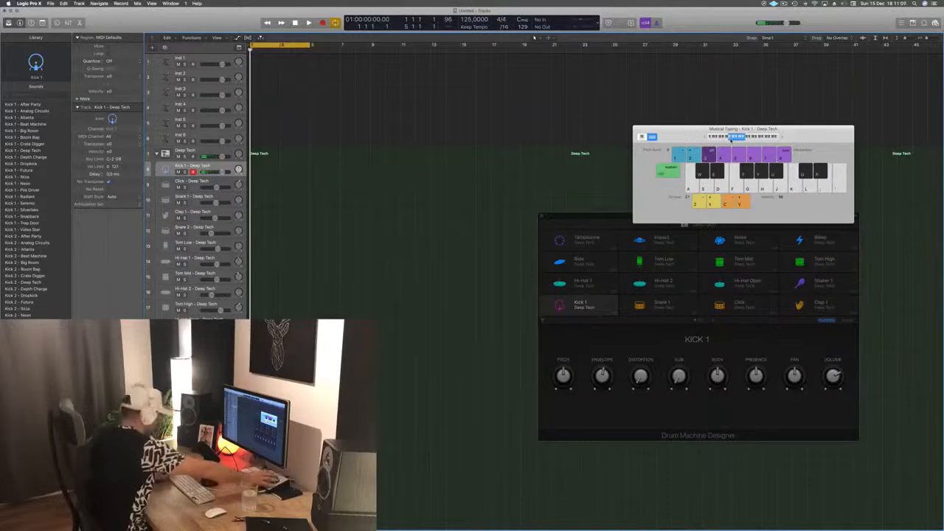
# Step: Record four kick hits on the Kick 1 track and open the recorded region in the Piano Roll
pyautogui.press('a')
pyautogui.press('a')
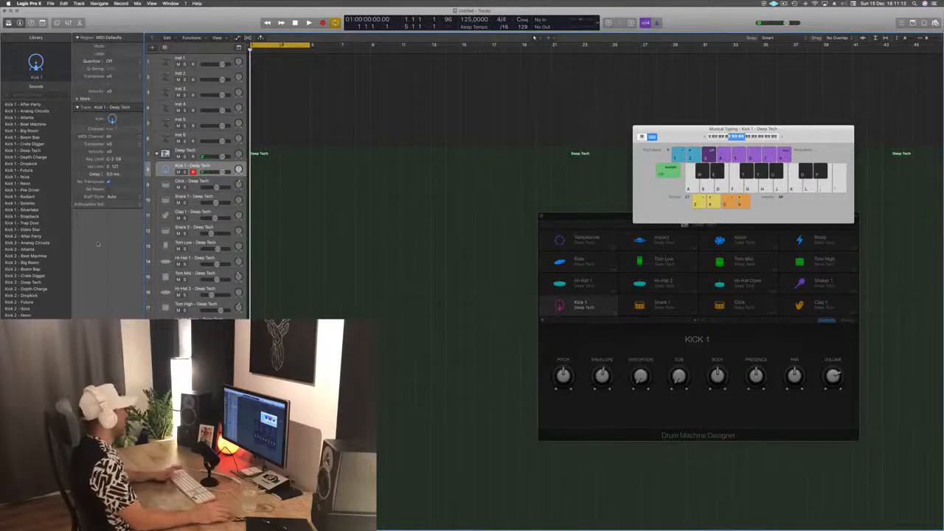
pyautogui.press('space')
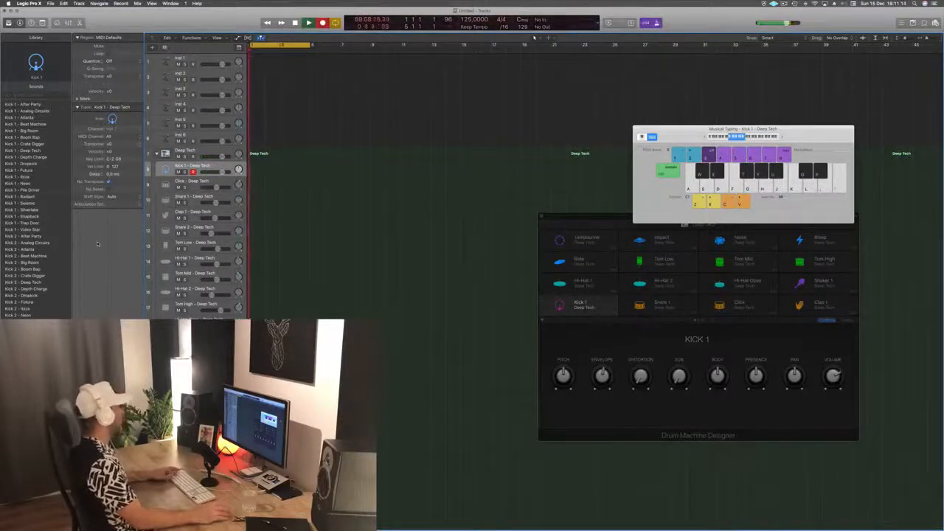
pyautogui.press('a')
pyautogui.press('a')
pyautogui.press('a')
pyautogui.press('a')
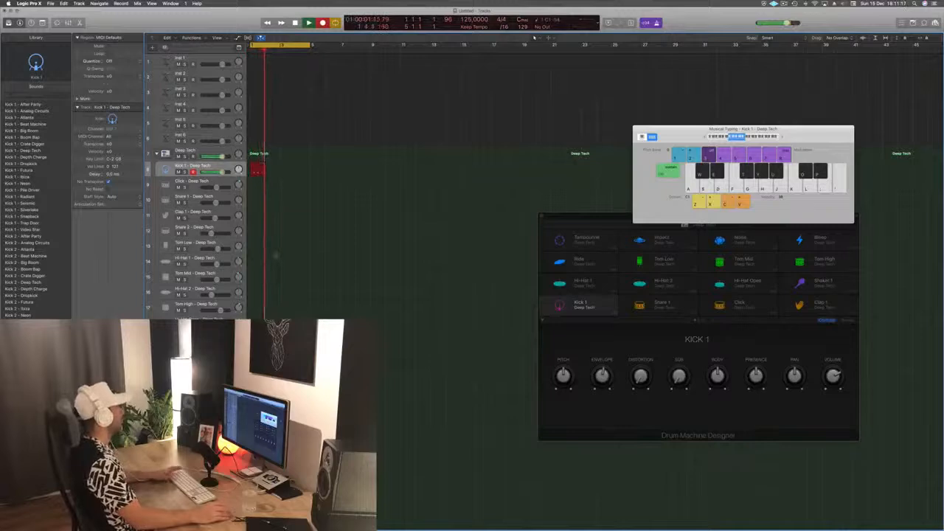
pyautogui.press('space')
pyautogui.press('p')
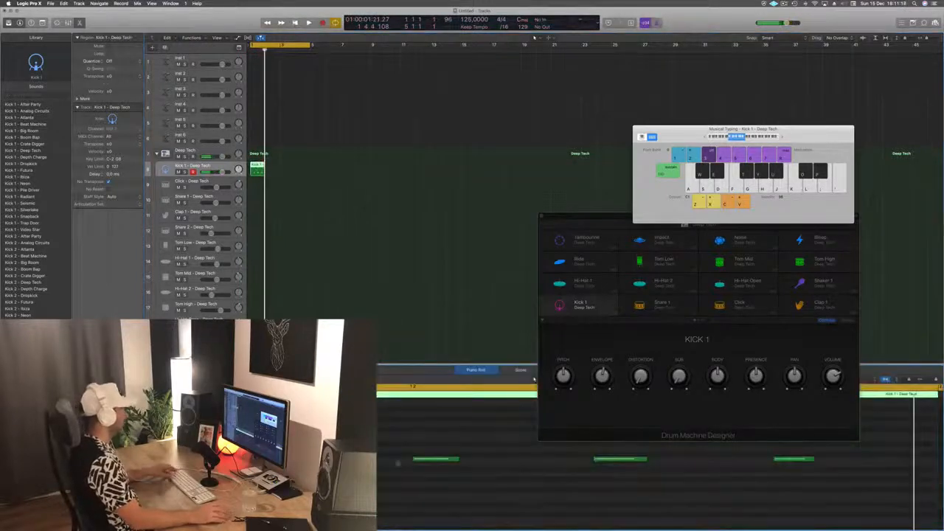
# Step: Quantize all the recorded kick notes and play the pattern back
pyautogui.moveTo(648, 503); pyautogui.dragTo(370, 444)
pyautogui.press('q')
pyautogui.press('space')
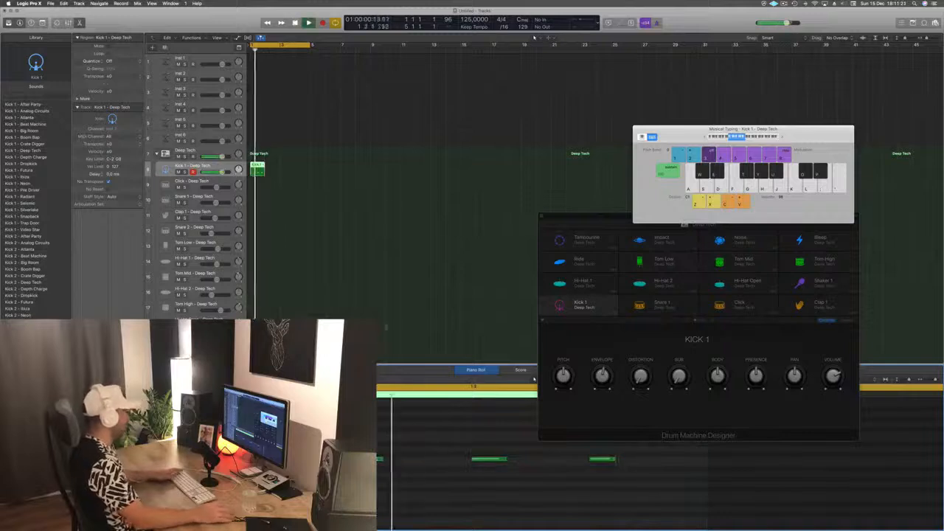
# Step: Copy the kick region until four repeats fill the four-bar cycle range, and play them
pyautogui.moveTo(260, 165); pyautogui.dragTo(296, 172)
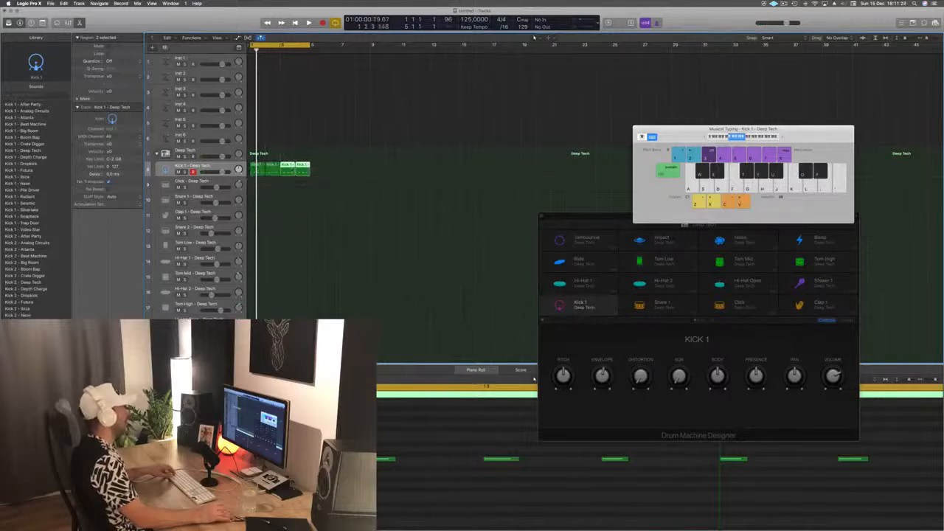
pyautogui.click(298, 126)
pyautogui.press('space')
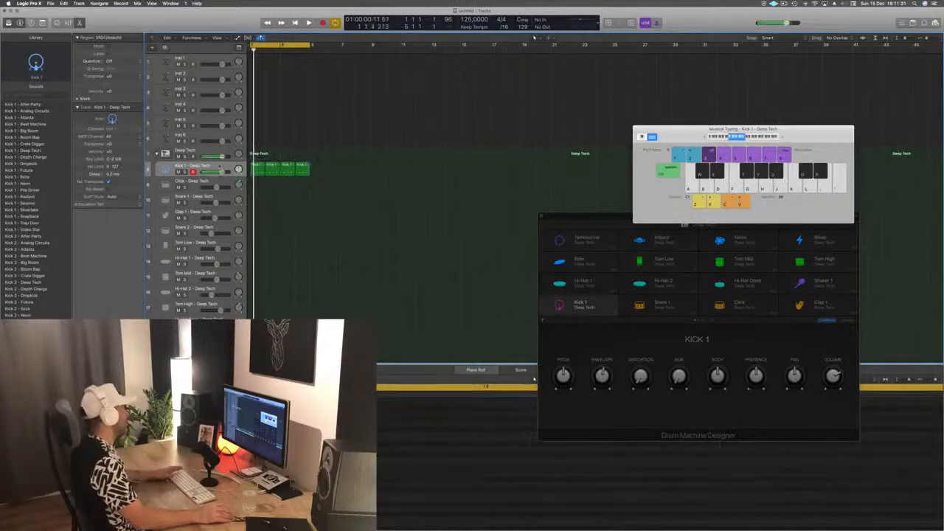
# Step: Select the Kick 1 track with its four regions, increase the track's height and check playback
pyautogui.click(219, 167)
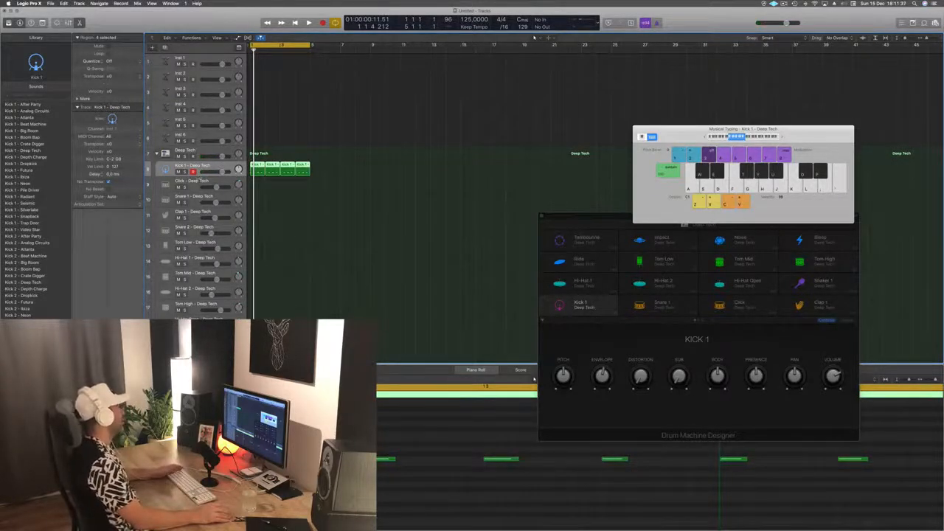
pyautogui.moveTo(201, 175); pyautogui.dragTo(201, 197)
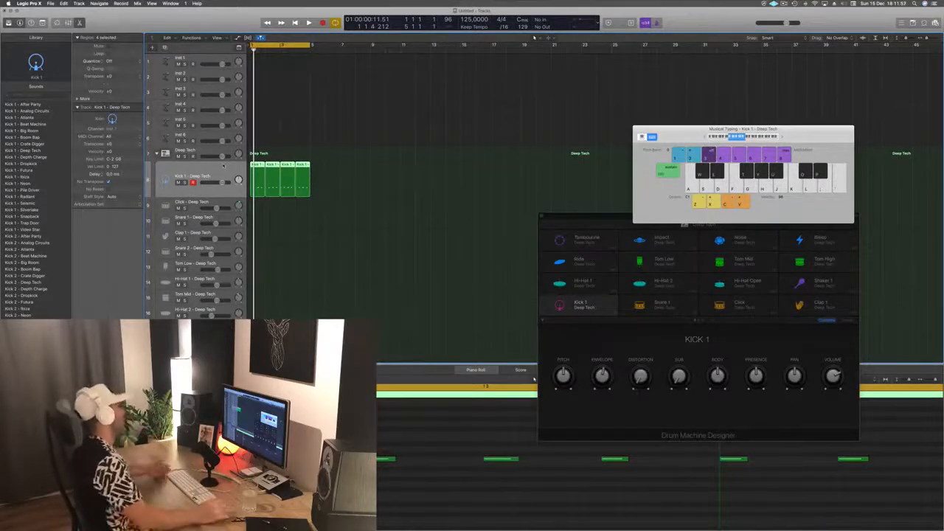
pyautogui.press('space')
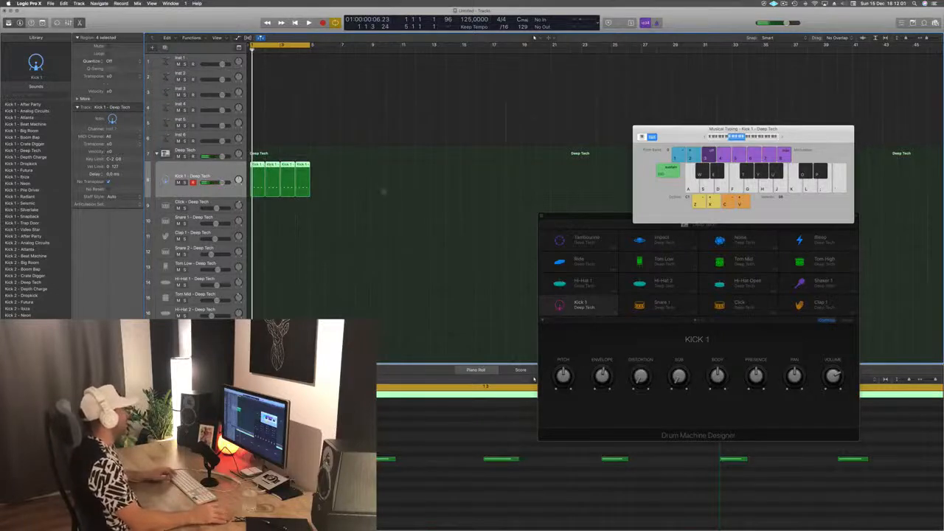
# Step: Copy the first kick region onto the Snare 1 track at bar 1
pyautogui.click(383, 192)
pyautogui.click(256, 165)
pyautogui.click(258, 236)
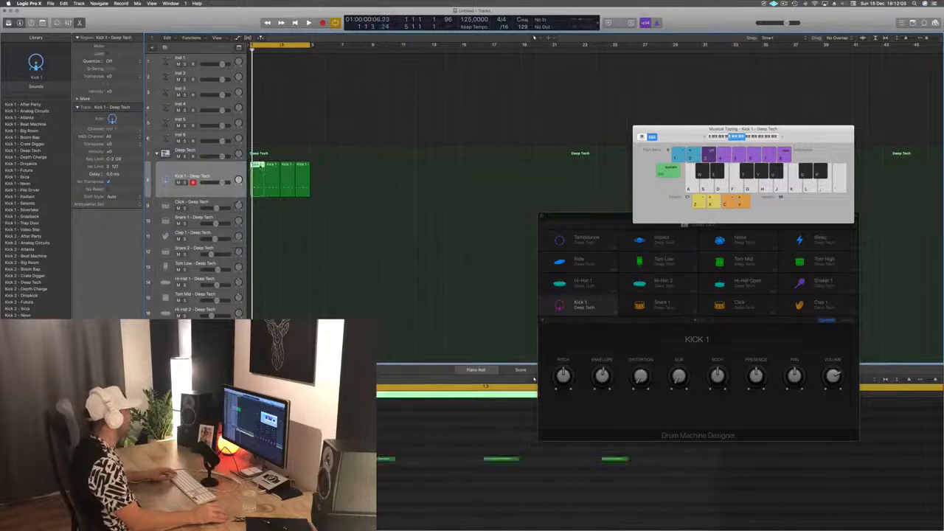
pyautogui.click(259, 170)
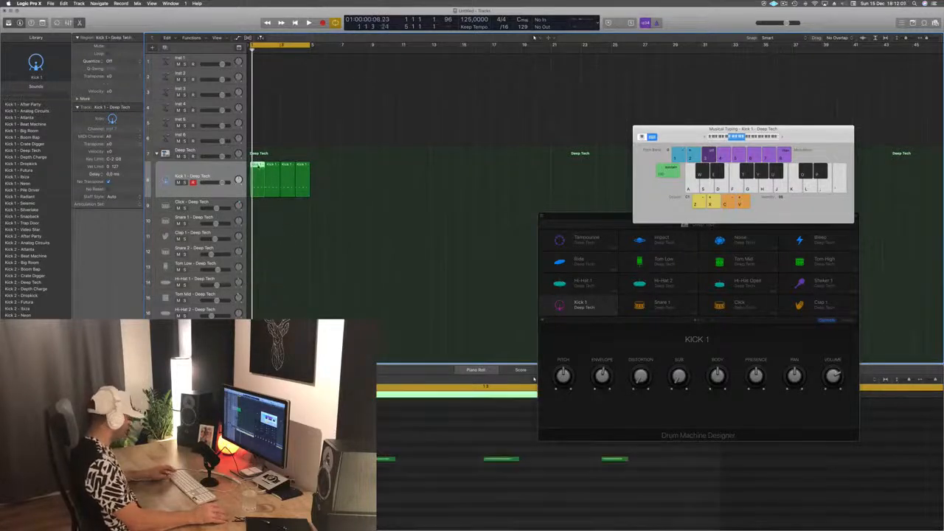
pyautogui.moveTo(259, 169); pyautogui.dragTo(260, 230)
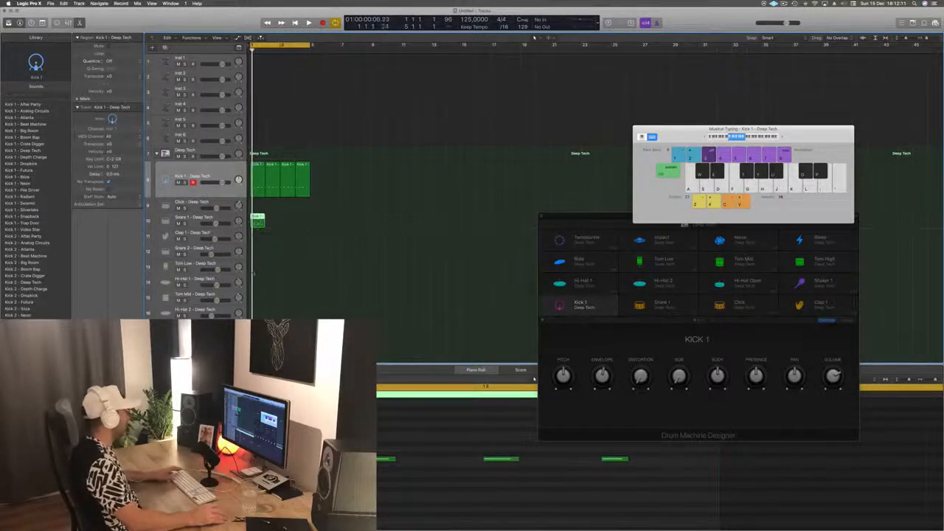
# Step: Transpose all notes in the copied region up two semitones to trigger Snare 1, and play it back
pyautogui.press('space')
pyautogui.moveTo(244, 422); pyautogui.dragTo(630, 499)
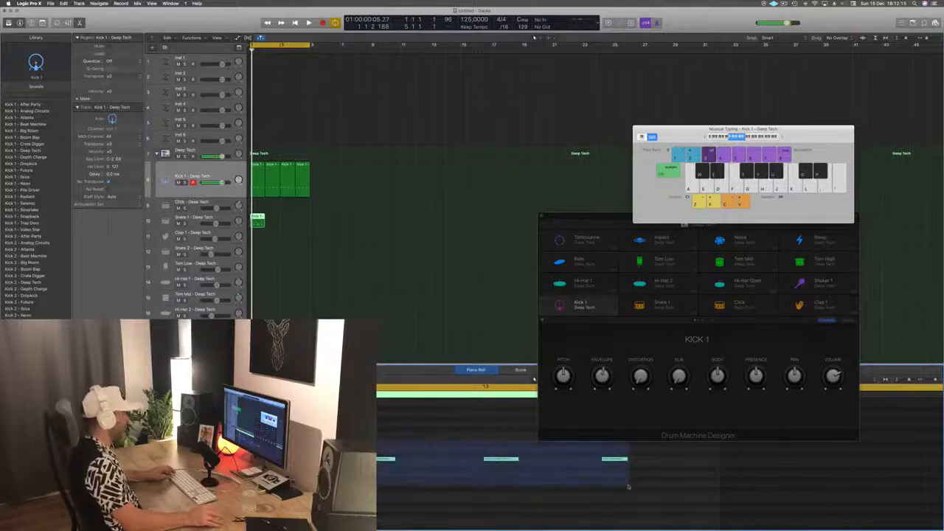
pyautogui.hotkey('alt', 'Up')
pyautogui.hotkey('alt', 'Up')
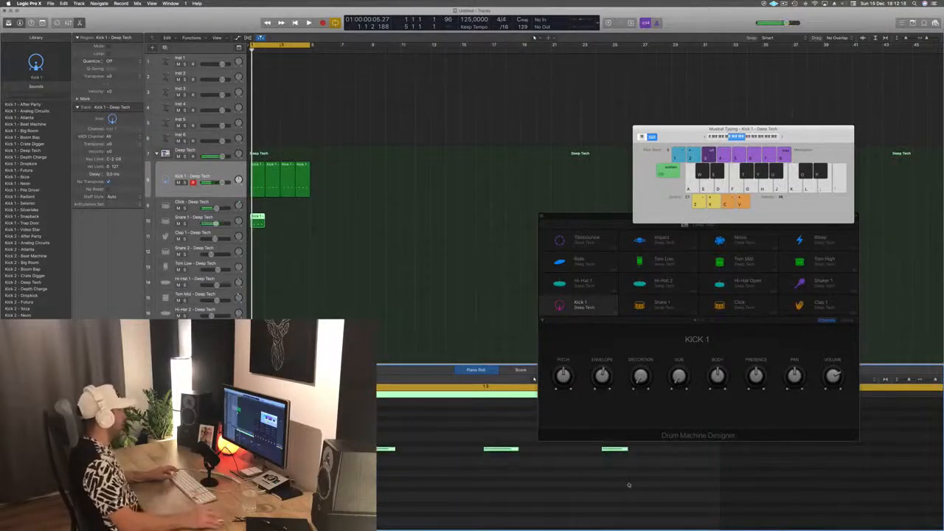
pyautogui.click(630, 500)
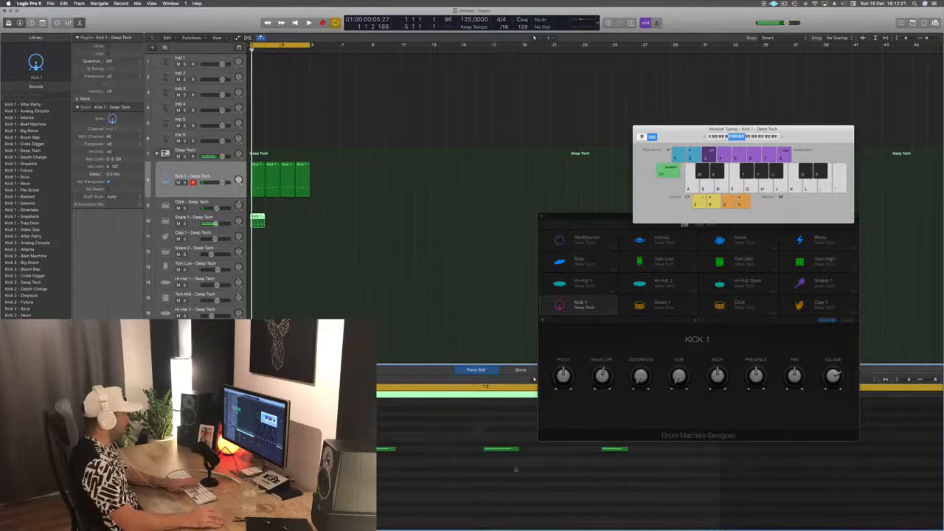
pyautogui.press('space')
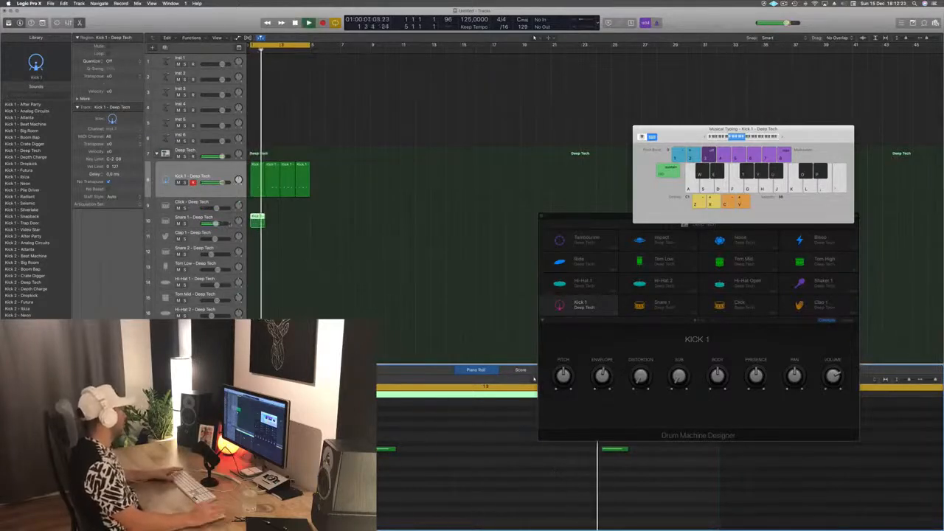
pyautogui.press('space')
# Step: Repeat the Snare 1 region across the four-bar cycle while checking how it plays
pyautogui.click(196, 224)
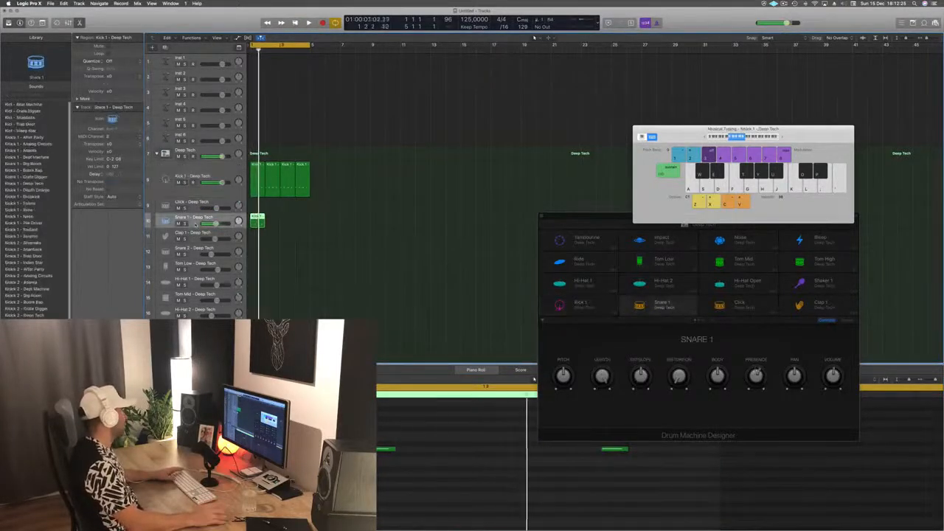
pyautogui.press('space')
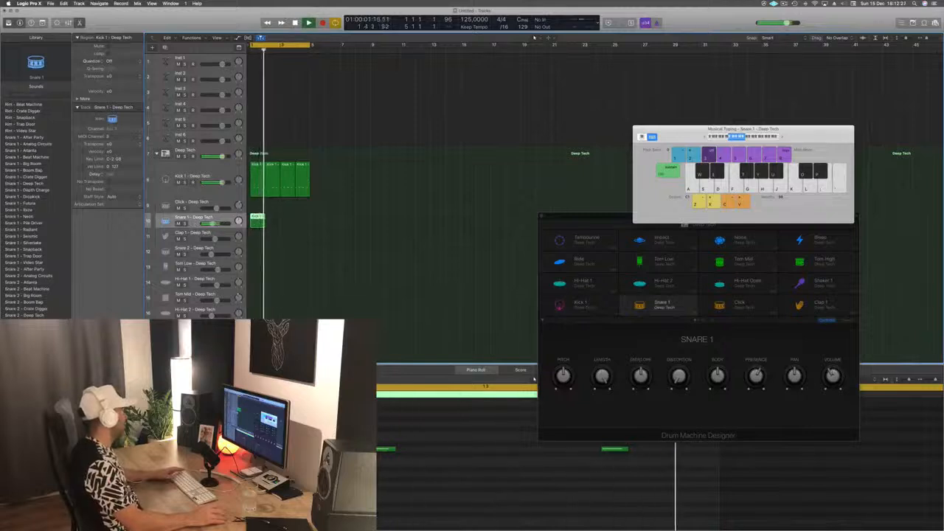
pyautogui.moveTo(257, 220); pyautogui.dragTo(290, 225)
pyautogui.click(274, 234)
pyautogui.click(254, 222)
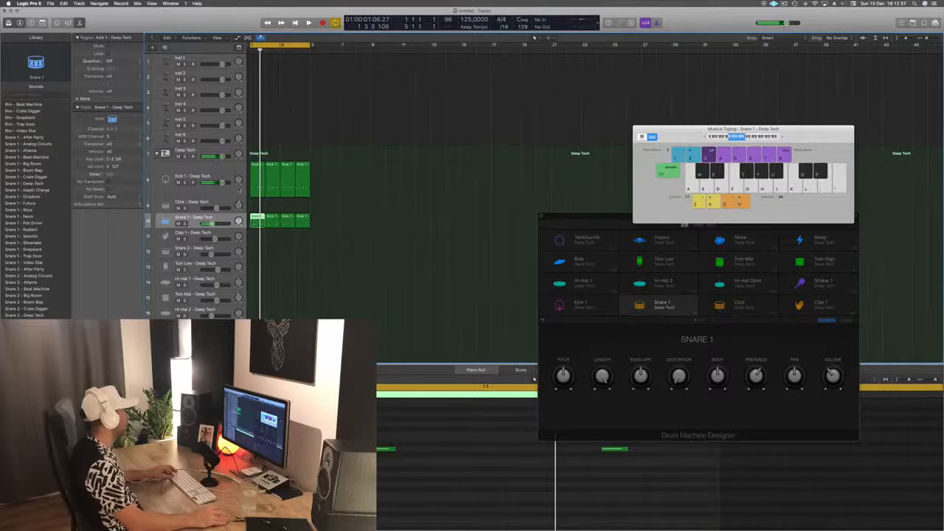
# Step: Copy the first kick region to the Hi-Hat 1 track, raising its notes six semitones and shifting them onto the off-beats
pyautogui.moveTo(255, 178); pyautogui.dragTo(255, 283)
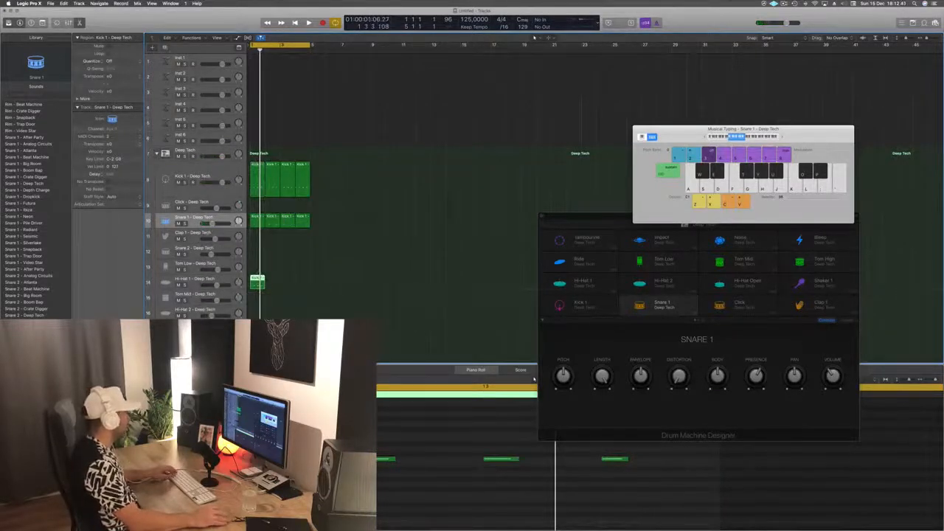
pyautogui.moveTo(243, 442); pyautogui.dragTo(669, 486)
pyautogui.hotkey('alt', 'Up')
pyautogui.hotkey('alt', 'Up')
pyautogui.hotkey('alt', 'Up')
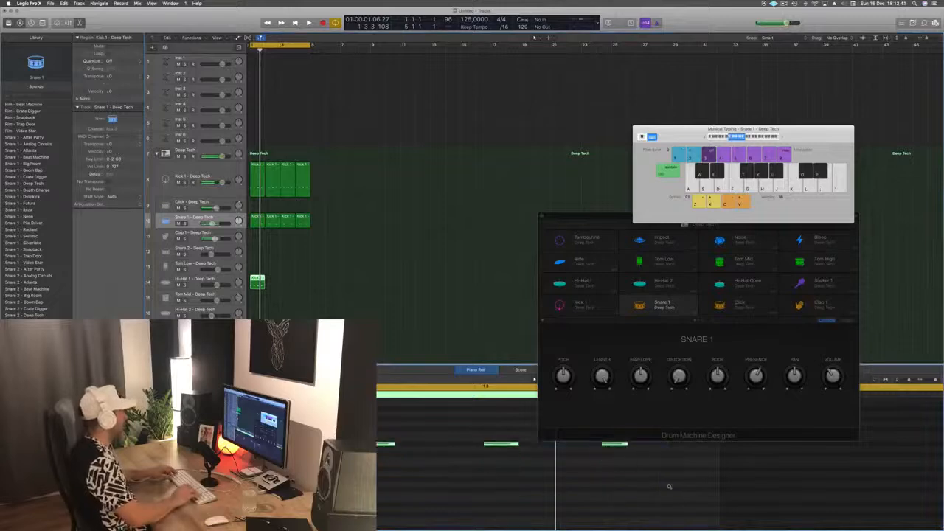
pyautogui.hotkey('alt', 'Up')
pyautogui.hotkey('alt', 'Up')
pyautogui.hotkey('alt', 'Up')
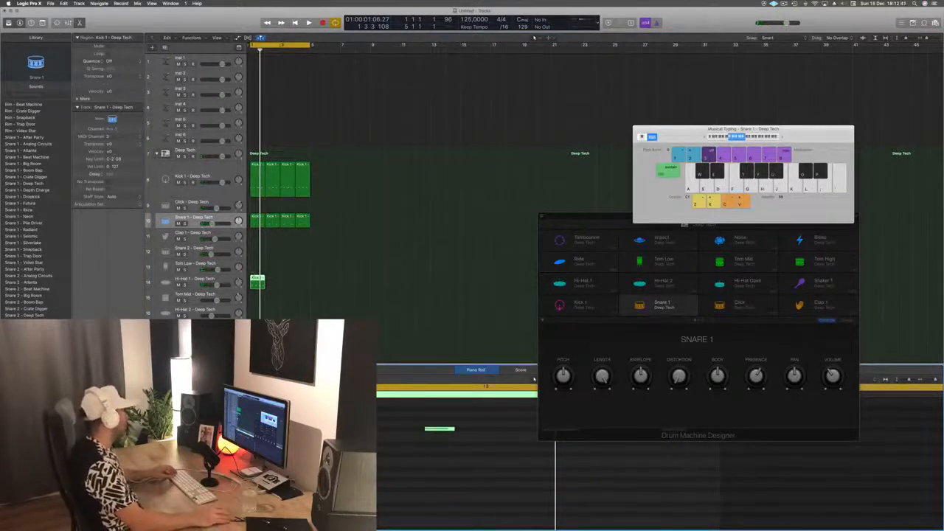
# Step: Repeat the Hi-Hat 1 region across the four-bar cycle and listen to the combined groove
pyautogui.moveTo(255, 279); pyautogui.dragTo(283, 286)
pyautogui.scroll(-2, 357, 309)
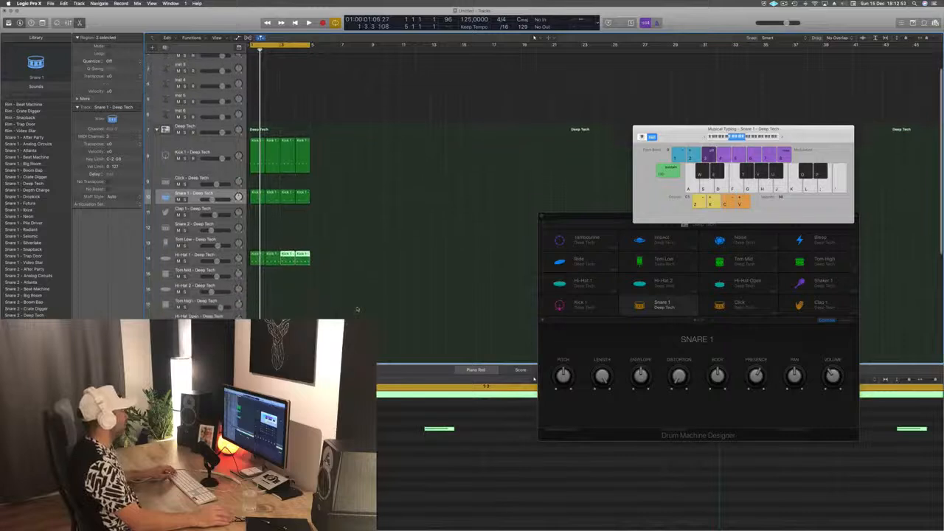
pyautogui.click(358, 308)
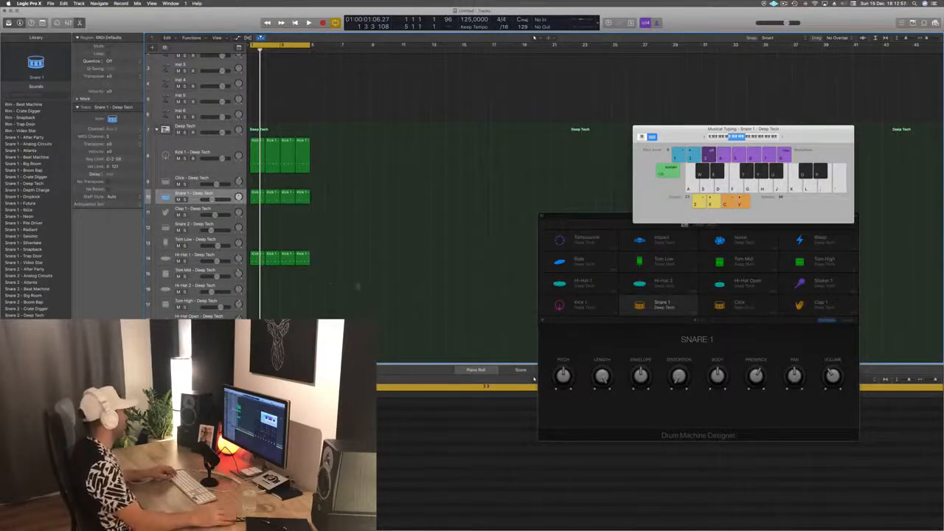
pyautogui.press('space')
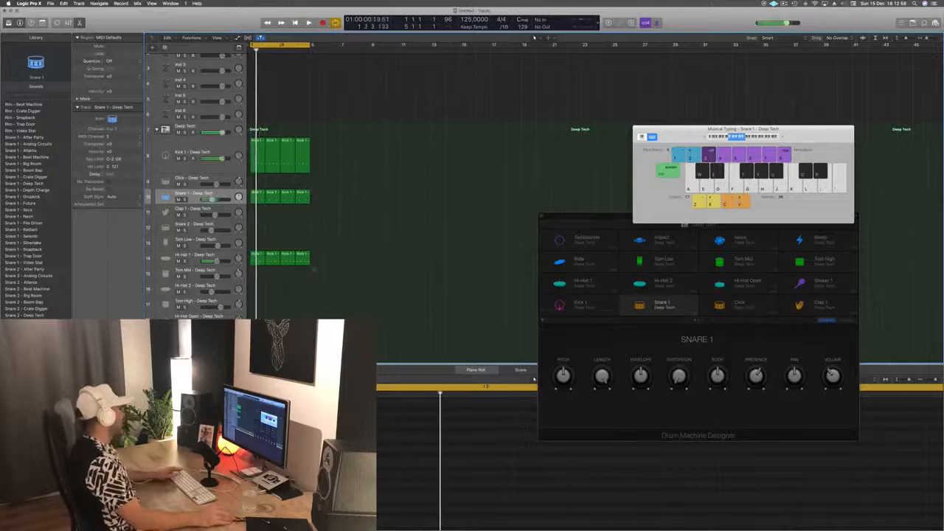
# Step: Select the Hi-Hat 1 track and copy its first region onto the Tom Mid track at bar 1
pyautogui.click(272, 258)
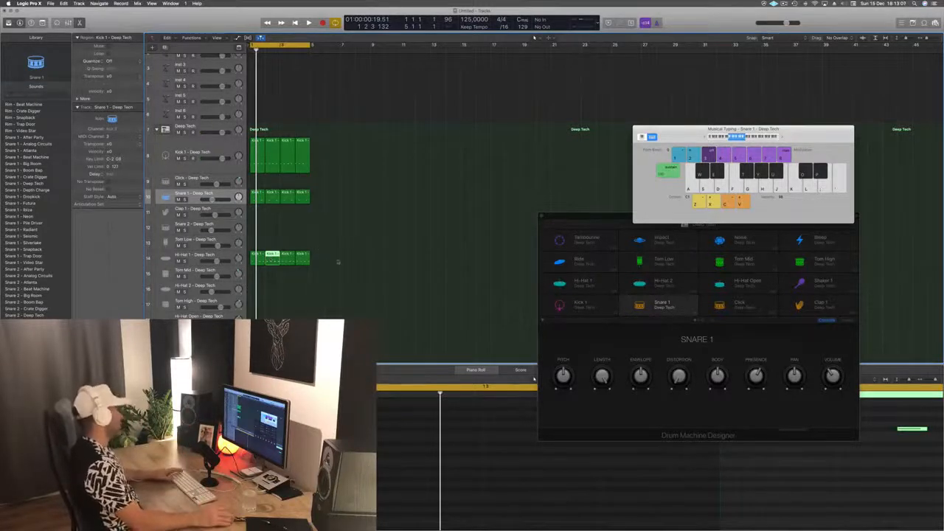
pyautogui.click(216, 257)
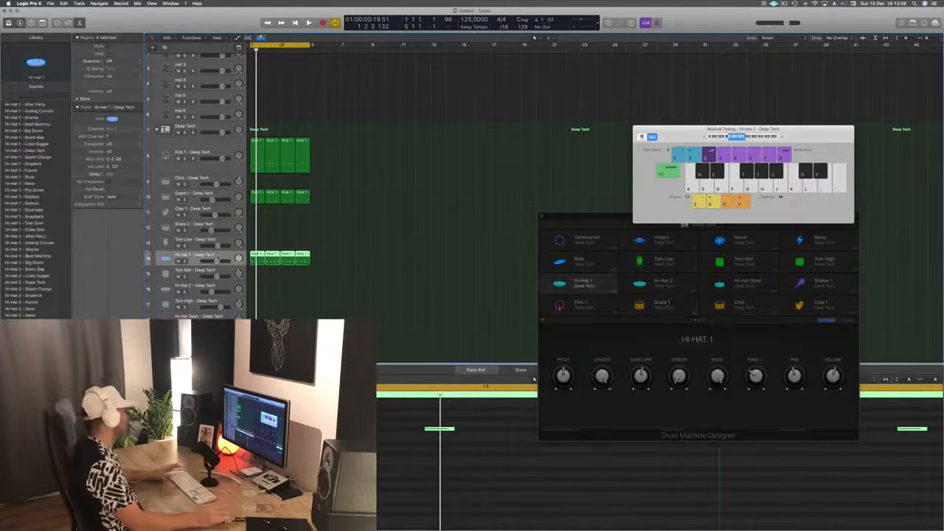
pyautogui.click(363, 257)
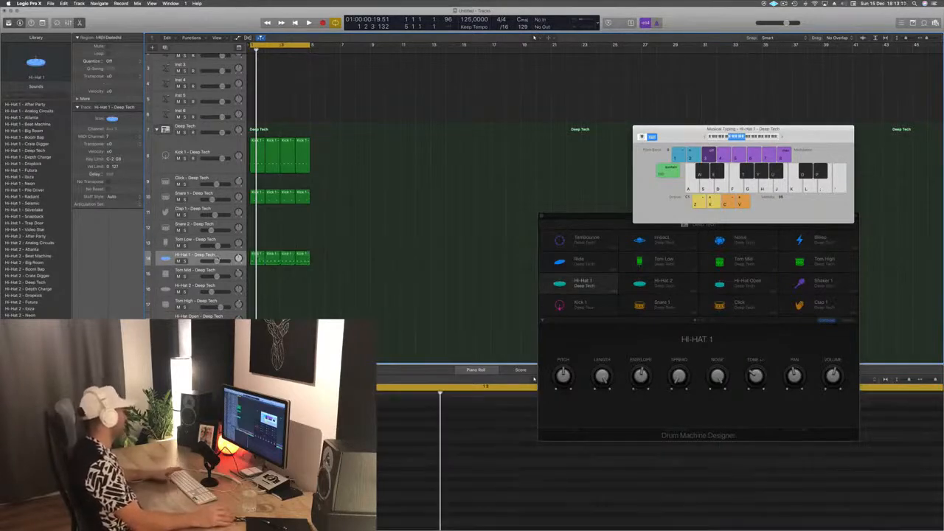
pyautogui.click(257, 258)
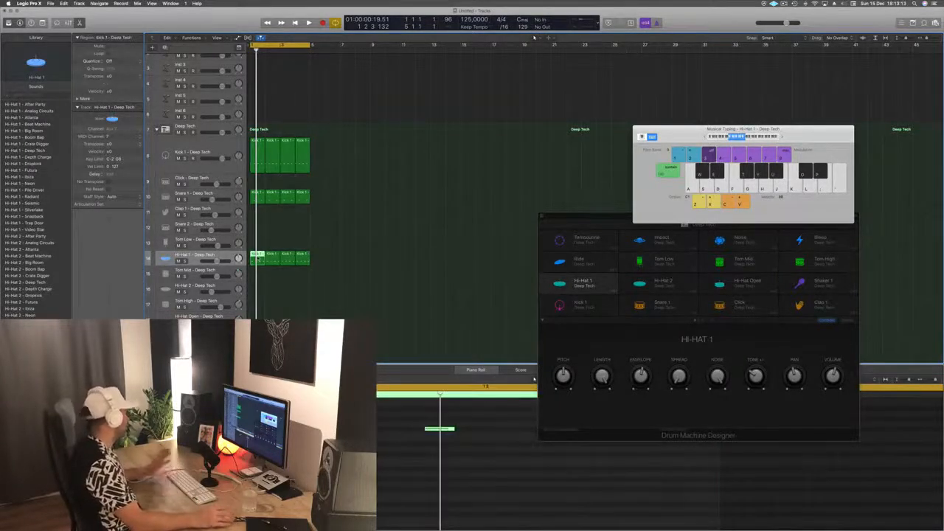
pyautogui.moveTo(259, 270); pyautogui.dragTo(258, 271)
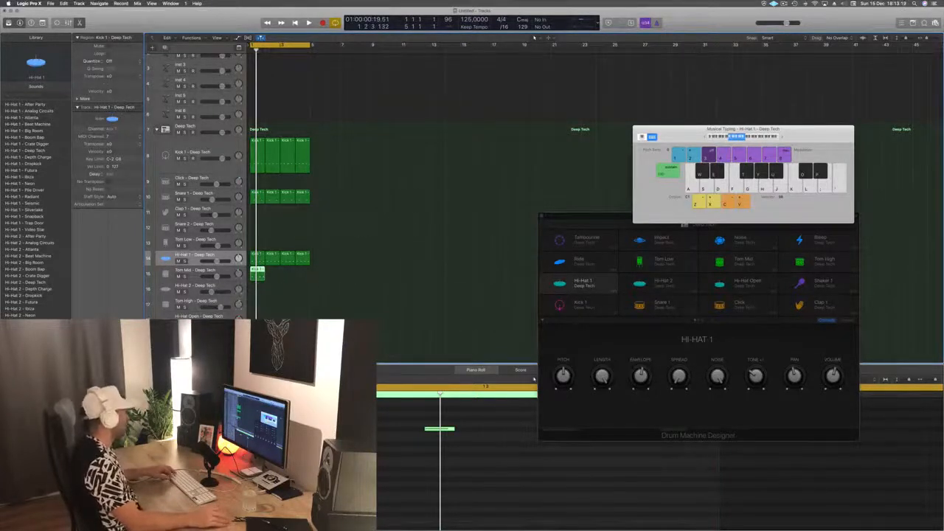
# Step: Delete all but the last note in the copied region, raise that note to Tom Mid's pitch, and play it
pyautogui.press('a')
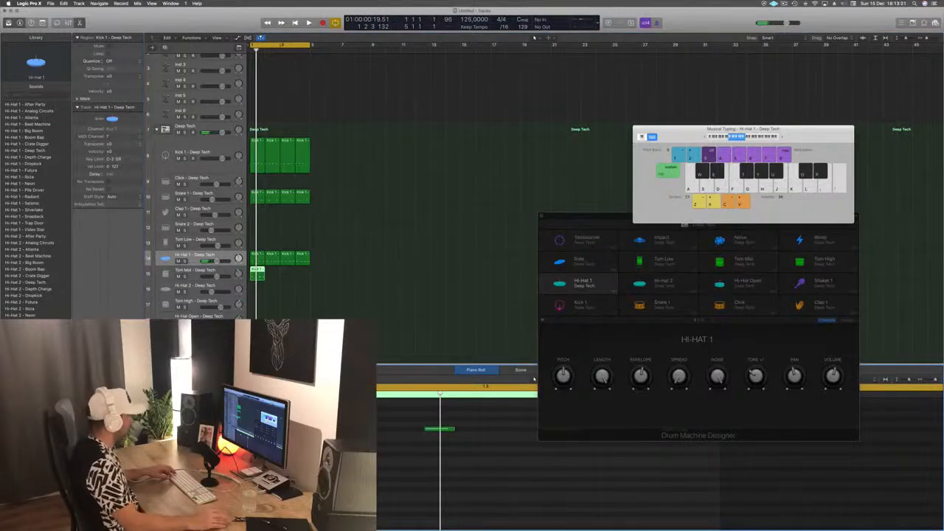
pyautogui.scroll(3, 533, 379)
pyautogui.moveTo(376, 469); pyautogui.dragTo(549, 500)
pyautogui.press('Delete')
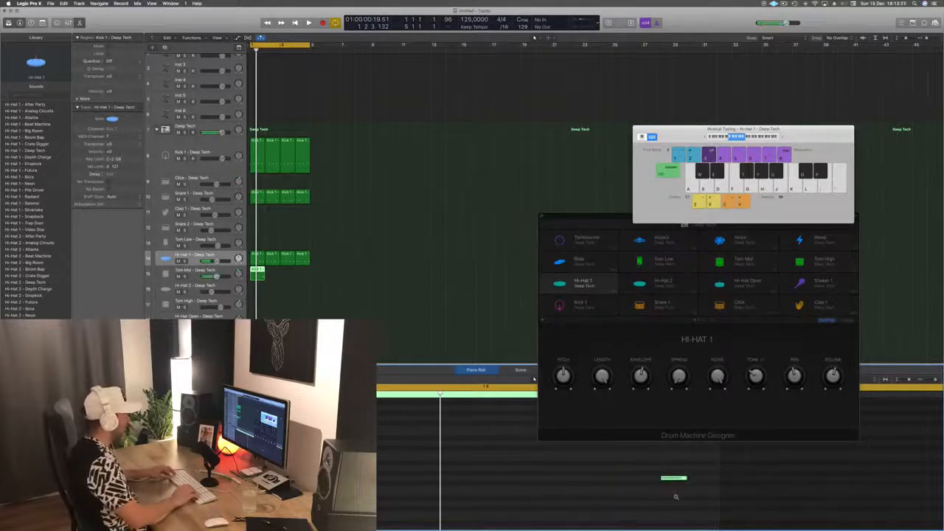
pyautogui.press('space')
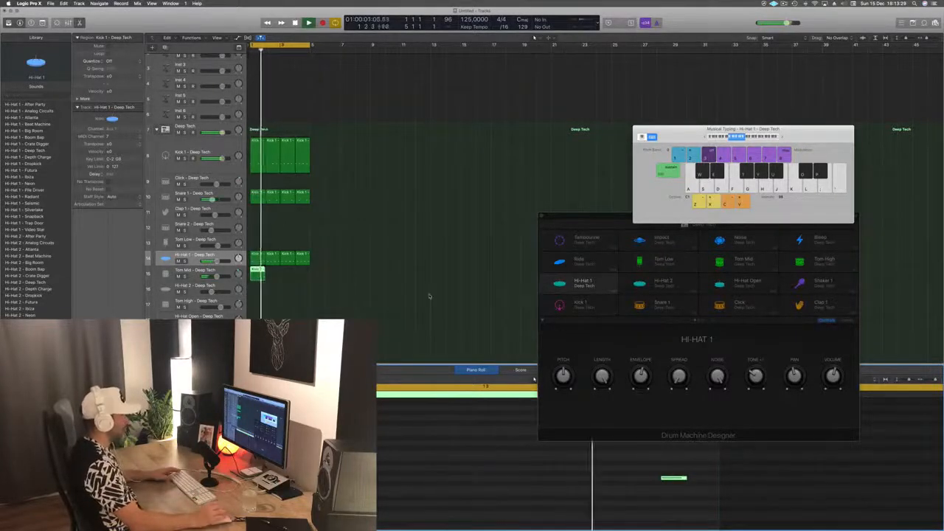
# Step: Repeat the Tom Mid region across the four-bar cycle and play the full drum pattern
pyautogui.moveTo(256, 274); pyautogui.dragTo(289, 275)
pyautogui.click(378, 286)
pyautogui.press('space')
pyautogui.scroll(3, 379, 286)
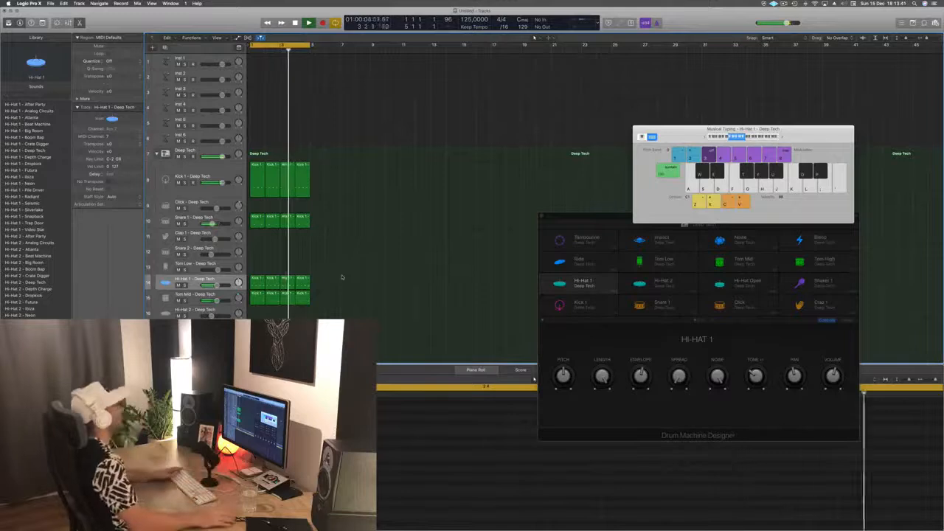
# Step: Open the Alchemy synth on the Inst 1 track, filter its presets by Bass, and load 80s Electro Bass
pyautogui.click(196, 60)
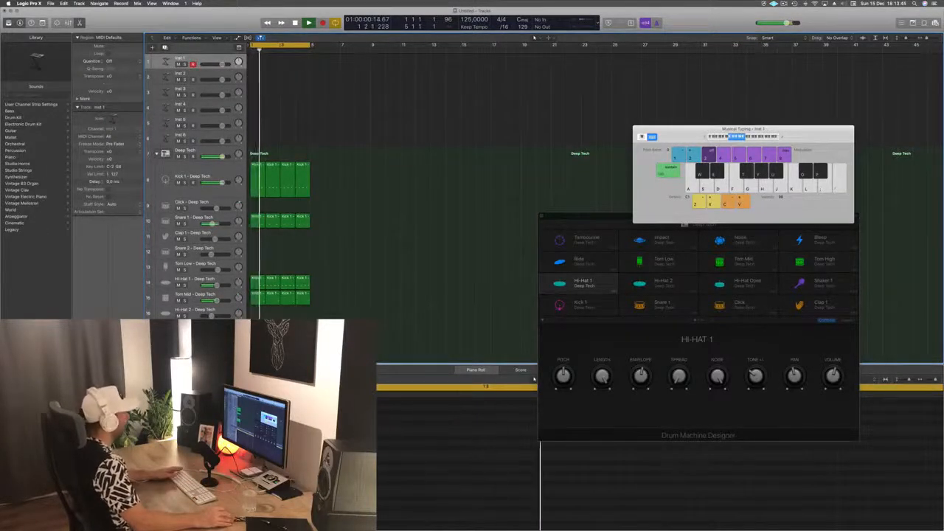
pyautogui.doubleClick(166, 62)
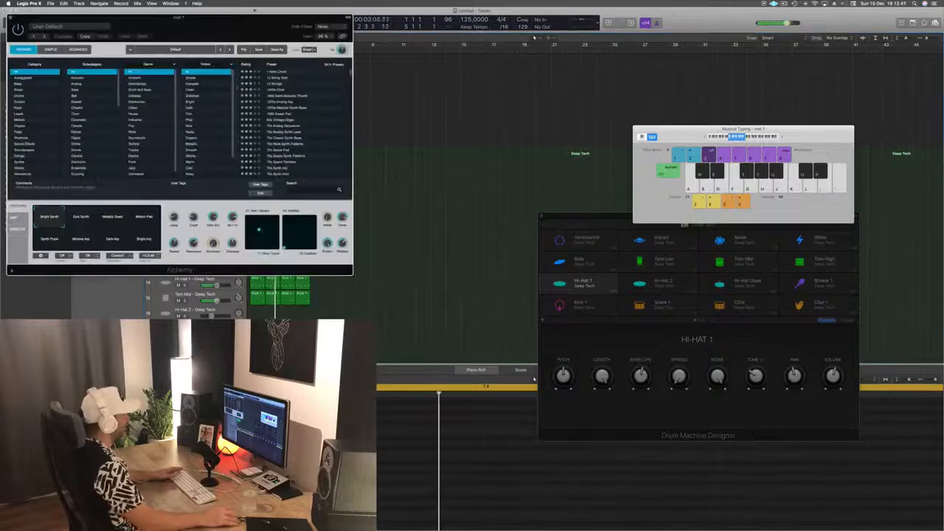
pyautogui.moveTo(222, 27); pyautogui.dragTo(484, 78)
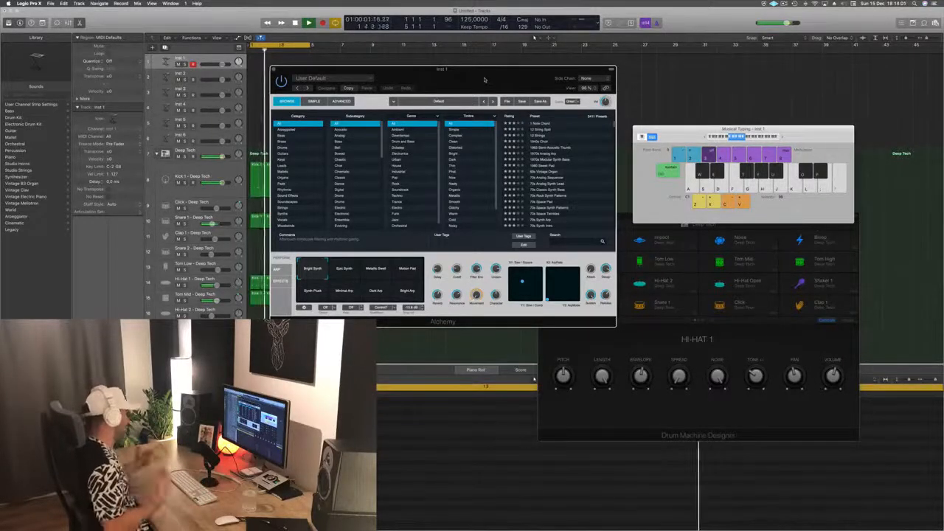
pyautogui.click(298, 136)
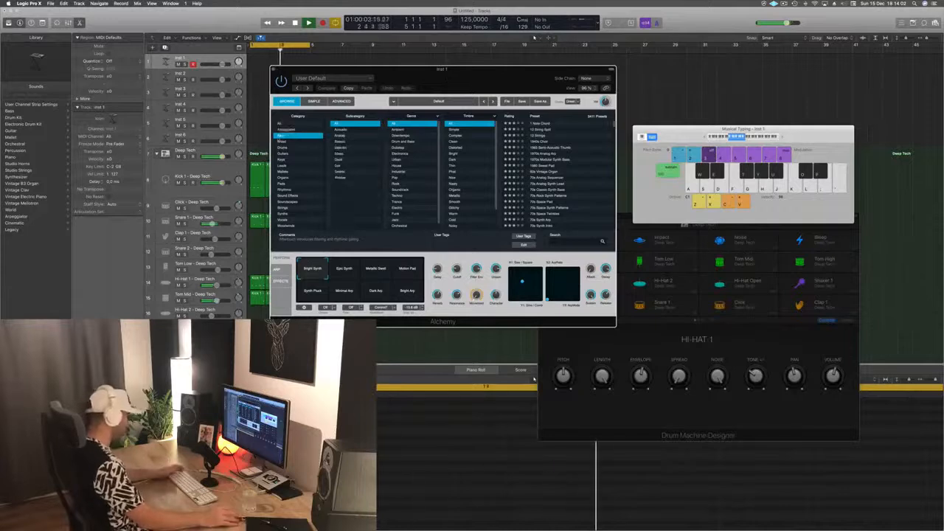
pyautogui.click(539, 172)
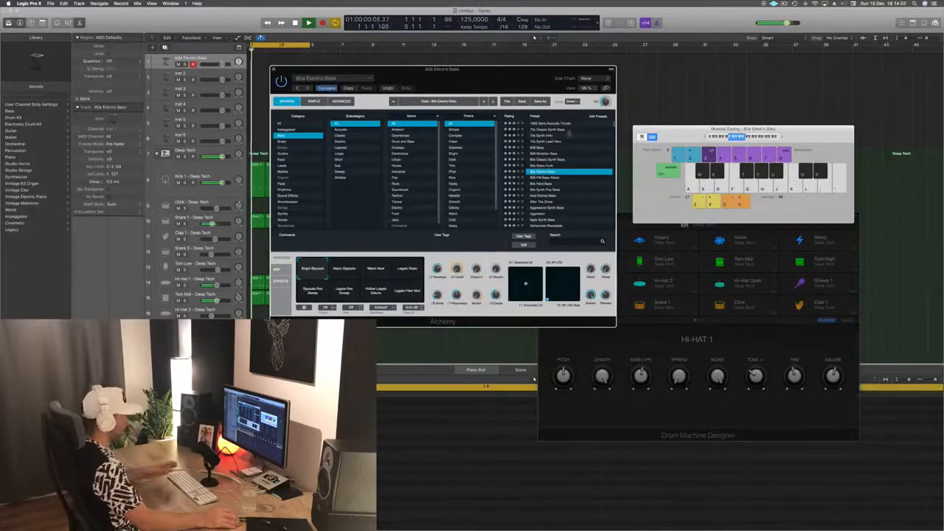
pyautogui.moveTo(534, 84); pyautogui.dragTo(538, 81)
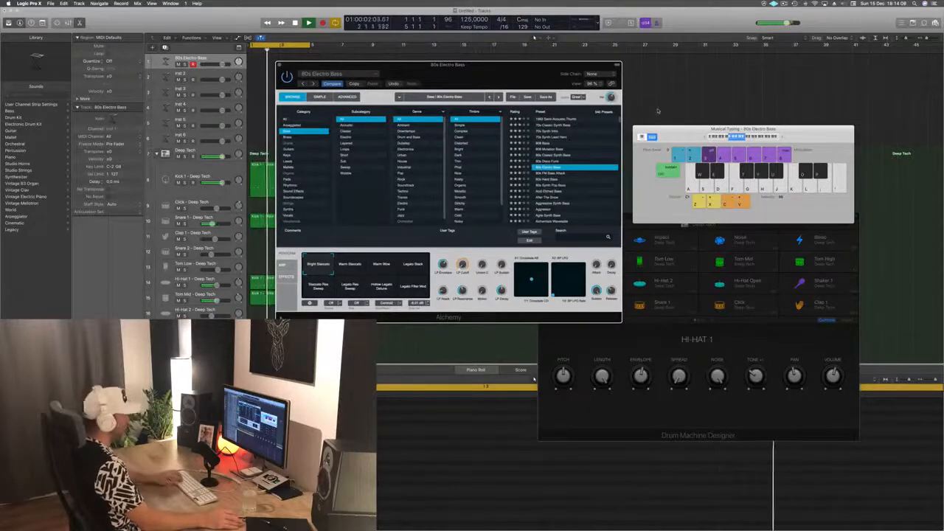
# Step: Play test notes with Musical Typing to try the 80s Electro Bass sound over the drum loop
pyautogui.press('a')
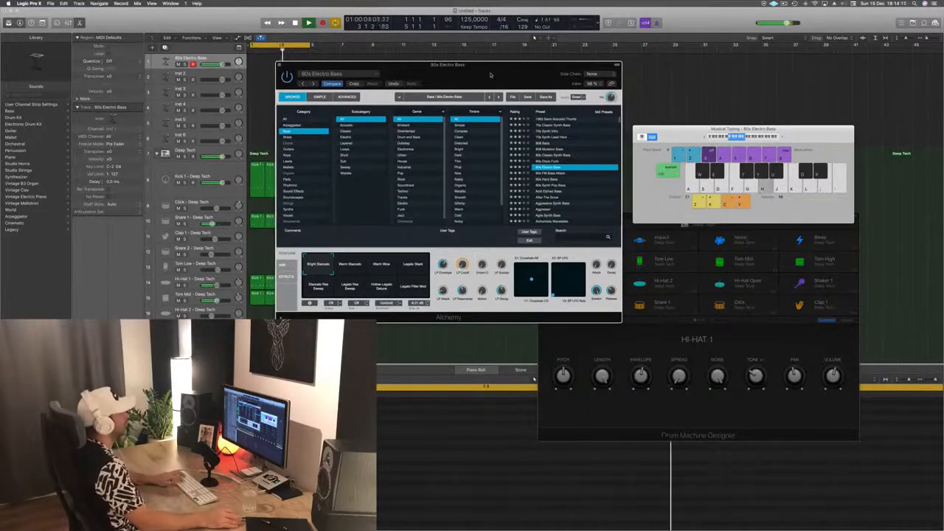
pyautogui.press('f')
pyautogui.press('a')
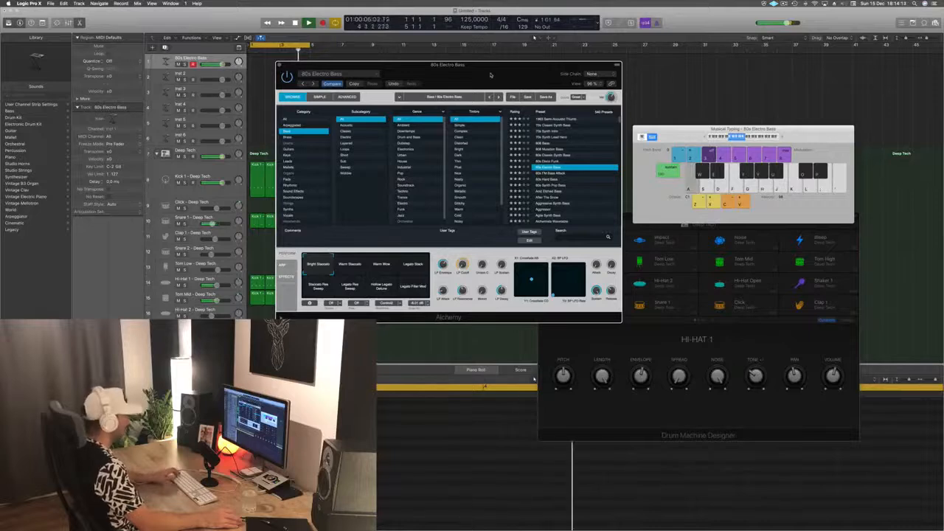
pyautogui.press('s')
pyautogui.press('s')
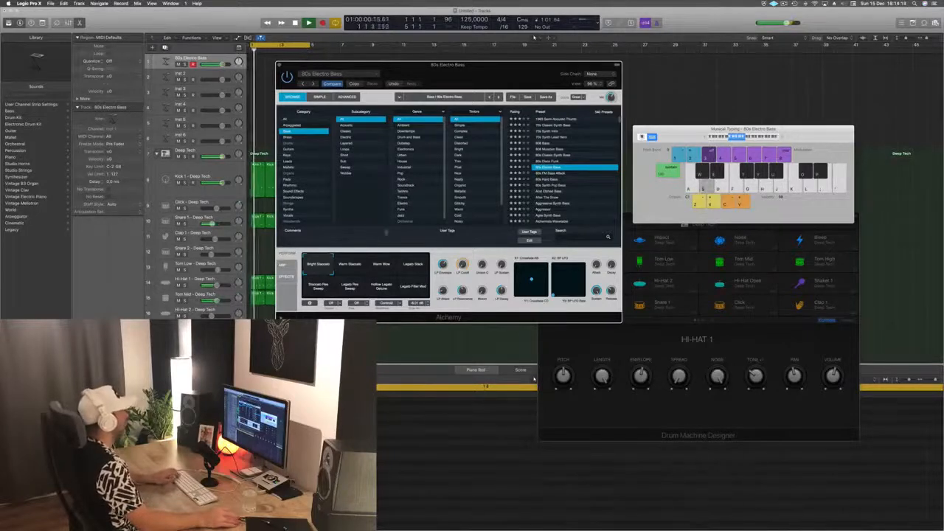
# Step: Audition the 80s Electro Bass performance snapshots against the drums and choose Warm Wow
pyautogui.click(351, 263)
pyautogui.press('s')
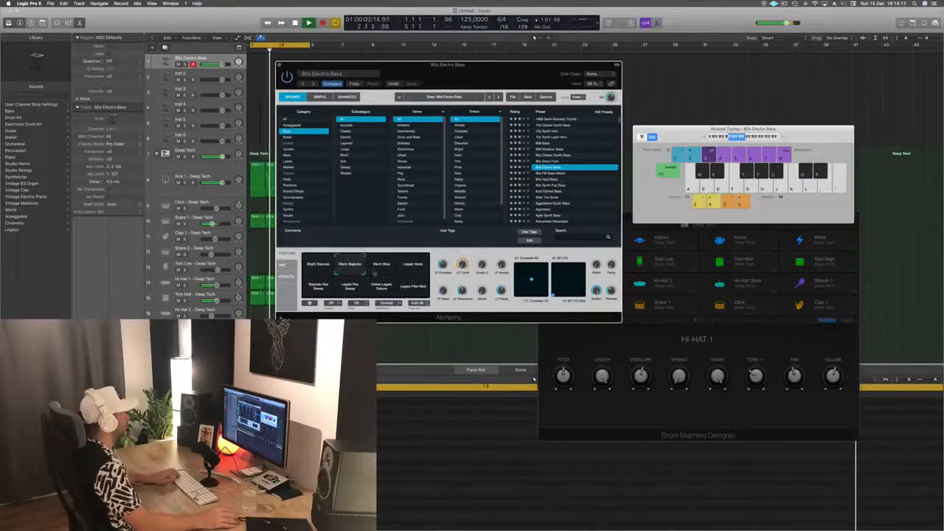
pyautogui.click(381, 267)
pyautogui.press('s')
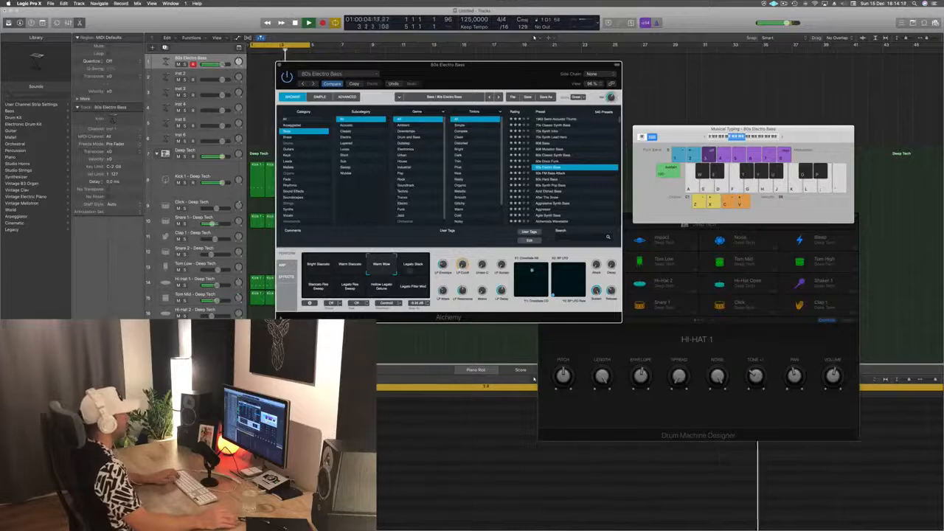
pyautogui.click(400, 270)
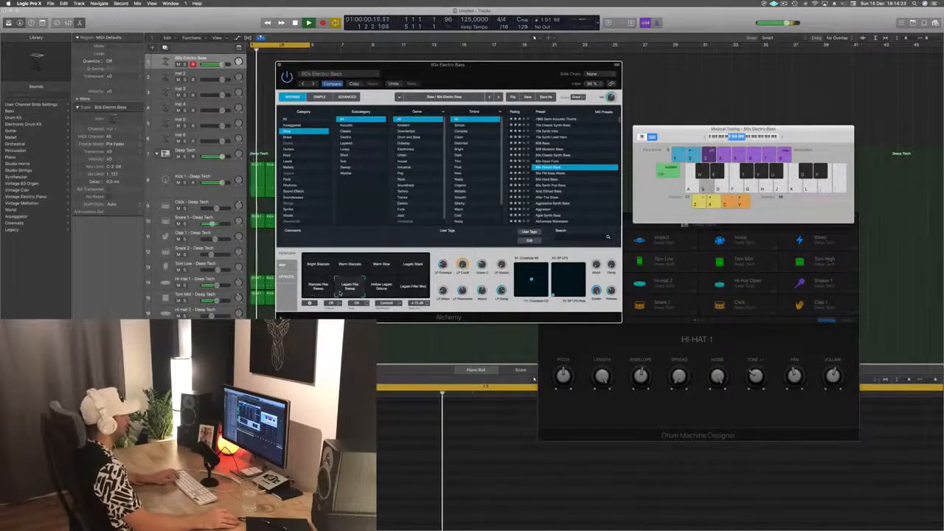
pyautogui.click(382, 288)
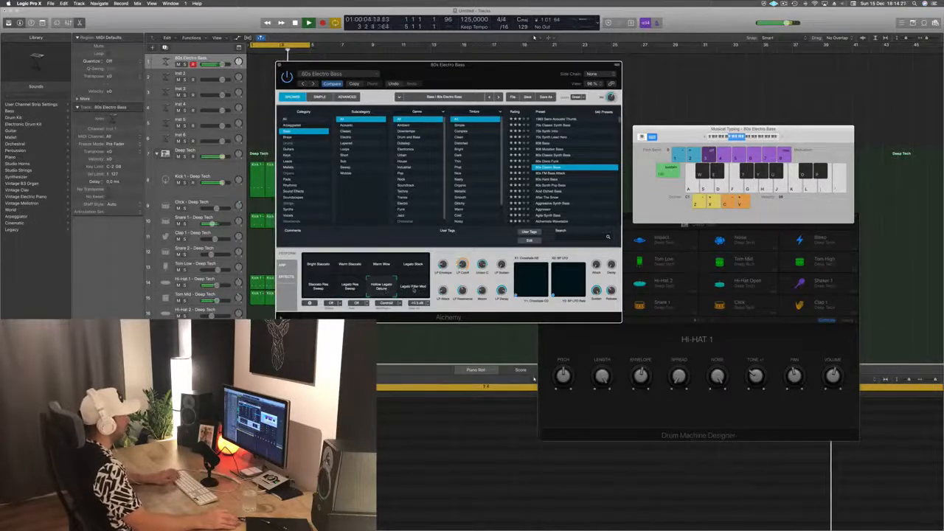
pyautogui.click(352, 267)
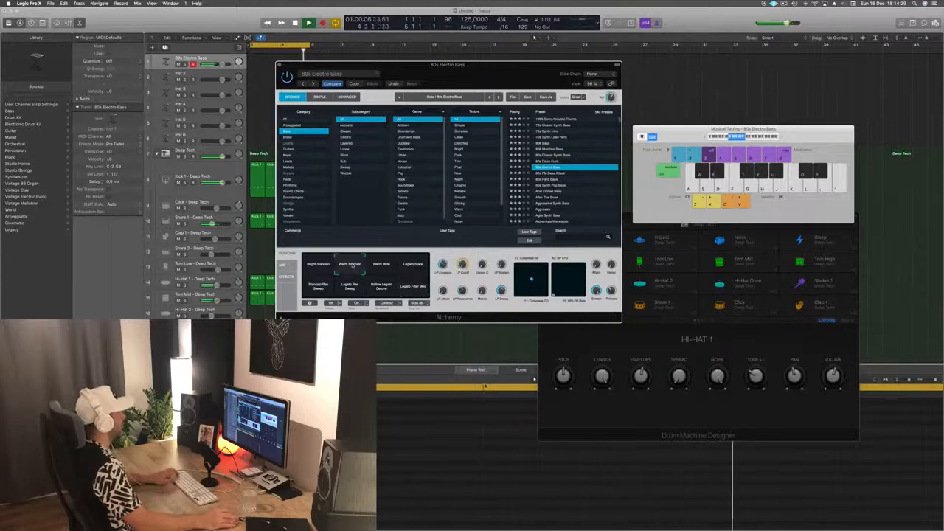
pyautogui.click(381, 266)
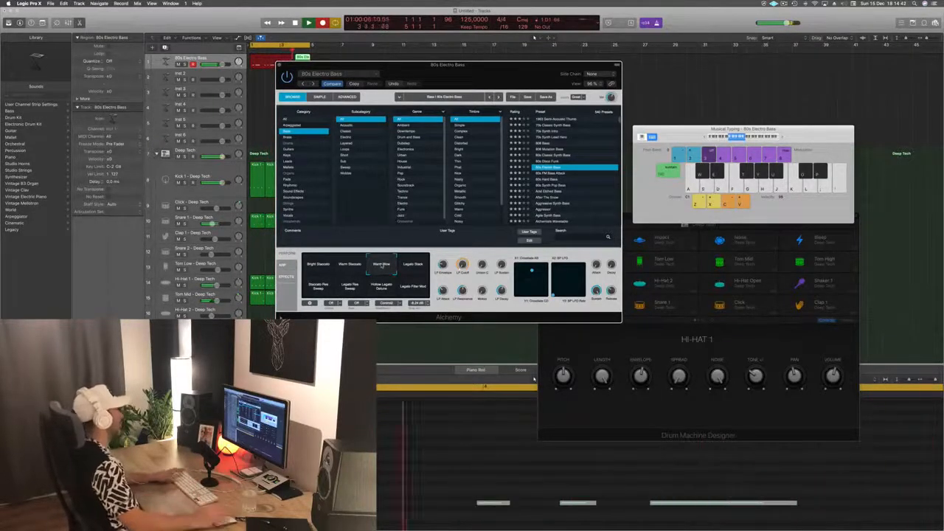
# Step: Finish recording the four-bar bass part, then play it back with its notes shown in the Piano Roll
pyautogui.press('space')
pyautogui.moveTo(417, 73); pyautogui.dragTo(699, 73)
pyautogui.click(299, 66)
pyautogui.click(282, 70)
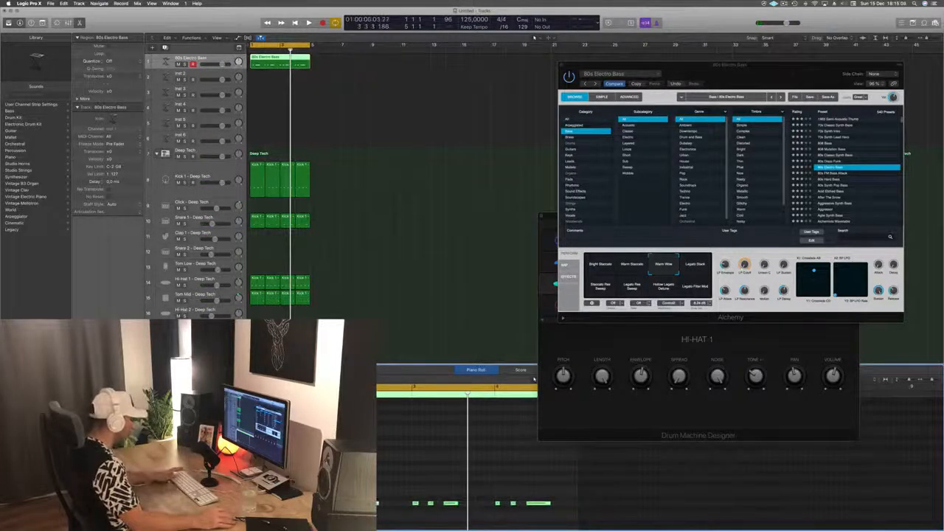
pyautogui.press('space')
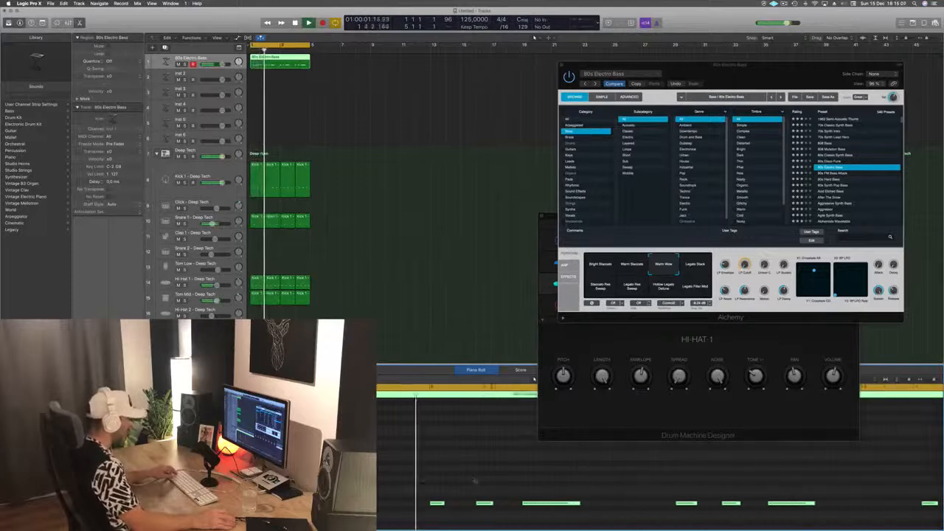
pyautogui.scroll(-5, 474, 481)
pyautogui.hscroll(-3, 472, 480)
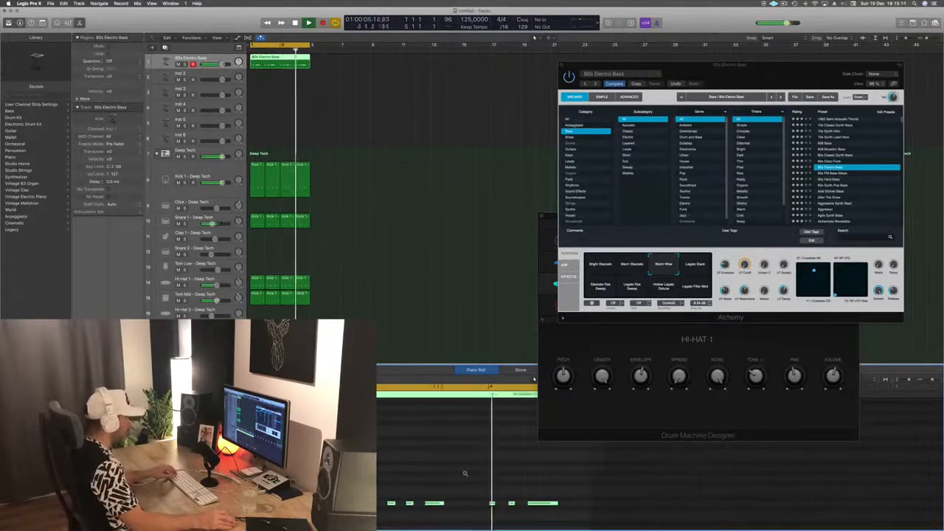
pyautogui.scroll(-5, 464, 473)
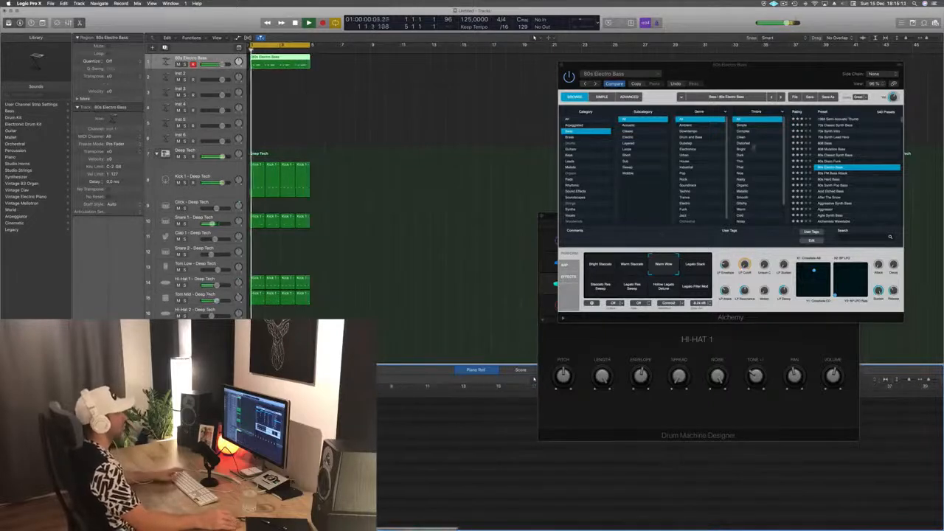
# Step: Switch Alchemy to its Advanced view and examine the bass patch's synthesis controls while the loop plays
pyautogui.moveTo(789, 71); pyautogui.dragTo(543, 102)
pyautogui.press('space')
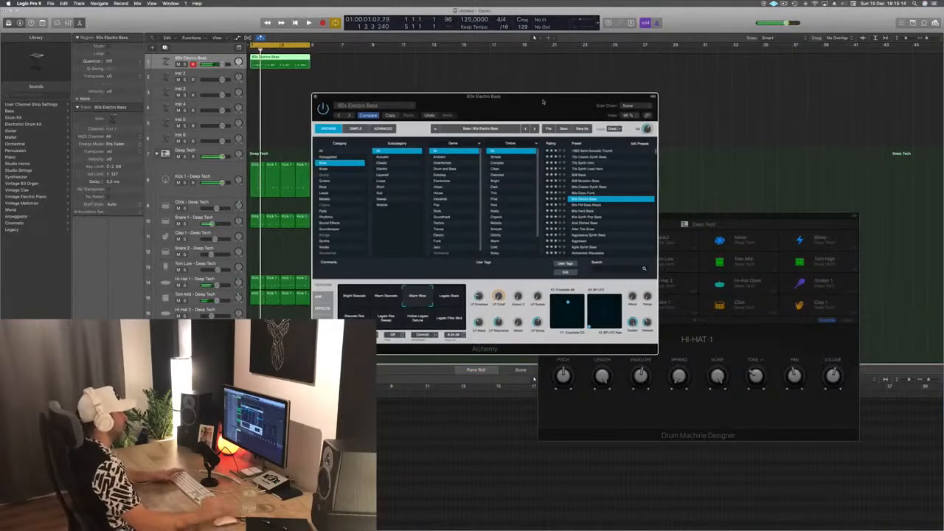
pyautogui.press('space')
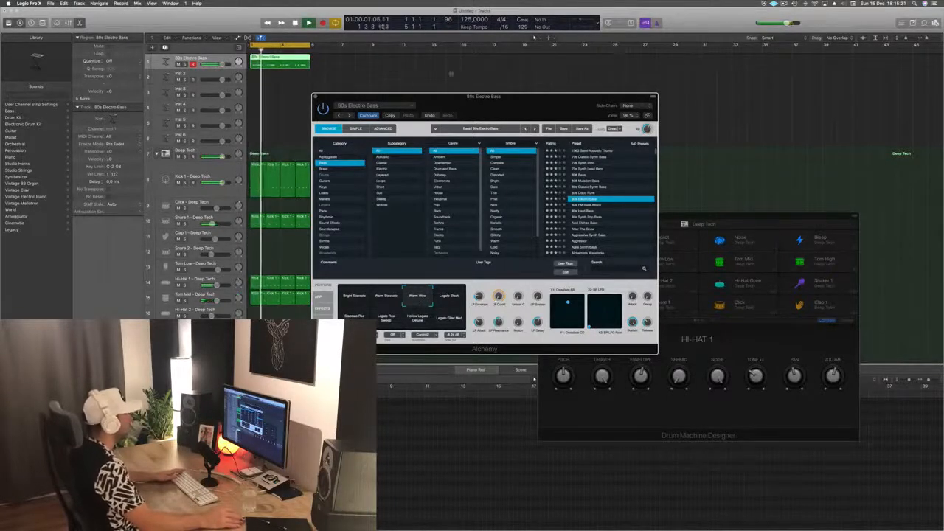
pyautogui.click(357, 129)
pyautogui.click(383, 129)
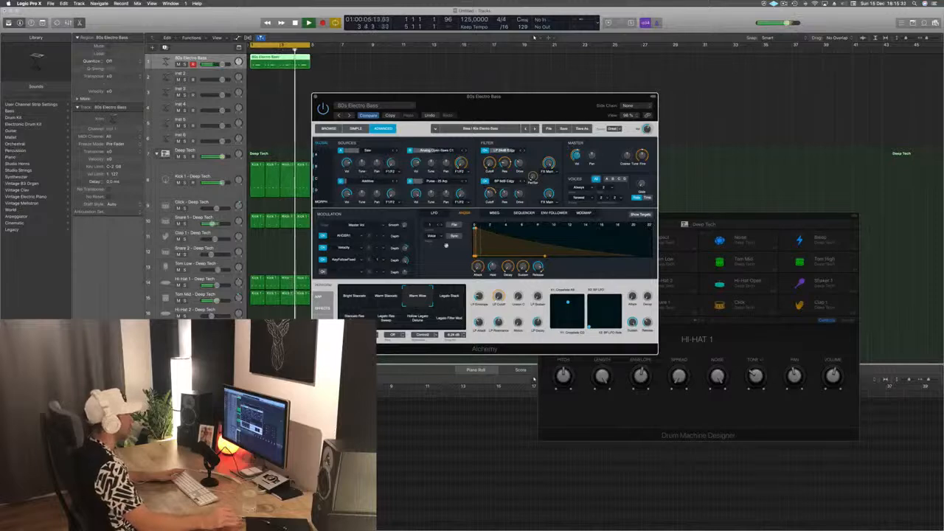
pyautogui.moveTo(514, 111); pyautogui.dragTo(531, 89)
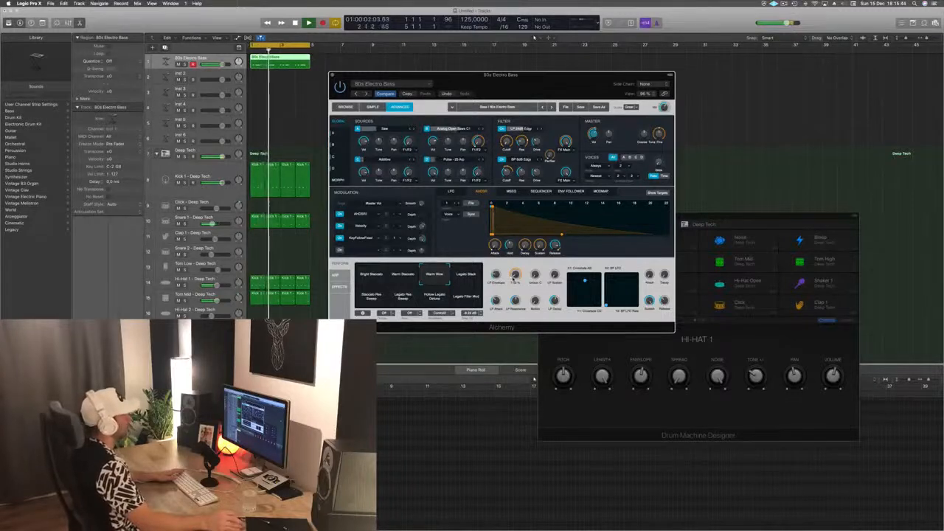
pyautogui.moveTo(489, 86); pyautogui.dragTo(549, 101)
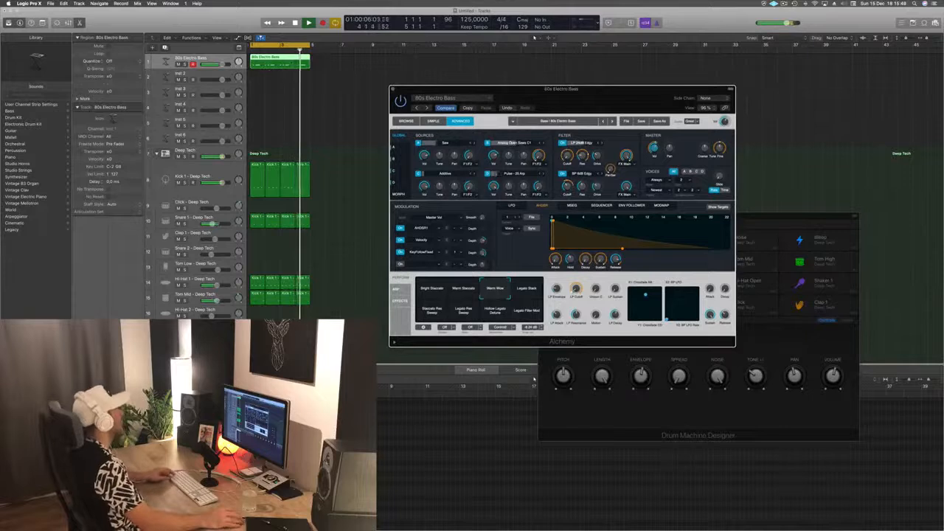
# Step: Duplicate the 80s Electro Bass track with its settings and copy the bass region onto the new track
pyautogui.click(281, 59)
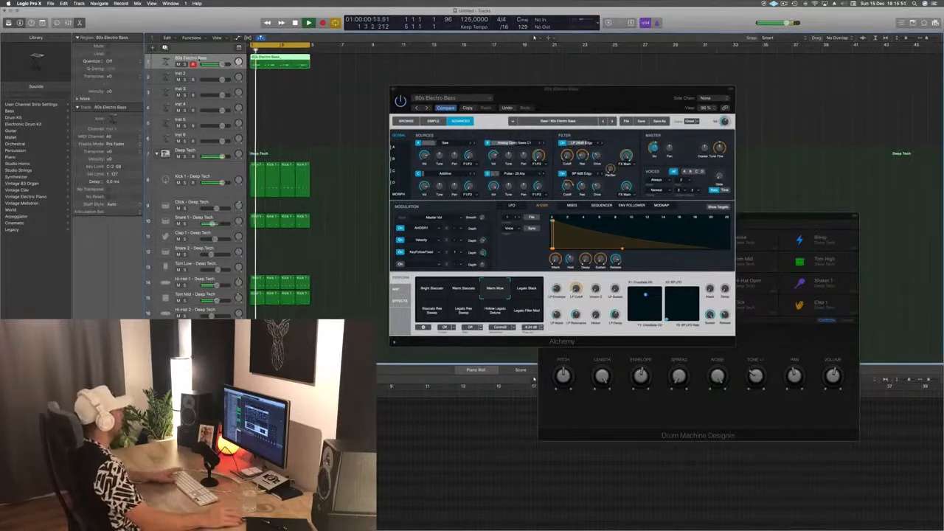
pyautogui.press('super+d')
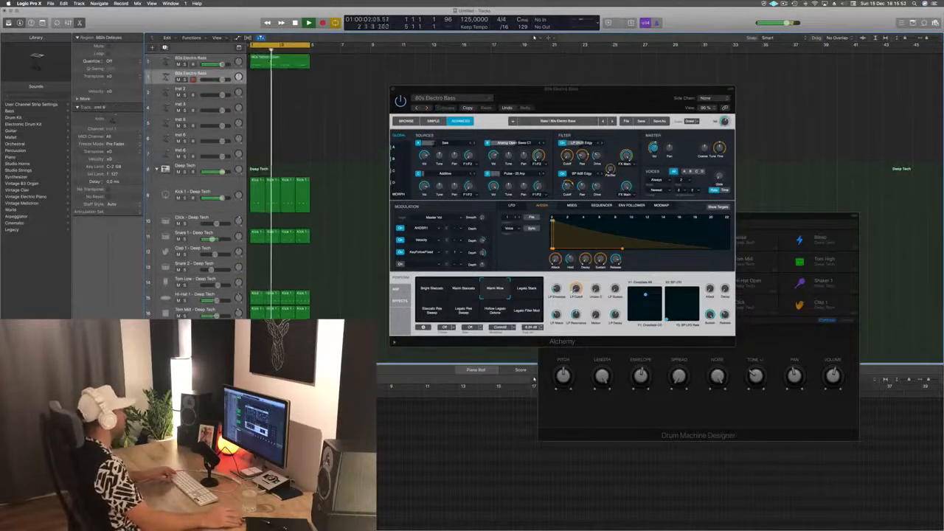
pyautogui.moveTo(286, 62); pyautogui.dragTo(285, 78)
pyautogui.press('space')
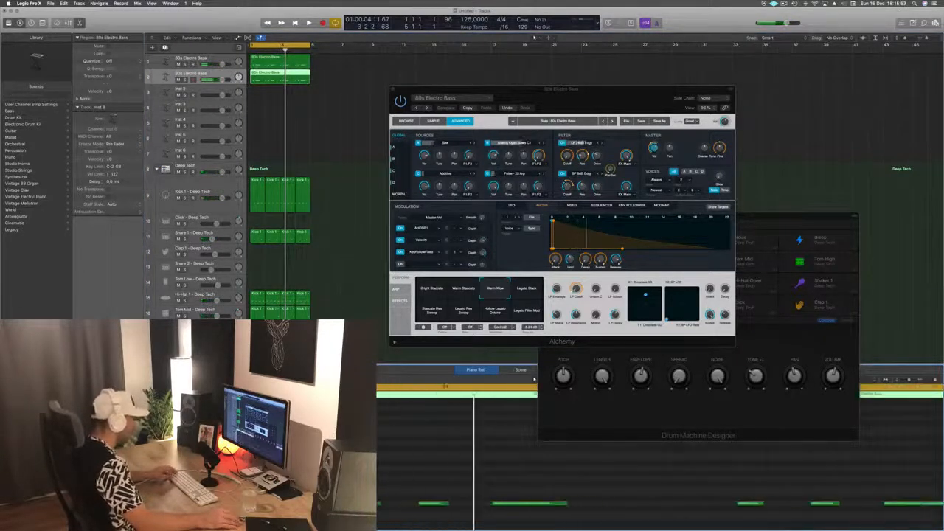
# Step: Delete the short notes in the copied bass region and move each bar's long note later
pyautogui.hscroll(-10, 435, 487)
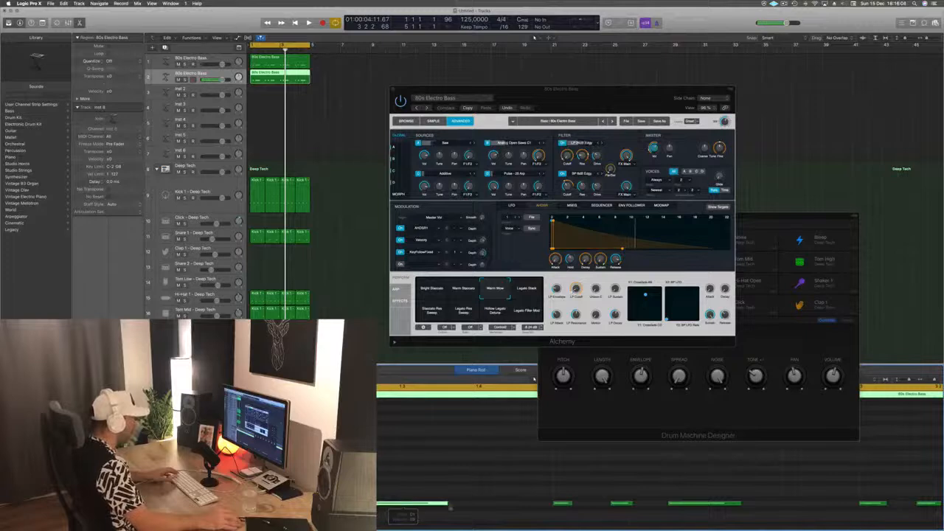
pyautogui.moveTo(404, 505); pyautogui.dragTo(479, 507)
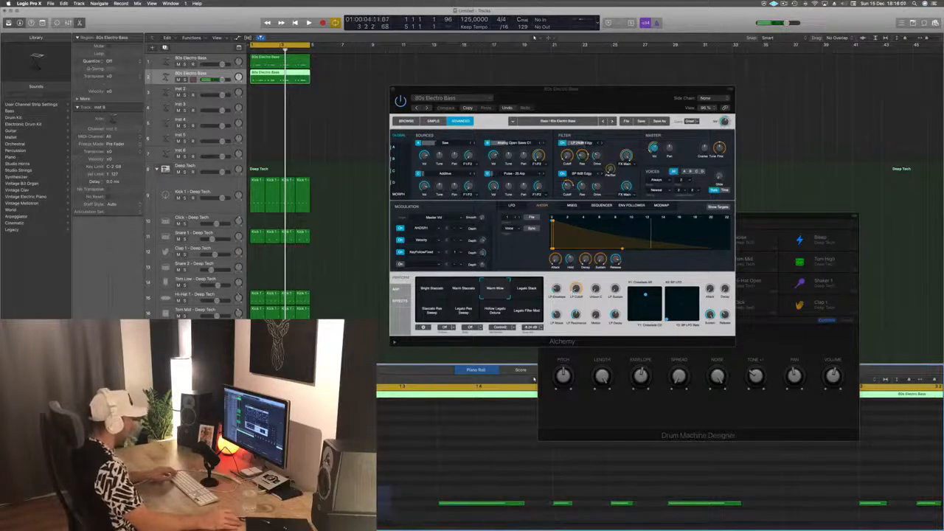
pyautogui.scroll(-1, 533, 378)
pyautogui.scroll(-5, 423, 503)
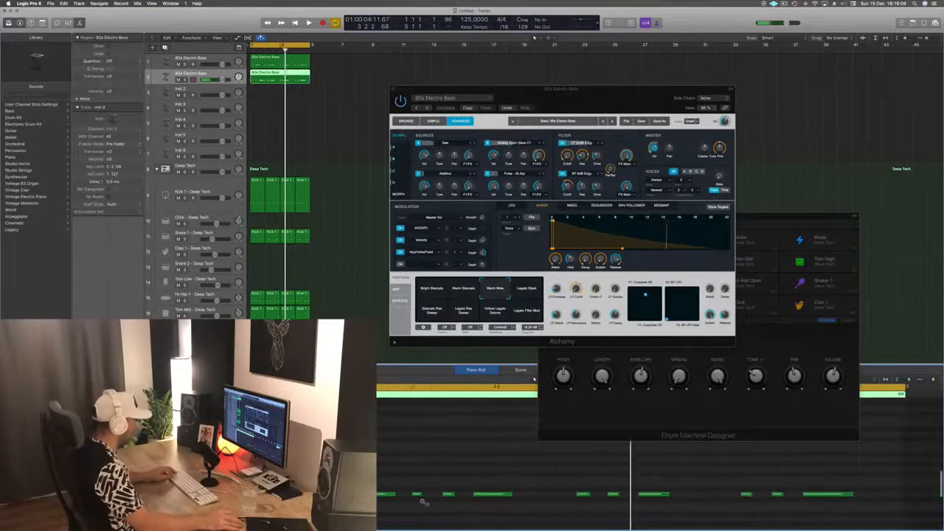
pyautogui.moveTo(417, 481); pyautogui.dragTo(445, 503)
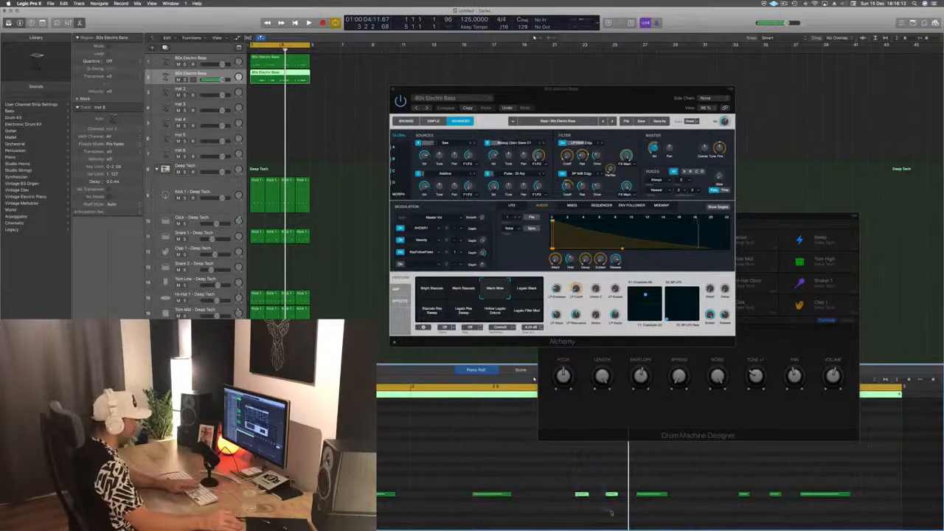
pyautogui.moveTo(706, 480); pyautogui.dragTo(780, 500)
pyautogui.moveTo(466, 483); pyautogui.dragTo(762, 500)
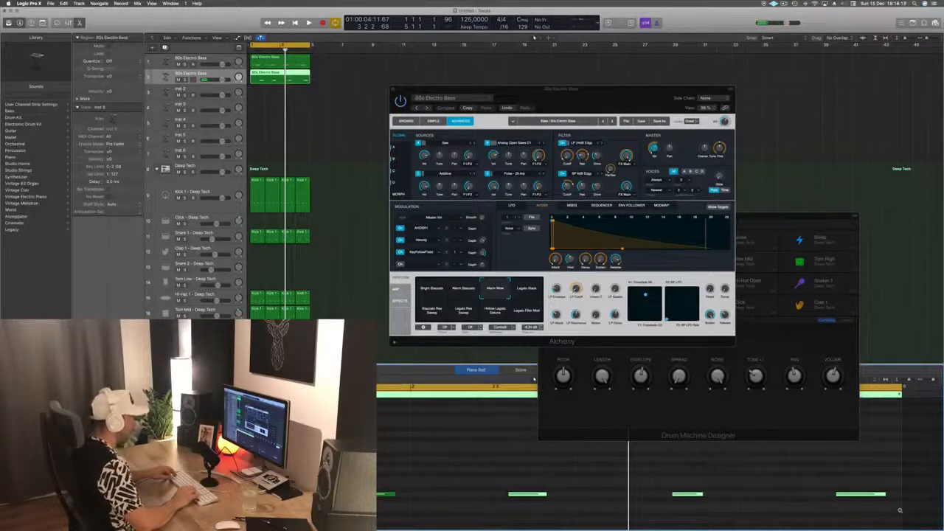
# Step: Lengthen the long note in each bar of the copied bass region and play the loop
pyautogui.press('space')
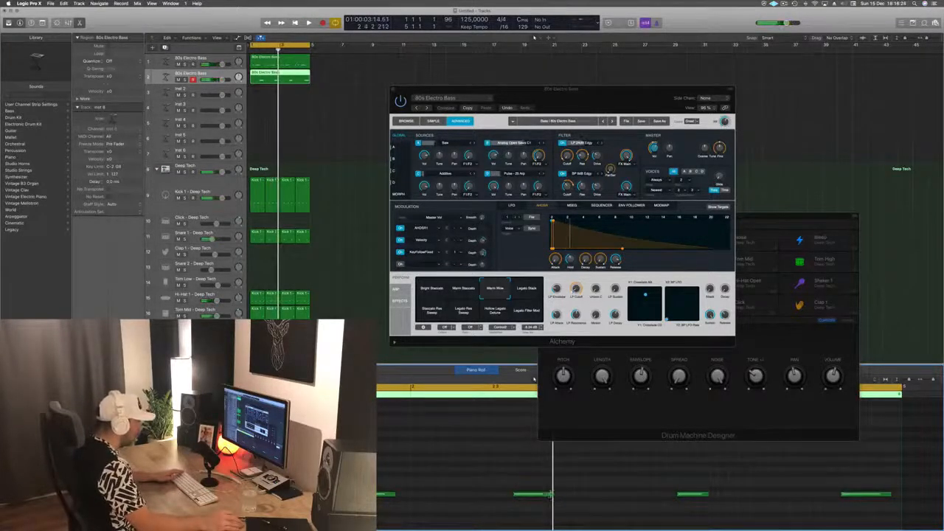
pyautogui.moveTo(550, 494); pyautogui.dragTo(572, 495)
pyautogui.moveTo(396, 494); pyautogui.dragTo(409, 496)
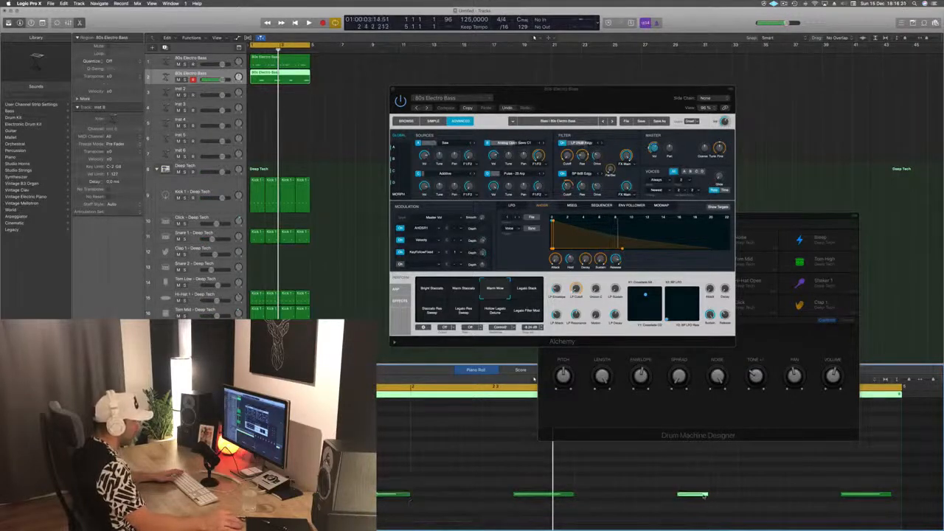
pyautogui.moveTo(706, 493); pyautogui.dragTo(733, 495)
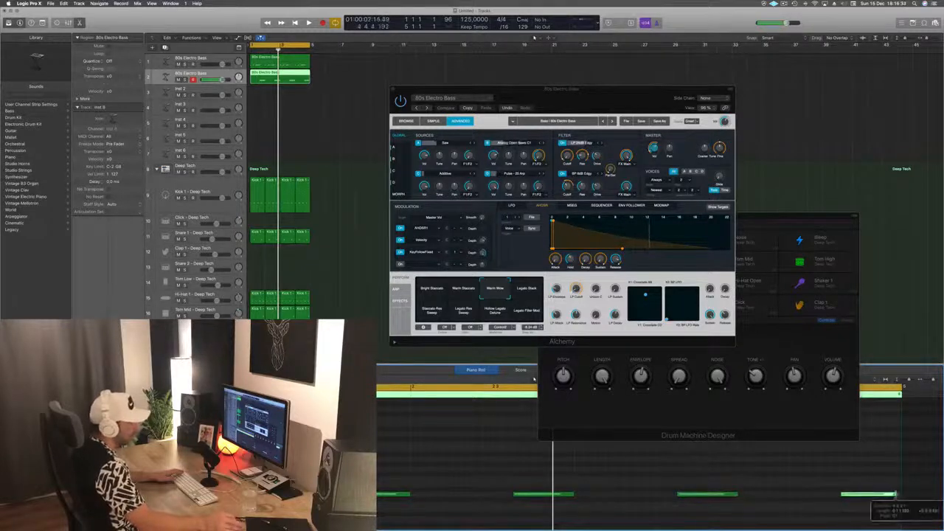
pyautogui.moveTo(898, 494); pyautogui.dragTo(898, 494)
pyautogui.press('space')
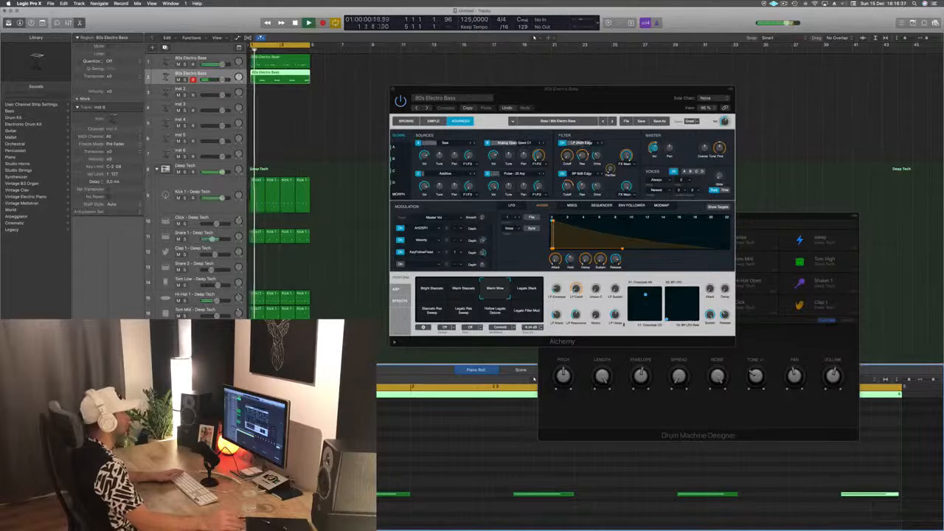
# Step: Replace the original bass's Alchemy window with the duplicated track's Alchemy and show its preset browser
pyautogui.moveTo(618, 112); pyautogui.dragTo(569, 81)
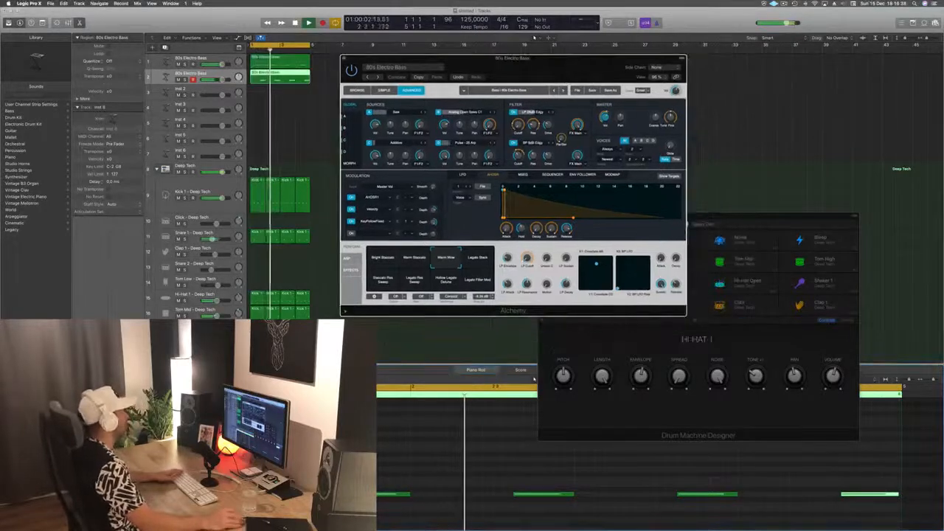
pyautogui.press('space')
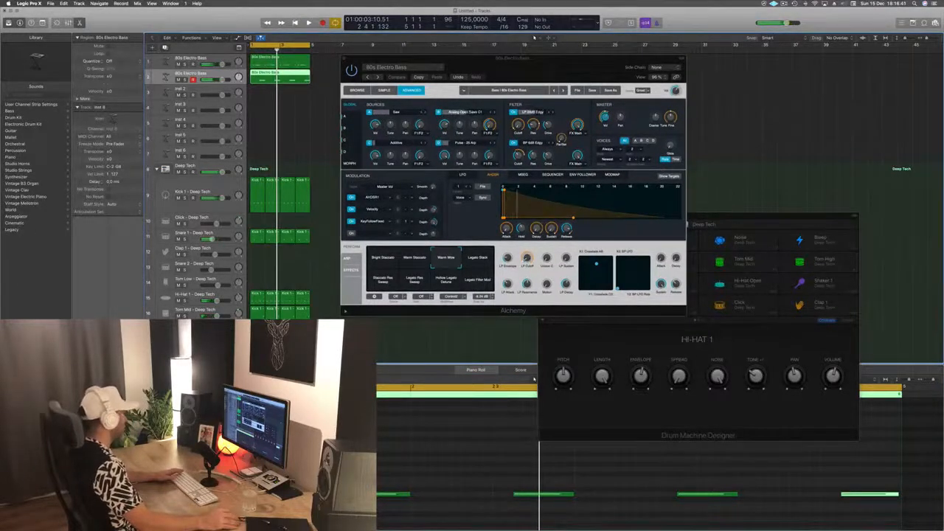
pyautogui.click(90, 356)
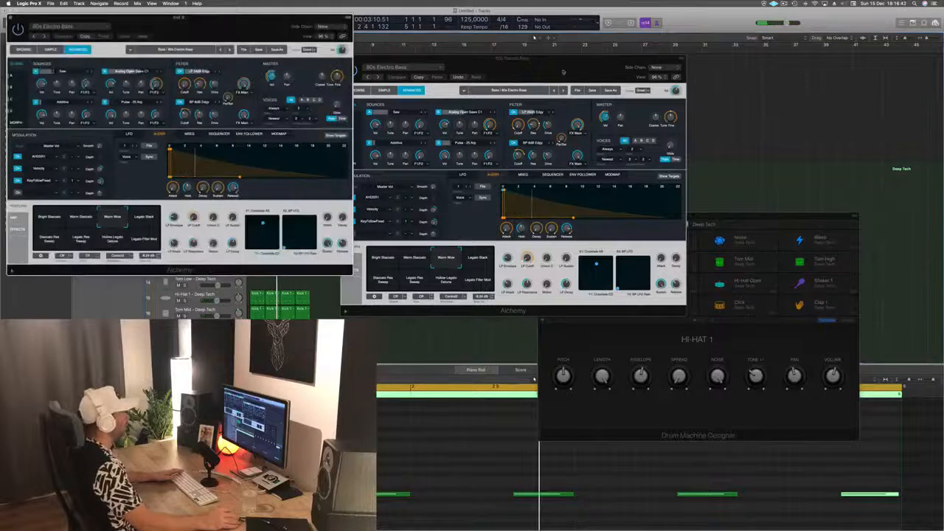
pyautogui.moveTo(564, 72); pyautogui.dragTo(620, 69)
pyautogui.press('super+w')
pyautogui.moveTo(238, 20); pyautogui.dragTo(703, 70)
pyautogui.press('space')
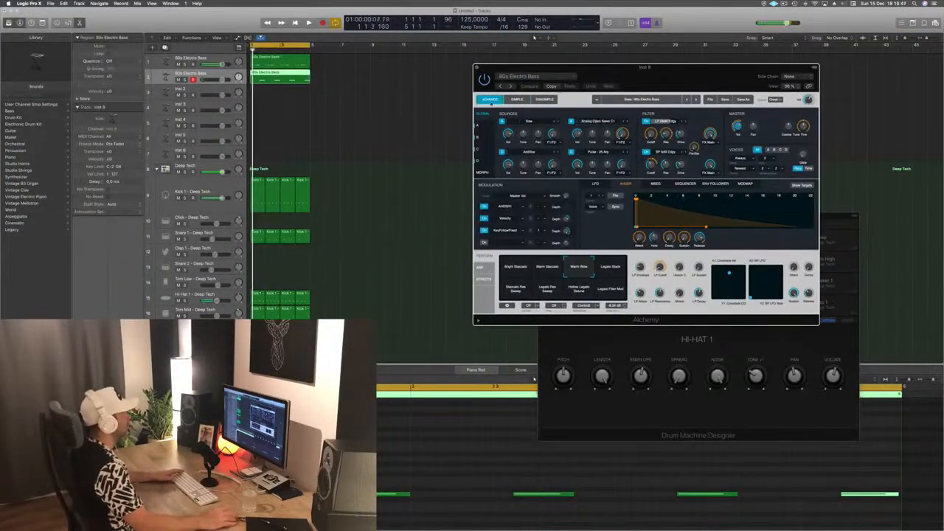
pyautogui.click(489, 100)
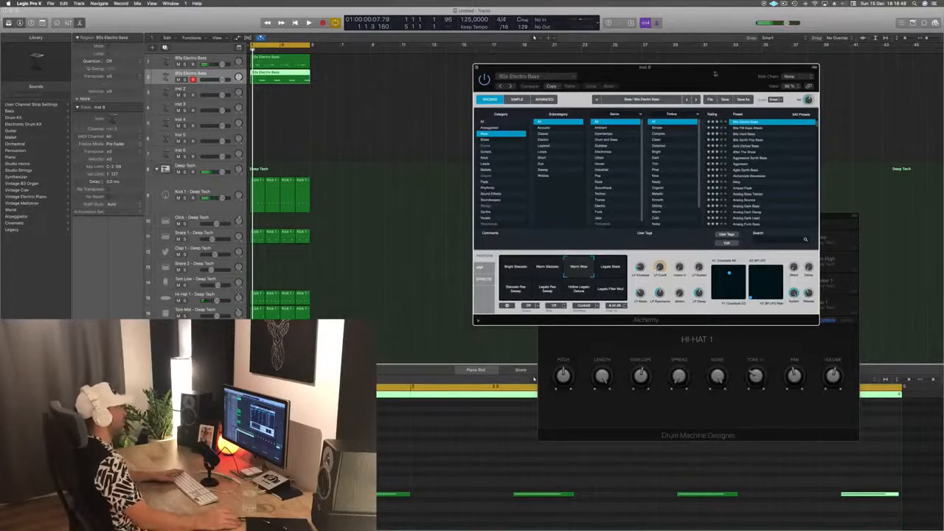
pyautogui.moveTo(716, 74); pyautogui.dragTo(631, 64)
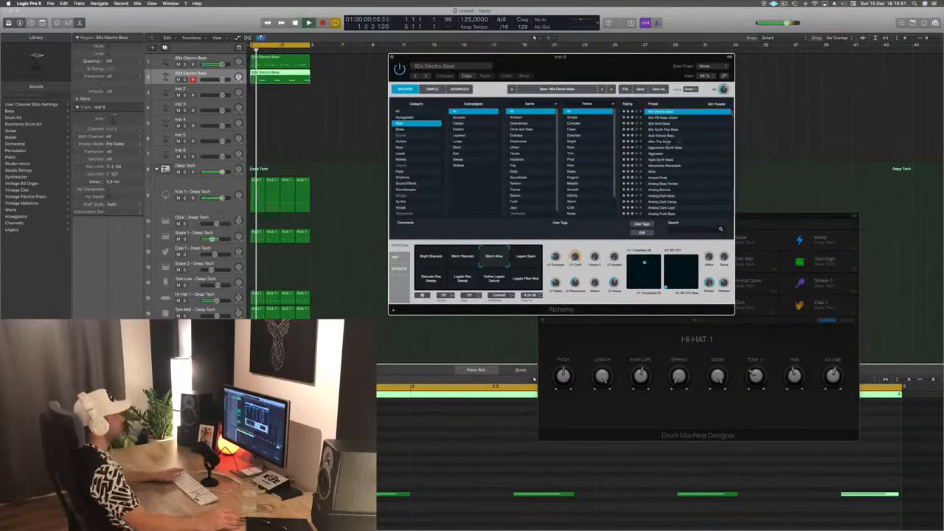
# Step: Load the Acid Etched Bass preset on the duplicated bass track and play the loop with it
pyautogui.click(665, 140)
pyautogui.press('Up')
pyautogui.press('Up')
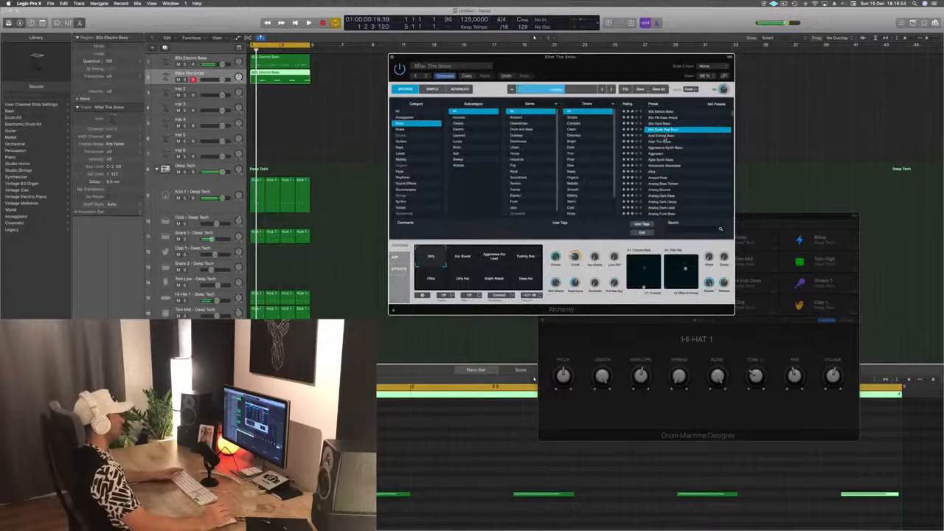
pyautogui.press('Down')
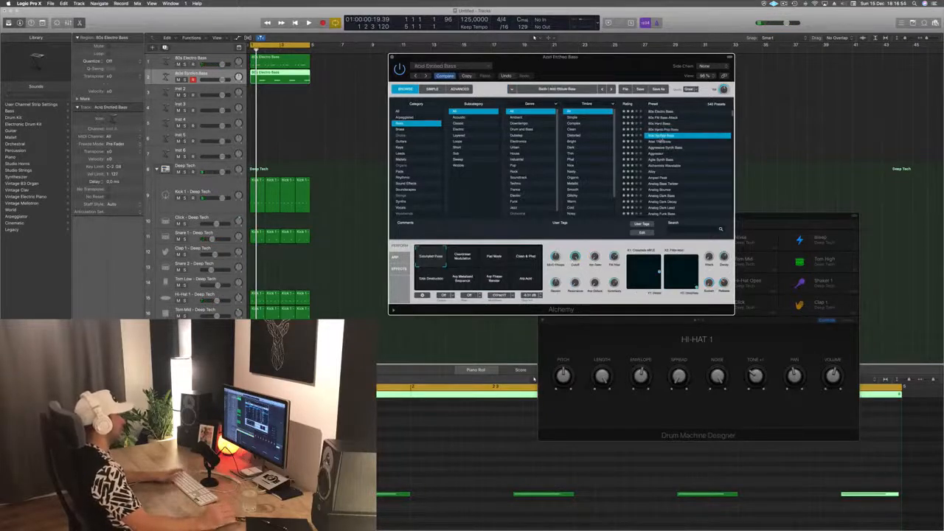
pyautogui.press('space')
pyautogui.moveTo(586, 70); pyautogui.dragTo(617, 78)
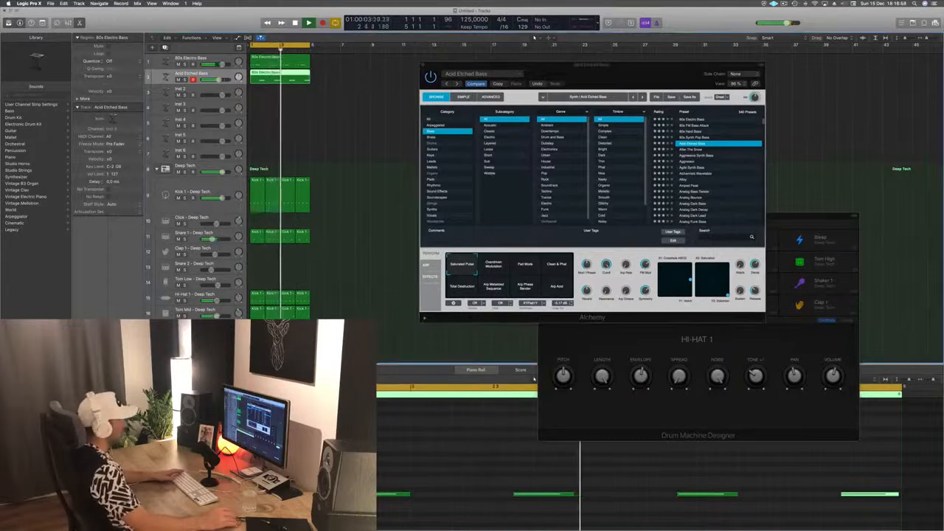
# Step: Transpose all notes of the copied bass region up one octave
pyautogui.click(432, 487)
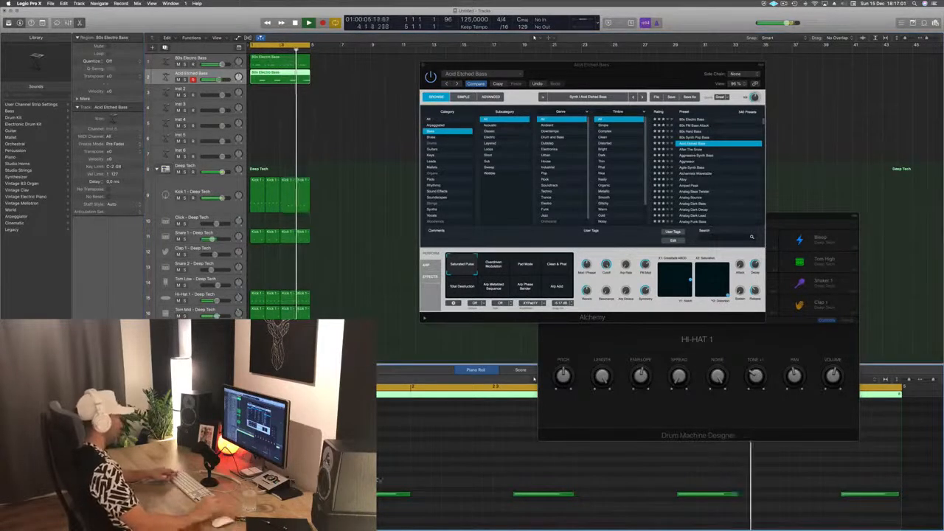
pyautogui.press('super+a')
pyautogui.hotkey('shift', 'alt', 'Up')
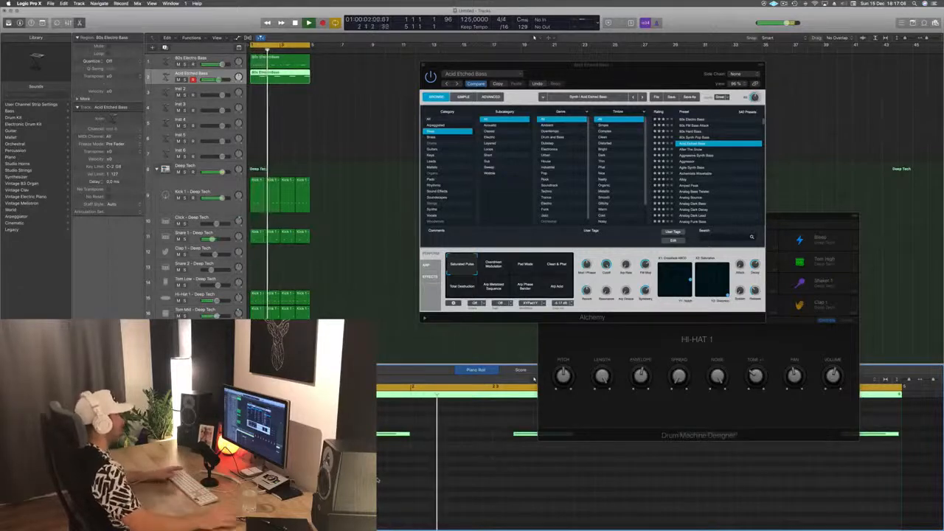
# Step: Audition the presets following Acid Etched Bass and load Agile Synth Bass on the duplicated bass track
pyautogui.moveTo(641, 77); pyautogui.dragTo(555, 116)
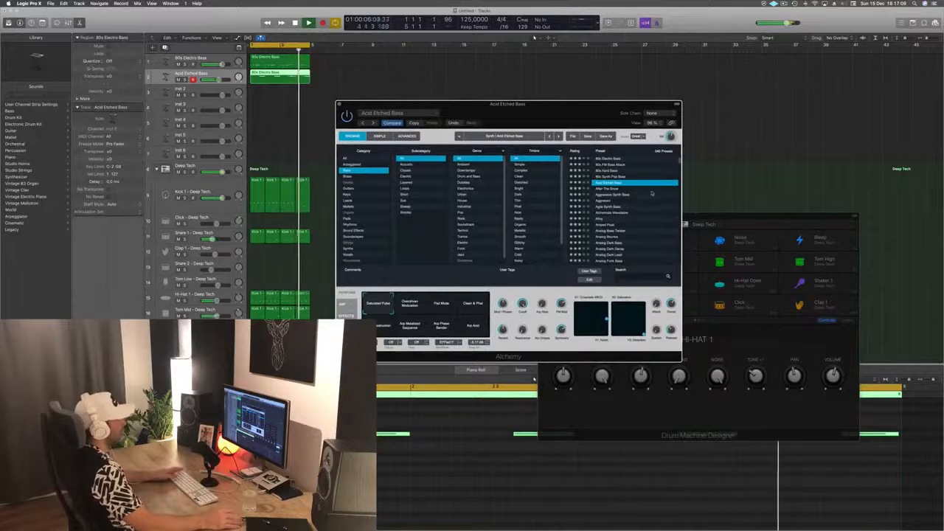
pyautogui.press('Down')
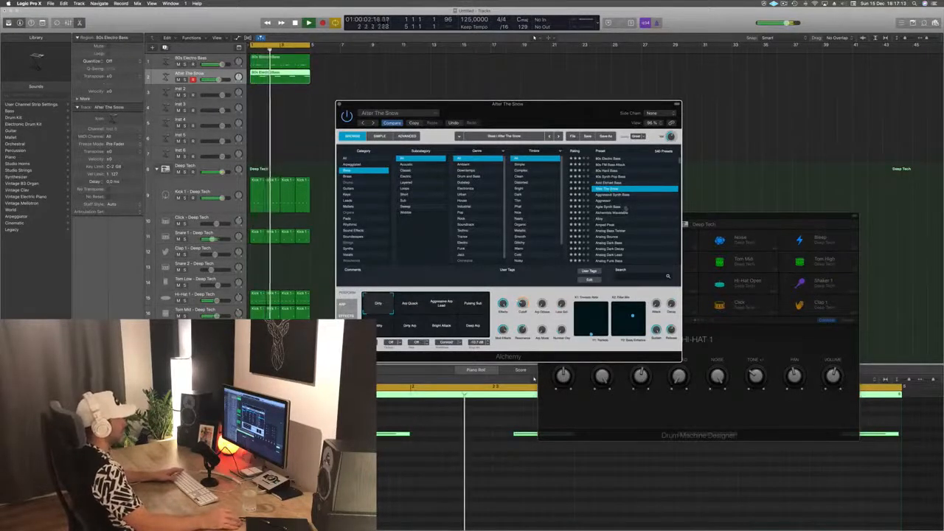
pyautogui.press('Down')
pyautogui.press('Down')
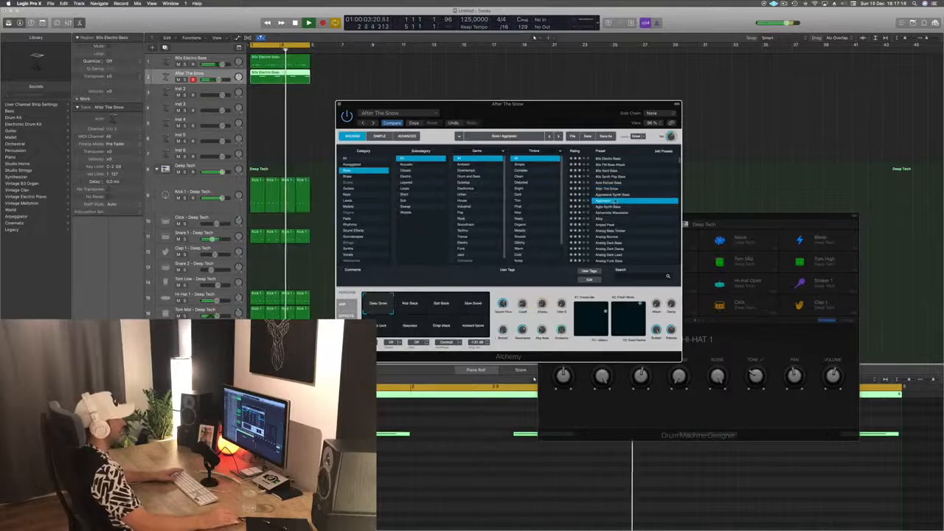
pyautogui.press('Down')
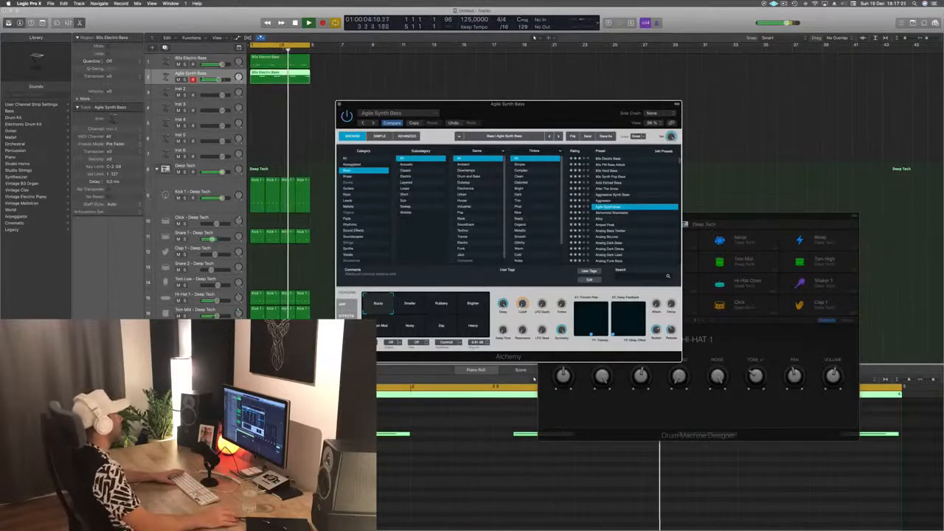
pyautogui.click(193, 74)
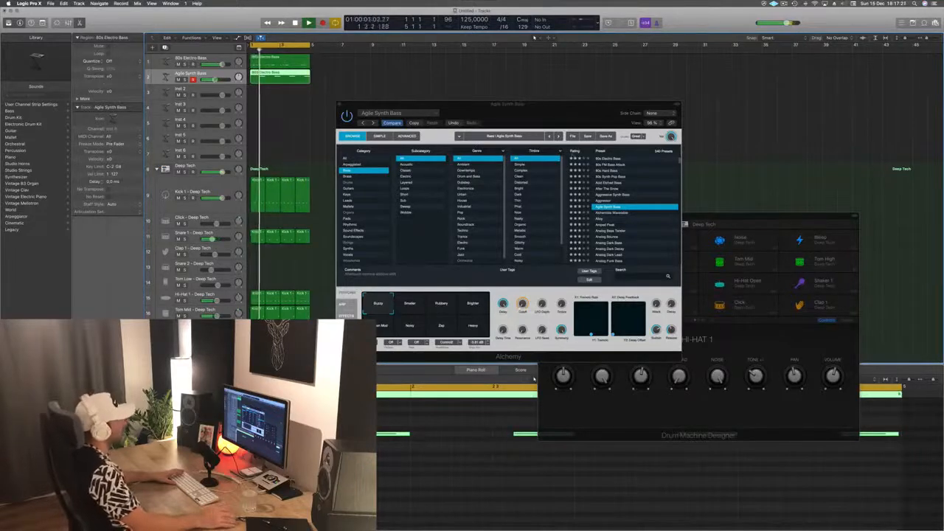
# Step: Audition the Smaller and Rubbery performance snapshots of Agile Synth Bass, return to Bumpy and close the Alchemy window
pyautogui.click(564, 116)
pyautogui.moveTo(565, 116); pyautogui.dragTo(580, 109)
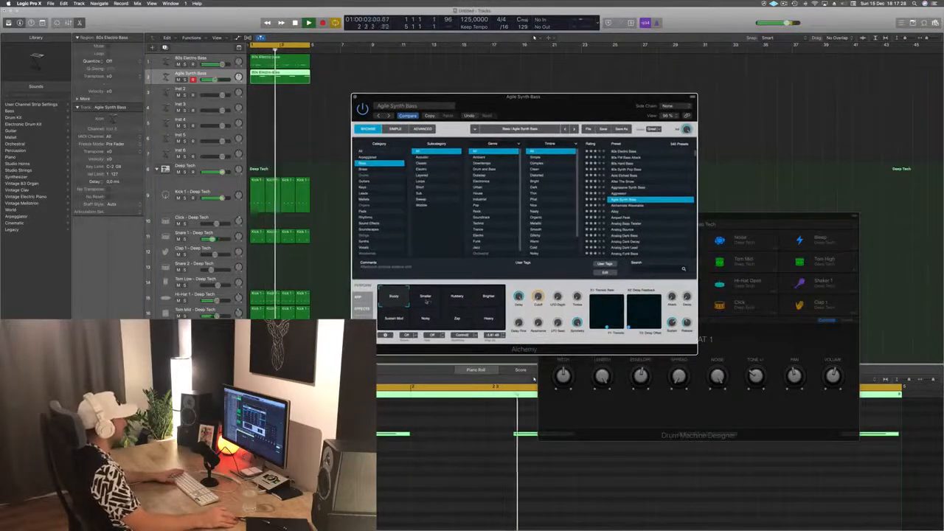
pyautogui.click(428, 297)
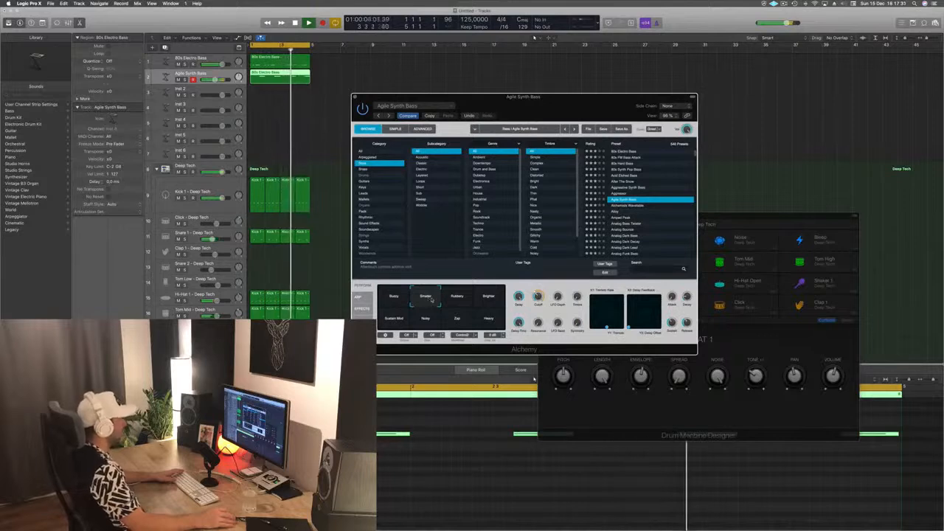
pyautogui.click(402, 297)
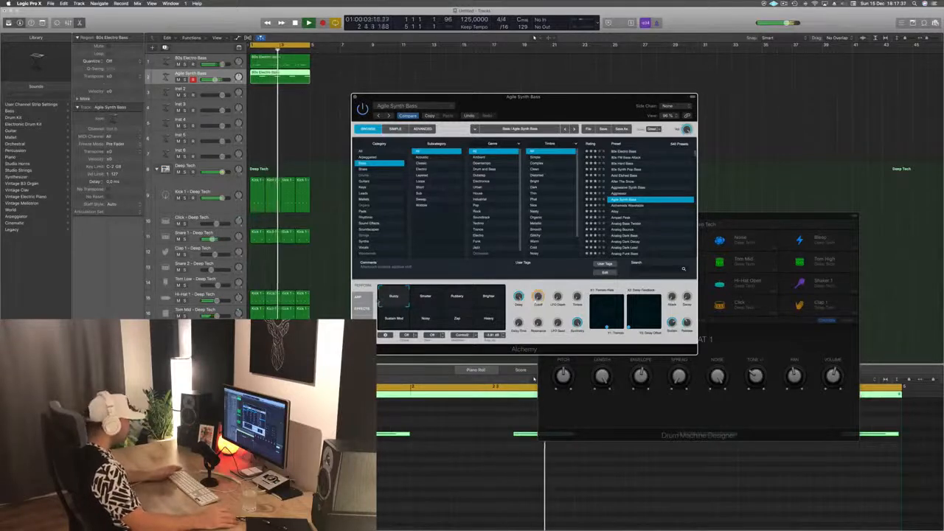
pyautogui.click(423, 297)
pyautogui.click(457, 296)
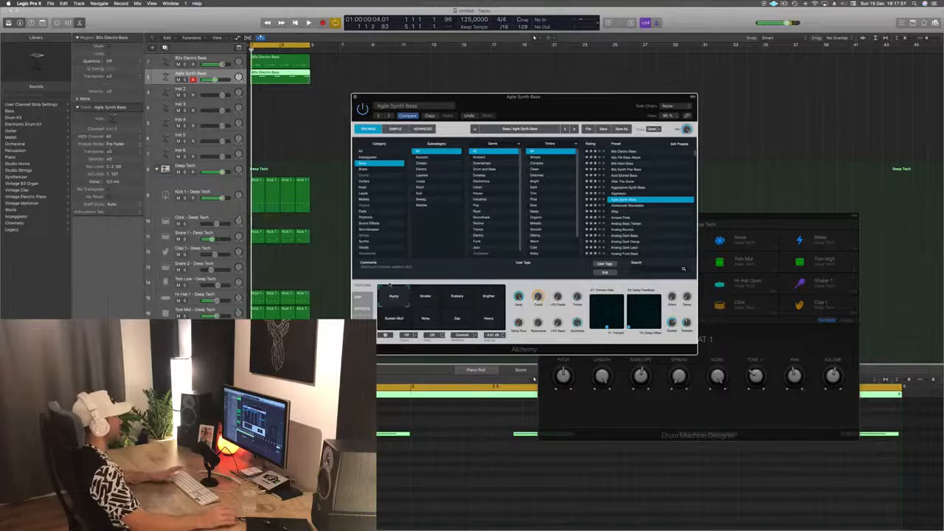
pyautogui.moveTo(572, 100); pyautogui.dragTo(554, 96)
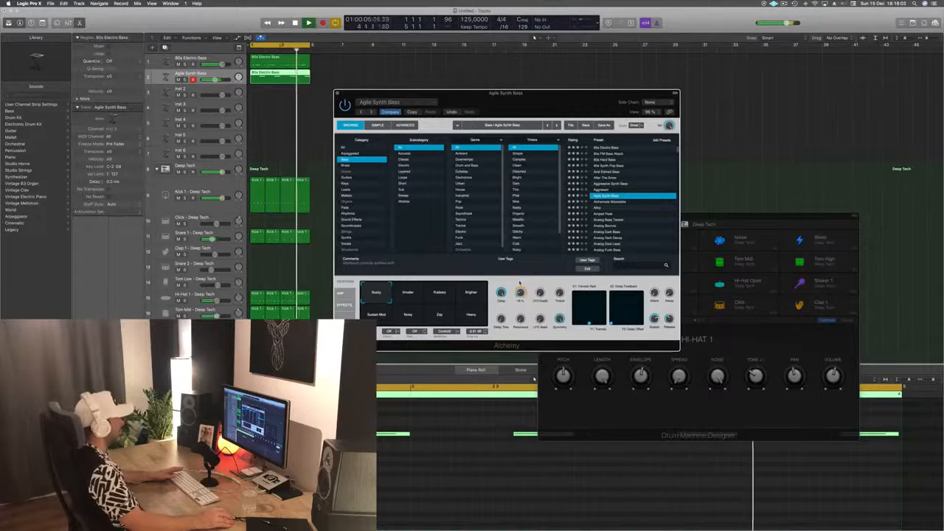
pyautogui.moveTo(546, 97); pyautogui.dragTo(569, 101)
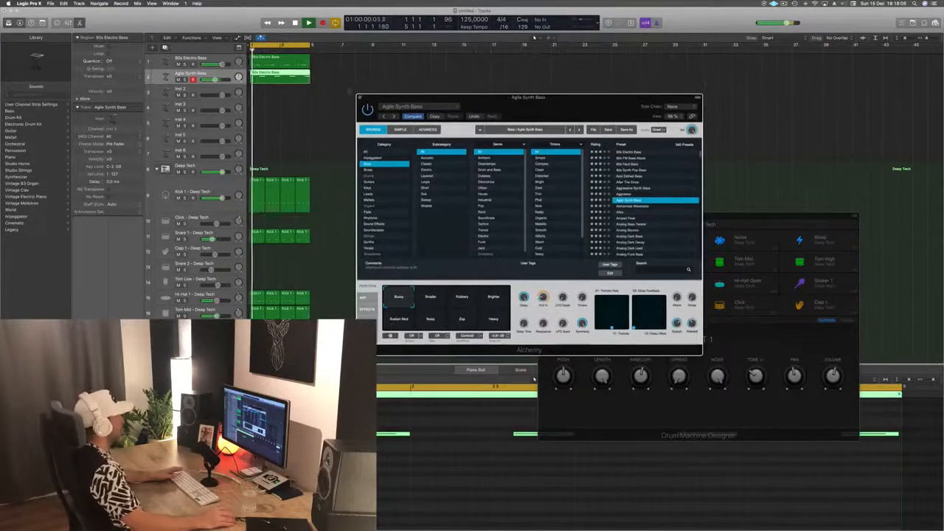
pyautogui.click(360, 98)
# Step: Copy the first Hi-Hat 1 region onto the Deep Tech Block track at bar 1
pyautogui.scroll(-6, 432, 169)
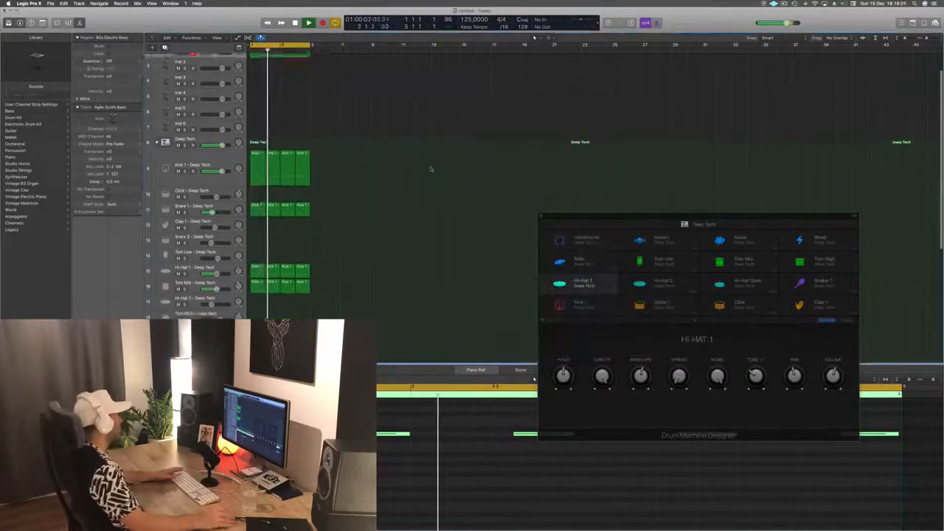
pyautogui.scroll(-3, 379, 254)
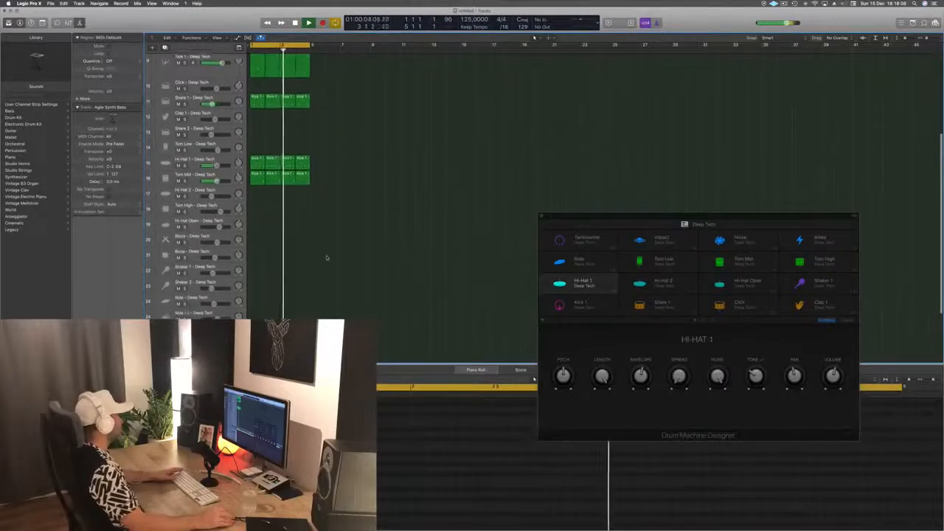
pyautogui.scroll(-3, 380, 220)
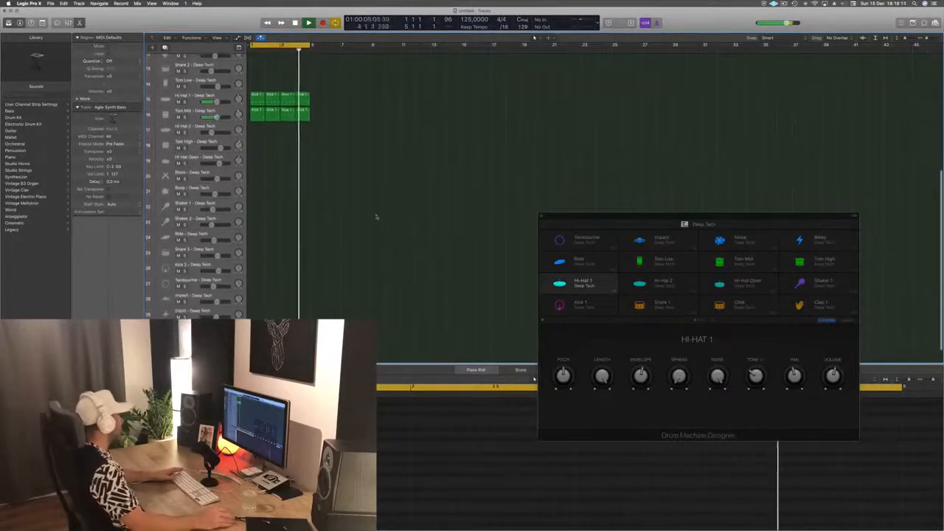
pyautogui.scroll(-1, 375, 219)
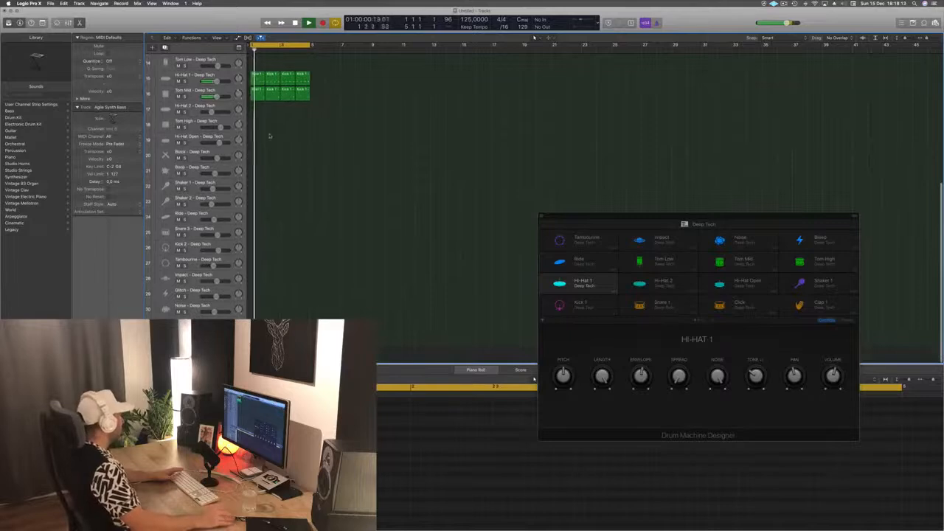
pyautogui.scroll(5, 270, 136)
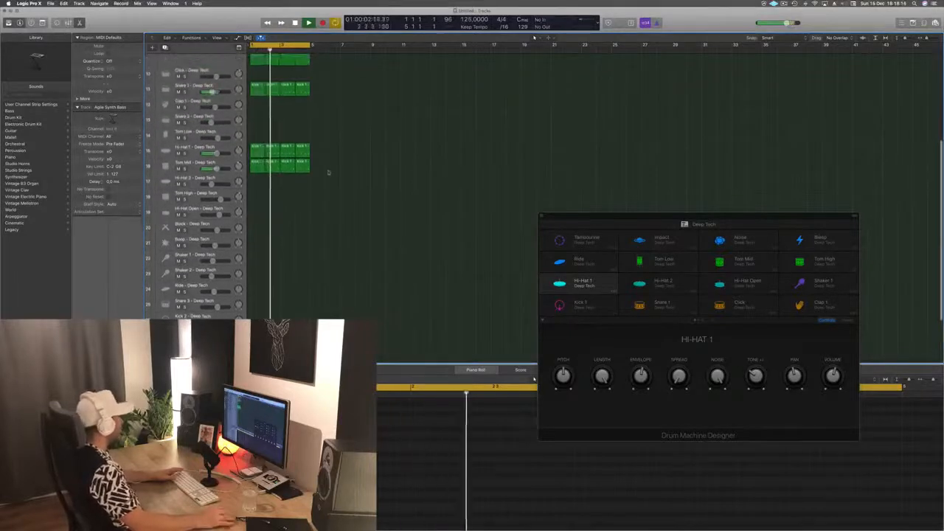
pyautogui.moveTo(260, 154)
pyautogui.mouseDown()
pyautogui.moveTo(253, 246)
pyautogui.moveTo(250, 163)
pyautogui.mouseUp()
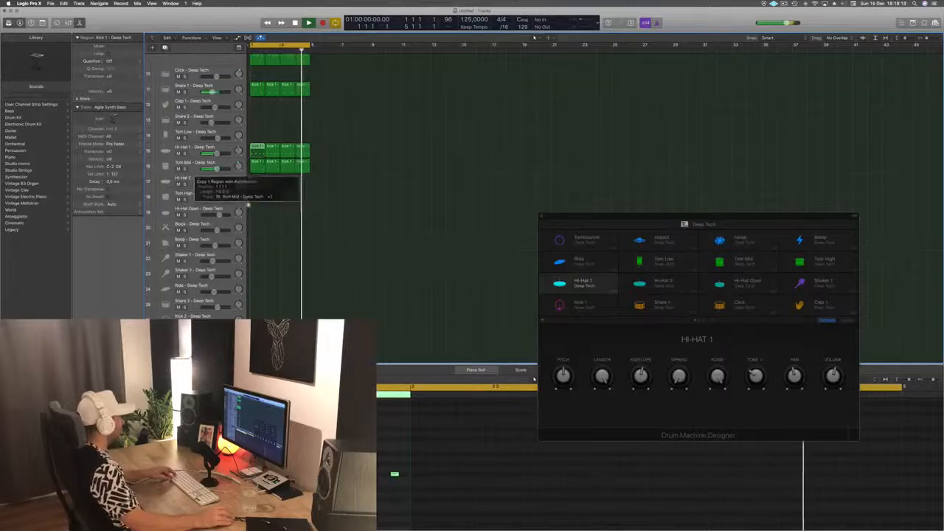
pyautogui.moveTo(242, 262); pyautogui.dragTo(259, 261)
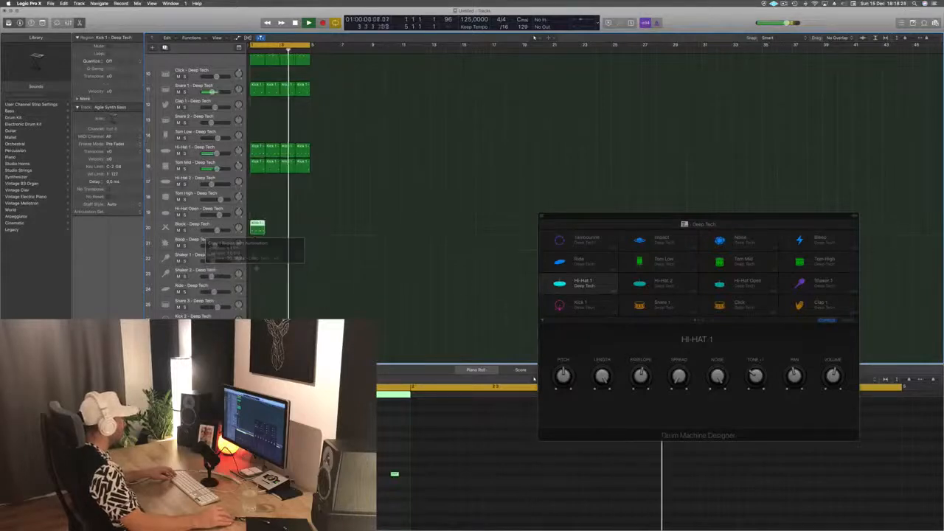
# Step: Select the notes in the copied Block region and transpose them up by semitones
pyautogui.moveTo(379, 449); pyautogui.dragTo(404, 511)
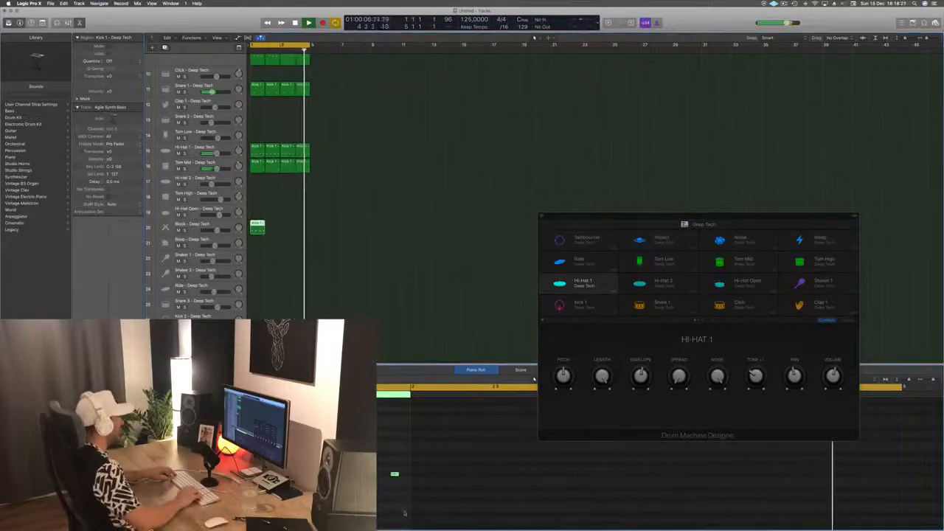
pyautogui.hotkey('alt', 'Up')
pyautogui.hotkey('alt', 'Up')
pyautogui.hotkey('alt', 'Up')
pyautogui.hotkey('alt', 'Up')
pyautogui.hotkey('alt', 'Up')
pyautogui.hotkey('alt', 'Up')
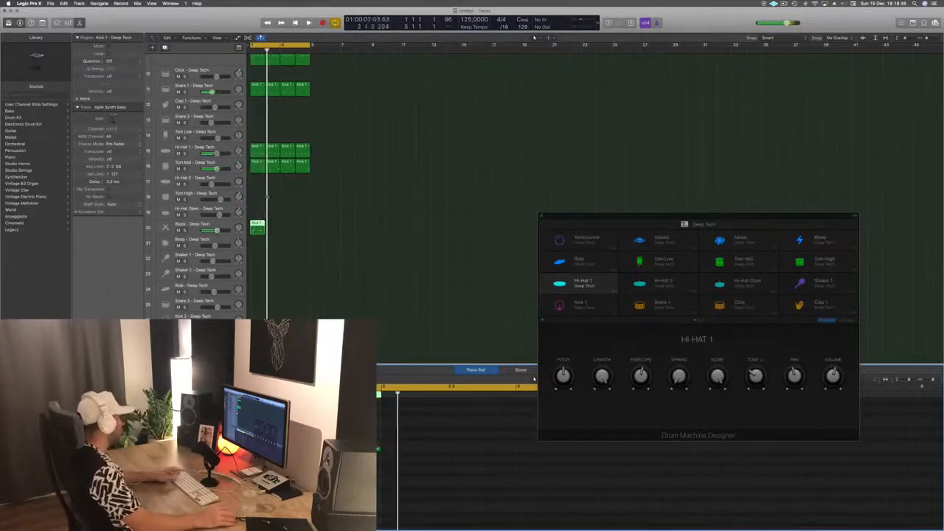
# Step: Repeat the Block region across bars 2 to 4 and play the loop
pyautogui.moveTo(270, 229); pyautogui.dragTo(289, 225)
pyautogui.press('space')
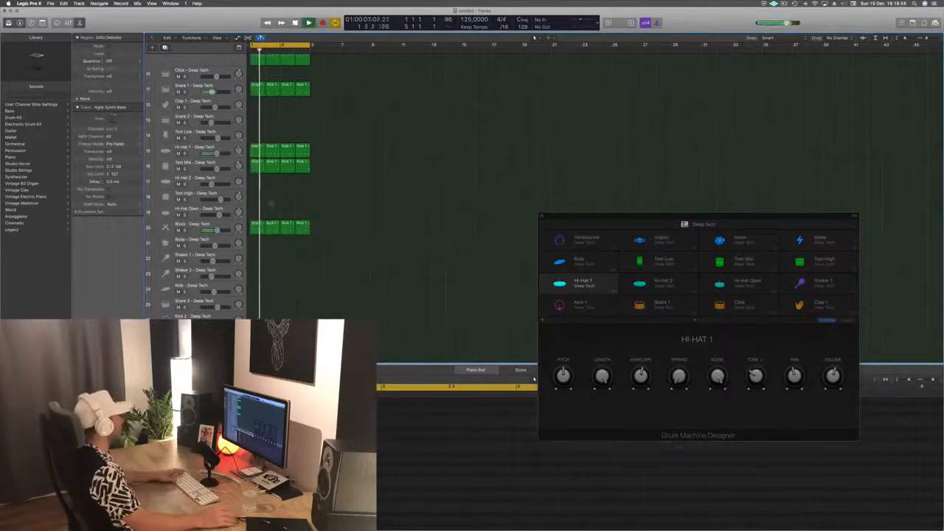
# Step: Rework the notes in the first Block region and audition it with the loop
pyautogui.click(256, 225)
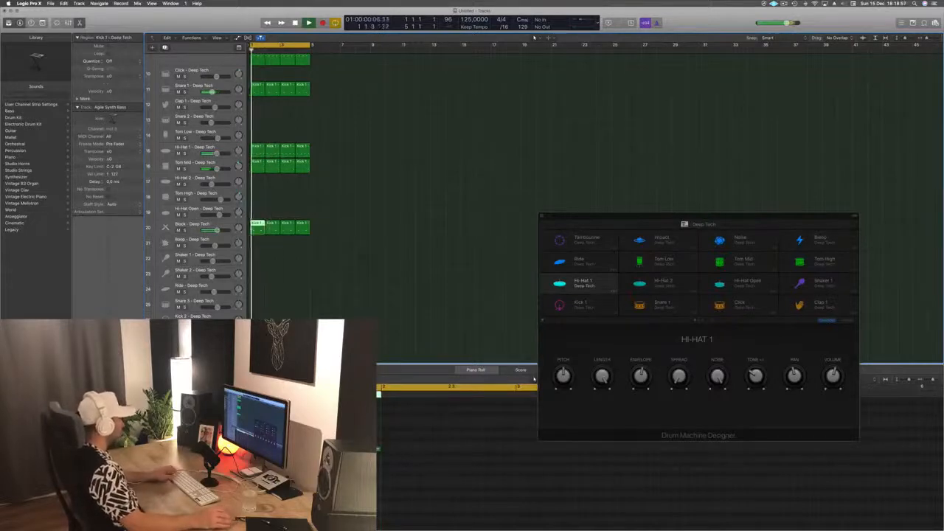
pyautogui.press('space')
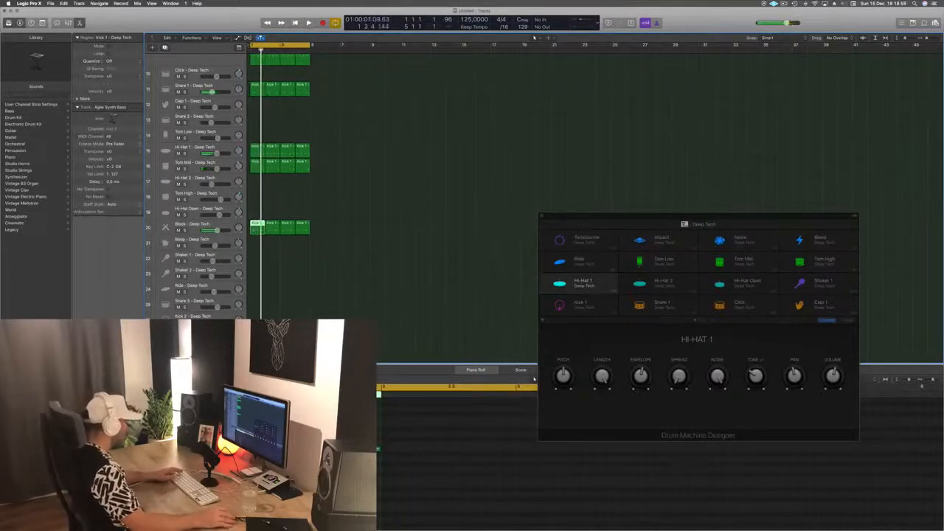
pyautogui.press('Tab')
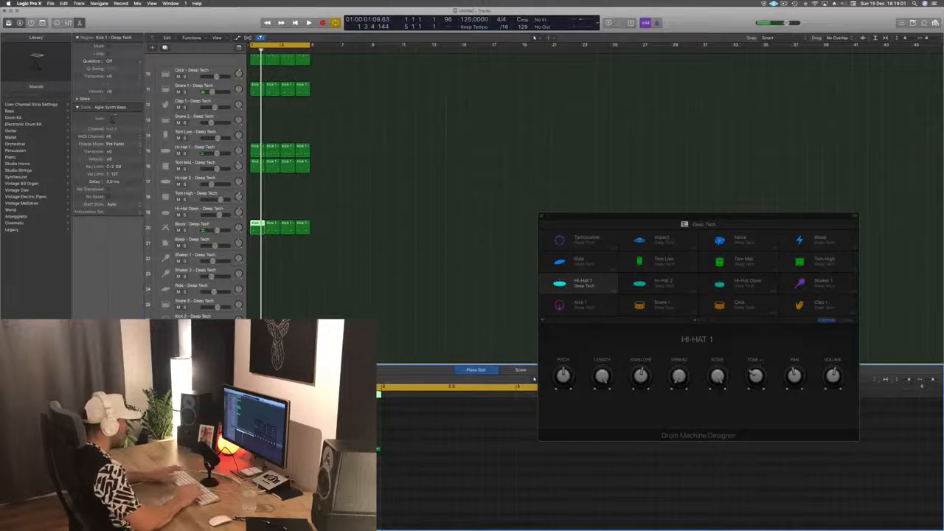
pyautogui.press('space')
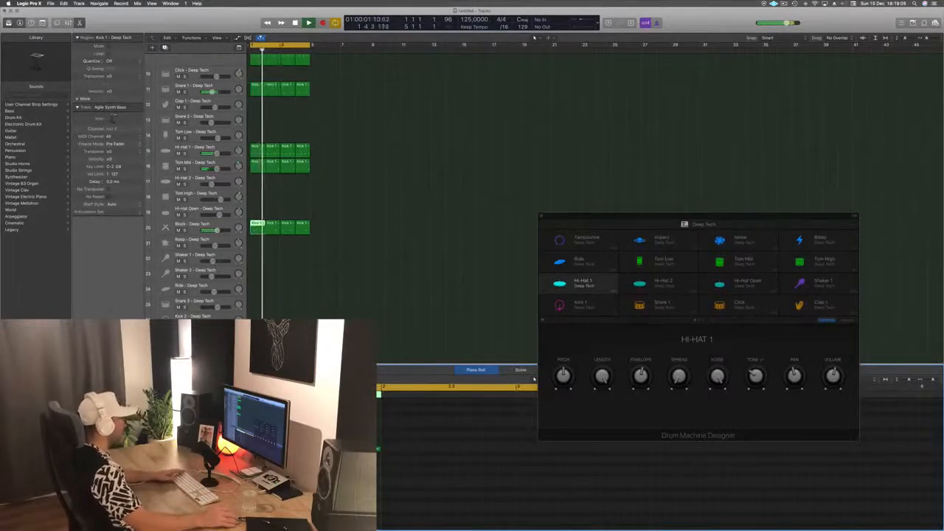
pyautogui.press('space')
# Step: Replace the Block copies in bars 2 to 4 with repeats of the edited bar 1 region
pyautogui.moveTo(357, 230); pyautogui.dragTo(292, 231)
pyautogui.press('Delete')
pyautogui.keyDown('shift'); pyautogui.click(258, 231); pyautogui.keyUp('shift')
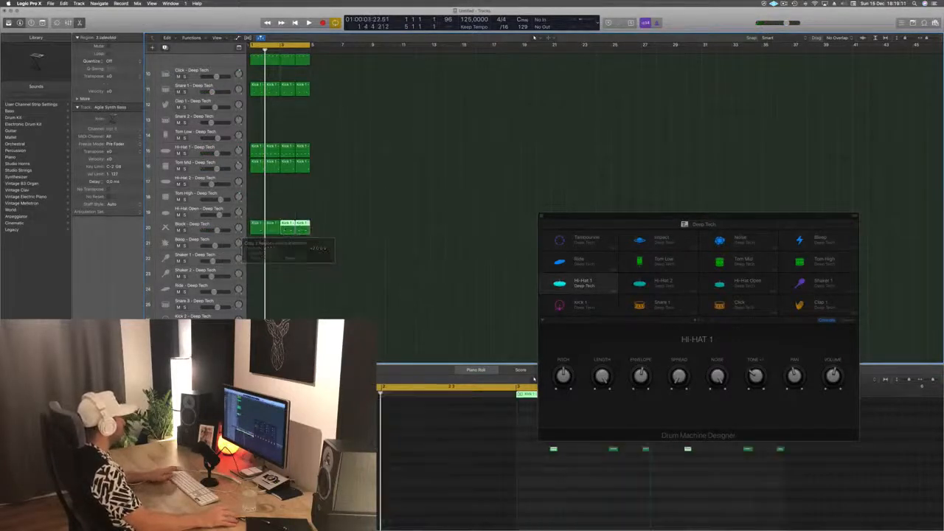
# Step: Lower the Block track's volume slightly during playback and open its Stereo Delay plug-in
pyautogui.click(195, 227)
pyautogui.press('space')
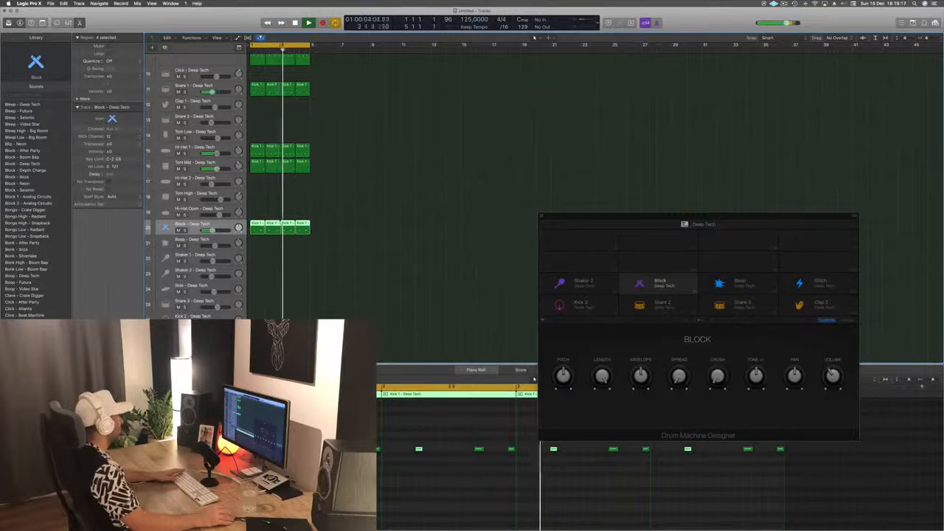
pyautogui.press('v')
pyautogui.moveTo(175, 29); pyautogui.dragTo(235, 45)
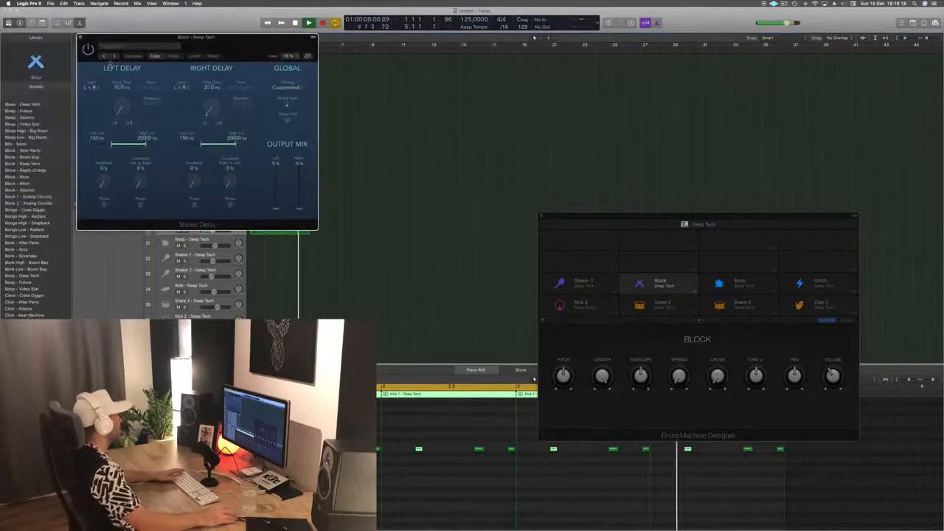
# Step: Audition the Stereo Delay's Dual presets, keep the one with 1/4 left, 1/8 right and 40% feedback, and close the plug-in
pyautogui.click(103, 57)
pyautogui.click(103, 58)
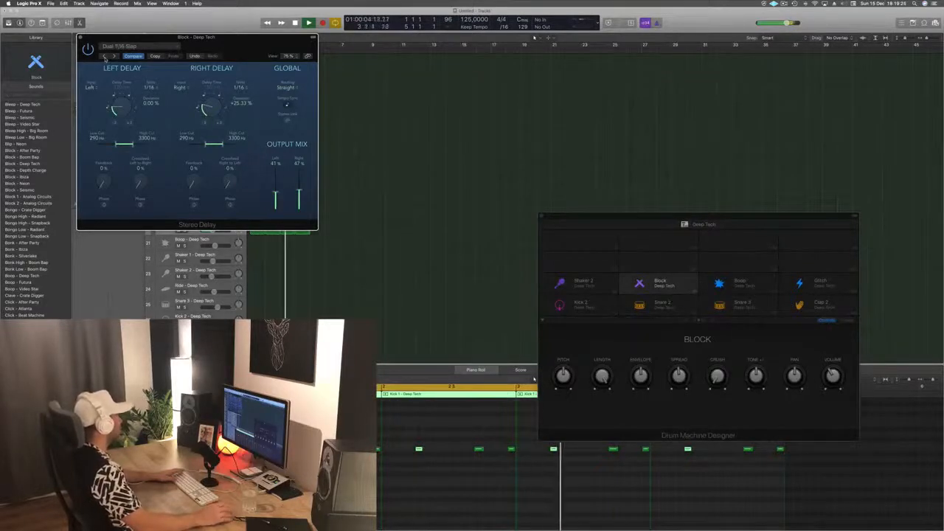
pyautogui.click(105, 57)
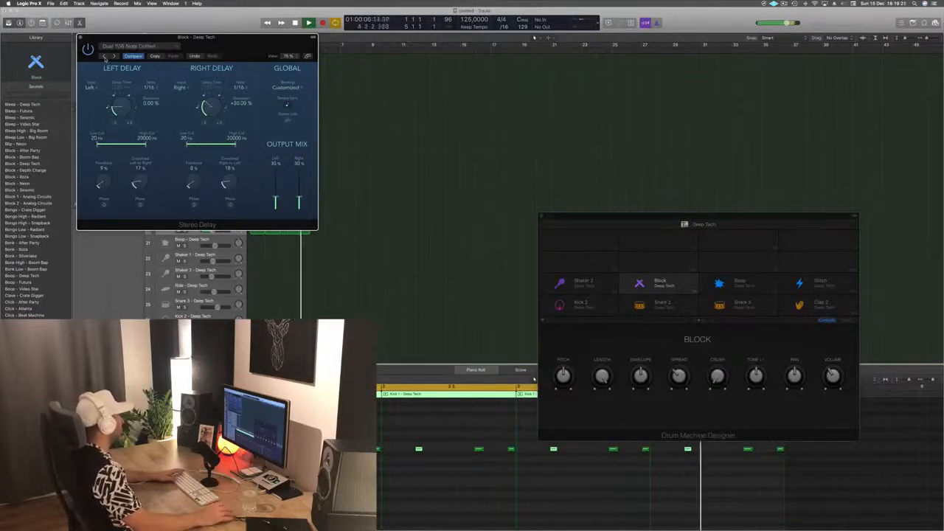
pyautogui.click(105, 57)
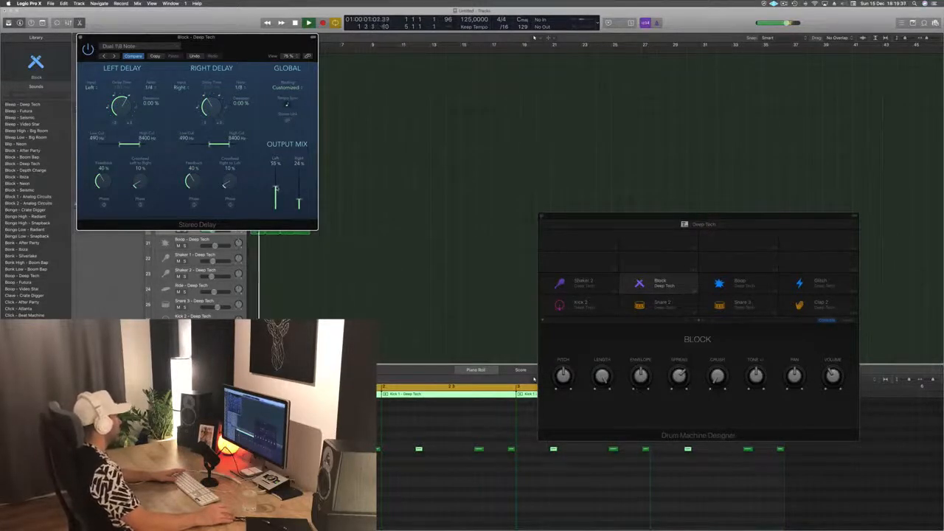
pyautogui.click(80, 37)
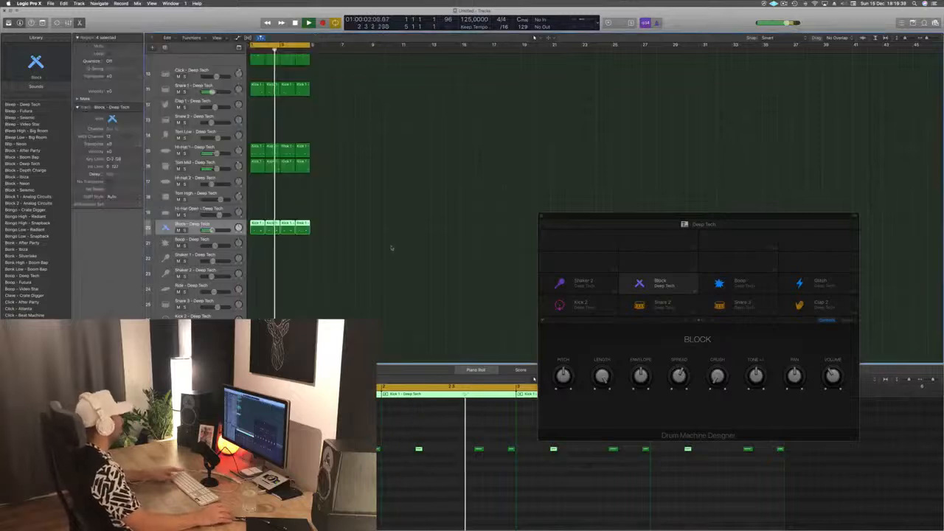
# Step: Copy the first Snare 1 region onto the Snare 2 track at bar 1 and audition it with the loop
pyautogui.scroll(5, 392, 248)
pyautogui.scroll(-3, 391, 249)
pyautogui.click(391, 248)
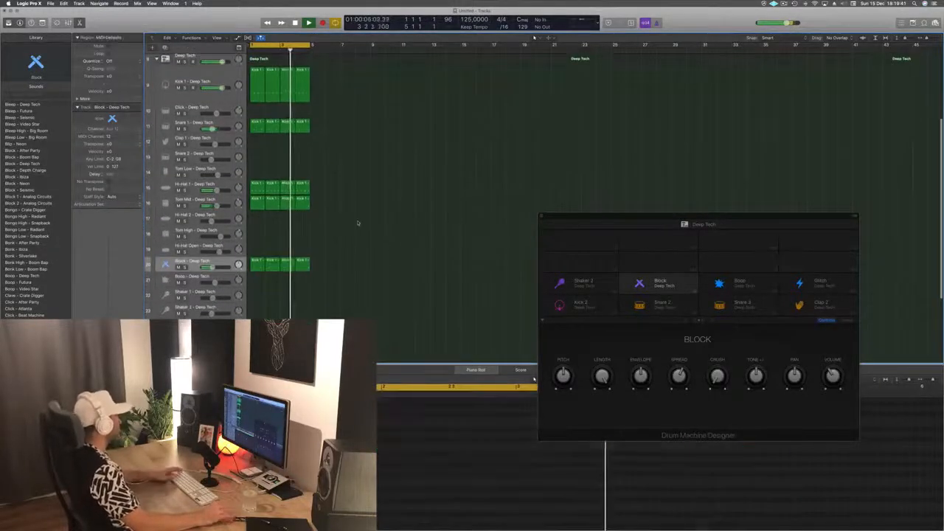
pyautogui.scroll(2, 398, 233)
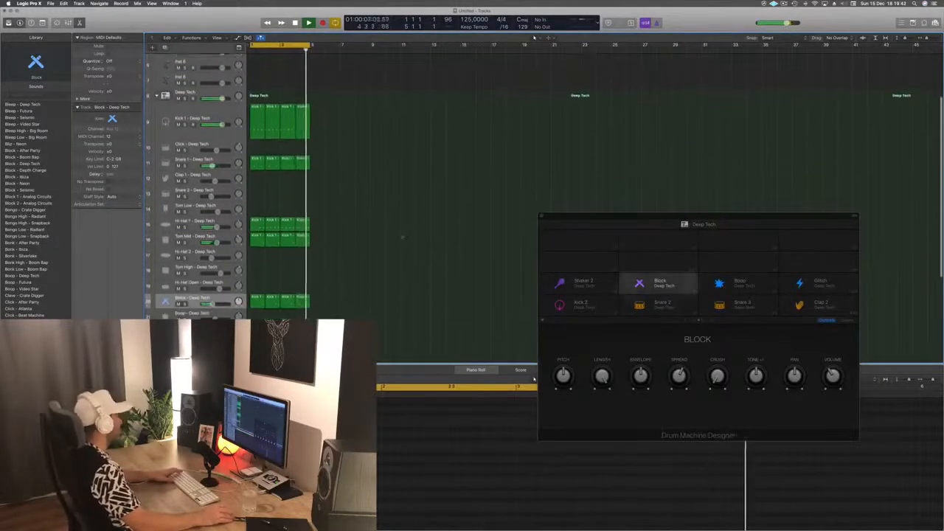
pyautogui.scroll(-2, 394, 221)
pyautogui.click(257, 145)
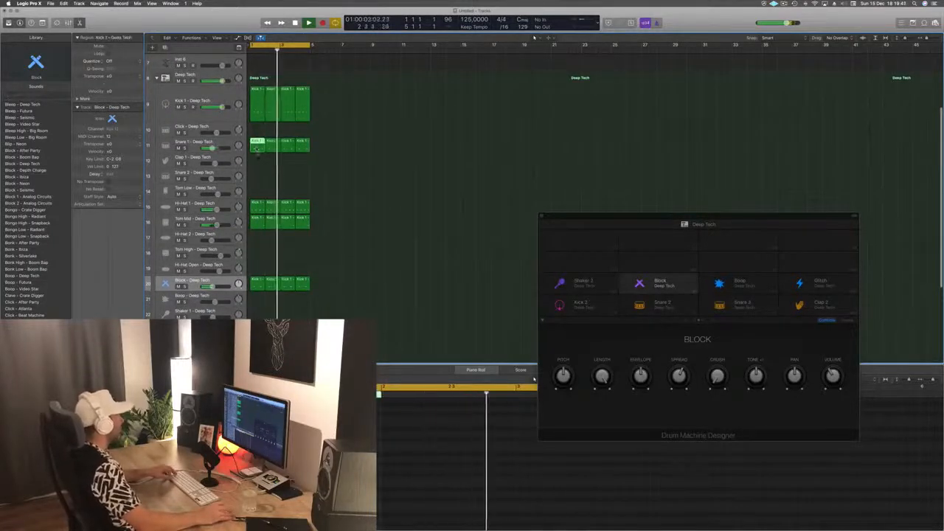
pyautogui.moveTo(257, 144); pyautogui.dragTo(258, 176)
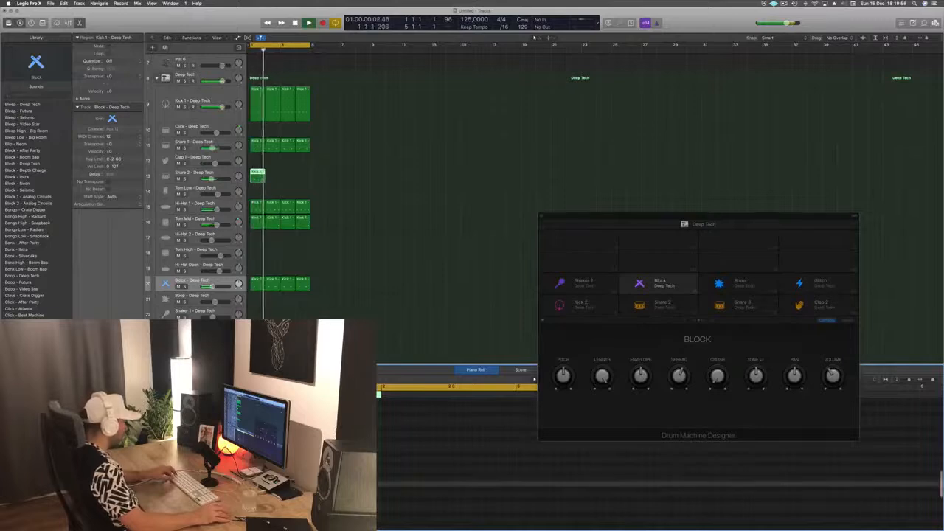
pyautogui.press('space')
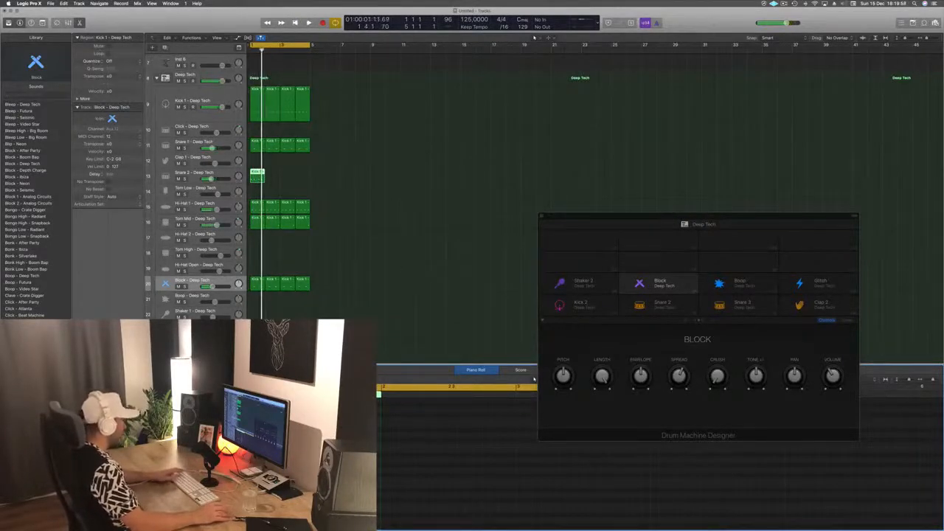
pyautogui.press('space')
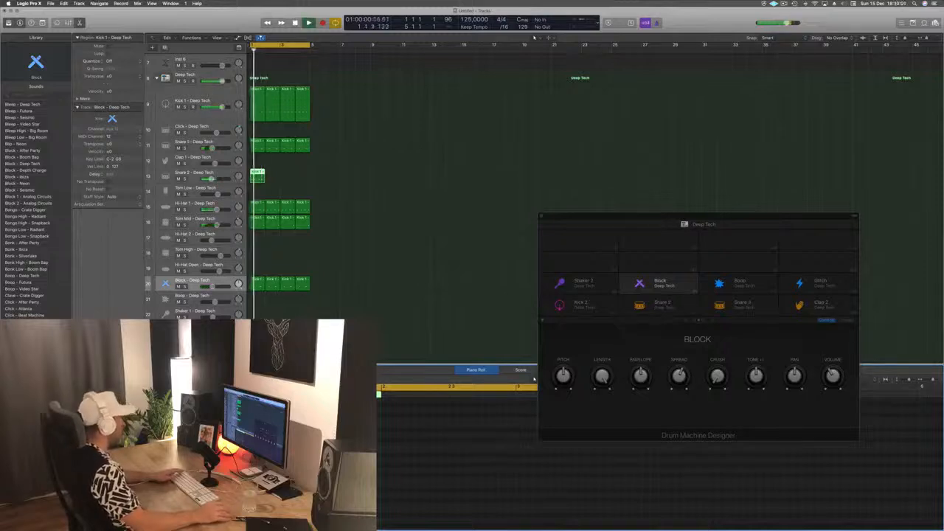
# Step: Move the Snare 2 region to the Tom Low track, adjust its notes and play the loop from the start
pyautogui.moveTo(255, 174); pyautogui.dragTo(256, 190)
pyautogui.click(393, 500)
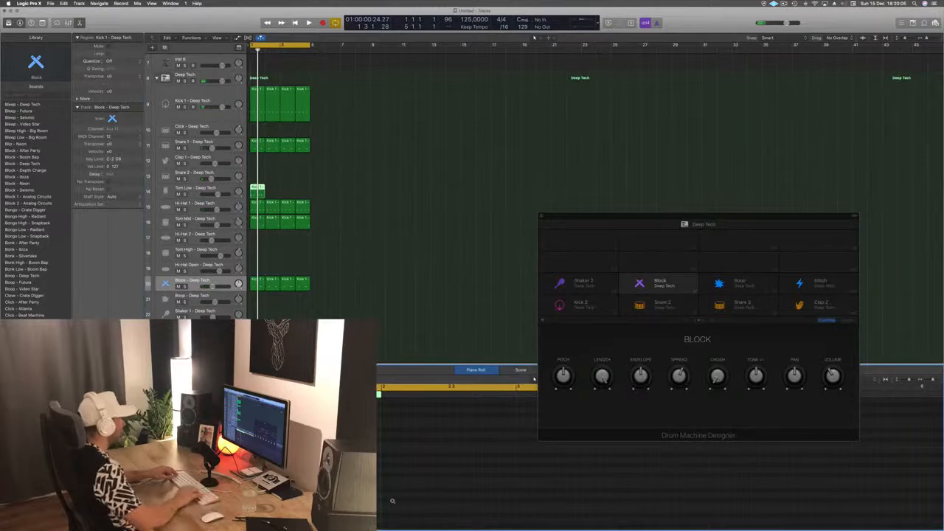
pyautogui.press('space')
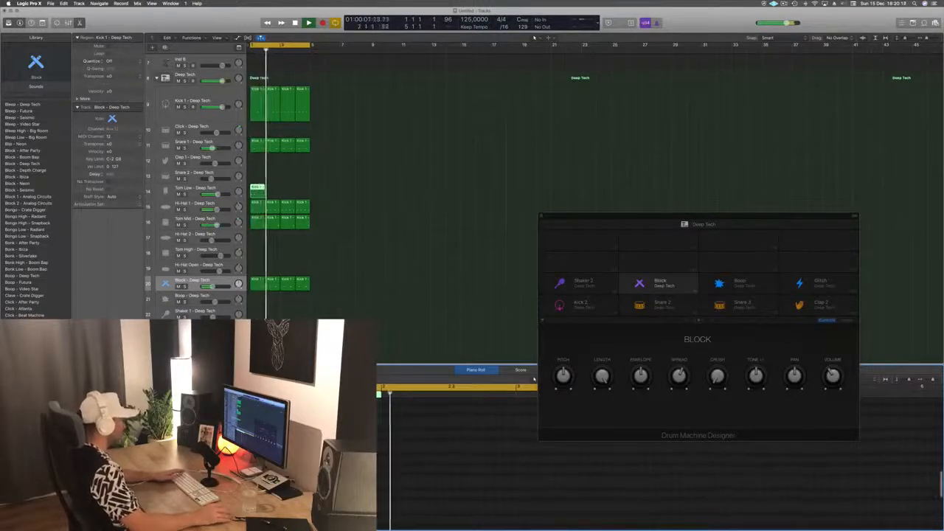
pyautogui.press('Return')
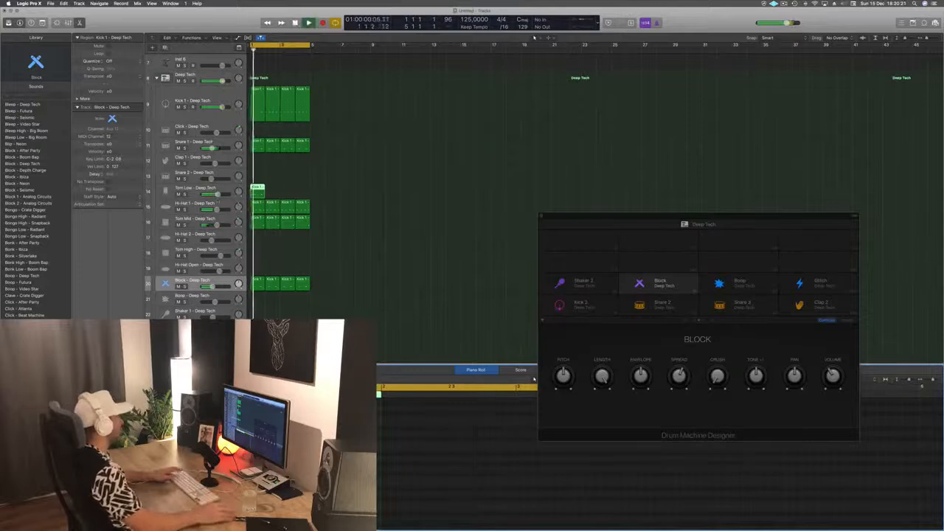
# Step: Repeat the Tom Low region through bar 4 and lower the track's volume slightly
pyautogui.moveTo(256, 189); pyautogui.dragTo(293, 194)
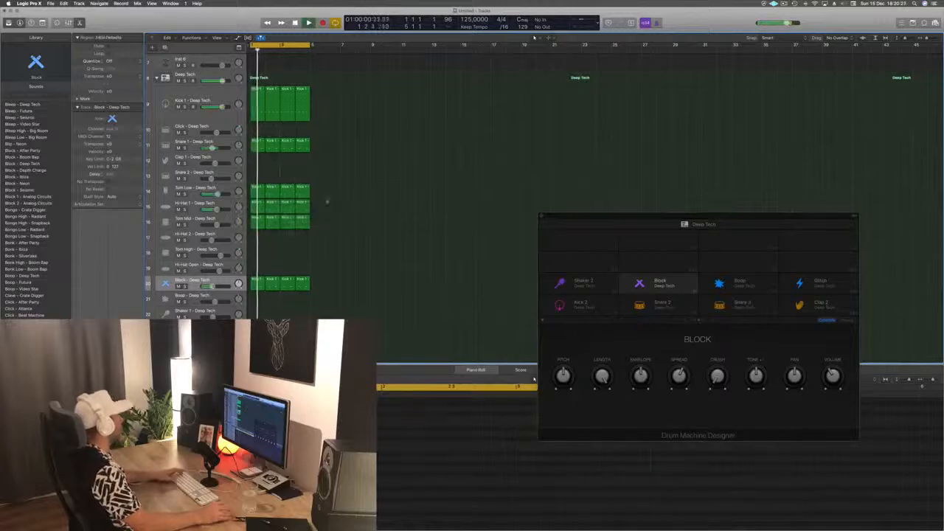
pyautogui.moveTo(218, 194); pyautogui.dragTo(216, 195)
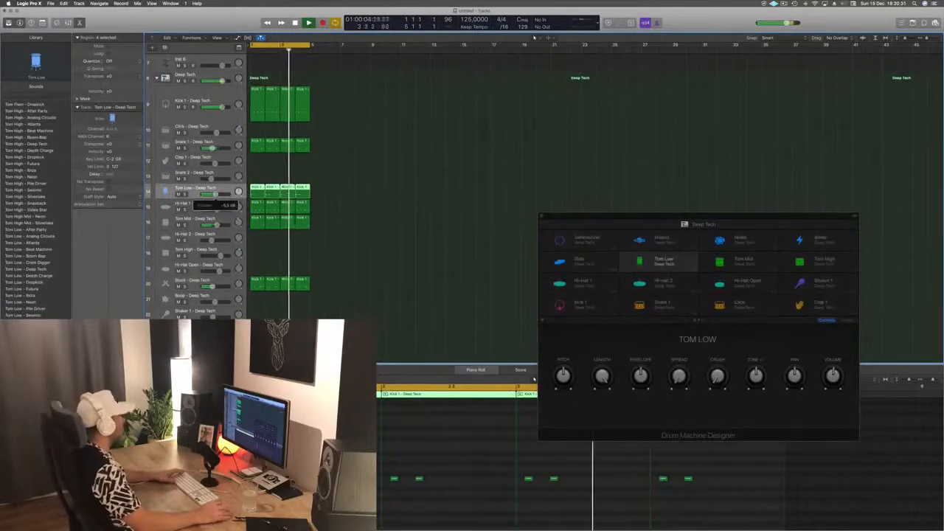
# Step: Copy the first Block region onto the Ride track at bar 1
pyautogui.scroll(-5, 376, 220)
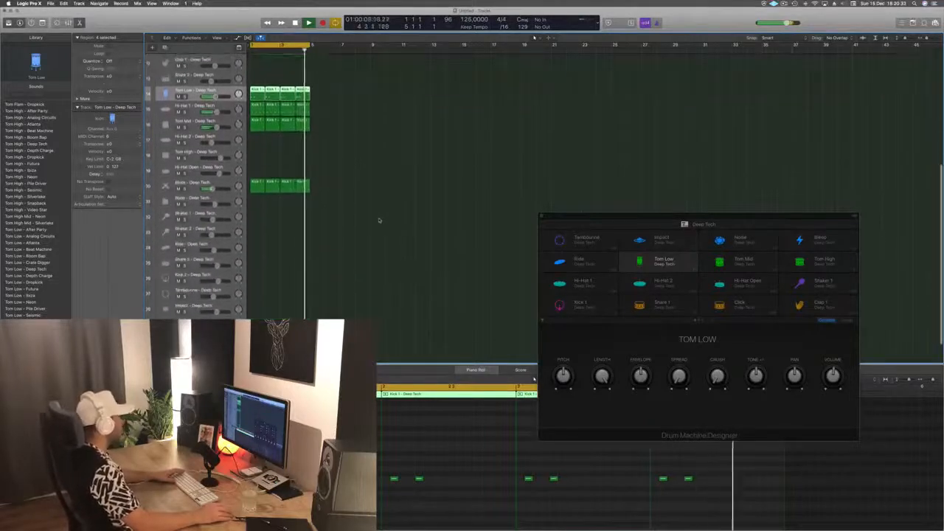
pyautogui.press('space')
pyautogui.click(259, 189)
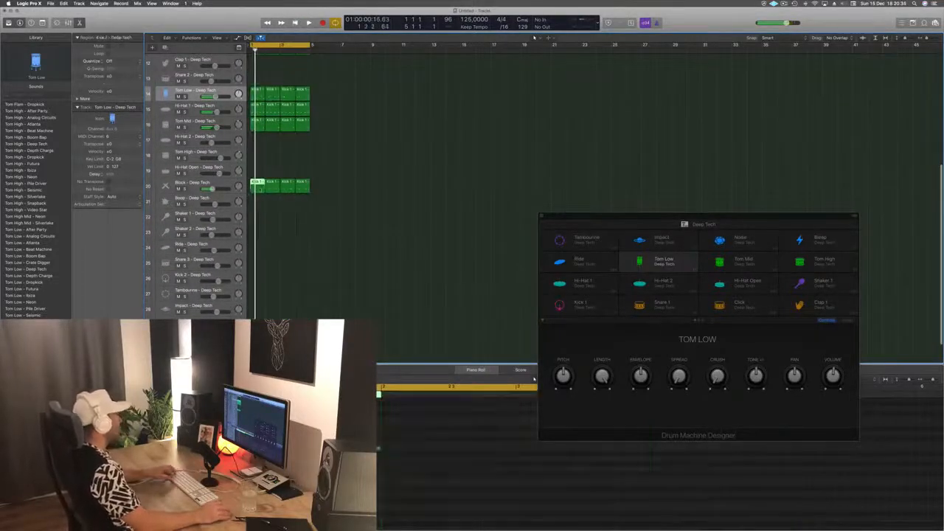
pyautogui.moveTo(261, 207); pyautogui.dragTo(258, 250)
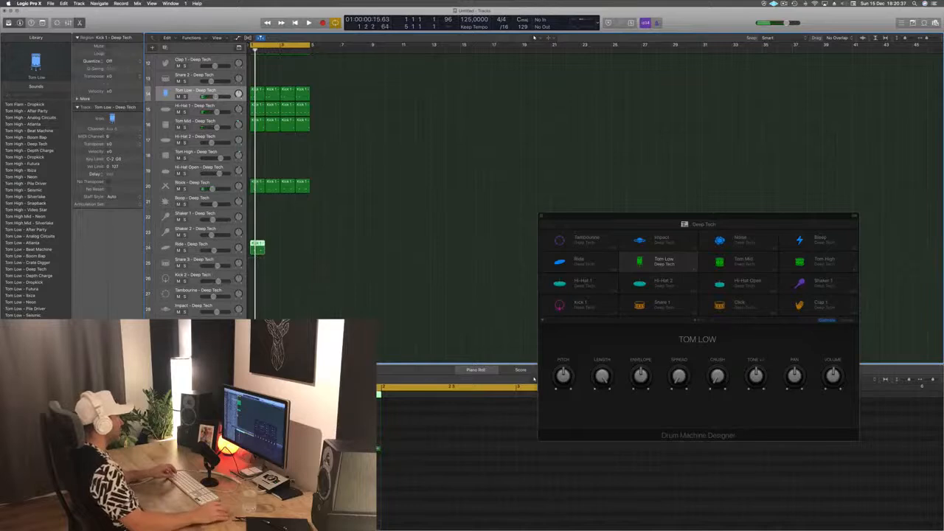
# Step: Delete the unwanted notes from the Ride region at bar 1 and audition it with the loop
pyautogui.click(317, 448)
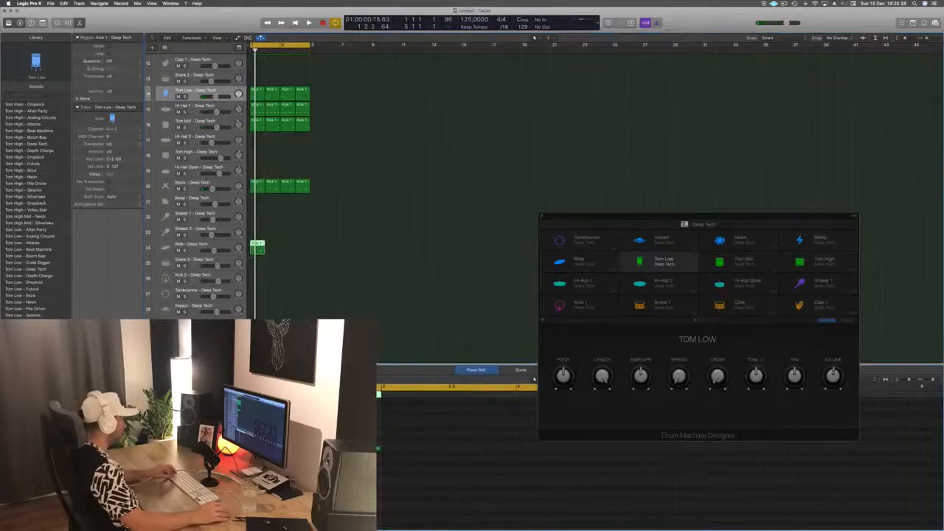
pyautogui.moveTo(317, 449); pyautogui.dragTo(317, 448)
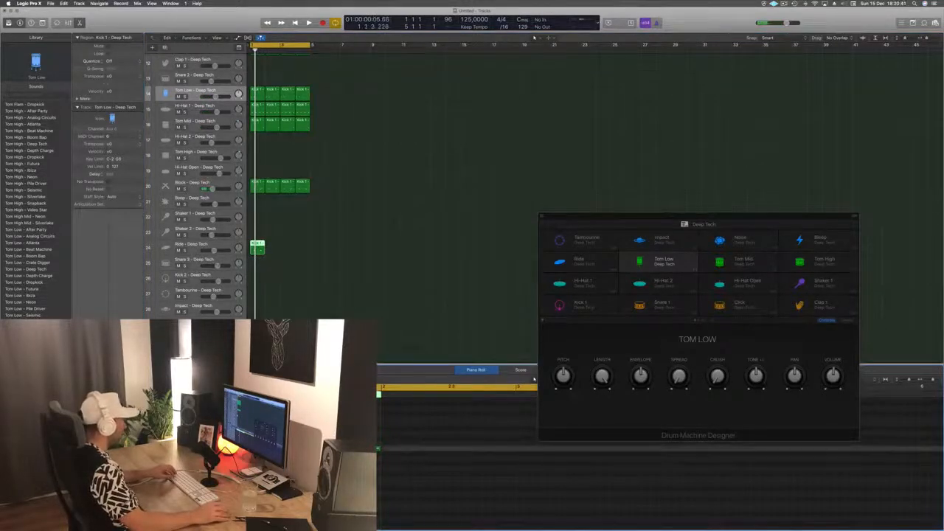
pyautogui.moveTo(317, 448); pyautogui.dragTo(315, 449)
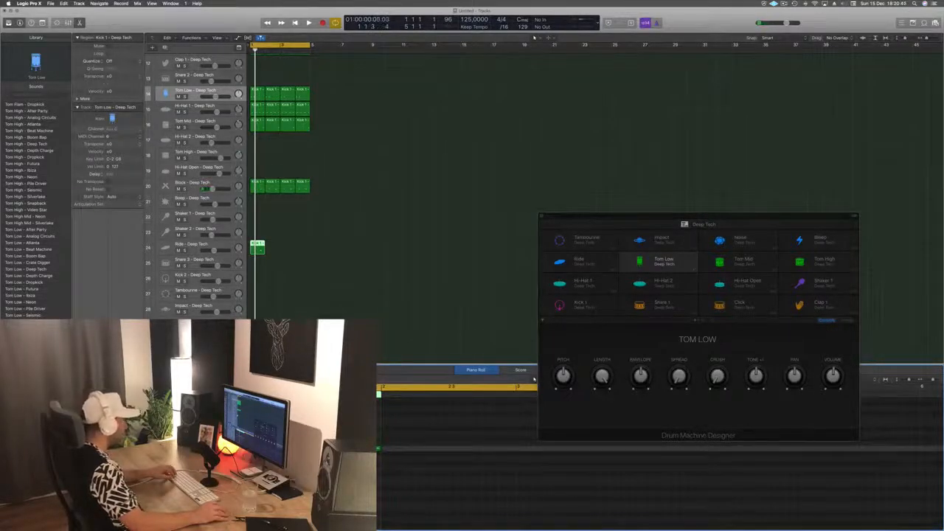
pyautogui.moveTo(317, 440); pyautogui.dragTo(407, 462)
pyautogui.press('Delete')
pyautogui.press('space')
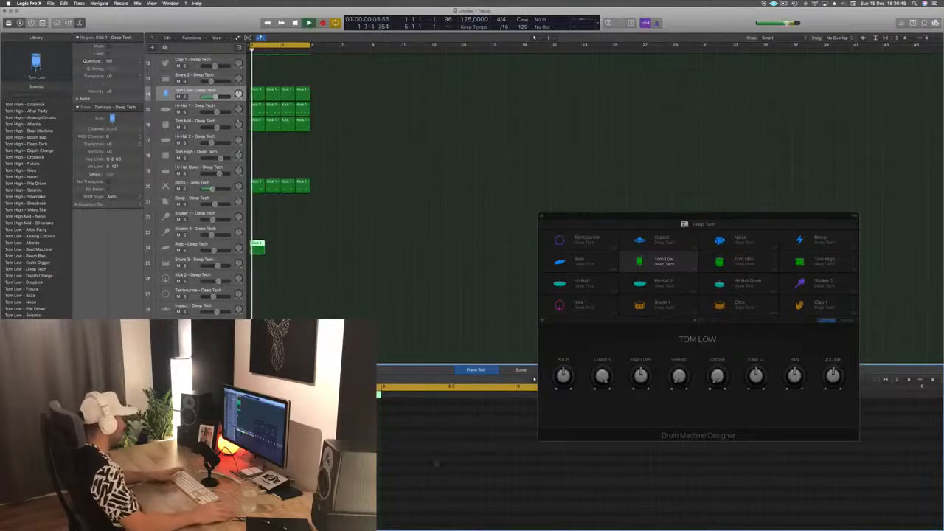
pyautogui.press('space')
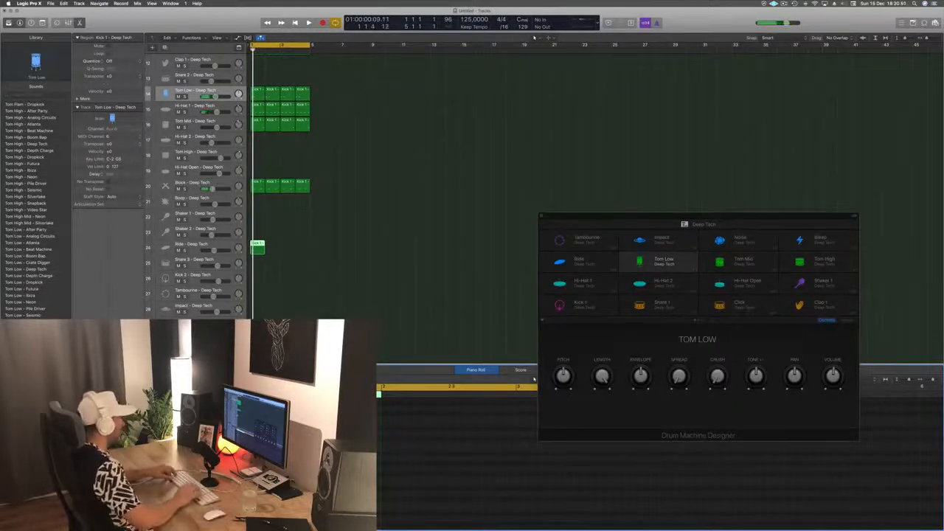
pyautogui.press('space')
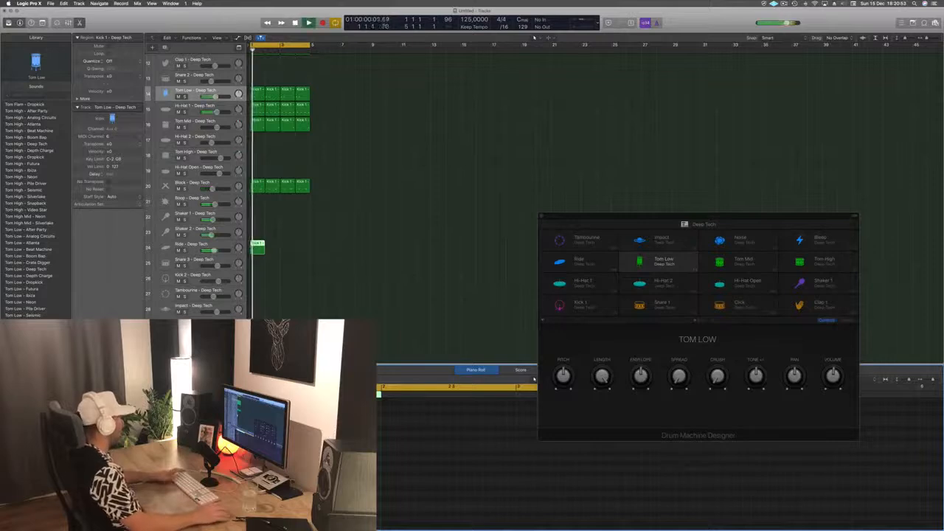
# Step: Lower the Ride track's volume and repeat its region through bar 4
pyautogui.moveTo(215, 251); pyautogui.dragTo(205, 251)
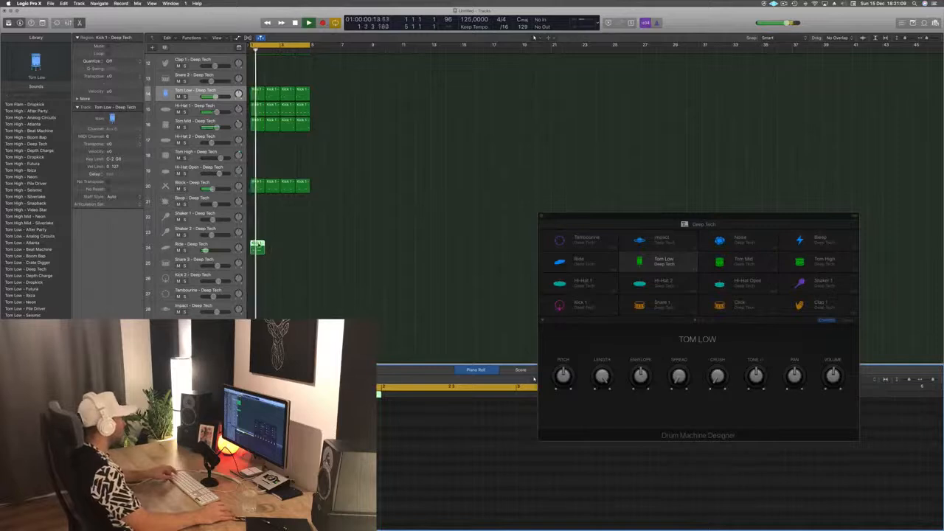
pyautogui.moveTo(258, 247); pyautogui.dragTo(286, 255)
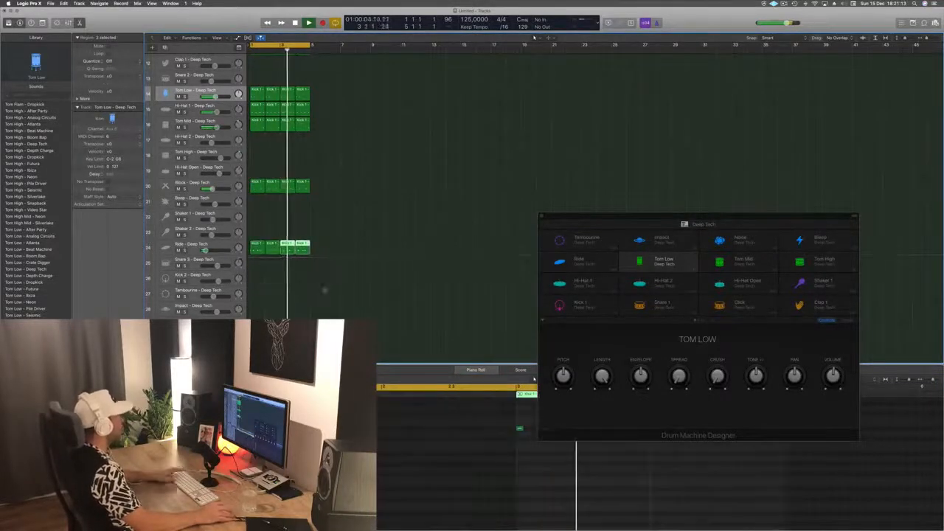
pyautogui.scroll(3, 350, 303)
pyautogui.scroll(-5, 354, 293)
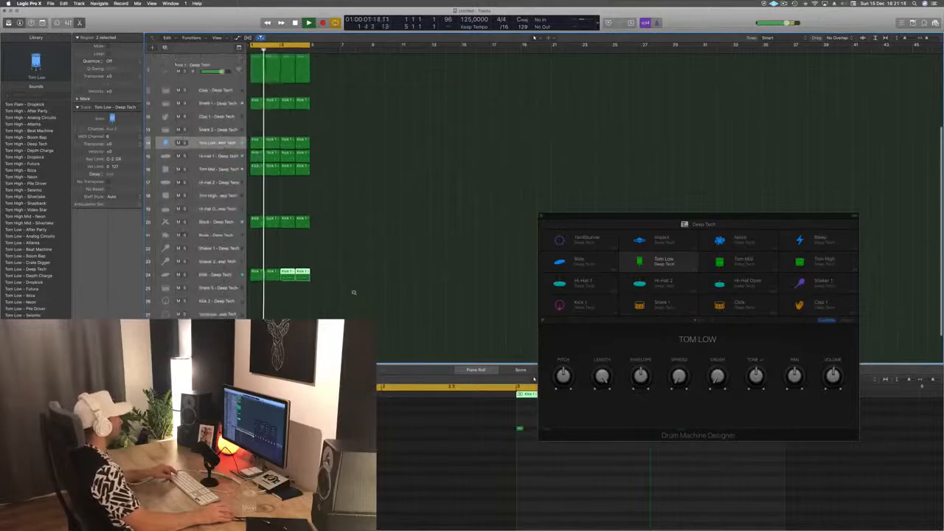
# Step: Repeat all drum and bass regions through bar 16 and extend the cycle range to bar 17
pyautogui.scroll(-3, 353, 293)
pyautogui.click(234, 273)
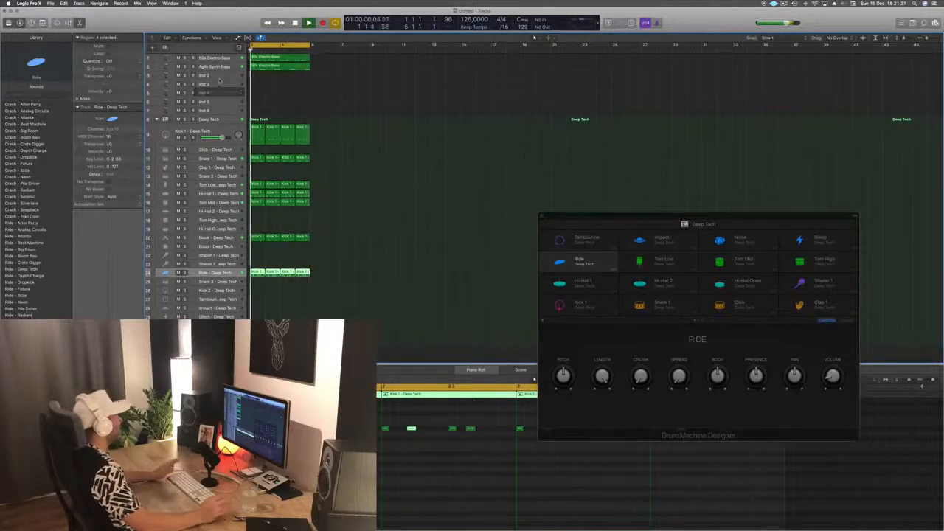
pyautogui.click(218, 78)
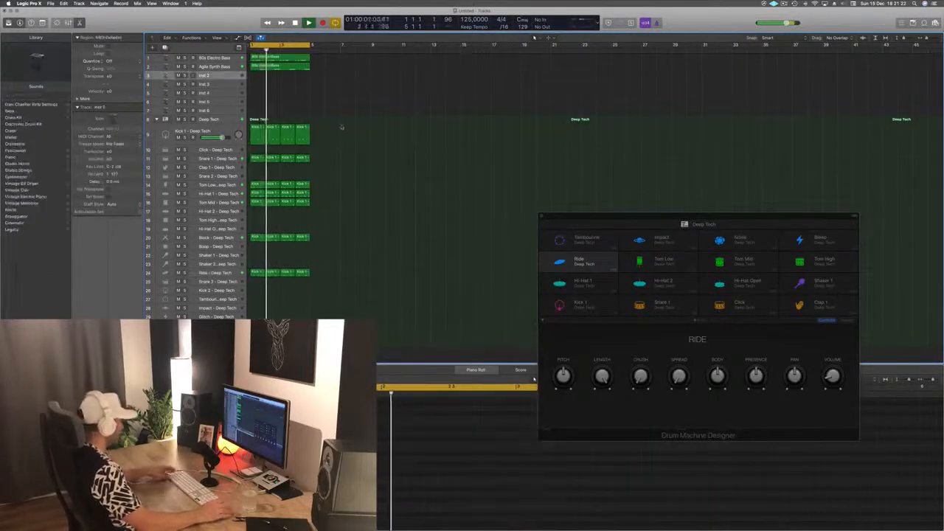
pyautogui.press('ctrl+super+r')
pyautogui.press('ctrl+super+r')
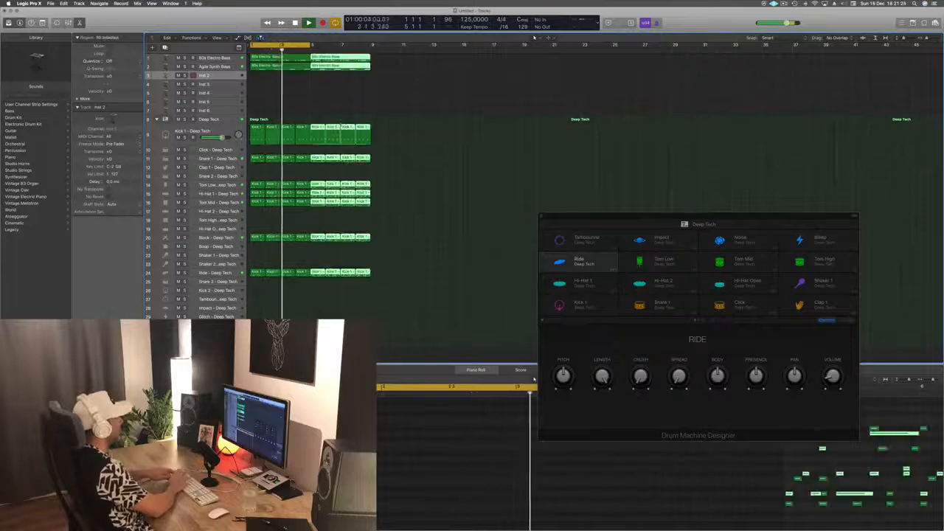
pyautogui.press('ctrl+super+r')
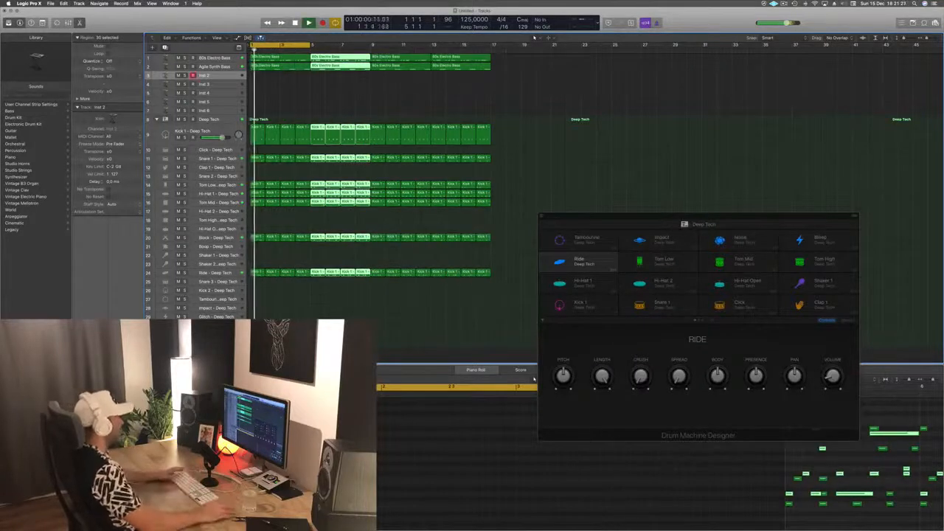
pyautogui.moveTo(311, 46); pyautogui.dragTo(492, 47)
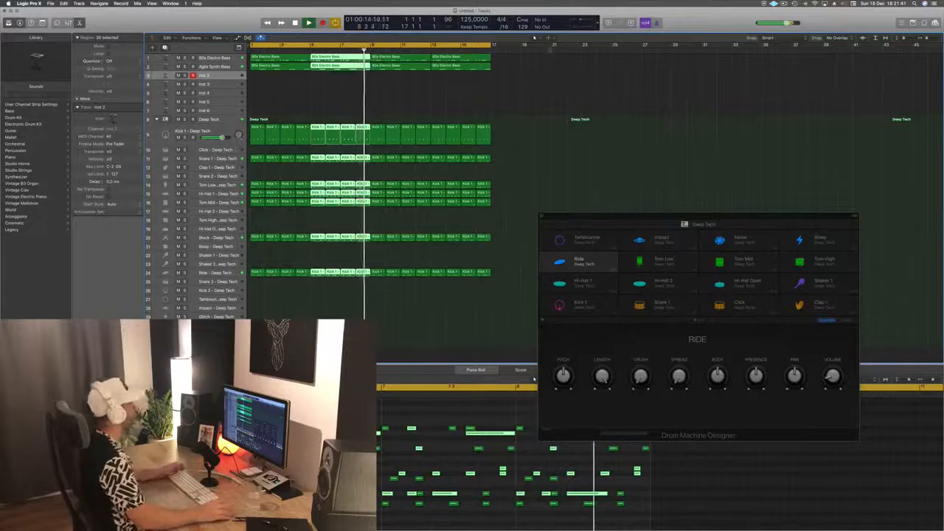
# Step: Stop playback, show the toolbar, enlarge the Inst 2 track with Track Zoom and return the playhead to bar 1
pyautogui.press('space')
pyautogui.click(323, 91)
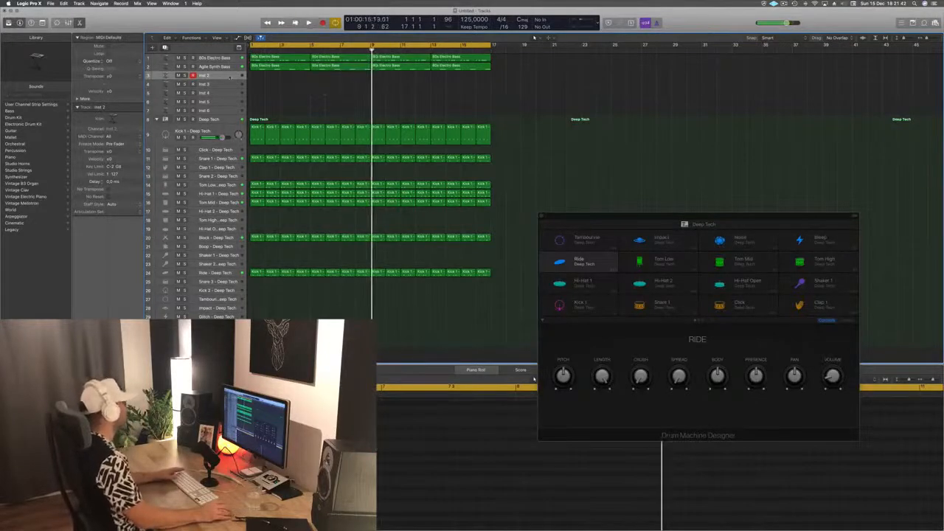
pyautogui.press('ctrl+alt+super+t')
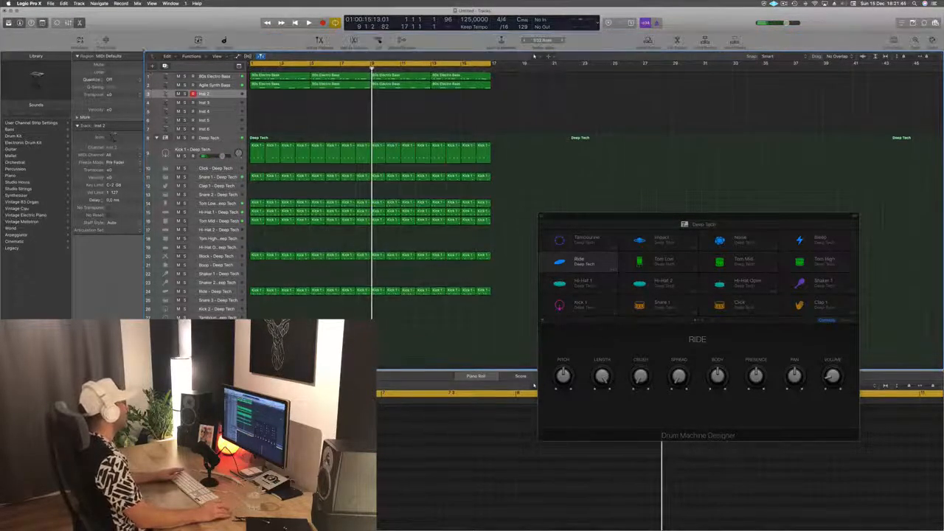
pyautogui.click(105, 41)
pyautogui.press('Return')
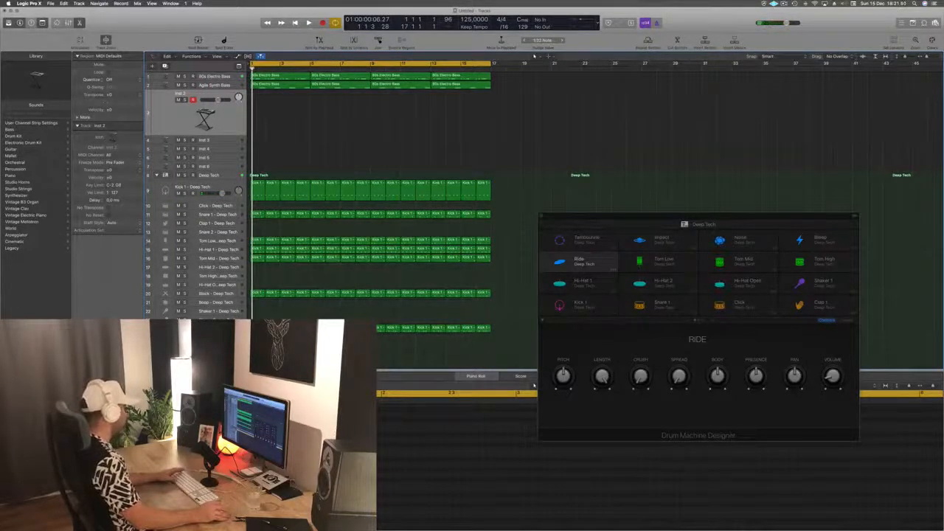
# Step: Open the Alchemy synth on the Inst 2 track and filter its presets to the Pads category
pyautogui.doubleClick(205, 119)
pyautogui.moveTo(246, 20); pyautogui.dragTo(526, 55)
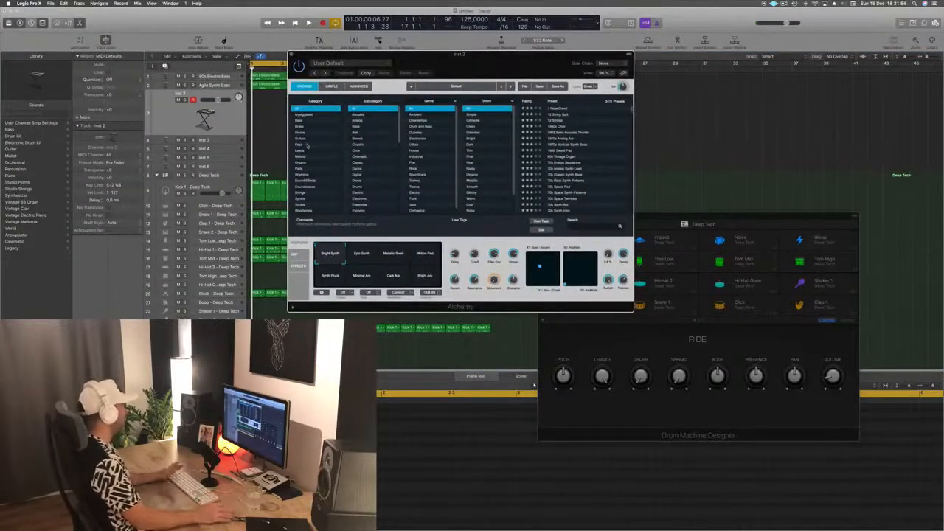
pyautogui.click(299, 169)
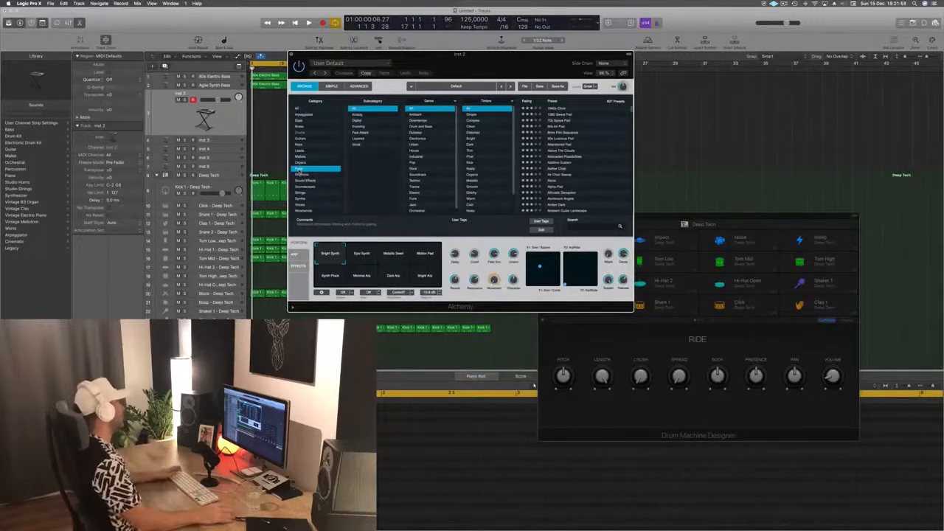
pyautogui.moveTo(462, 70); pyautogui.dragTo(438, 73)
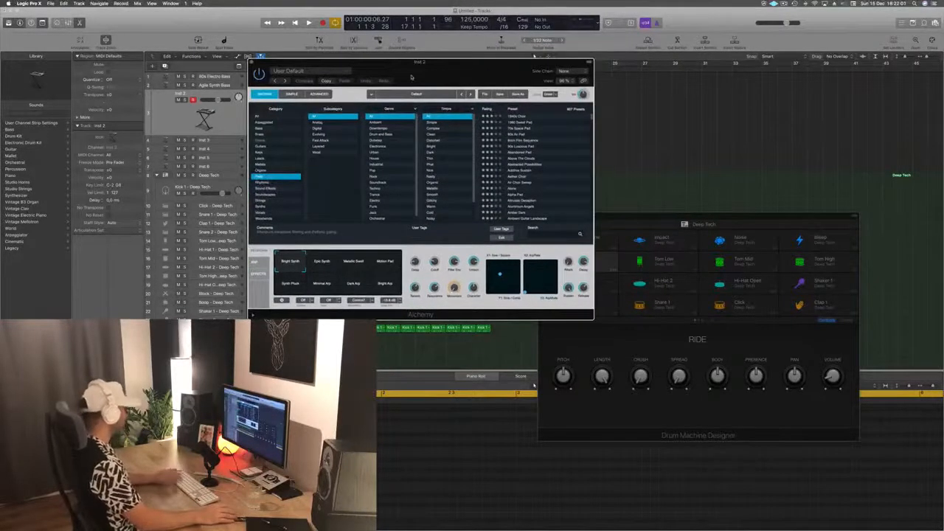
# Step: Load the Abstracted Possibilities preset and audition it with Musical Typing
pyautogui.press('f')
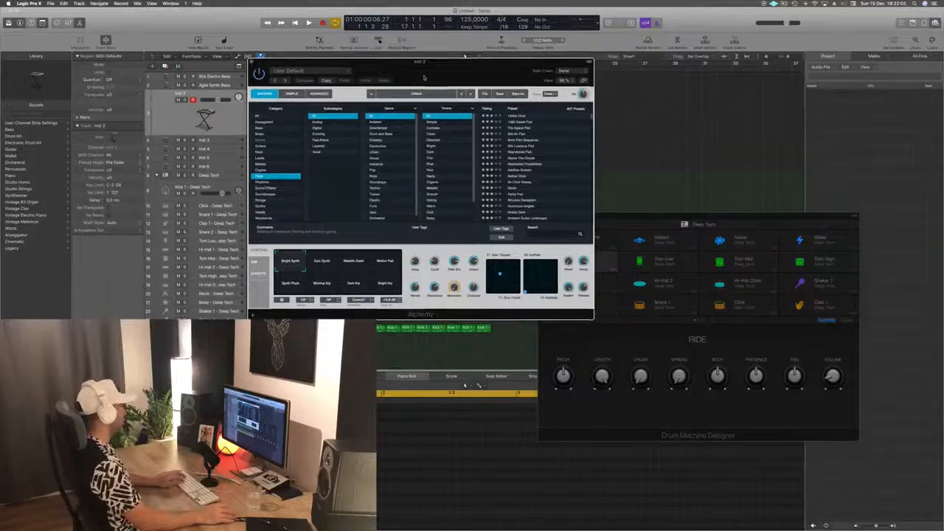
pyautogui.moveTo(422, 79); pyautogui.dragTo(490, 77)
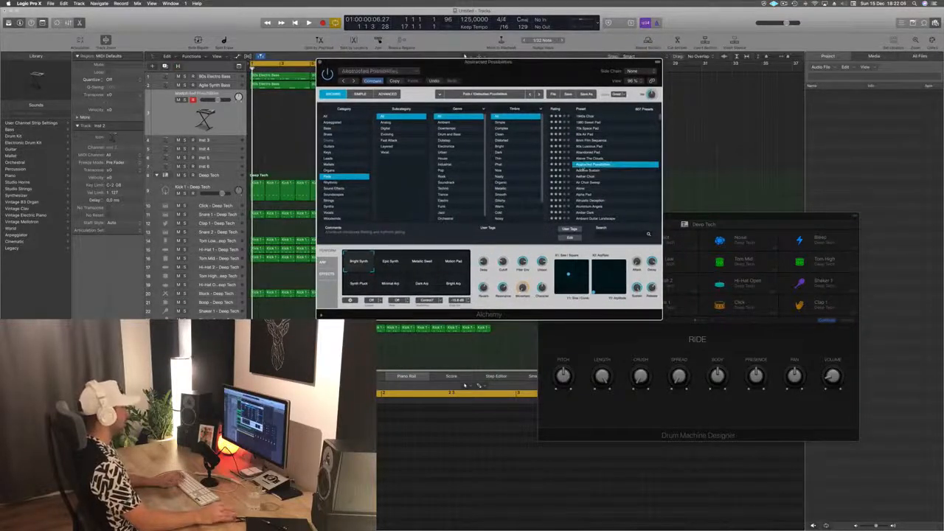
pyautogui.press('f')
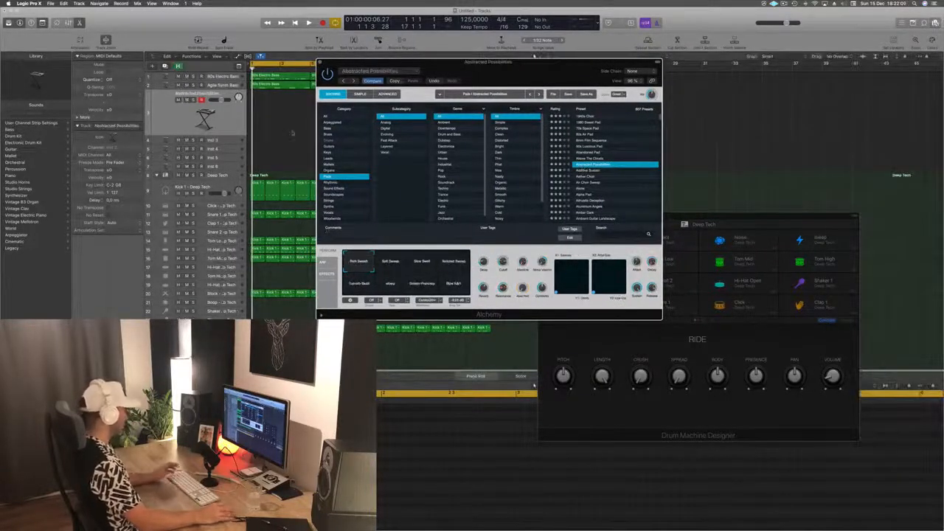
pyautogui.press('super+k')
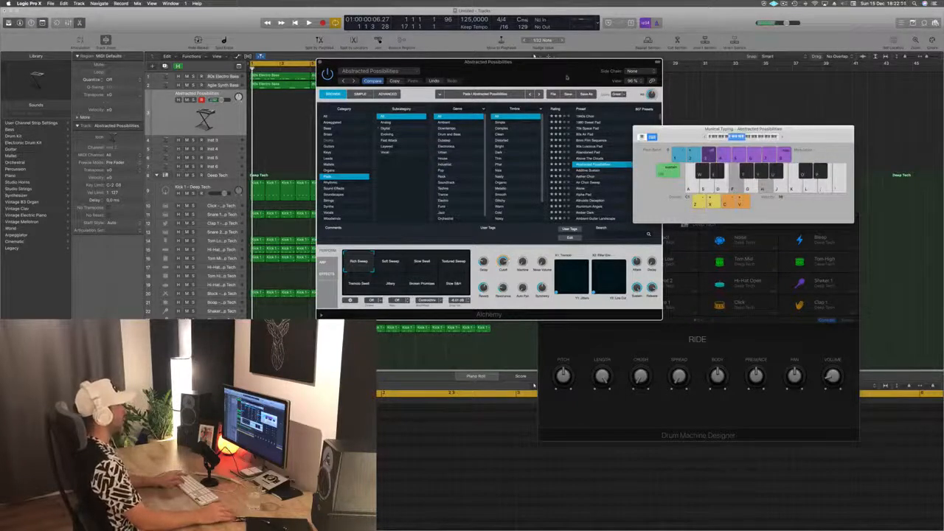
pyautogui.moveTo(566, 76); pyautogui.dragTo(479, 111)
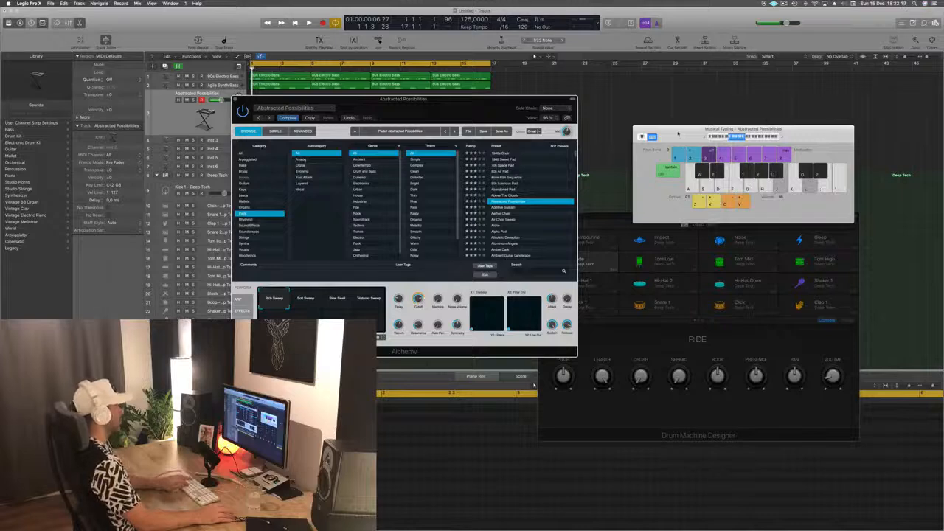
# Step: Load the Additive Sustain preset and audition its Rhythmic and Warm variations against the loop
pyautogui.moveTo(495, 100); pyautogui.dragTo(714, 51)
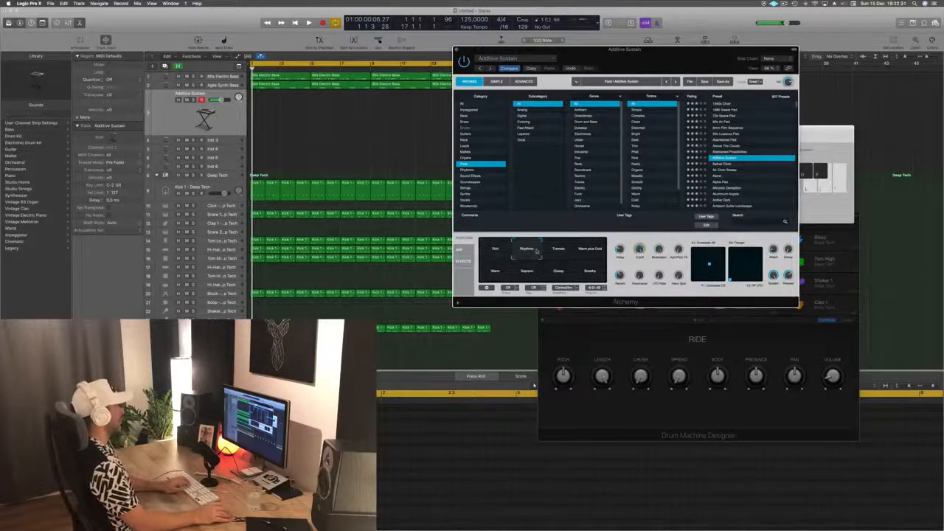
pyautogui.press('a')
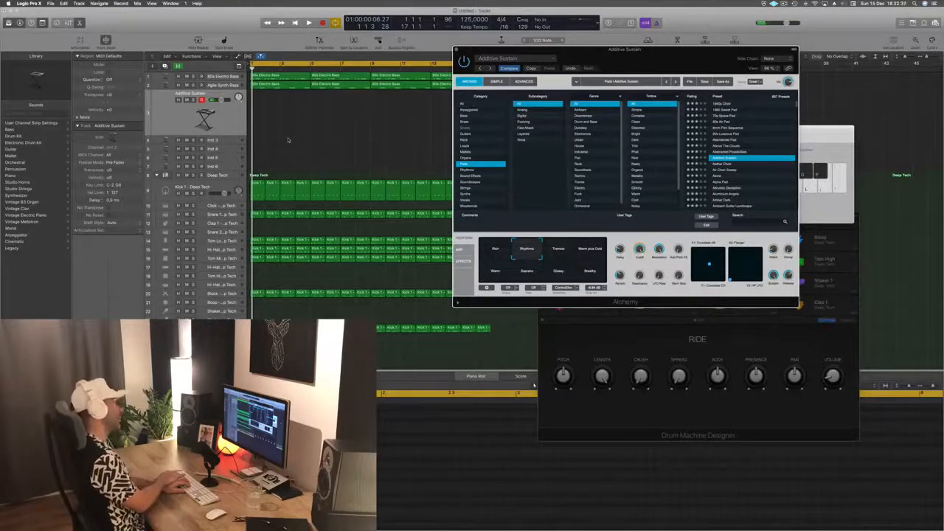
pyautogui.press('space')
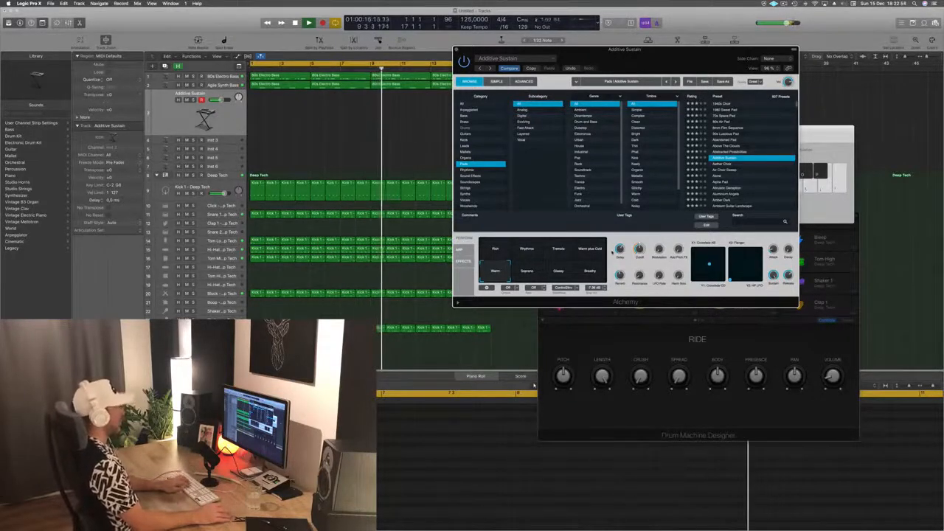
# Step: Load the Aether Choir preset and audition it in different octaves with Musical Typing over the loop
pyautogui.press('Down')
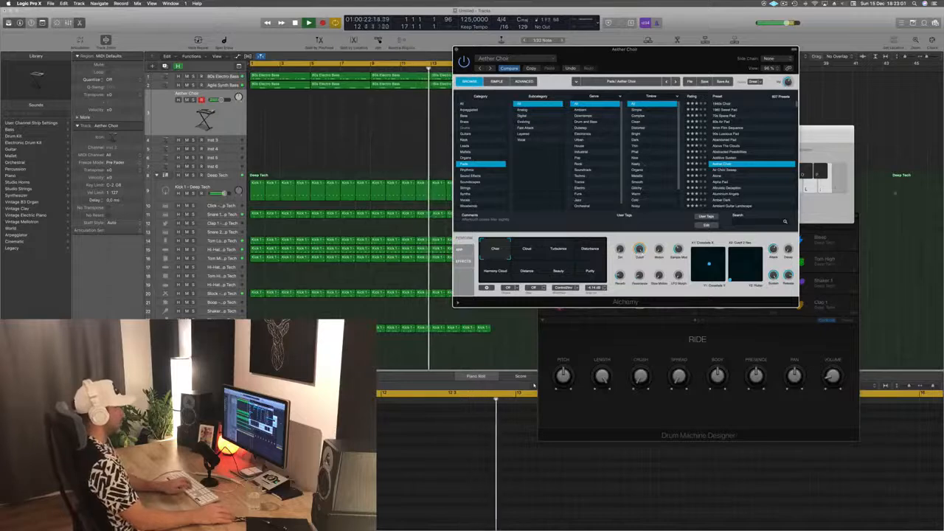
pyautogui.press('super+k')
pyautogui.click(754, 140)
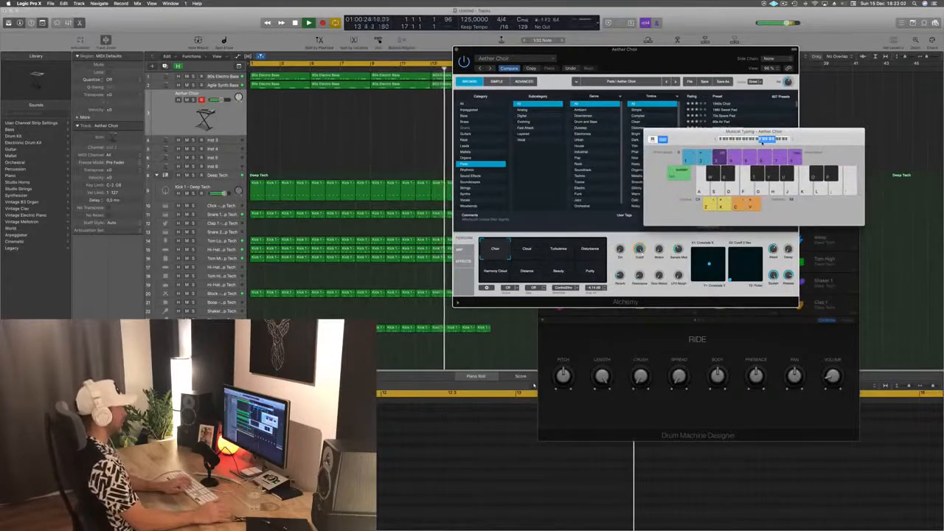
pyautogui.press('l')
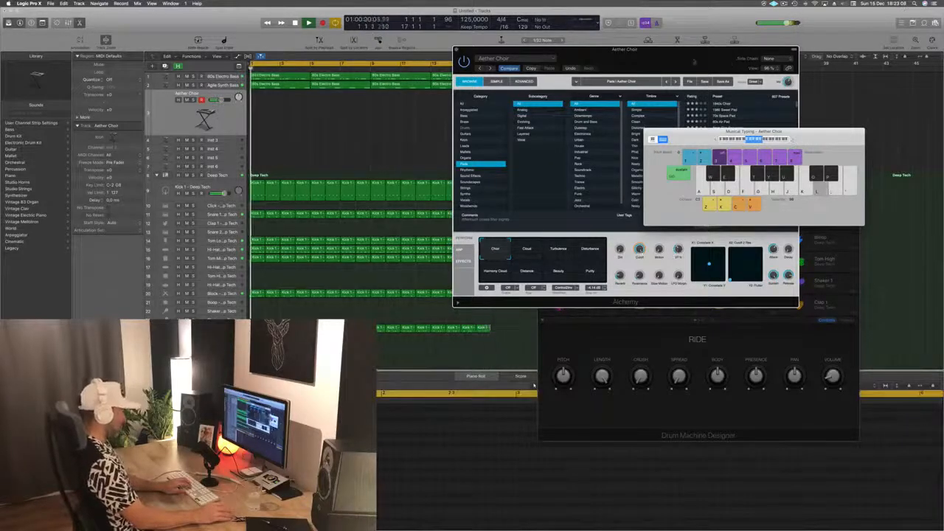
# Step: Try the Air Choir Sweep preset and switch to the Alpha Pad preset
pyautogui.moveTo(709, 62); pyautogui.dragTo(687, 111)
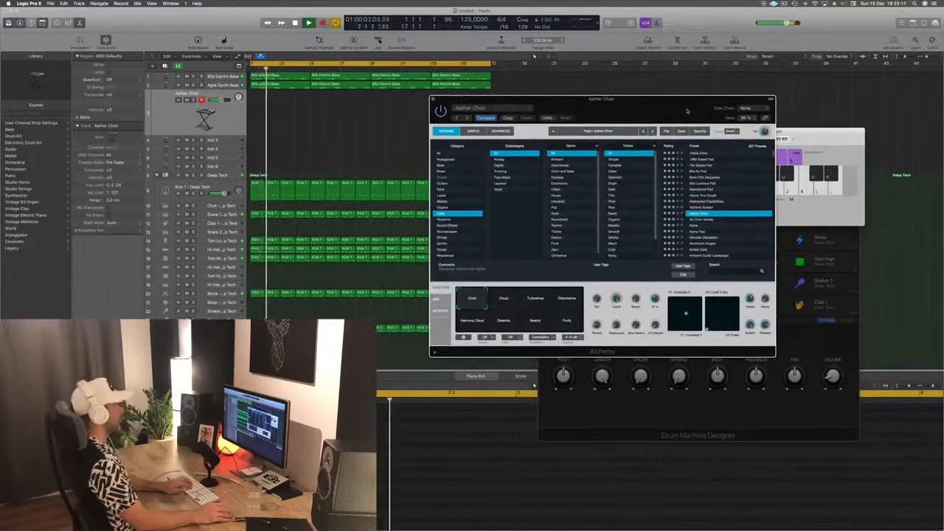
pyautogui.click(702, 220)
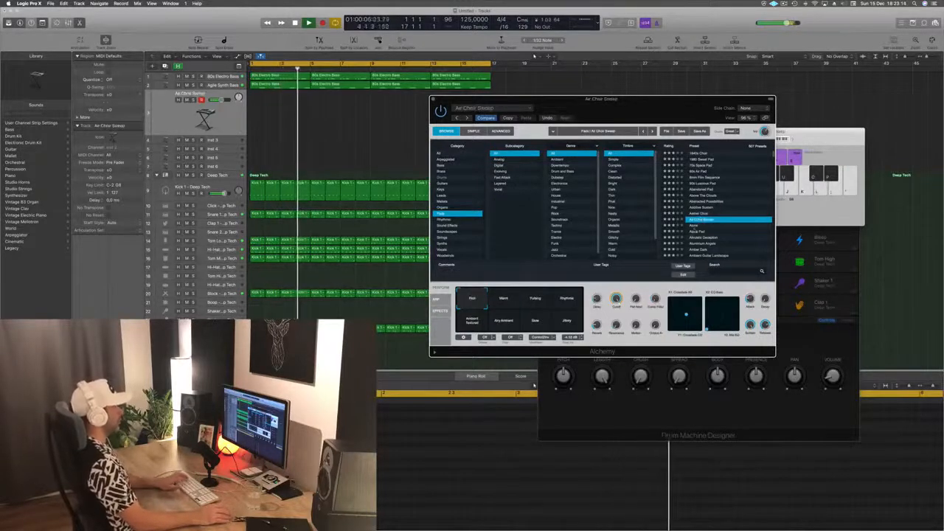
pyautogui.click(695, 233)
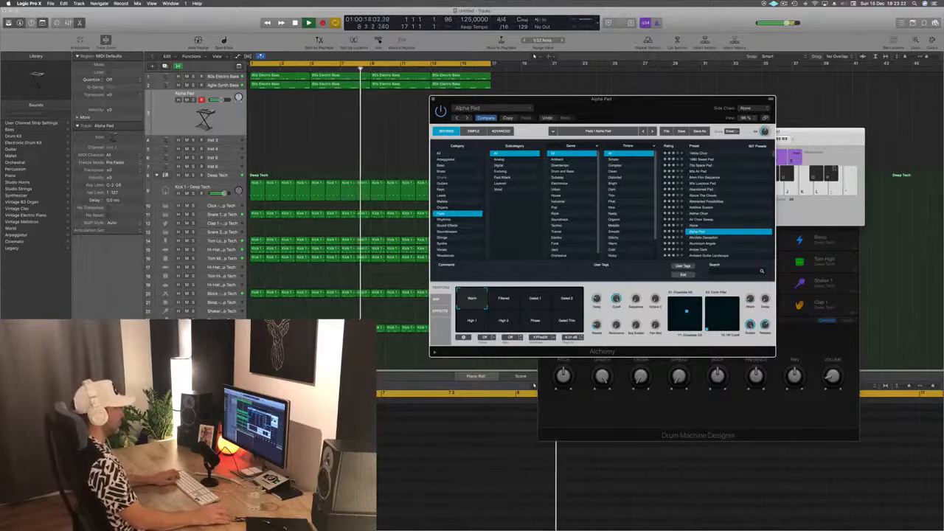
# Step: Play test notes on Alpha Pad with Musical Typing while the loop runs
pyautogui.press('super+k')
pyautogui.press('a')
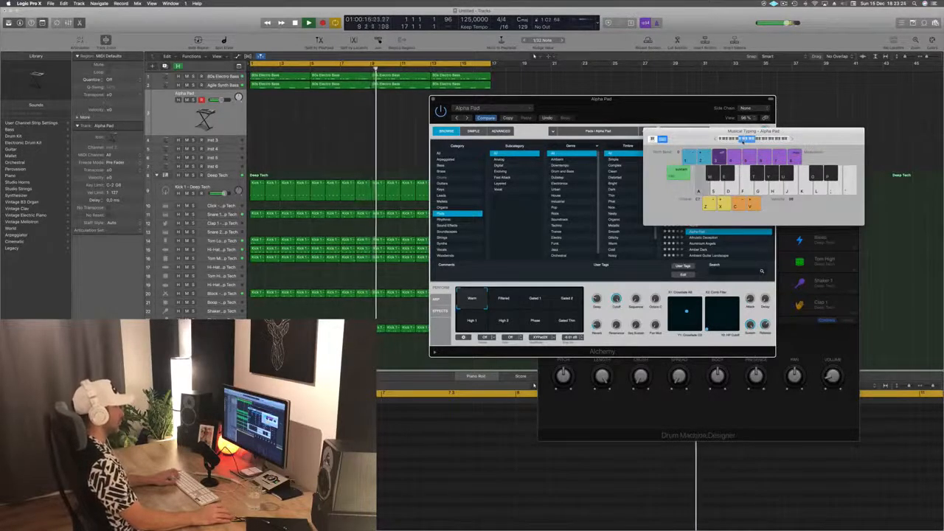
pyautogui.press('d')
pyautogui.press('h')
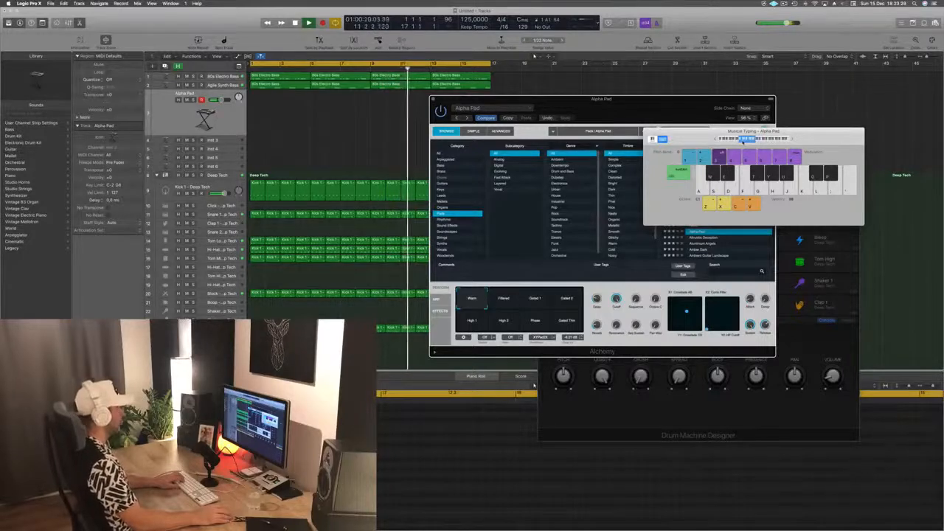
pyautogui.press('h')
pyautogui.press('h')
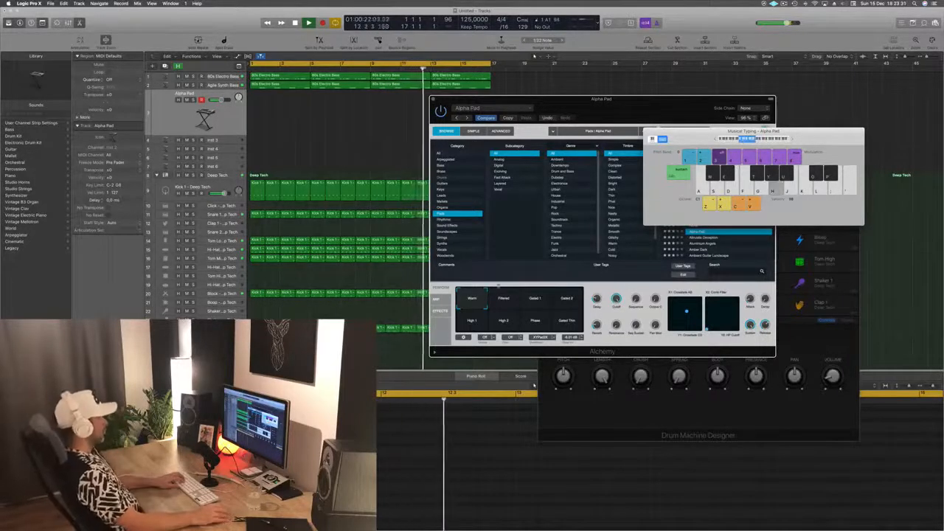
# Step: Select Alpha Pad's Filtered variation, record a four-bar pad part from bar 9 and move its region to bar 1
pyautogui.click(503, 298)
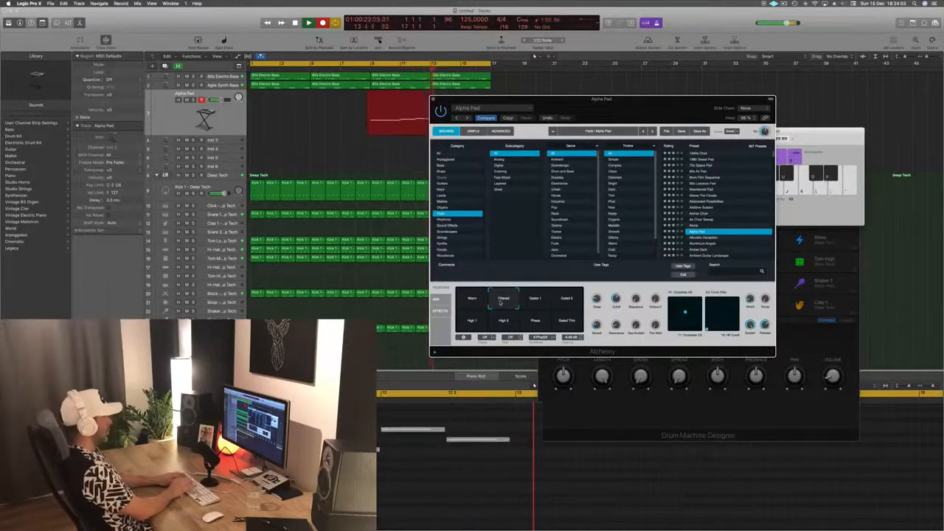
pyautogui.press('space')
pyautogui.press('space')
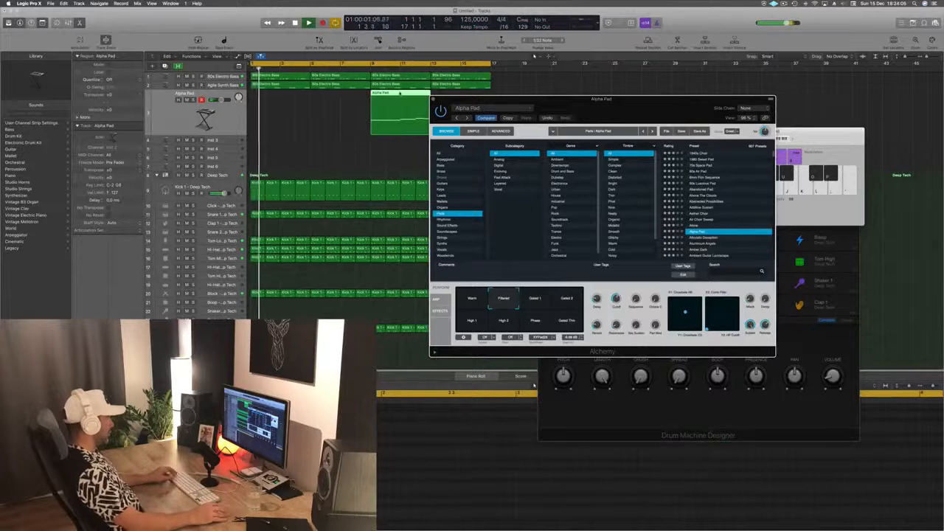
pyautogui.moveTo(398, 93); pyautogui.dragTo(278, 93)
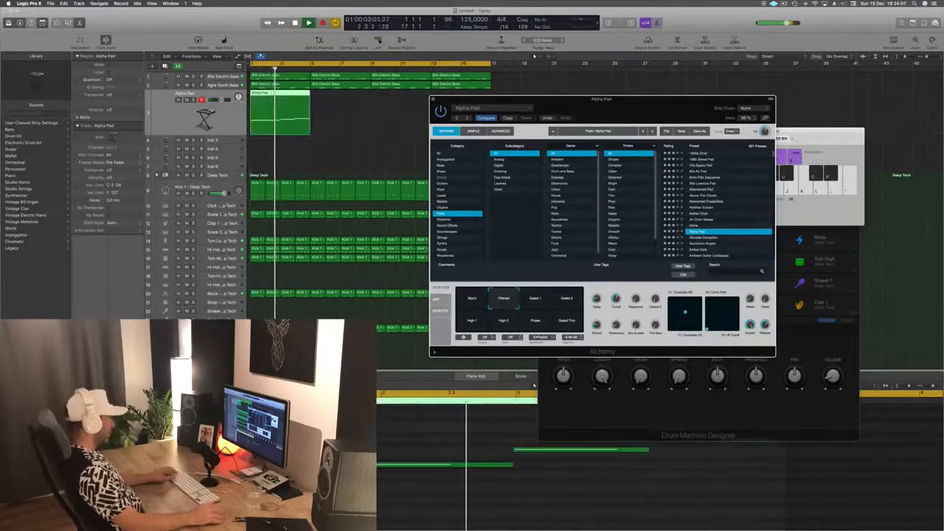
# Step: Delete the upper note in bar 4 of the Alpha Pad region and stretch the lower note across the whole bar
pyautogui.scroll(-5, 465, 478)
pyautogui.click(475, 429)
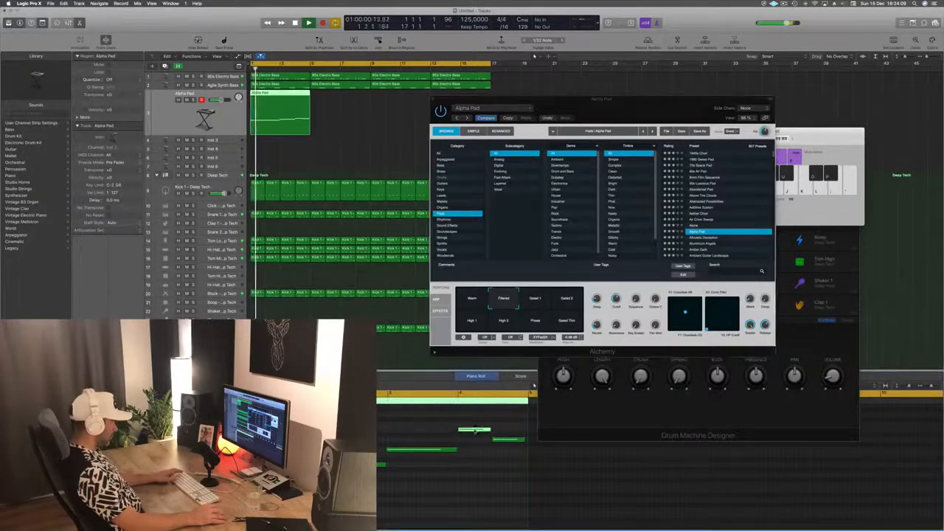
pyautogui.moveTo(475, 430); pyautogui.dragTo(527, 443)
pyautogui.click(507, 440)
pyautogui.press('Delete')
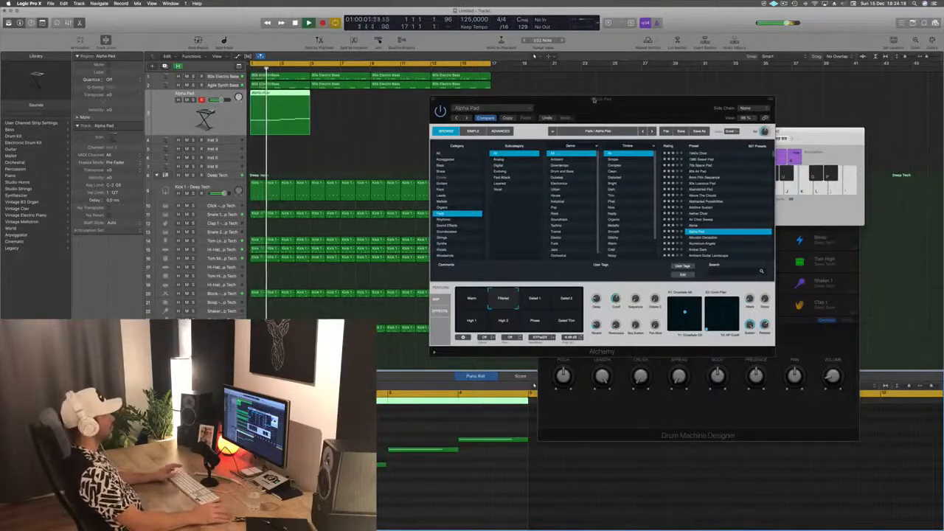
pyautogui.moveTo(595, 97); pyautogui.dragTo(584, 73)
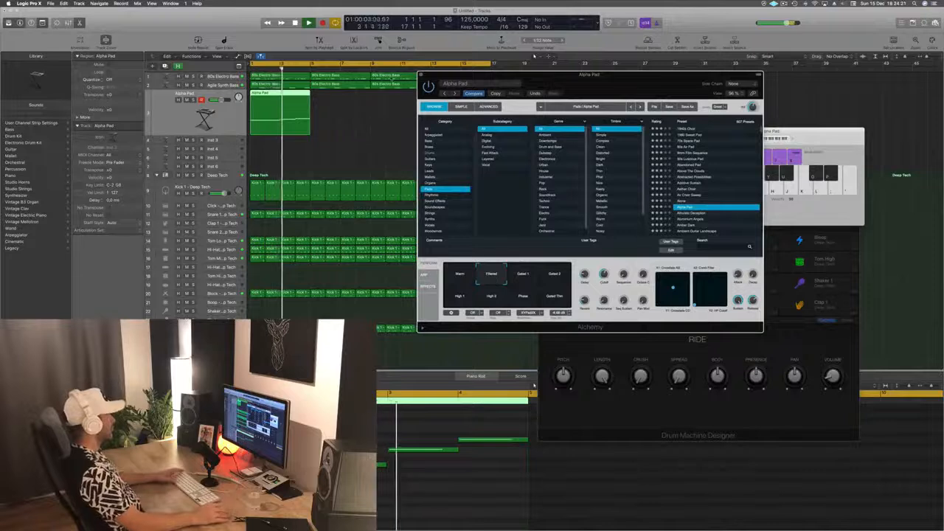
pyautogui.moveTo(619, 77); pyautogui.dragTo(693, 75)
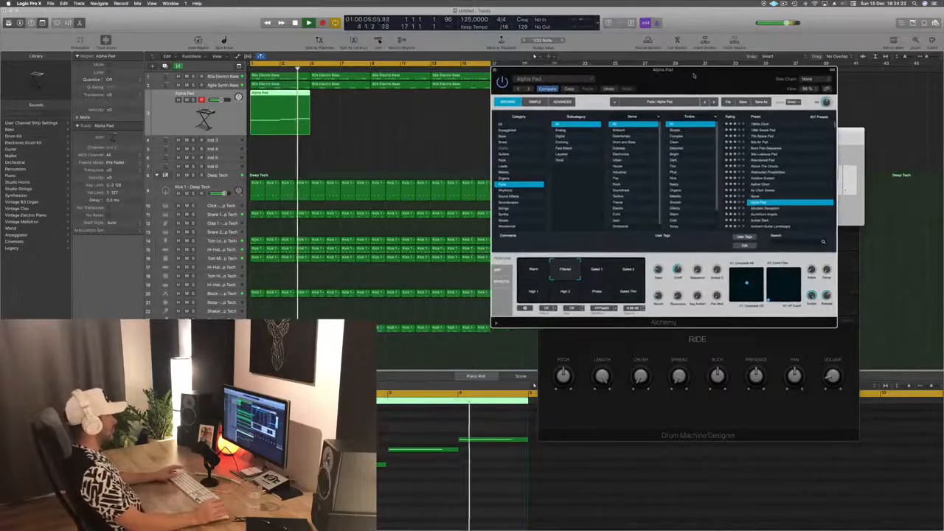
# Step: Copy the four-bar Alpha Pad region to bar 5, then copy both regions to bar 9 to fill 16 bars
pyautogui.press('space')
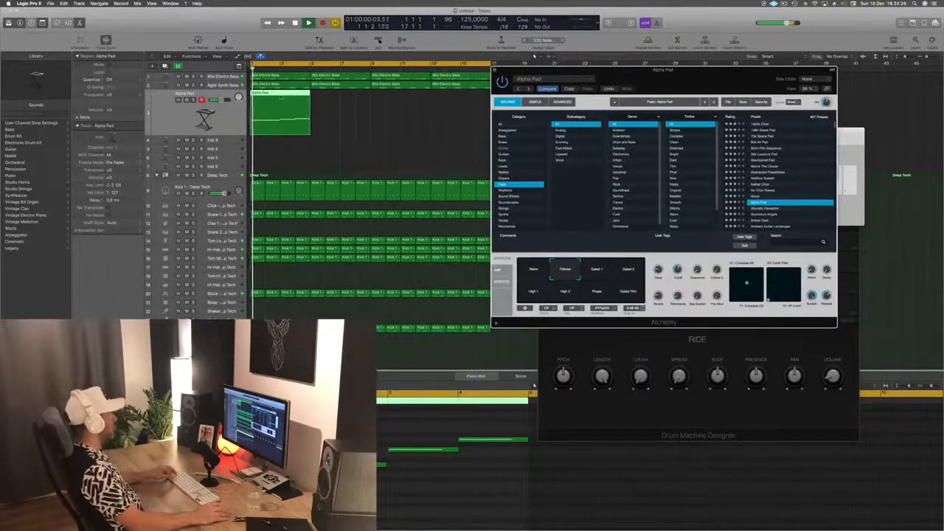
pyautogui.moveTo(287, 105); pyautogui.dragTo(347, 102)
pyautogui.moveTo(412, 131); pyautogui.dragTo(409, 111)
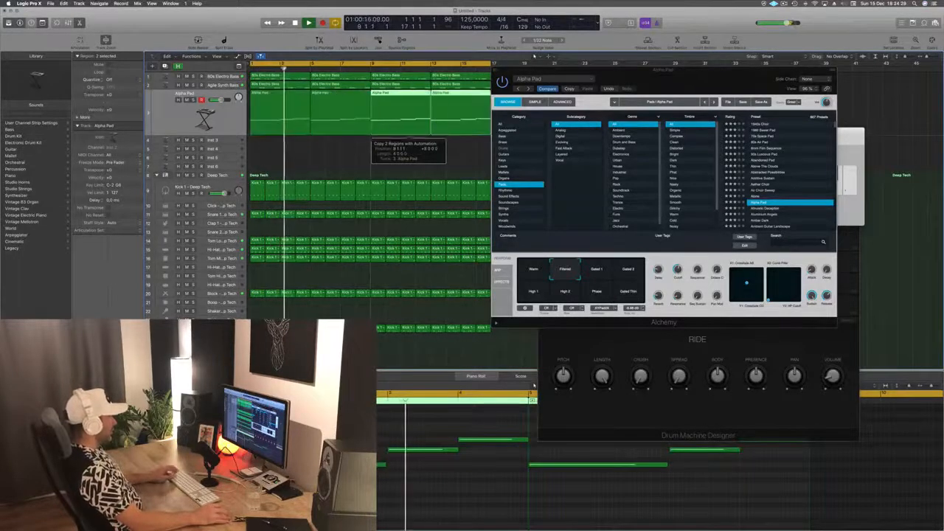
pyautogui.hscroll(-3, 384, 147)
pyautogui.hscroll(1, 384, 148)
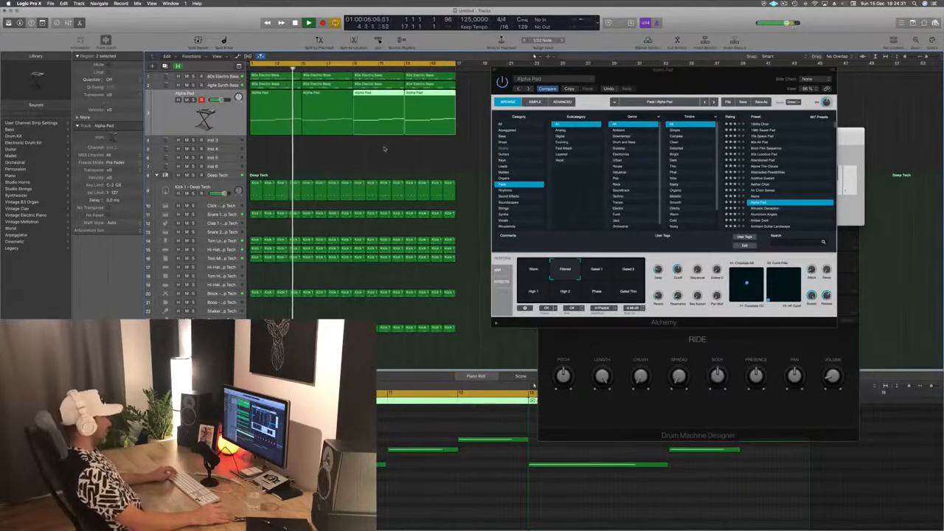
# Step: Add a low cut at about 75 Hz in the Alpha Pad track's Channel EQ and close the EQ window
pyautogui.moveTo(665, 71); pyautogui.dragTo(658, 70)
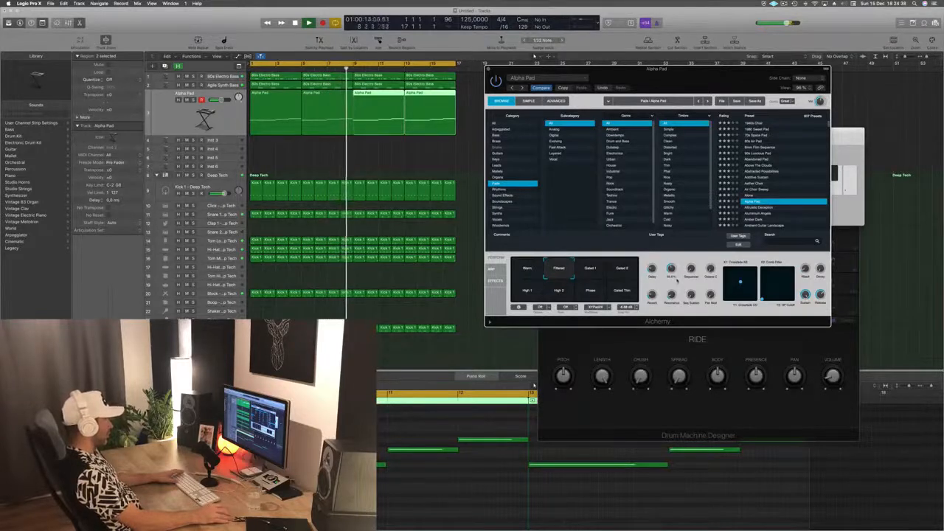
pyautogui.press('Return')
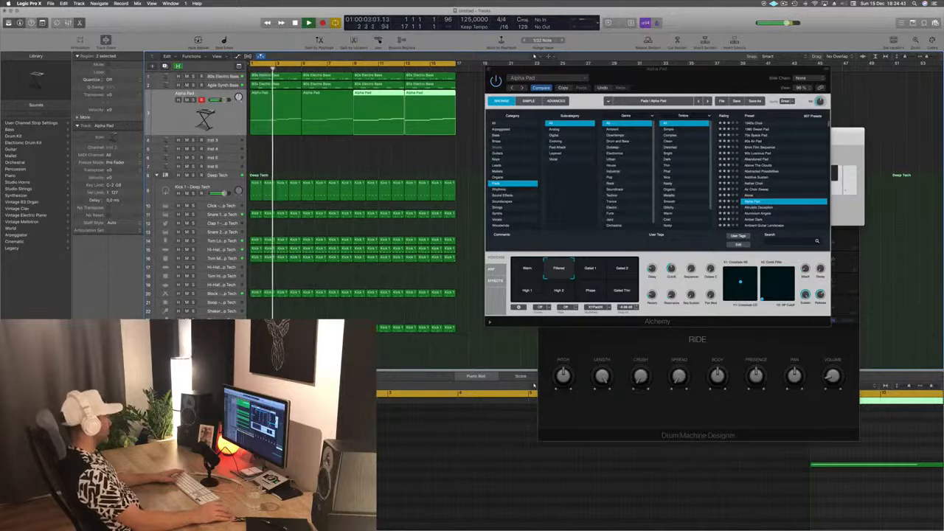
pyautogui.click(90, 341)
pyautogui.press('Return')
pyautogui.click(47, 53)
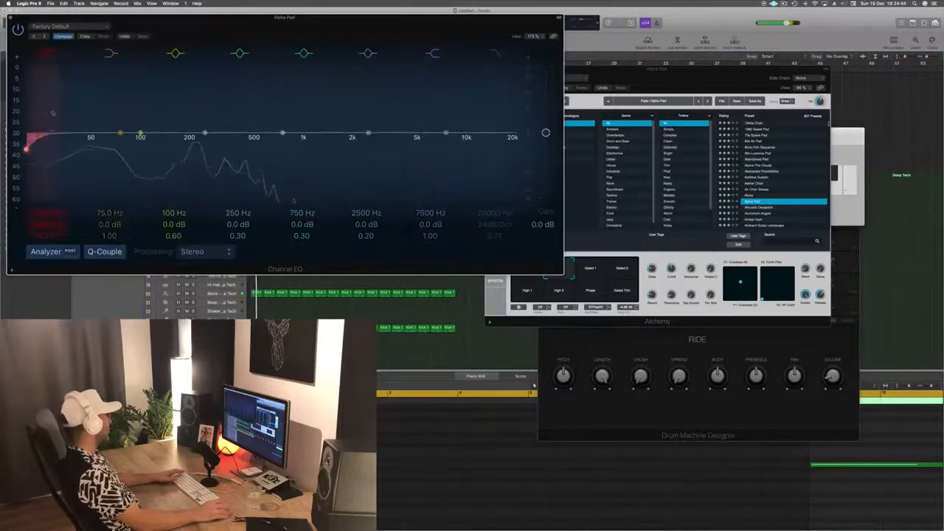
pyautogui.moveTo(52, 113); pyautogui.dragTo(152, 133)
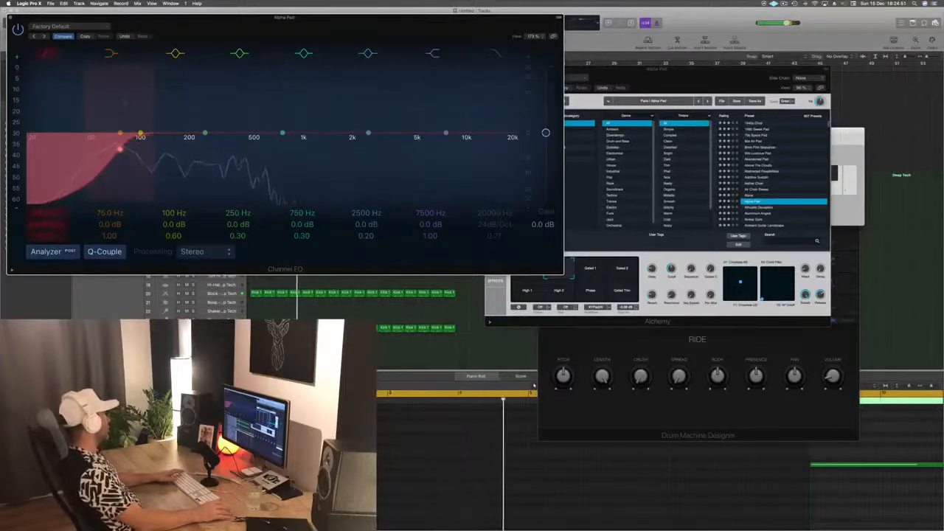
pyautogui.click(11, 17)
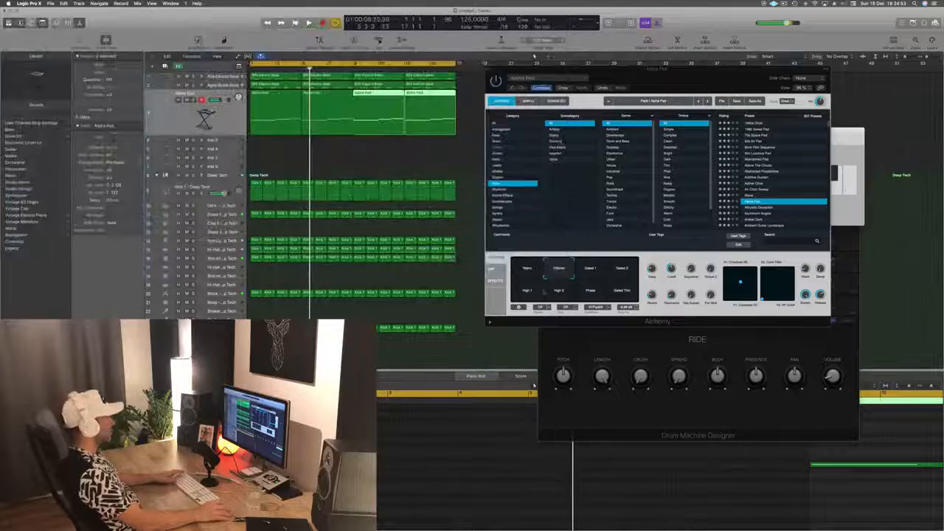
# Step: Audition Alpha Pad's Gated 1 and Gated 2 variations in Alchemy while the loop plays
pyautogui.press('space')
pyautogui.press('space')
pyautogui.click(590, 270)
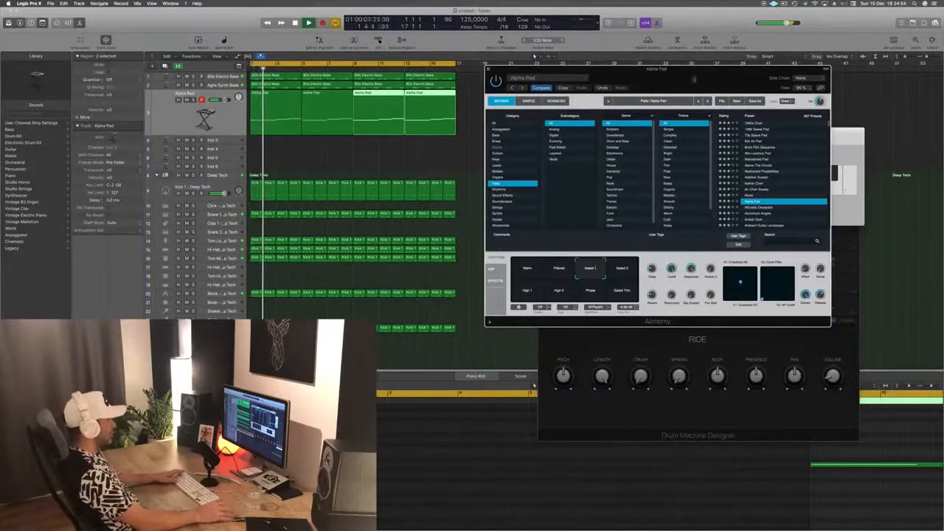
pyautogui.moveTo(694, 79); pyautogui.dragTo(610, 142)
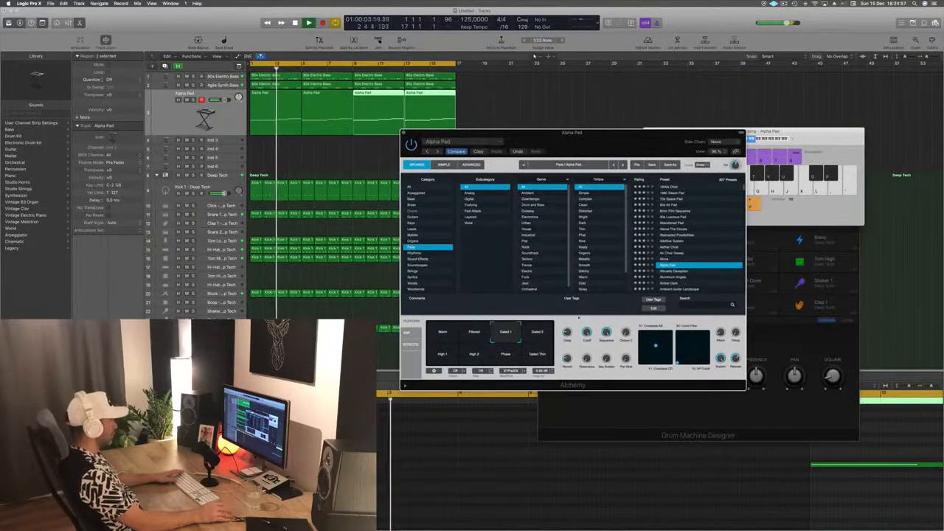
pyautogui.click(535, 334)
pyautogui.press('space')
pyautogui.press('space')
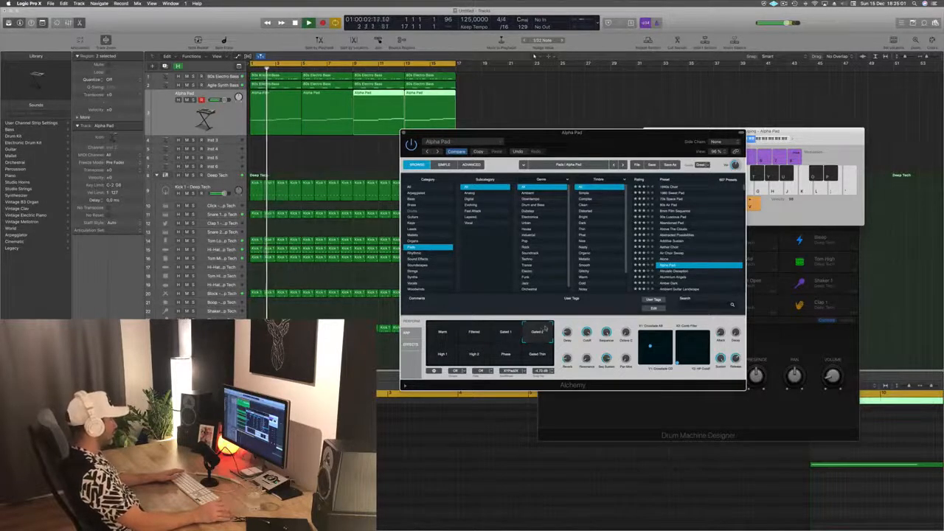
# Step: Audition Alpha Pad's High 1, High 2, Phase and Gated Thin variations, restarting playback between them
pyautogui.click(445, 355)
pyautogui.press('space')
pyautogui.press('space')
pyautogui.click(474, 355)
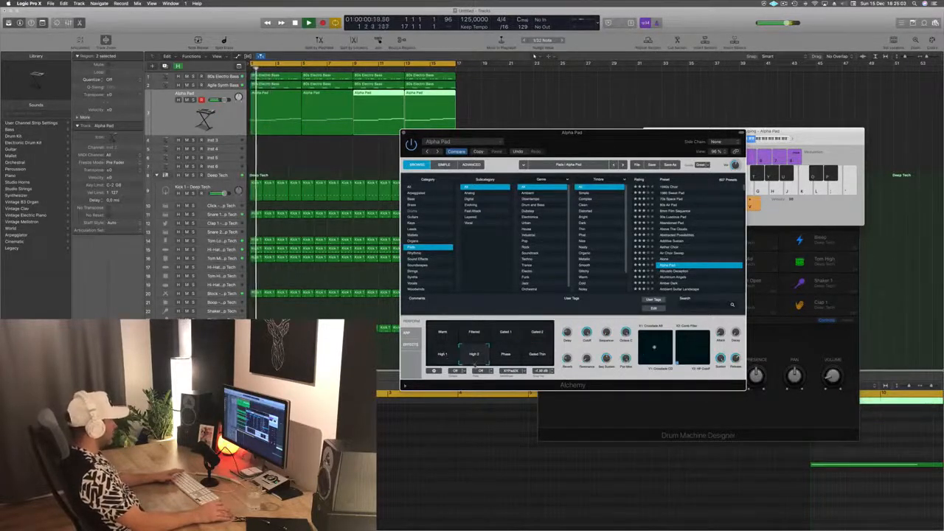
pyautogui.click(507, 357)
pyautogui.press('space')
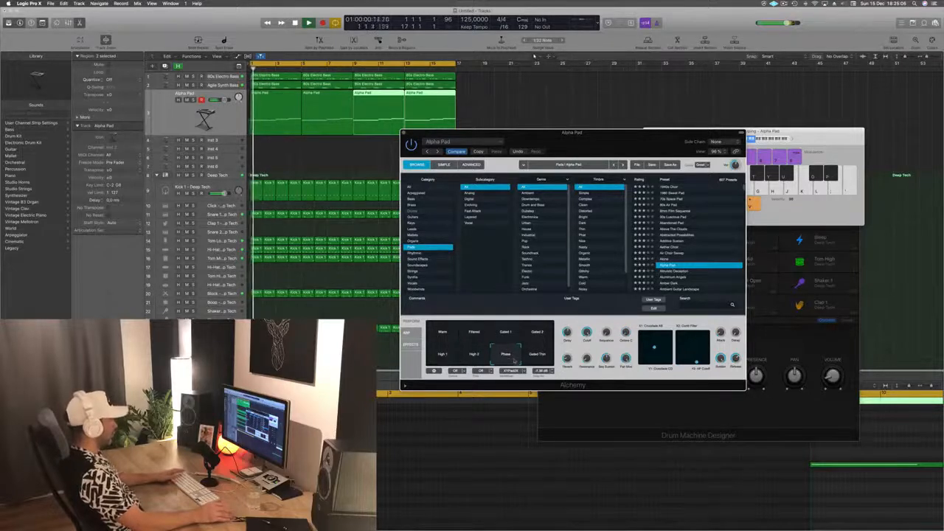
pyautogui.click(533, 359)
pyautogui.press('space')
pyautogui.press('space')
# Step: Select Alpha Pad's Warm variation, listen to it with the loop and close the Alchemy window
pyautogui.click(442, 333)
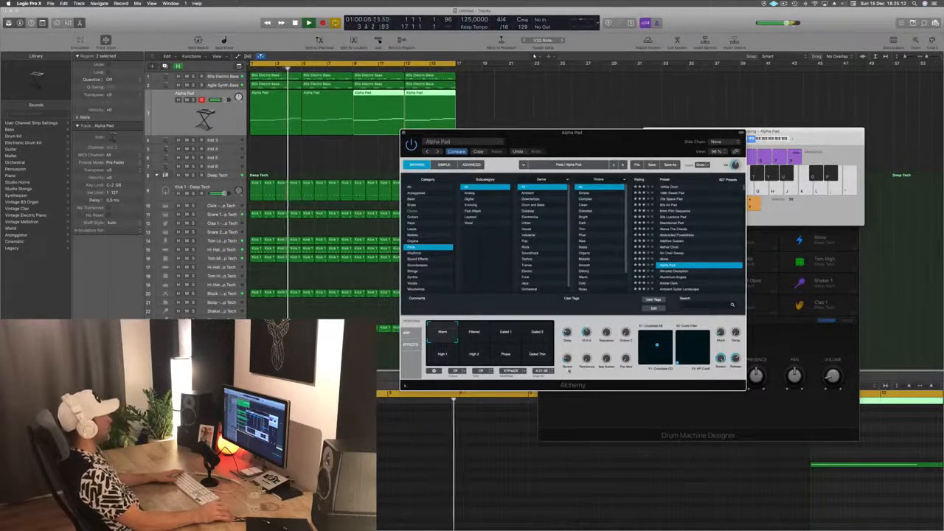
pyautogui.moveTo(600, 134); pyautogui.dragTo(694, 138)
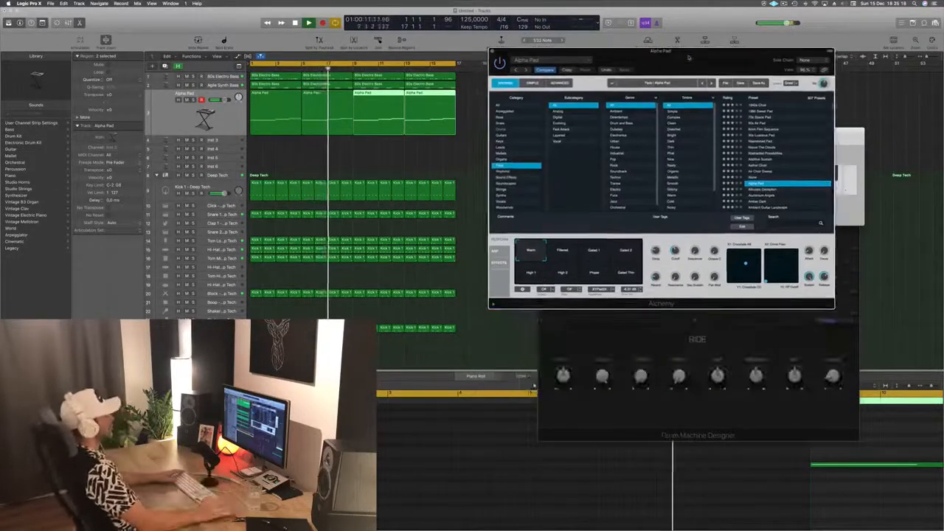
pyautogui.moveTo(694, 137)
pyautogui.mouseDown()
pyautogui.moveTo(640, 132)
pyautogui.moveTo(685, 123)
pyautogui.mouseUp()
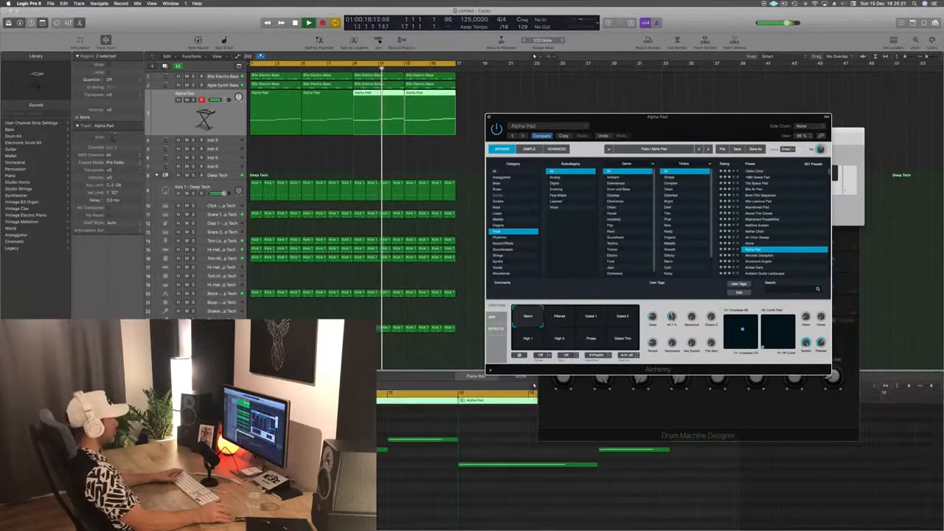
pyautogui.moveTo(697, 117); pyautogui.dragTo(623, 166)
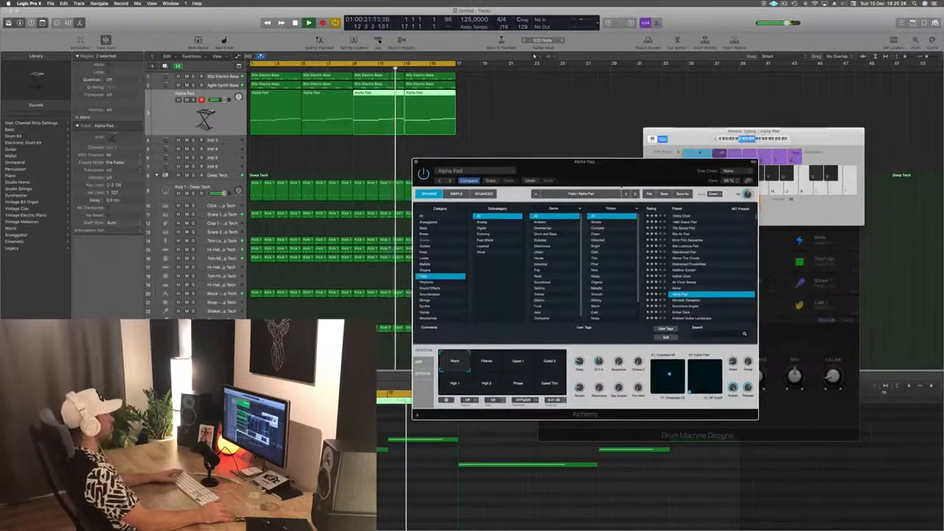
pyautogui.click(415, 165)
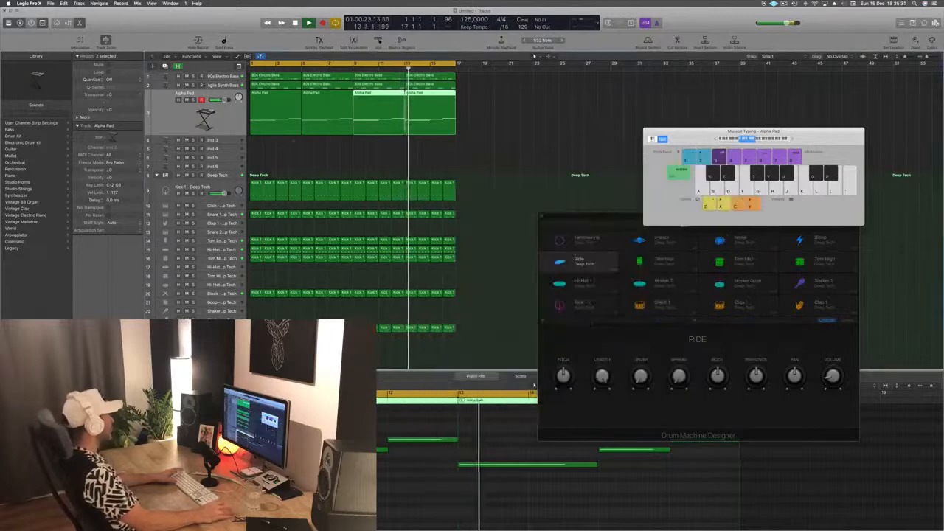
# Step: Duplicate the Alpha Pad track with its four regions and mute the original track
pyautogui.press('Return')
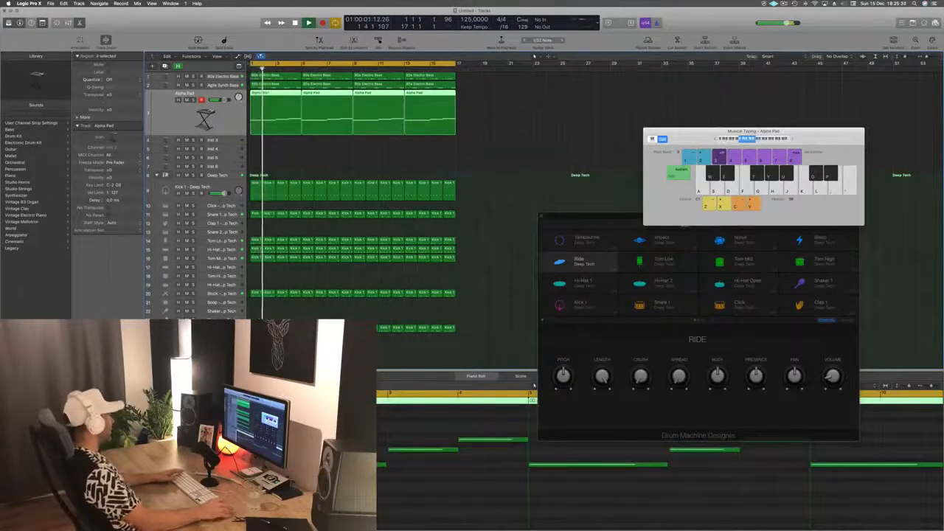
pyautogui.click(90, 359)
pyautogui.press('space')
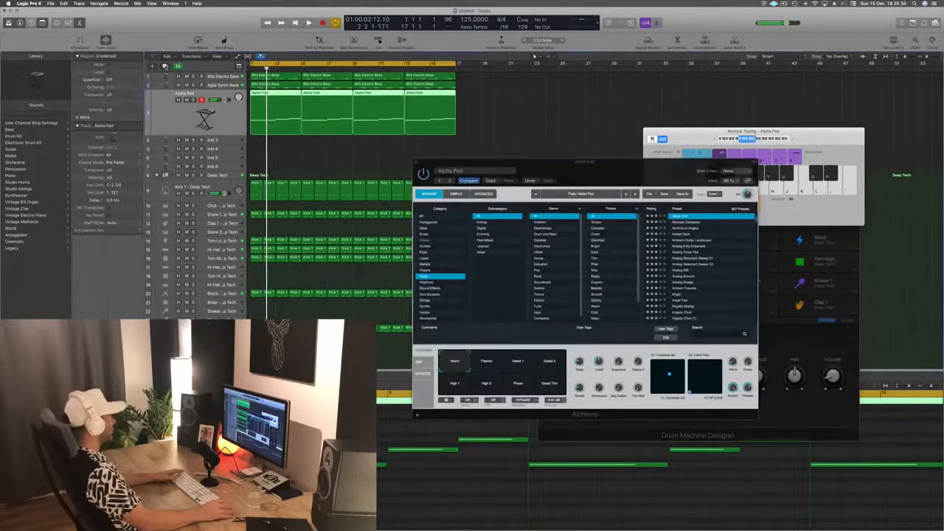
pyautogui.press('super+d')
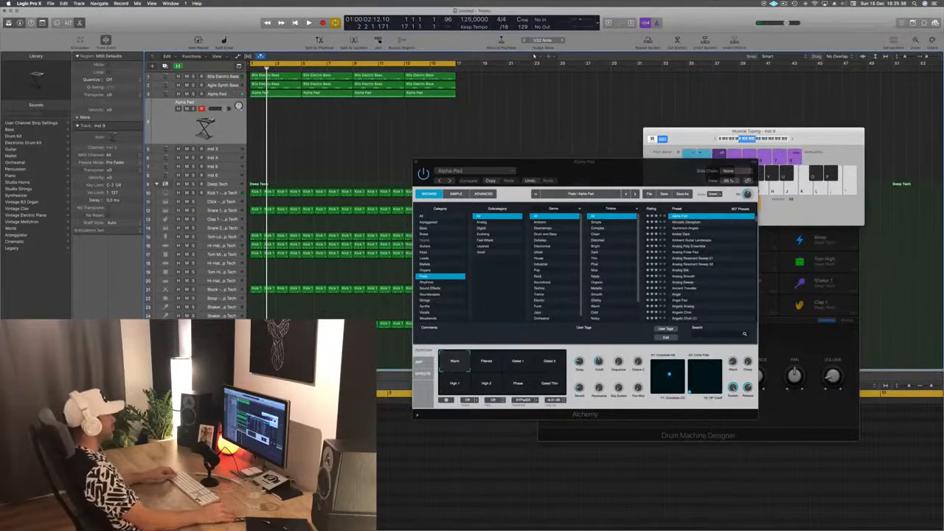
pyautogui.moveTo(325, 110); pyautogui.dragTo(257, 124)
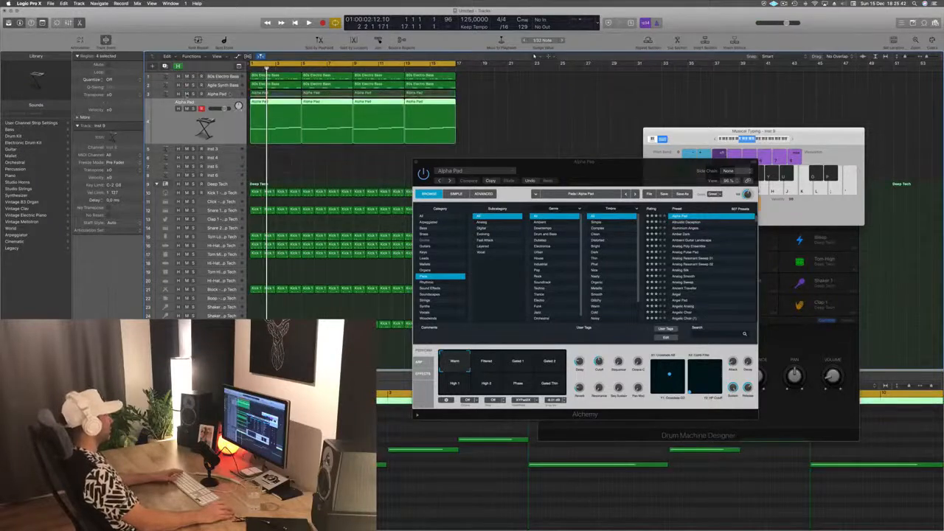
pyautogui.press('space')
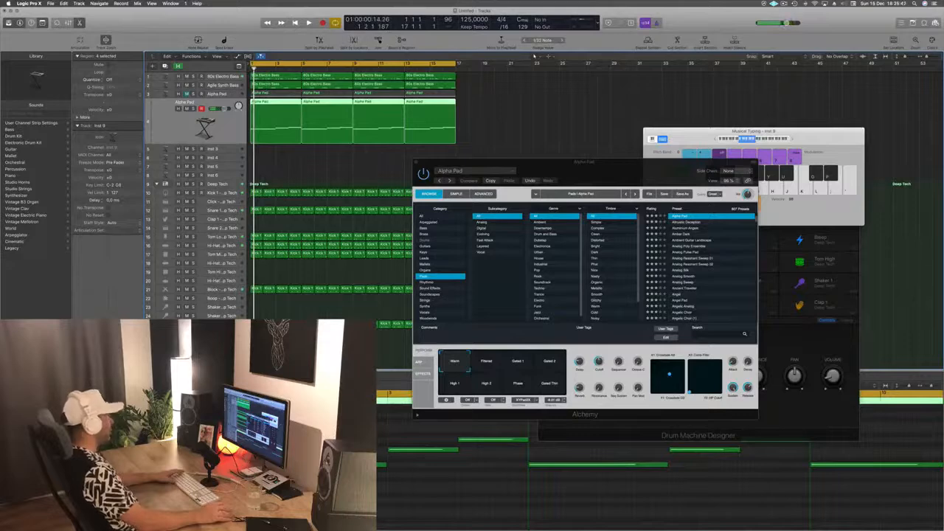
# Step: Open Alchemy on the duplicated track and load the Amber Dark preset while the loop plays
pyautogui.moveTo(241, 32); pyautogui.dragTo(641, 158)
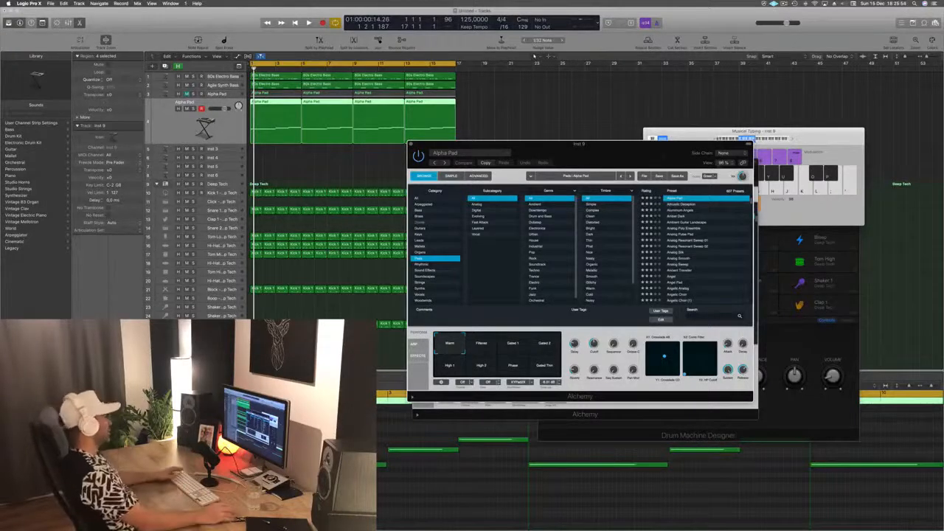
pyautogui.moveTo(654, 152); pyautogui.dragTo(632, 102)
pyautogui.press('space')
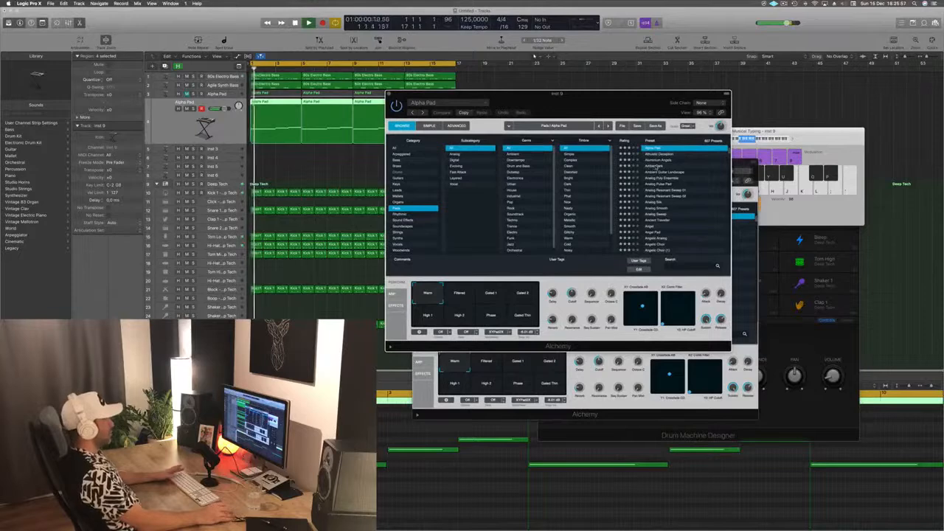
pyautogui.click(635, 166)
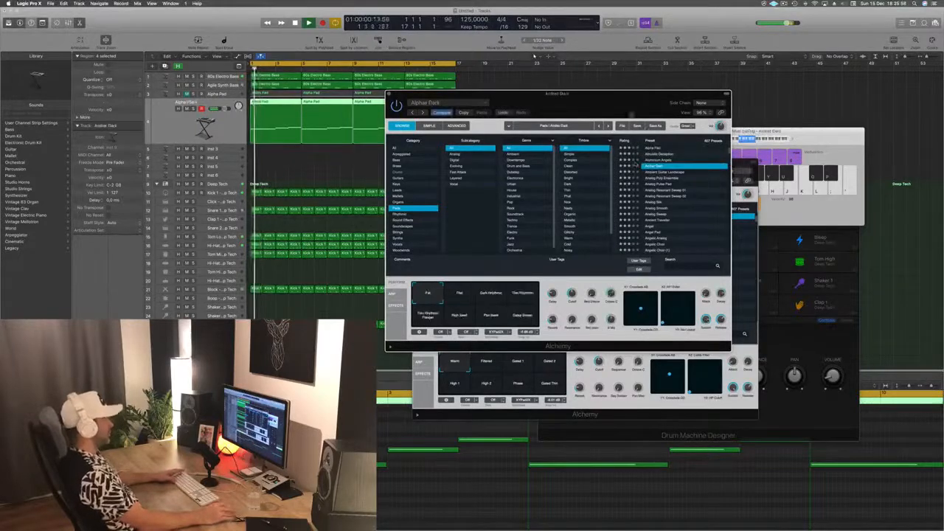
pyautogui.moveTo(616, 108); pyautogui.dragTo(652, 103)
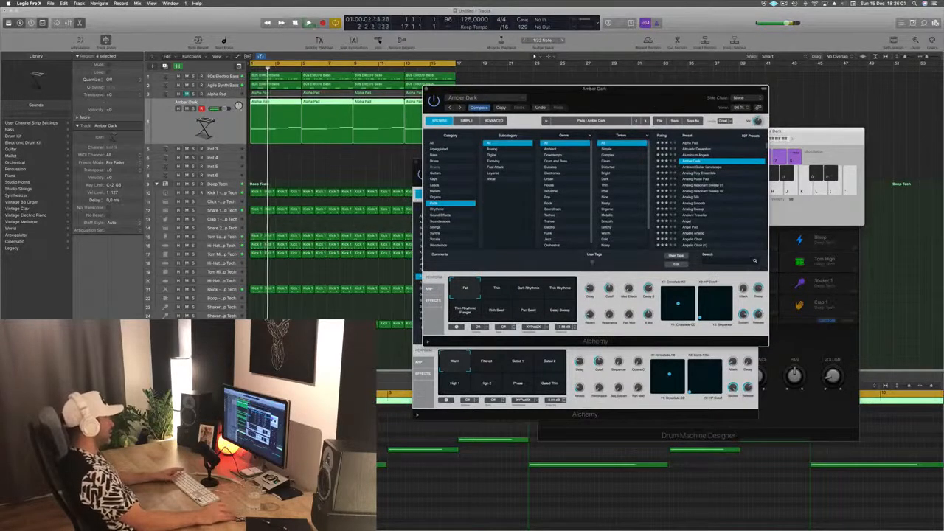
# Step: Audition Amber Dark's variations, including Dark Rhythmic, Thin Rhythmic Flanger, Pan Swell and Delay Sweep
pyautogui.click(506, 291)
pyautogui.click(527, 290)
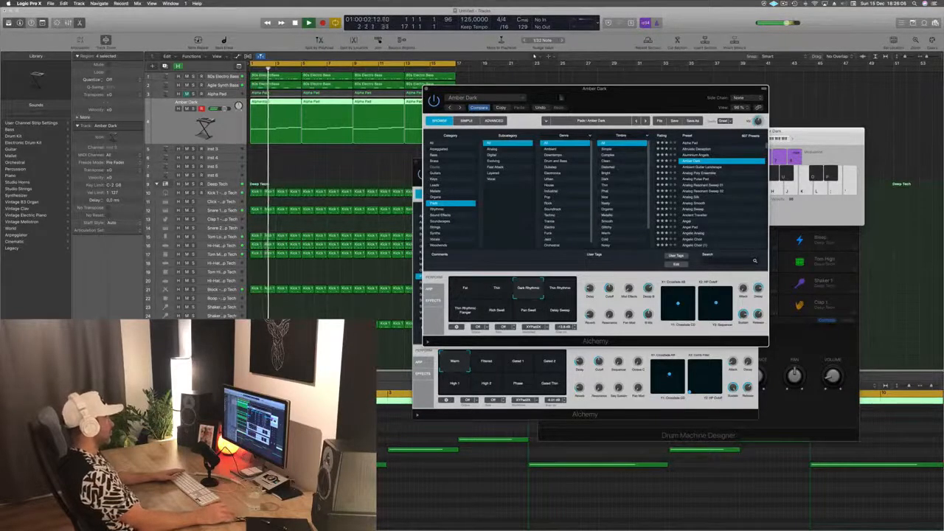
pyautogui.moveTo(560, 97); pyautogui.dragTo(545, 119)
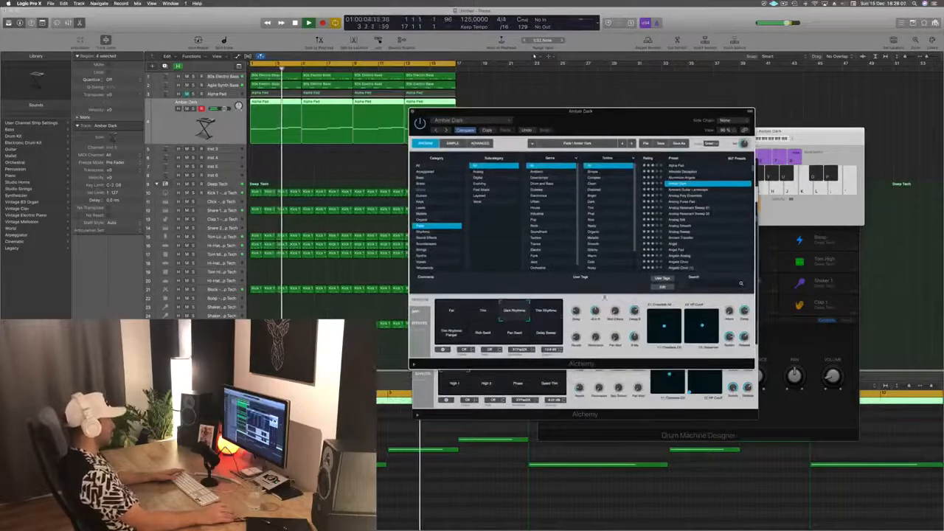
pyautogui.click(547, 311)
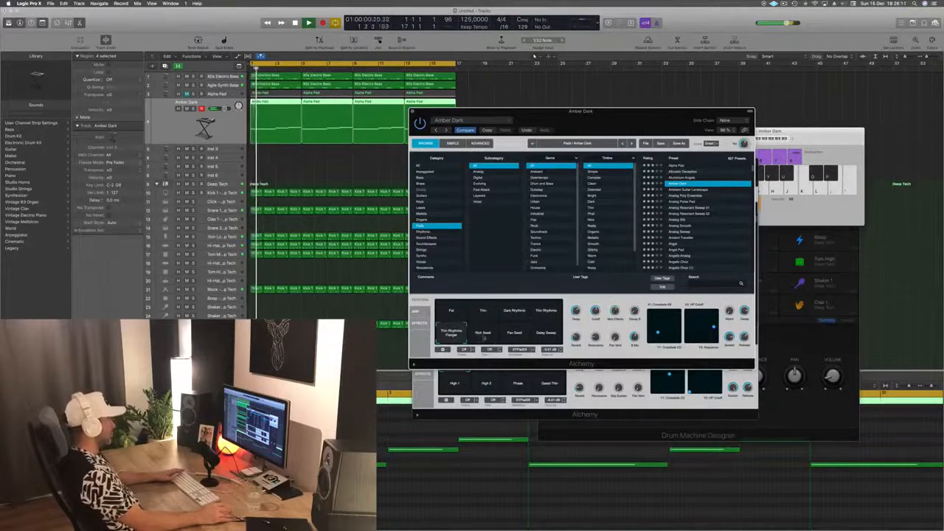
pyautogui.click(519, 337)
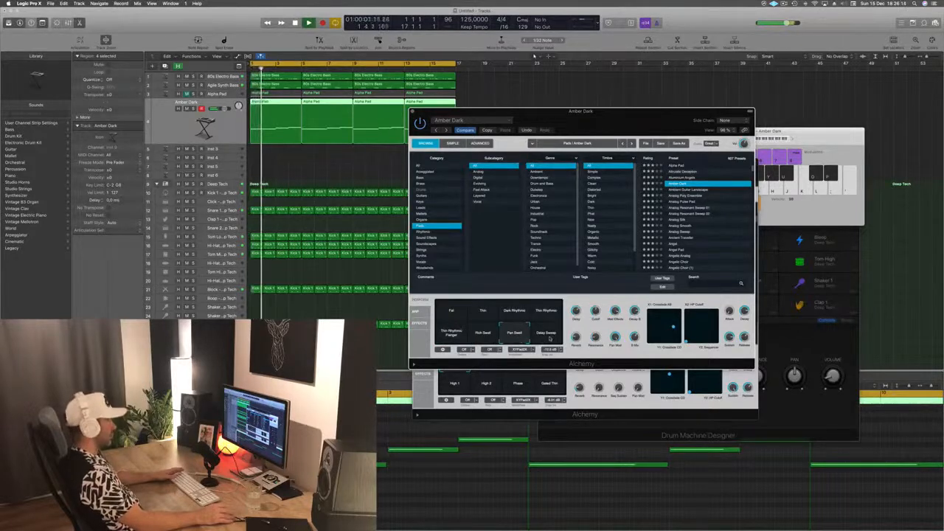
pyautogui.press('space')
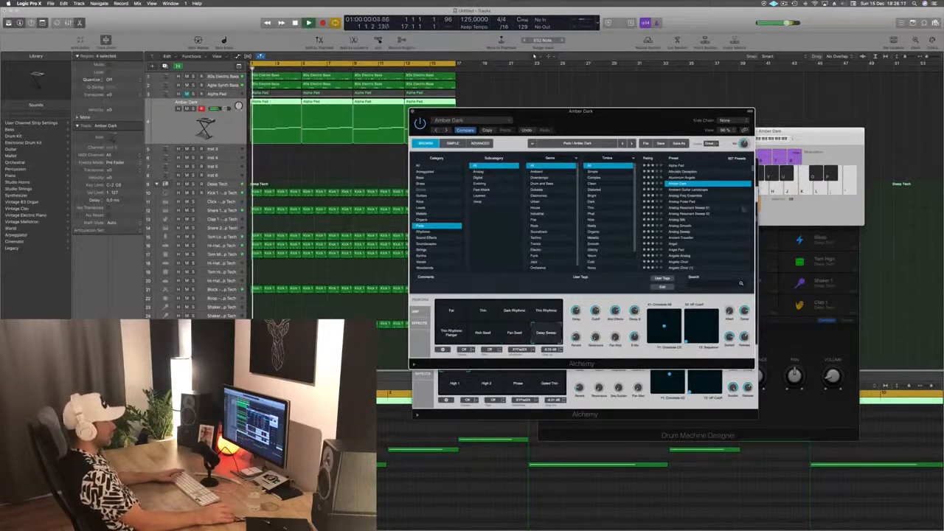
# Step: Try the Ambient Guitar Landscape preset, switch to Analog Poly Ensemble and select its Warm Slow Build variation
pyautogui.click(683, 190)
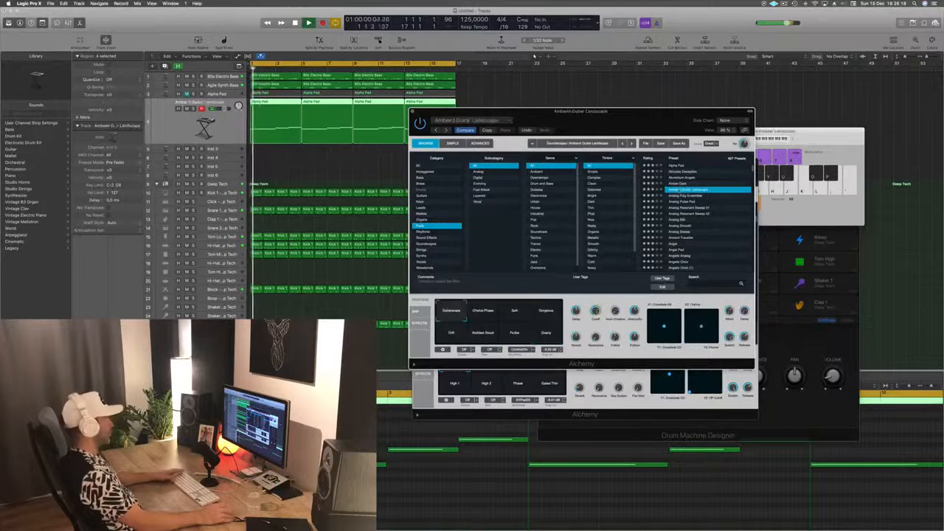
pyautogui.click(682, 196)
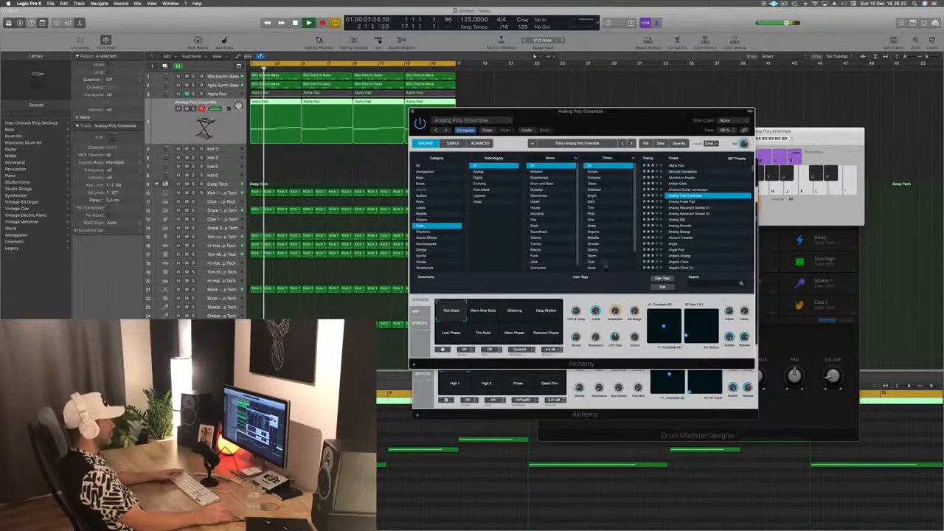
pyautogui.click(485, 314)
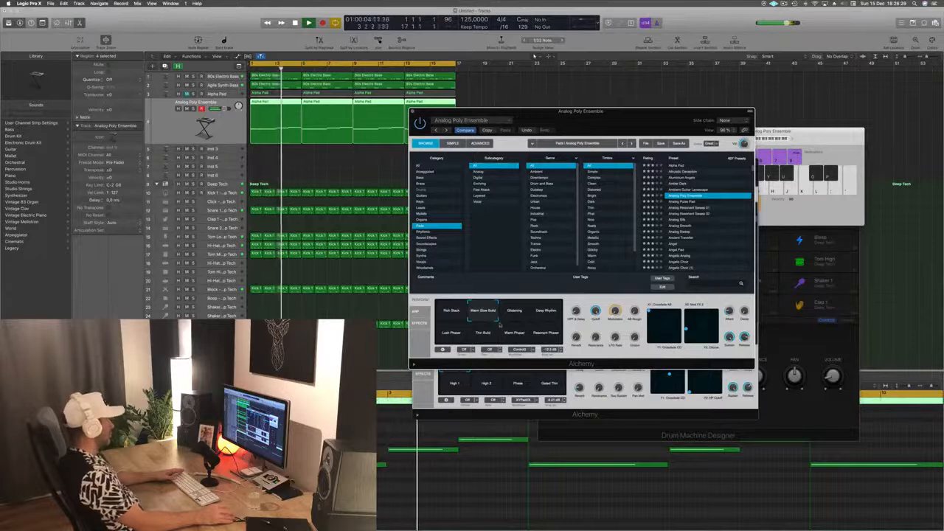
# Step: Try Analog Poly Ensemble's Deep Rhythm variation and the Analog Pulse Pad, Analog Resonant Sweep 01 and Analog Silk presets
pyautogui.click(525, 316)
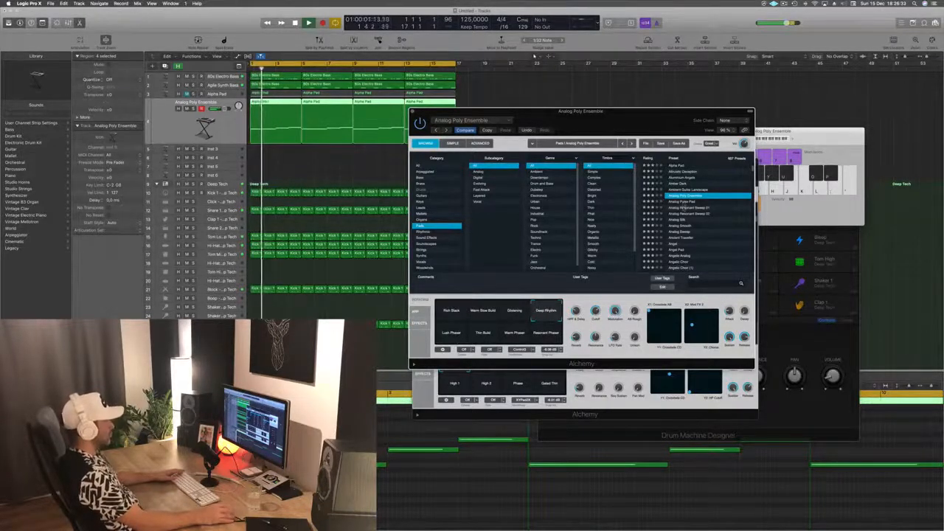
pyautogui.press('Down')
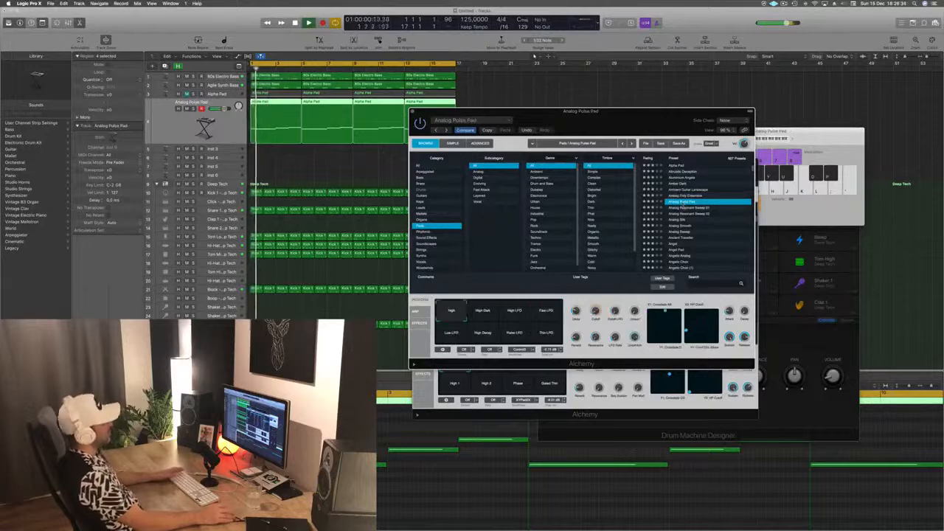
pyautogui.press('Down')
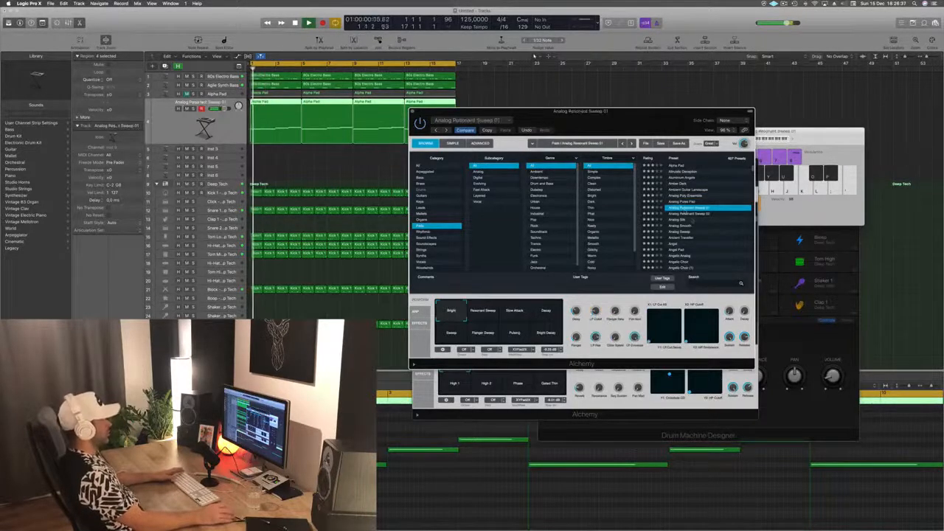
pyautogui.click(682, 219)
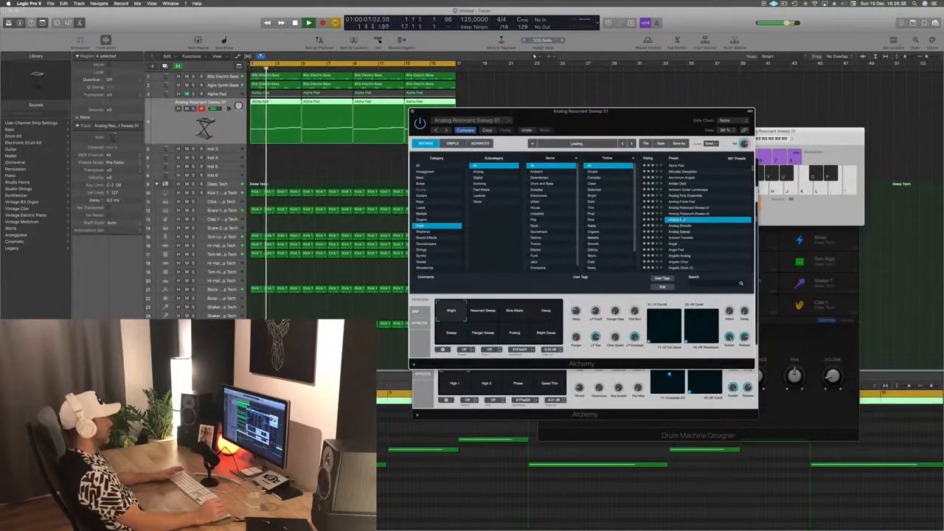
# Step: Load the Ancient Traveller preset and audition its Warm Wash, Rich Flanger and Dark Flanger variations
pyautogui.scroll(-3, 696, 231)
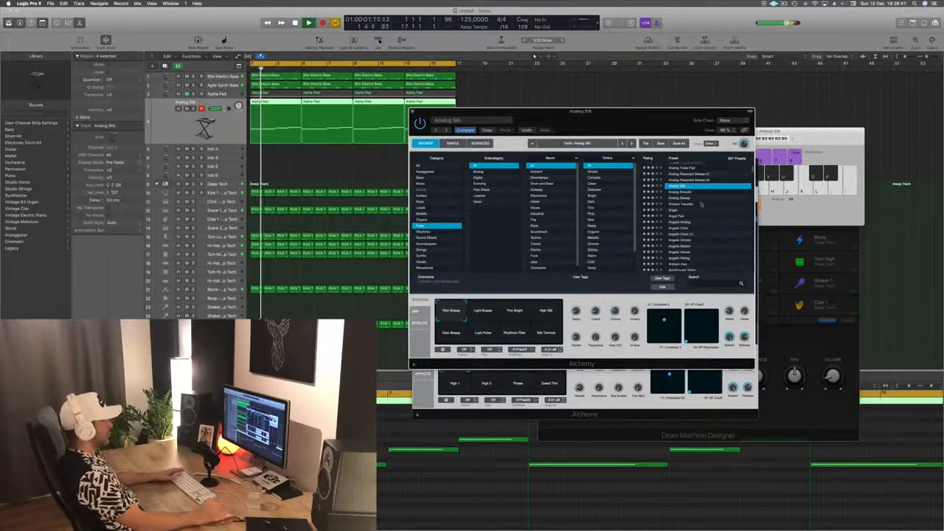
pyautogui.click(690, 206)
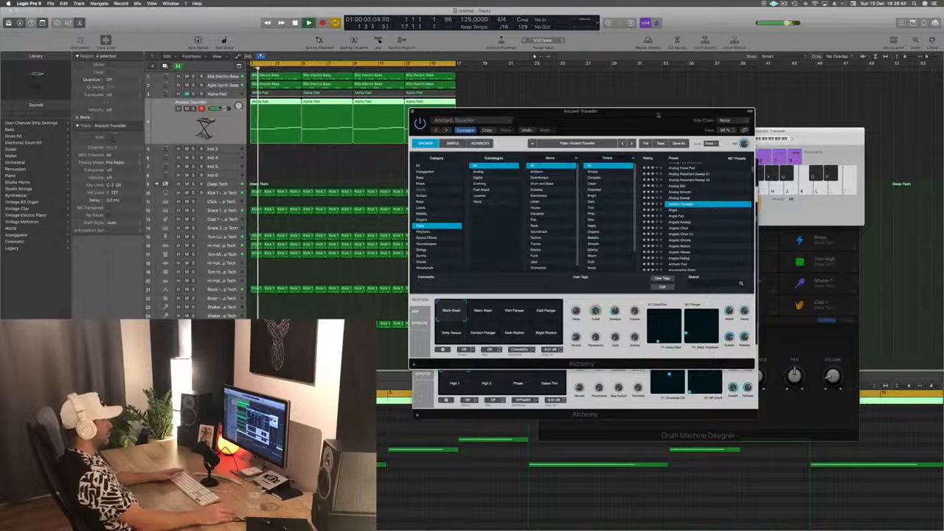
pyautogui.moveTo(652, 118); pyautogui.dragTo(653, 144)
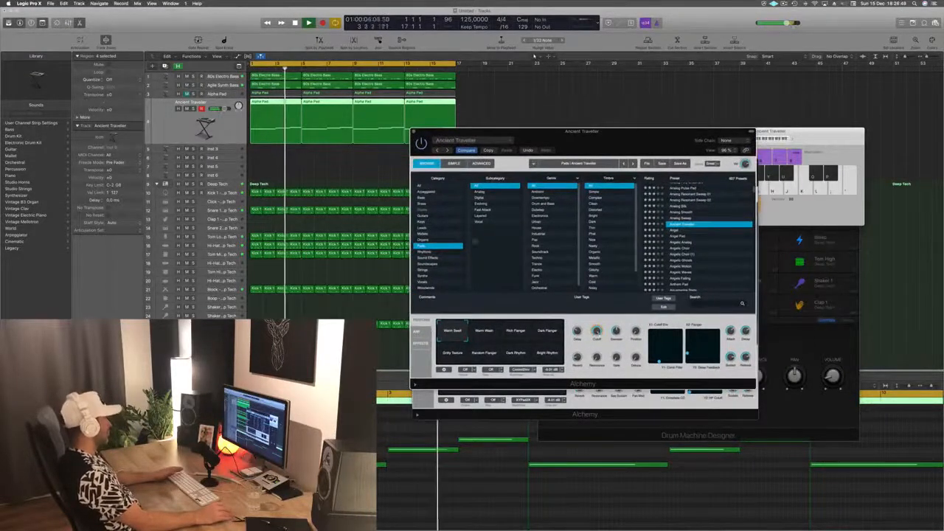
pyautogui.click(901, 280)
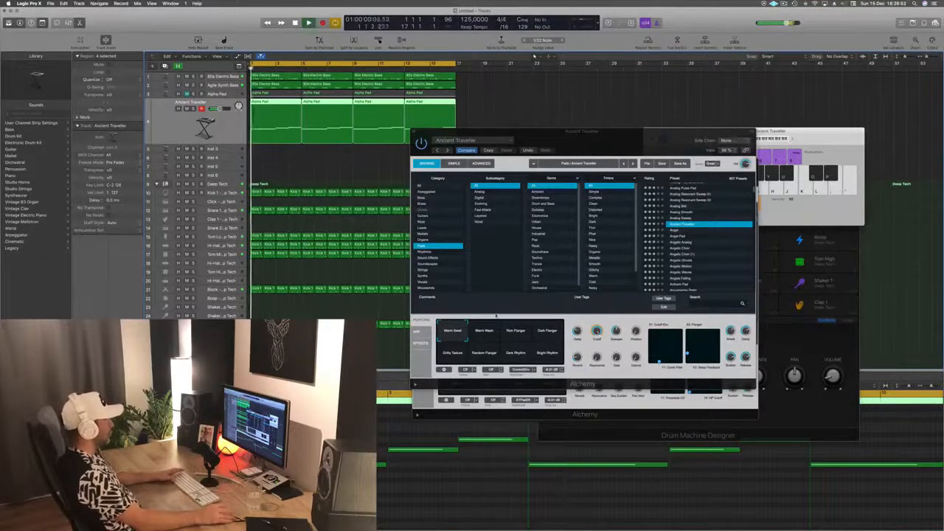
pyautogui.click(481, 332)
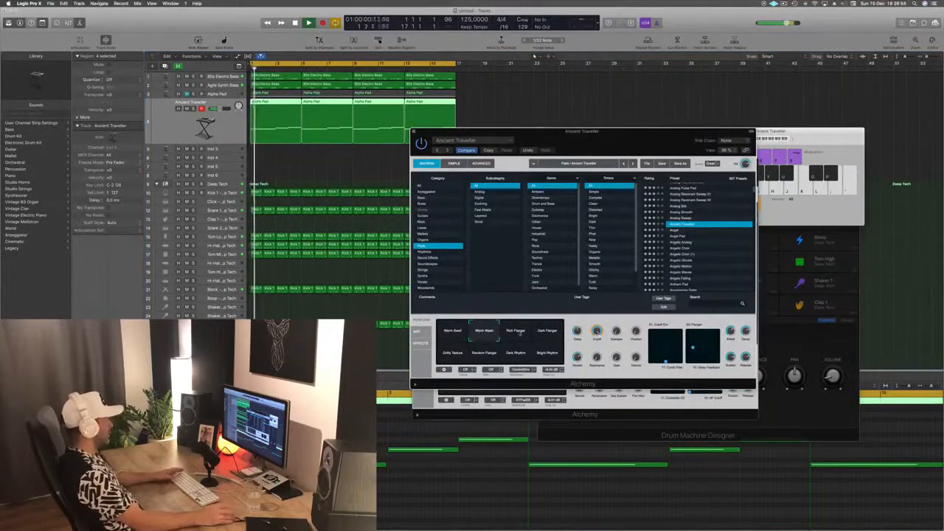
pyautogui.click(520, 333)
pyautogui.click(548, 334)
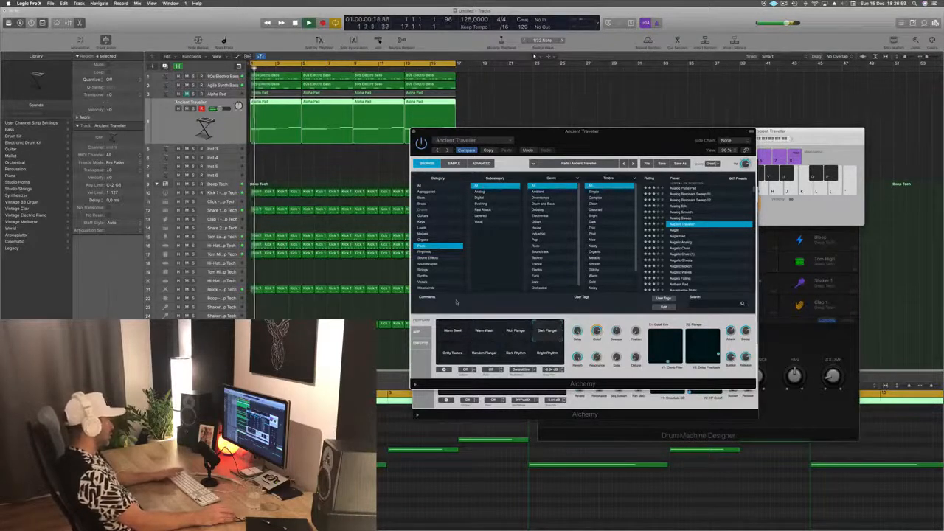
# Step: Audition Ancient Traveller's Gritty Texture, Random Flanger and Dark Rhythm variations, comparing them with Dark Flanger
pyautogui.click(450, 353)
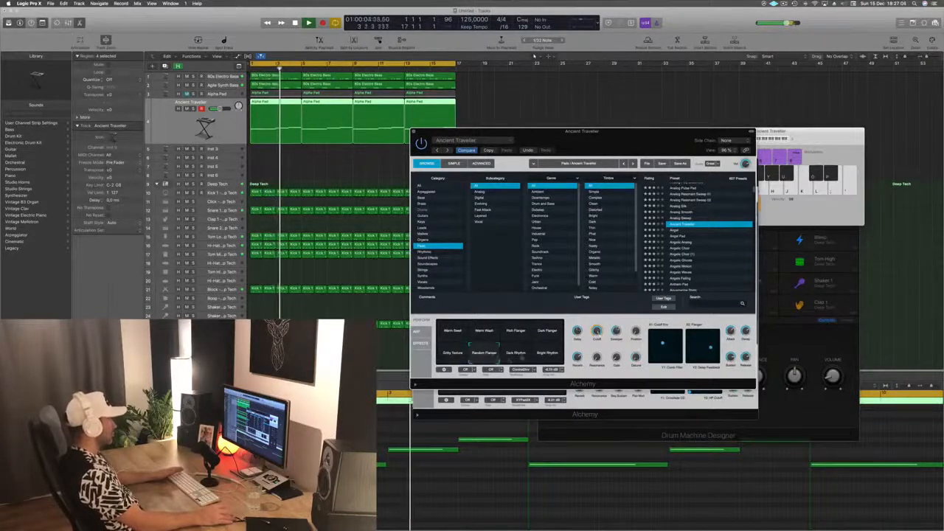
pyautogui.click(518, 354)
pyautogui.press('space')
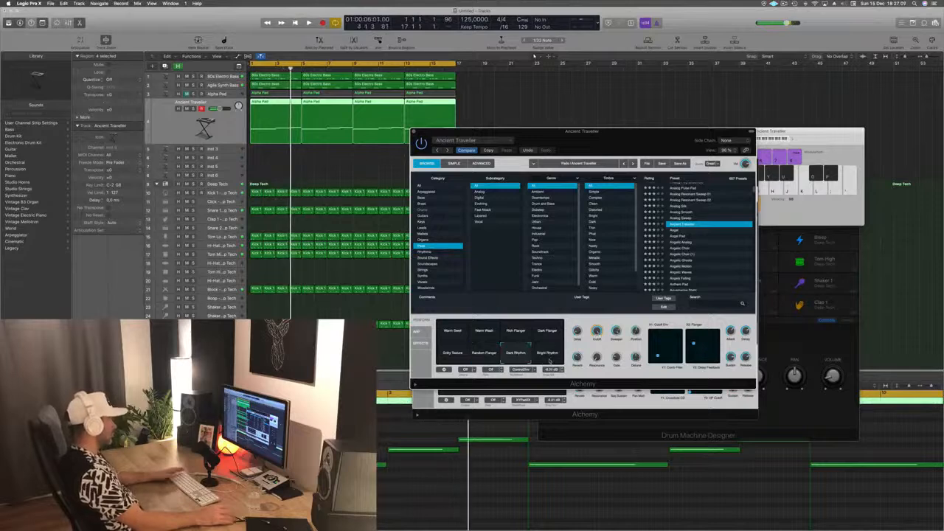
pyautogui.press('space')
pyautogui.click(551, 334)
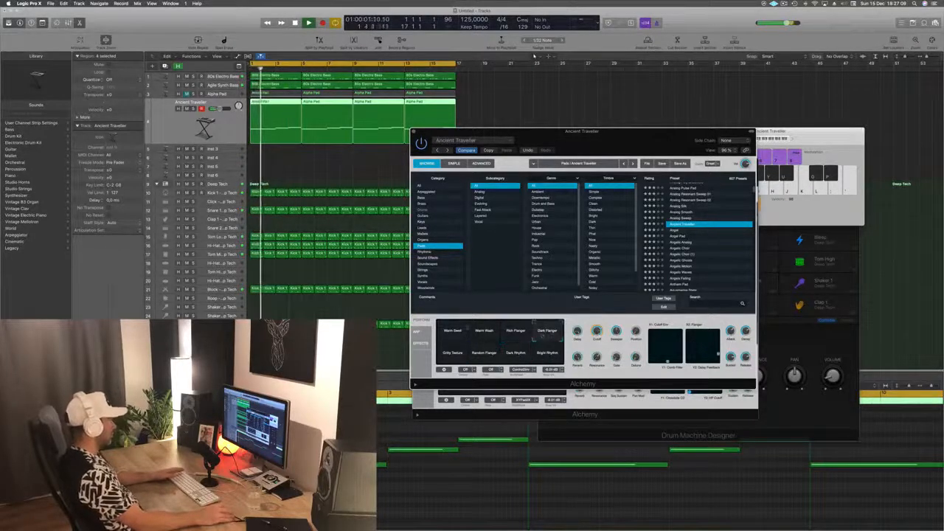
# Step: Return Ancient Traveller to its first variation and move the first XY pad's control to its minimum corner
pyautogui.click(454, 332)
pyautogui.press('space')
pyautogui.press('space')
pyautogui.moveTo(637, 147); pyautogui.dragTo(619, 148)
pyautogui.press('space')
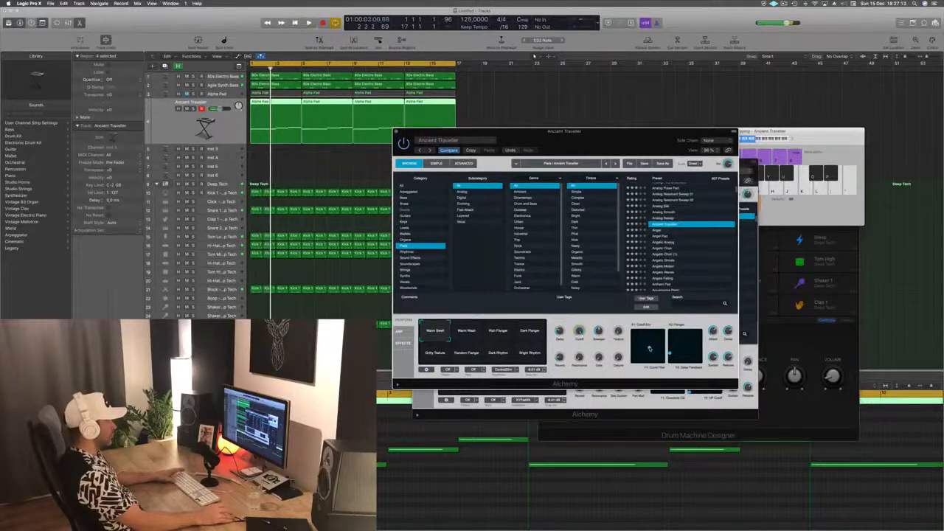
pyautogui.press('space')
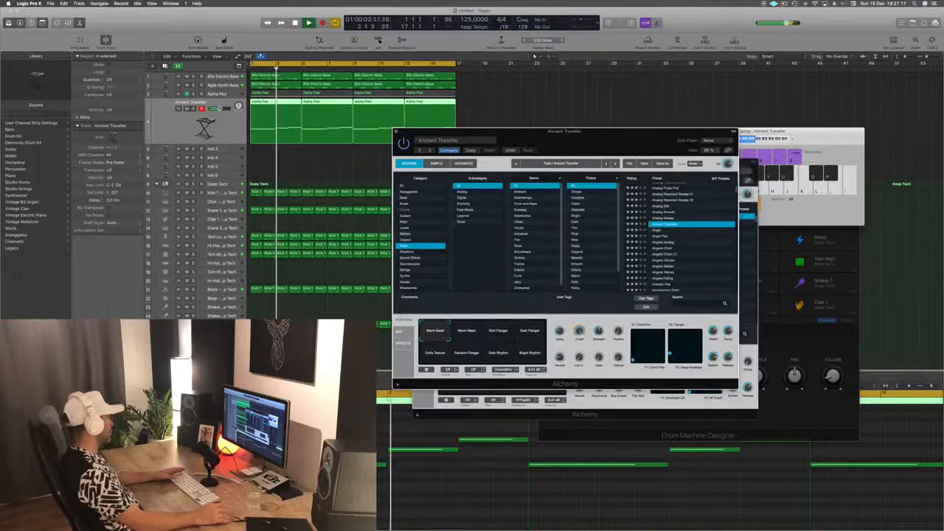
# Step: Try the Angelic Waves preset on the duplicated pad track while the loop plays
pyautogui.click(391, 463)
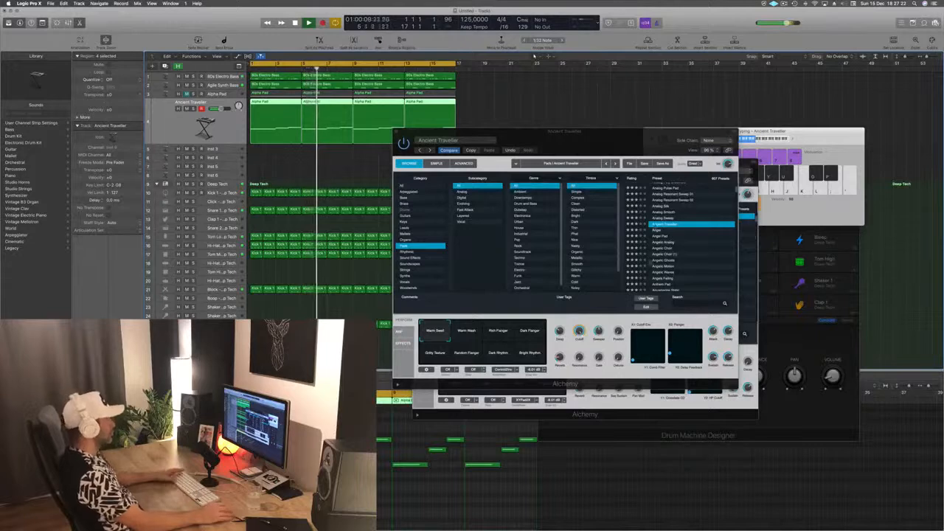
pyautogui.scroll(-5, 707, 258)
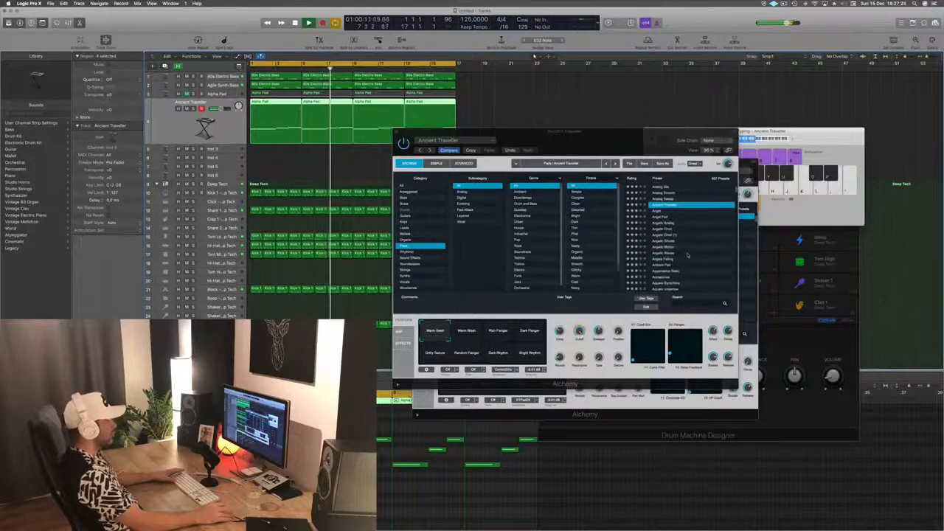
pyautogui.click(666, 219)
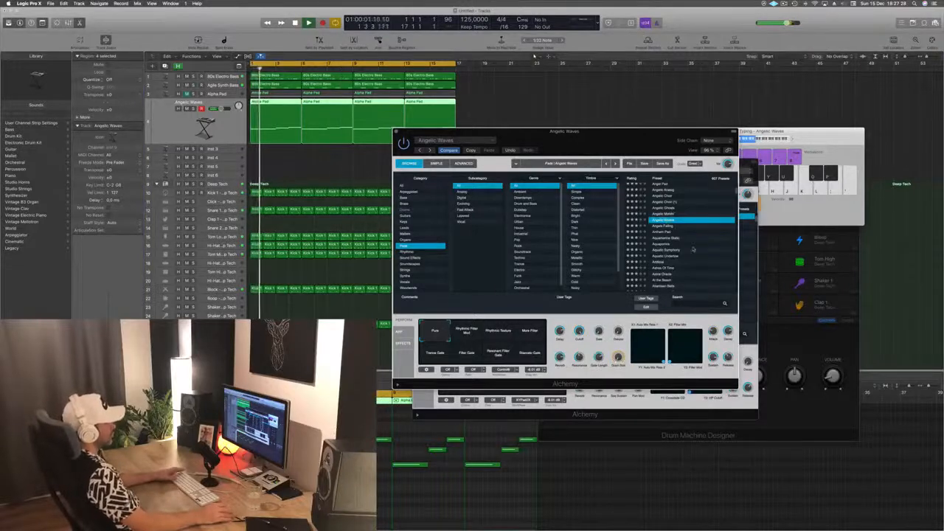
# Step: Load the Aquamarine Static preset and audition its High Shimmer, Filter Mod Wash and Resonant Filter Mod variations
pyautogui.scroll(-2, 693, 249)
pyautogui.click(672, 213)
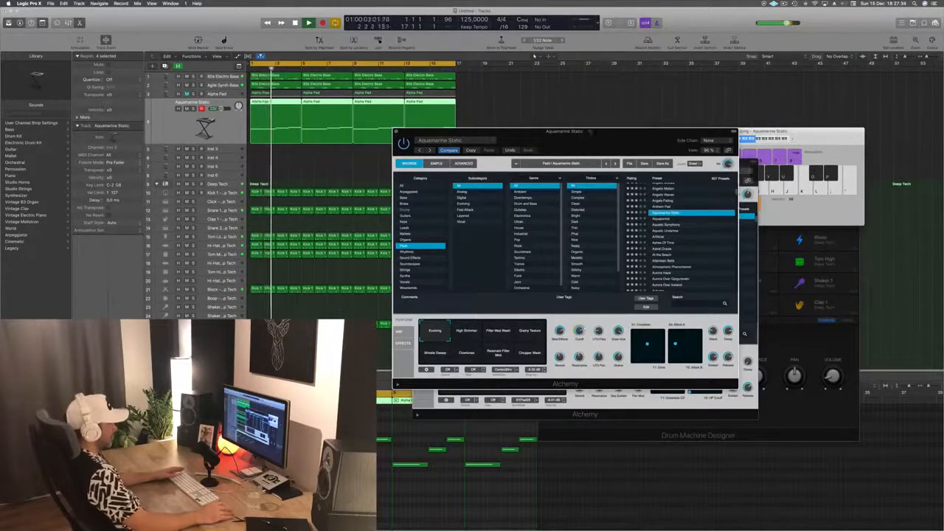
pyautogui.moveTo(589, 132); pyautogui.dragTo(656, 111)
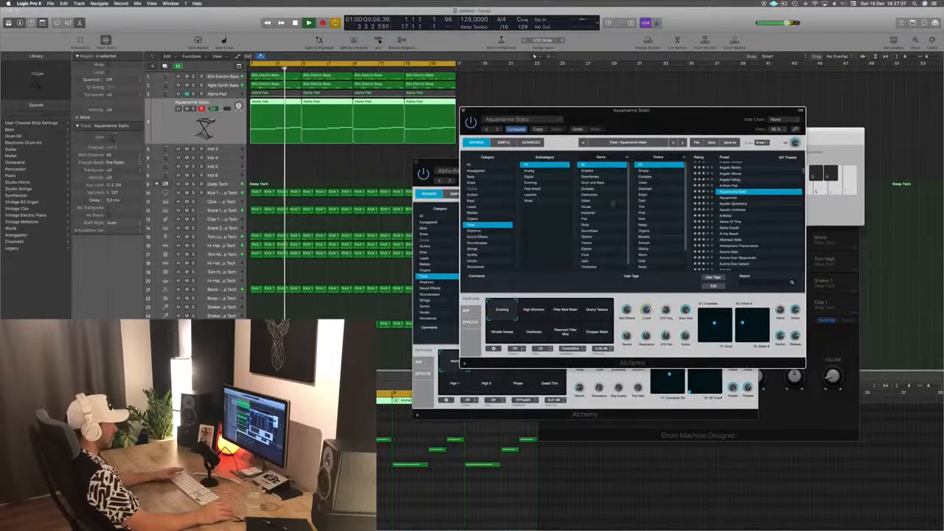
pyautogui.click(533, 310)
pyautogui.click(564, 311)
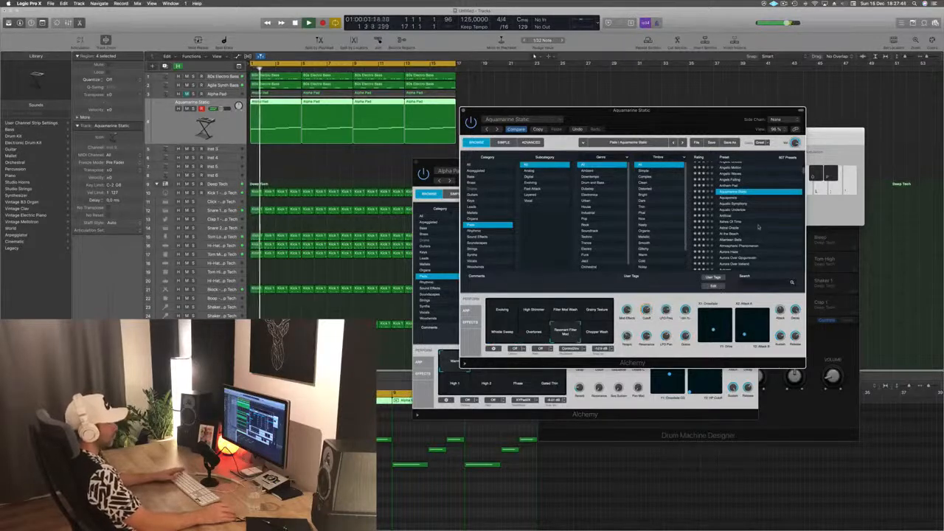
# Step: Try the At the Beach preset and restart playback from the beginning
pyautogui.scroll(-2, 758, 227)
pyautogui.click(733, 220)
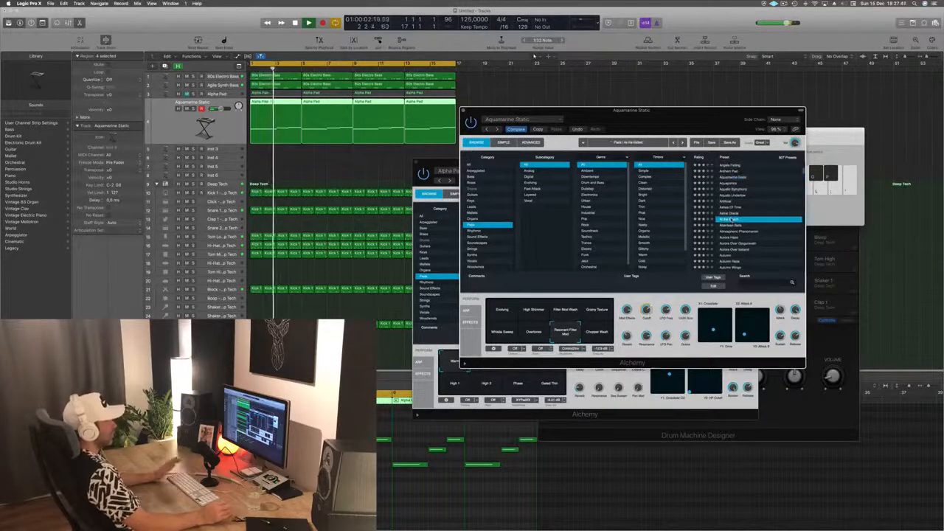
pyautogui.press('Return')
# Step: Load the Atlantean Bells preset and audition its Damped, Soft, Bright Ring and Wooden Mallet variations
pyautogui.scroll(-4, 760, 206)
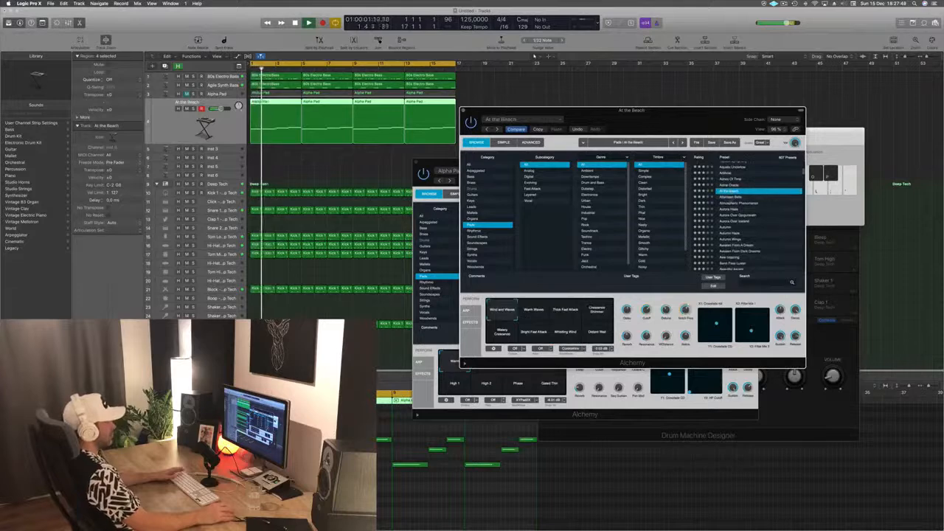
pyautogui.click(722, 198)
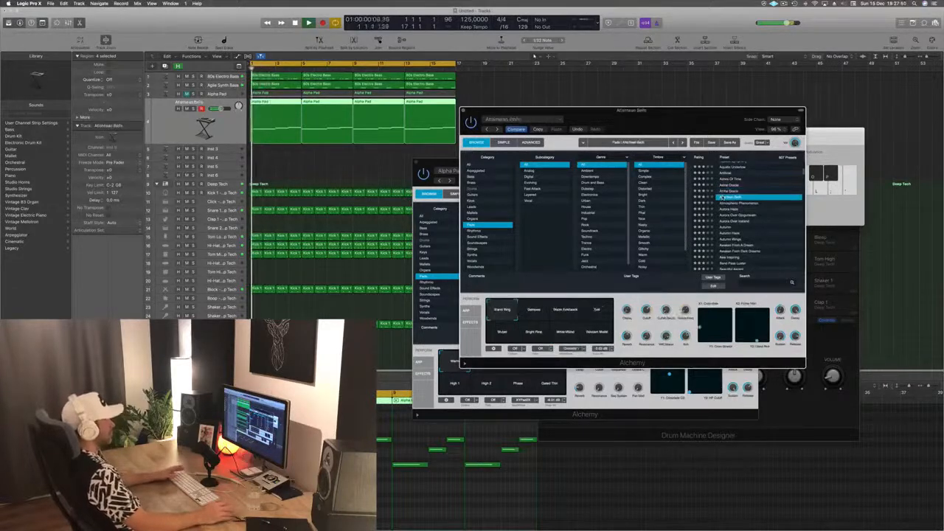
pyautogui.moveTo(721, 122); pyautogui.dragTo(793, 74)
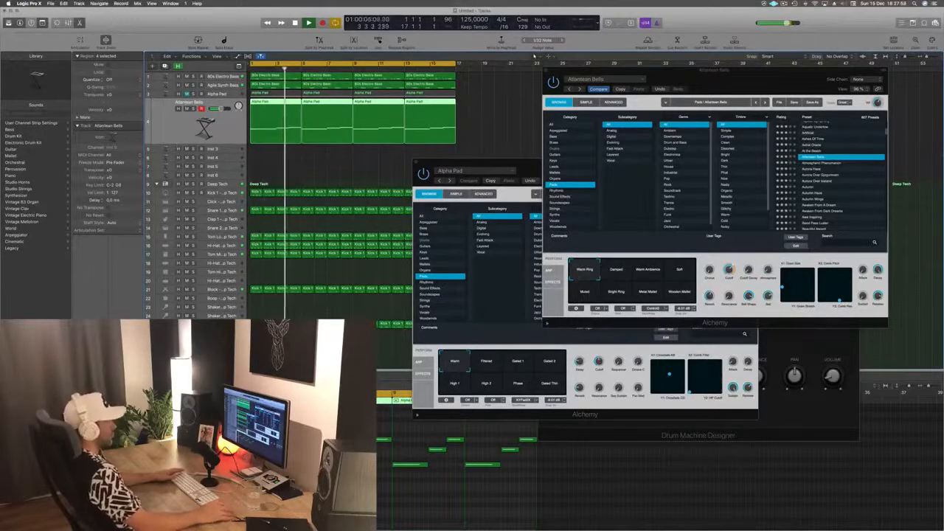
pyautogui.click(615, 273)
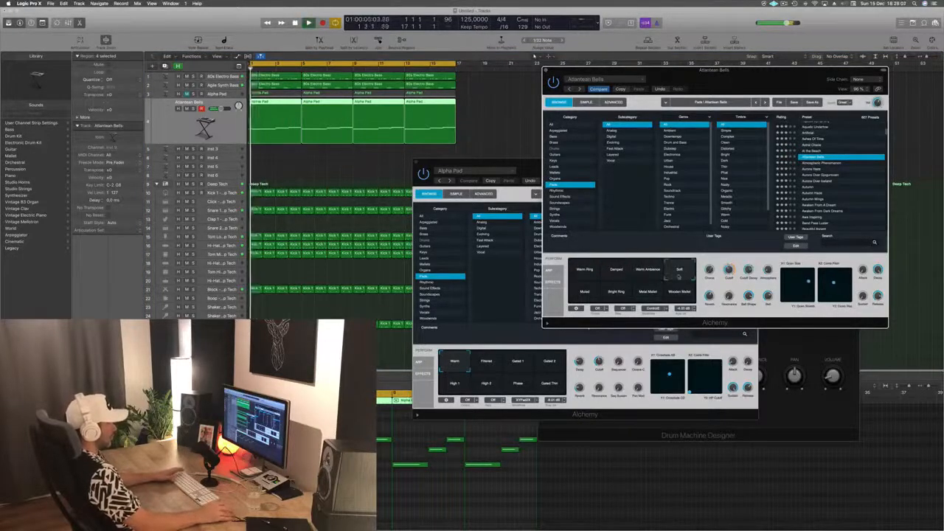
pyautogui.press('space')
pyautogui.click(619, 295)
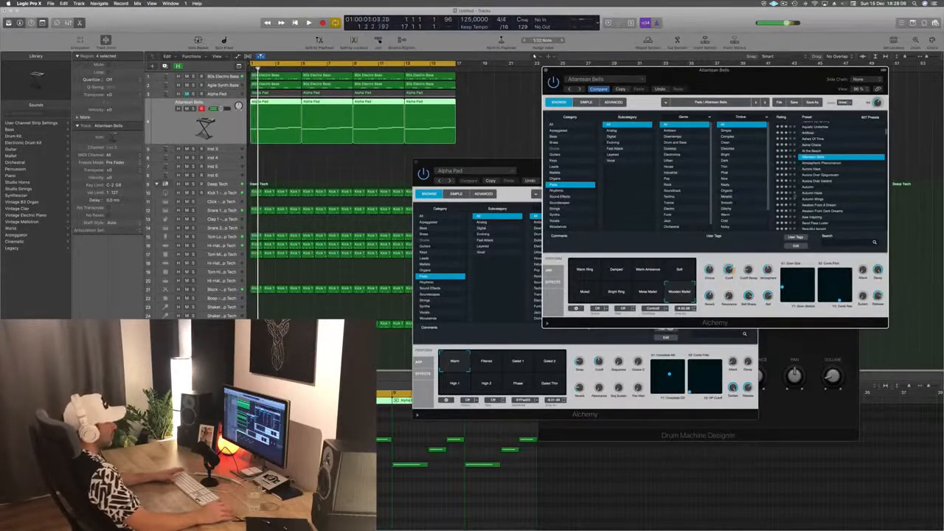
# Step: Load the Aurora Haze preset on the duplicated track and play the loop with it
pyautogui.click(817, 168)
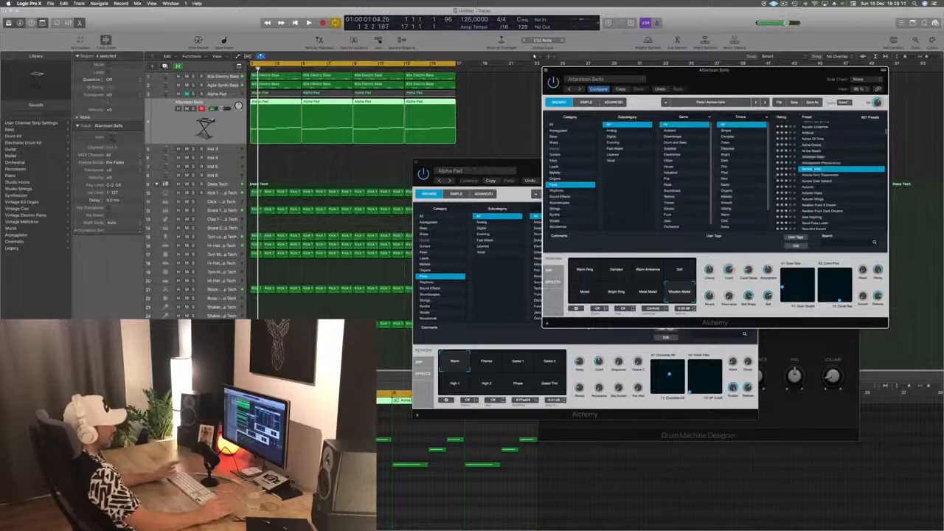
pyautogui.press('space')
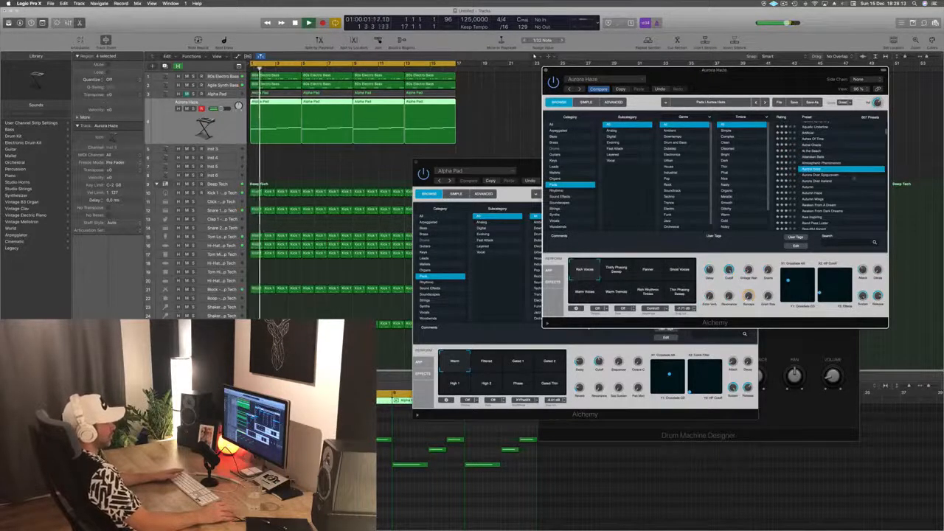
pyautogui.moveTo(768, 86); pyautogui.dragTo(716, 99)
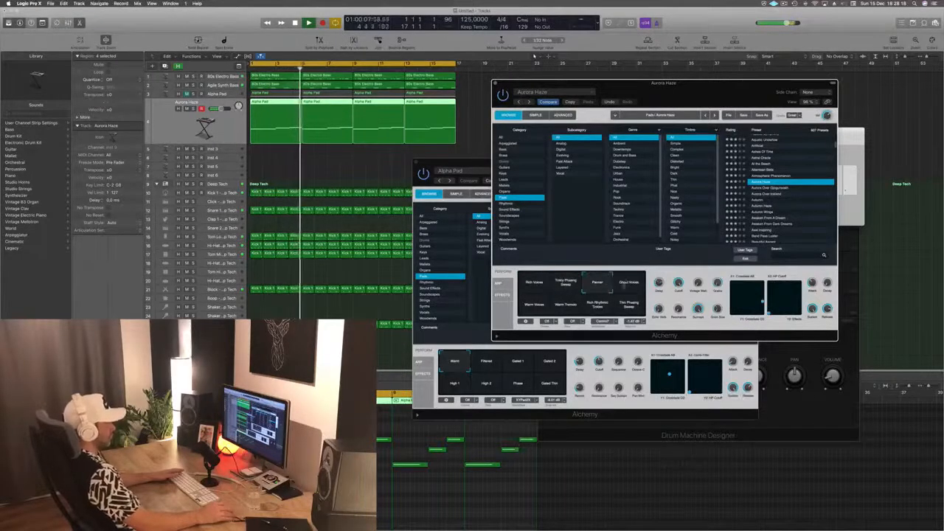
# Step: Audition Aurora Haze's Ghost Voices, Warm Voices and Thin Phasing Sweep variations
pyautogui.click(632, 286)
pyautogui.press('space')
pyautogui.click(538, 313)
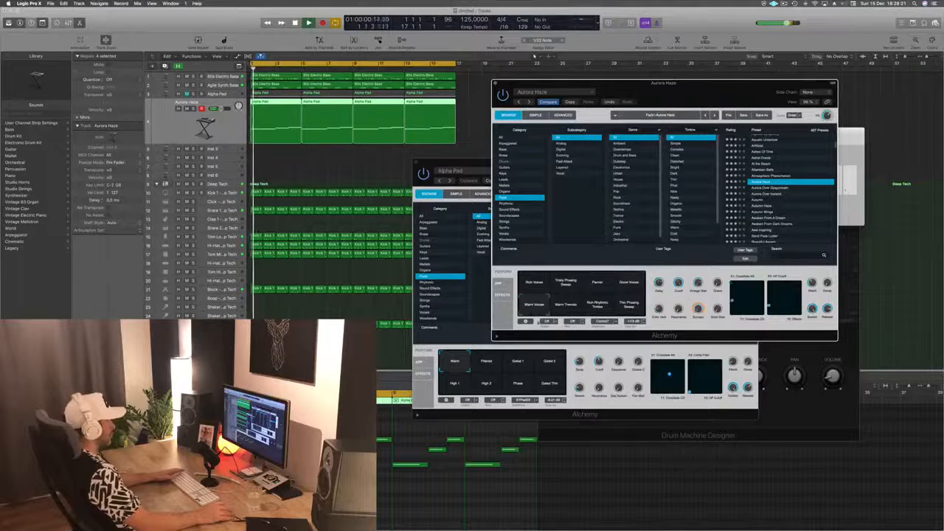
pyautogui.click(596, 306)
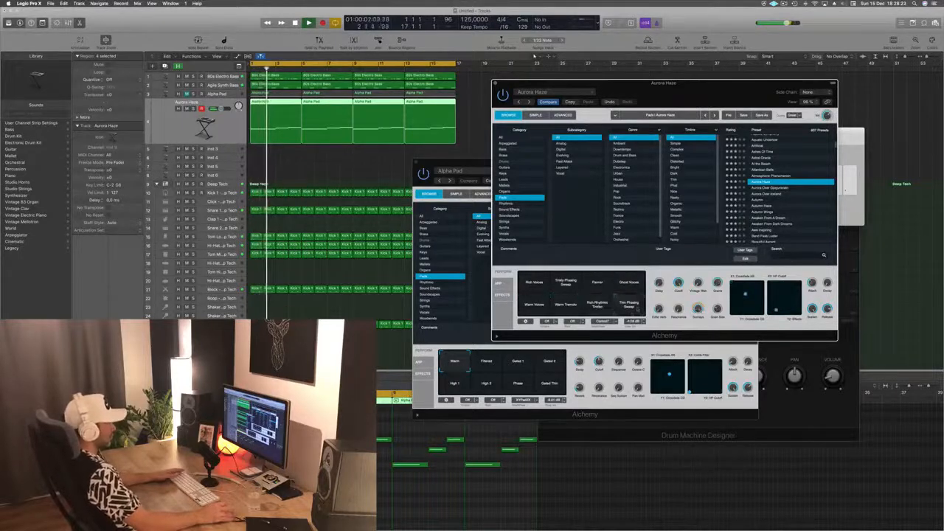
# Step: Select Aurora Haze's Rich Voices variation, play the loop and close that Alchemy window
pyautogui.click(532, 284)
pyautogui.press('space')
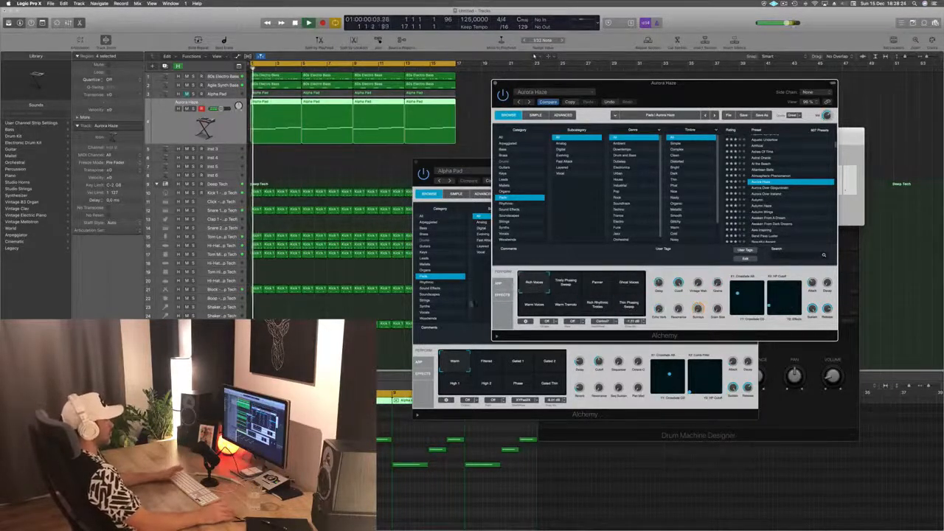
pyautogui.moveTo(713, 87); pyautogui.dragTo(781, 108)
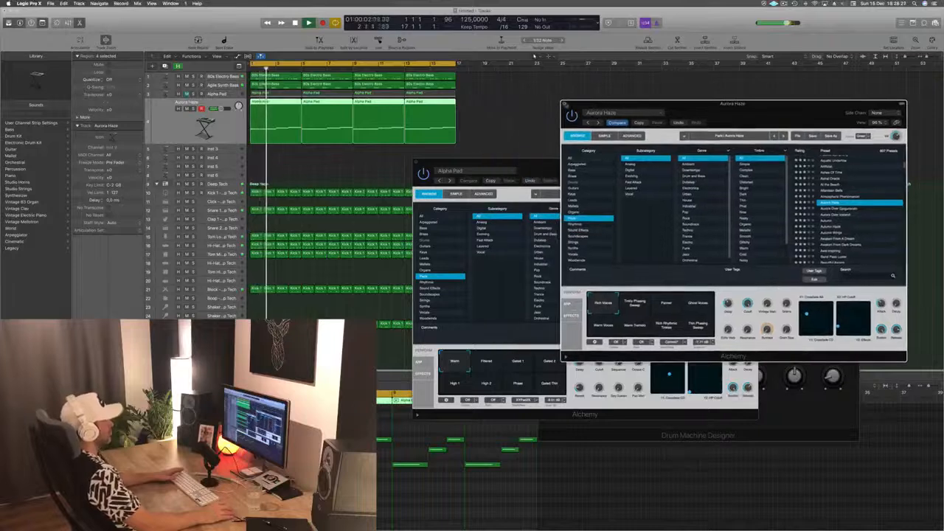
pyautogui.click(564, 104)
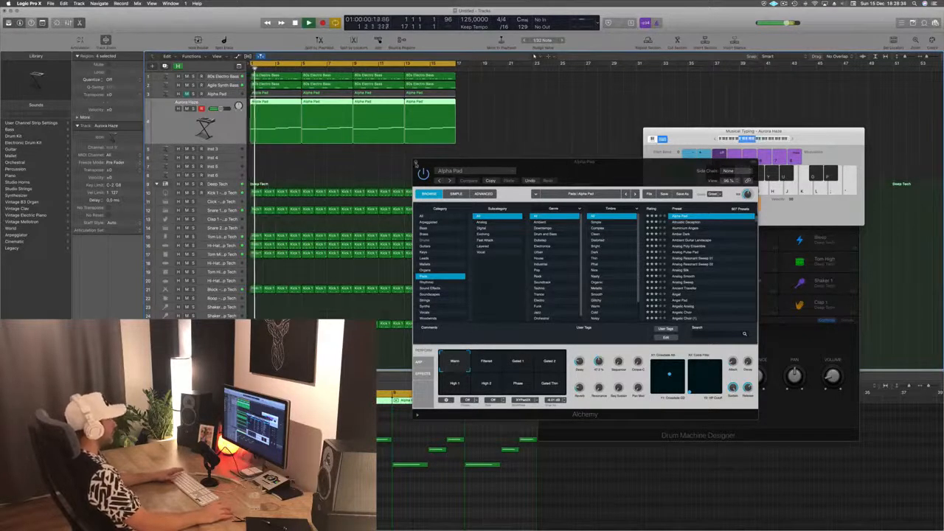
# Step: Close the Alpha Pad Alchemy window, play the loop, then close the Aurora Haze Alchemy window
pyautogui.click(416, 163)
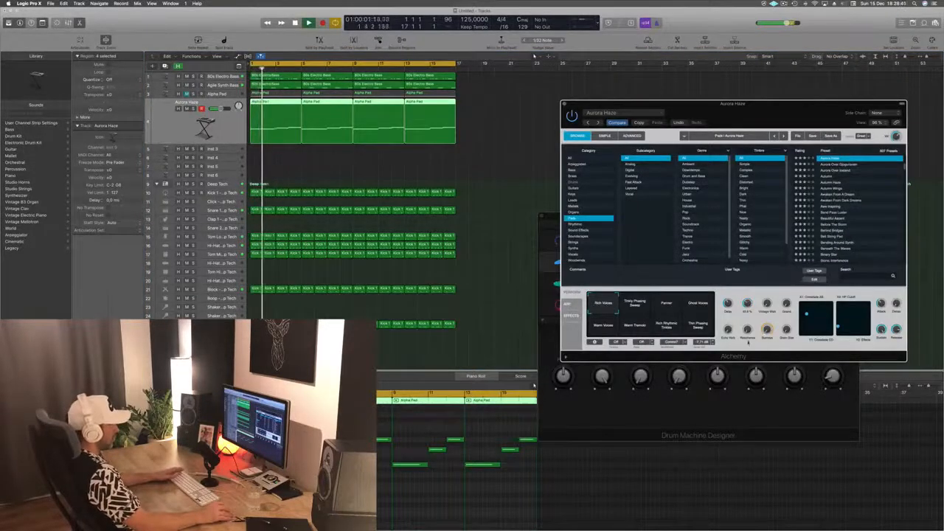
pyautogui.press('space')
pyautogui.press('space')
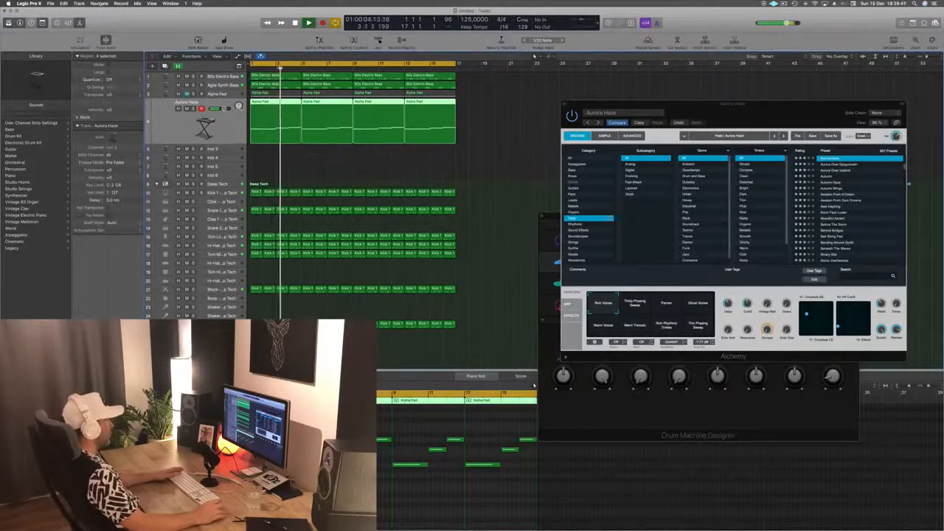
pyautogui.moveTo(789, 104); pyautogui.dragTo(713, 81)
pyautogui.click(433, 114)
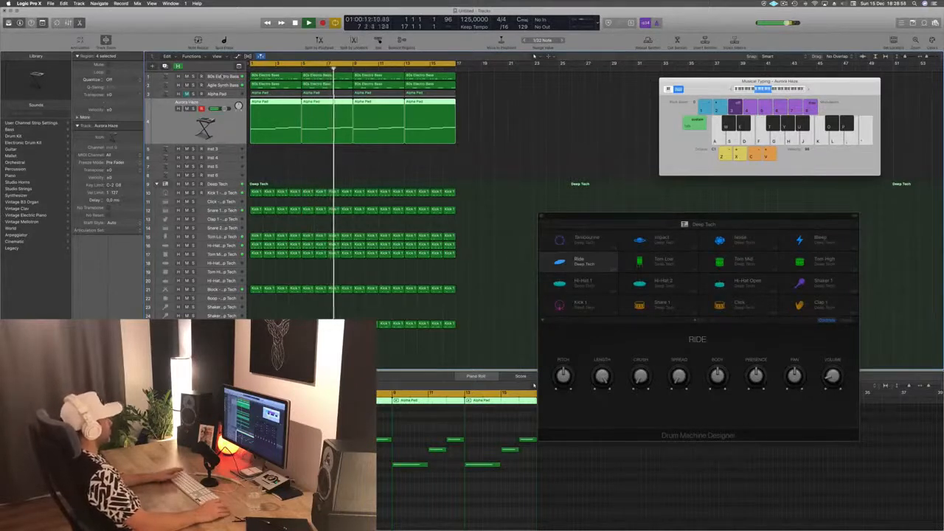
# Step: Adjust the LP Cutoff of the 80s Electro Bass in Alchemy while the loop plays from the start, and close its window
pyautogui.press('Up')
pyautogui.press('Up')
pyautogui.press('Up')
pyautogui.press('Return')
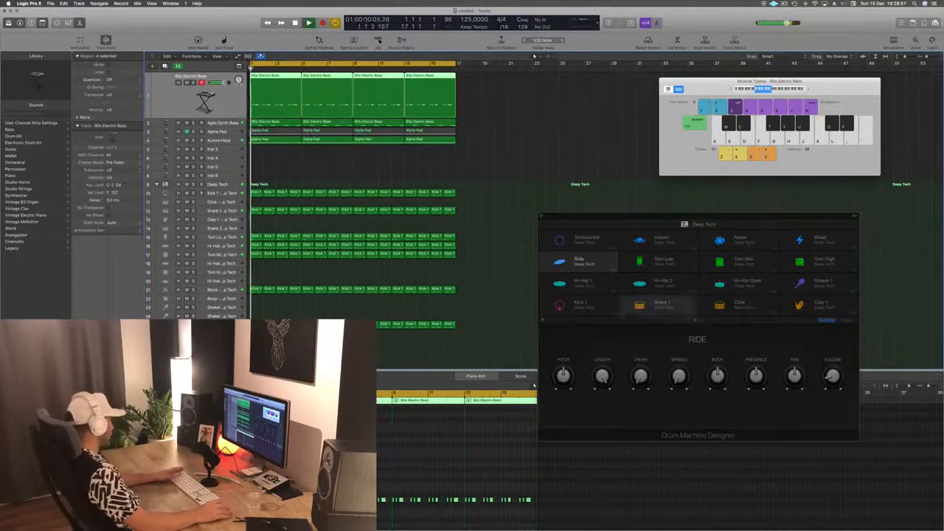
pyautogui.press('v')
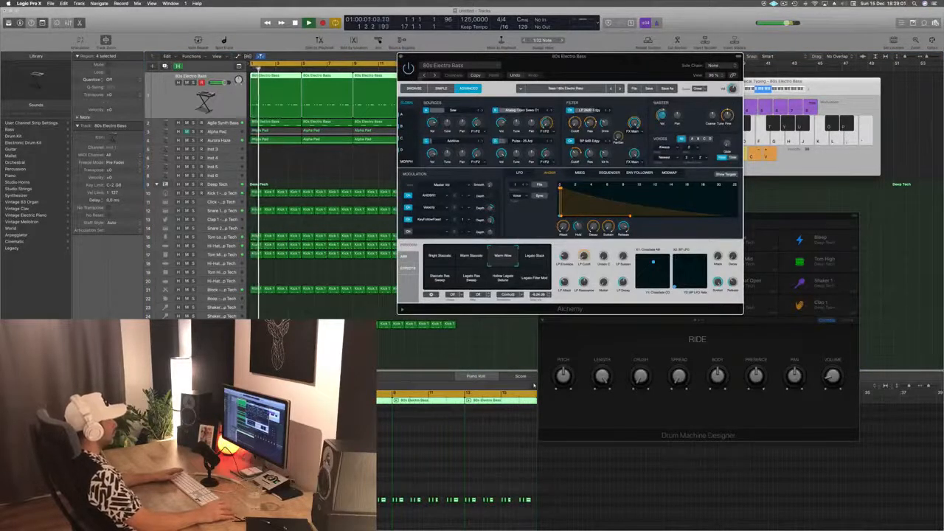
pyautogui.click(414, 88)
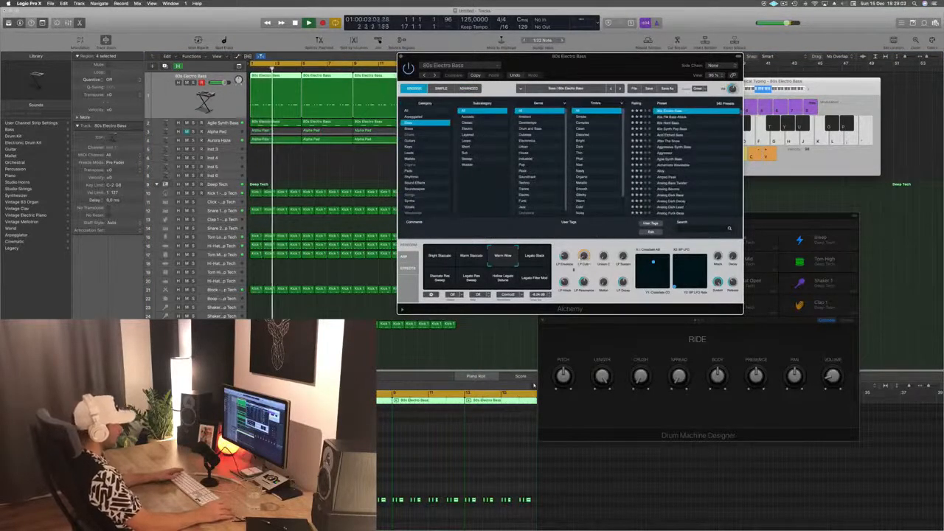
pyautogui.moveTo(585, 256); pyautogui.dragTo(586, 248)
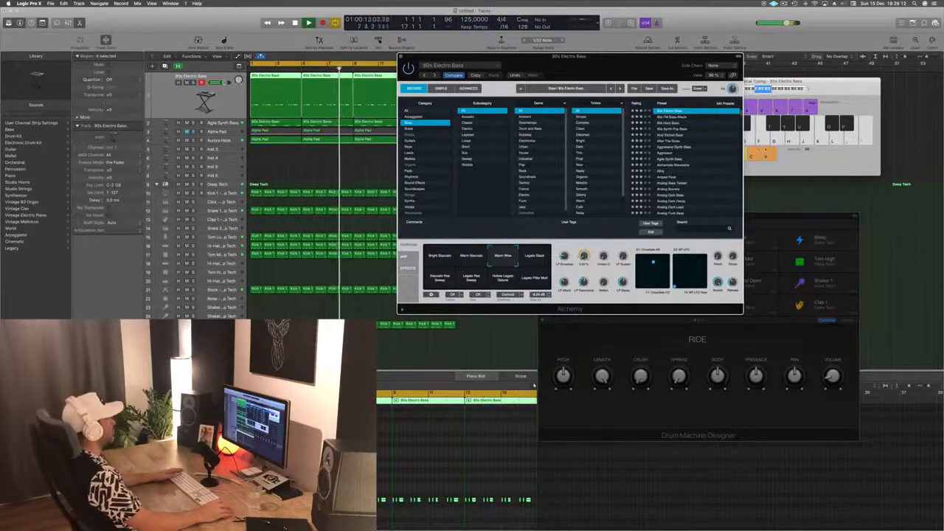
pyautogui.press('super+w')
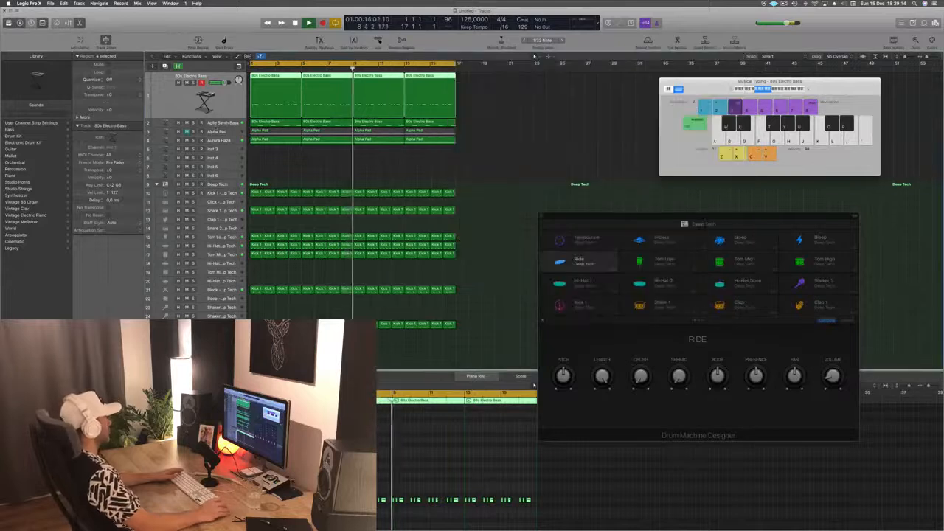
# Step: Close the Drum Machine Designer window and copy the first hi-hat region from track 16 to the empty hi-hat track 18 at bar 1
pyautogui.press('Down')
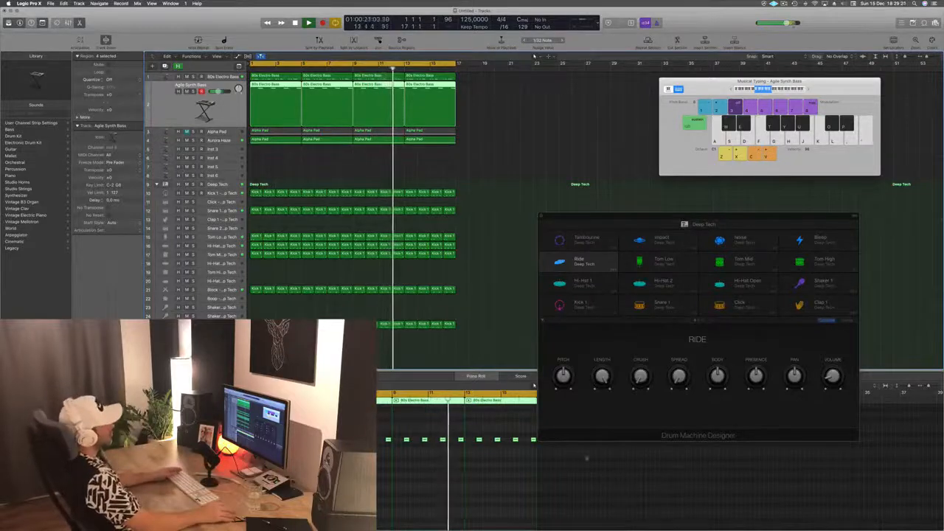
pyautogui.moveTo(744, 219); pyautogui.dragTo(700, 61)
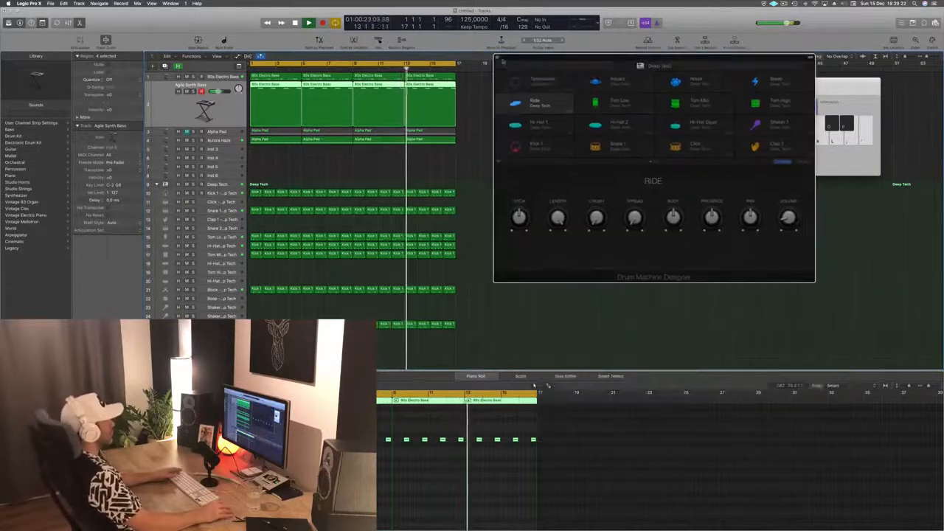
pyautogui.click(498, 57)
pyautogui.scroll(-1, 395, 172)
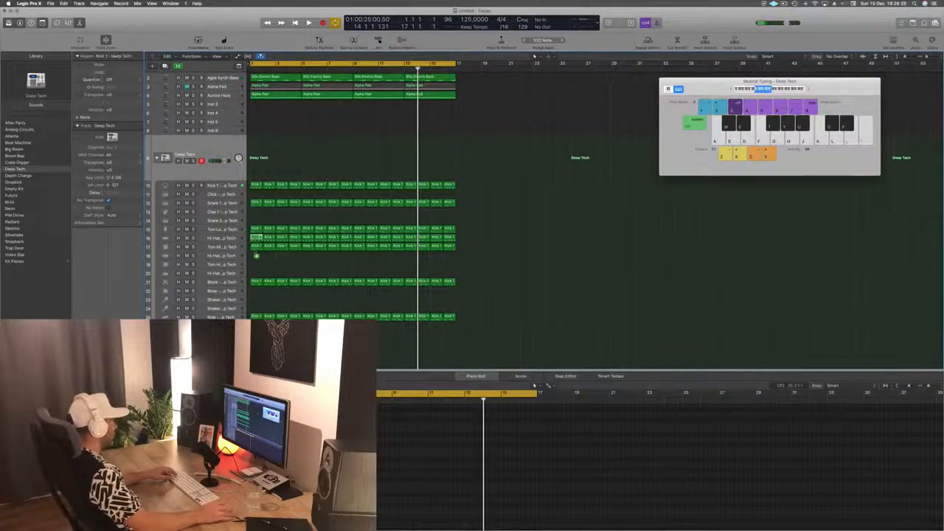
pyautogui.moveTo(256, 255); pyautogui.dragTo(257, 255)
# Step: Duplicate the copied hi-hat region's notes into the gaps to form a continuous sixteenth-note pattern, and play it from the start
pyautogui.click(534, 385)
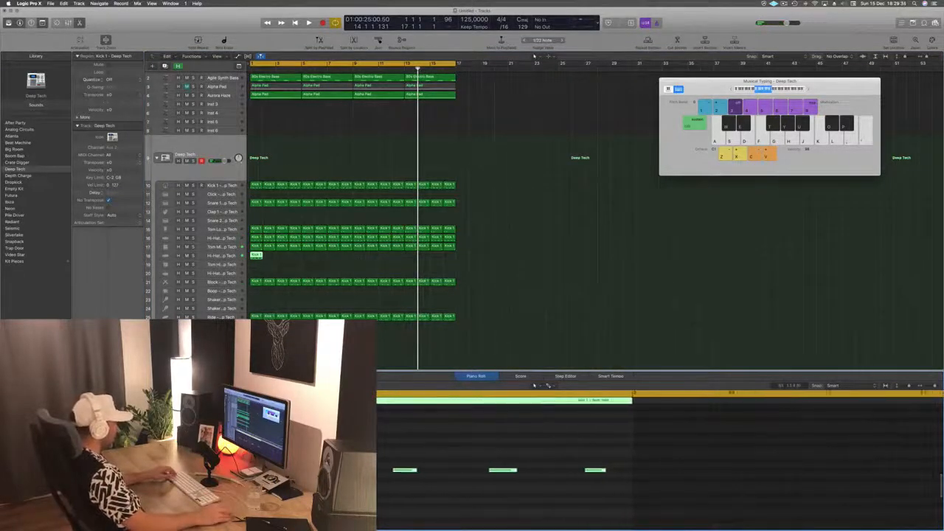
pyautogui.moveTo(307, 470); pyautogui.dragTo(629, 518)
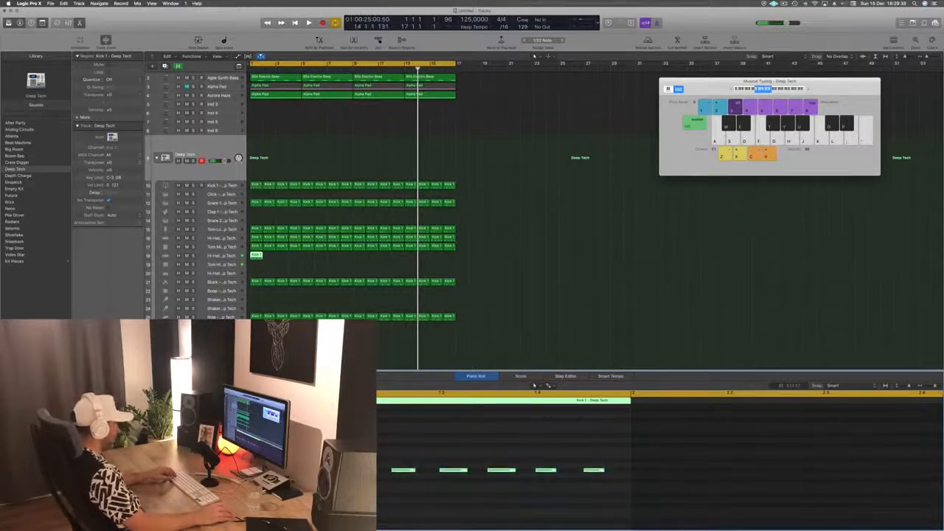
pyautogui.moveTo(594, 470); pyautogui.dragTo(618, 470)
pyautogui.press('space')
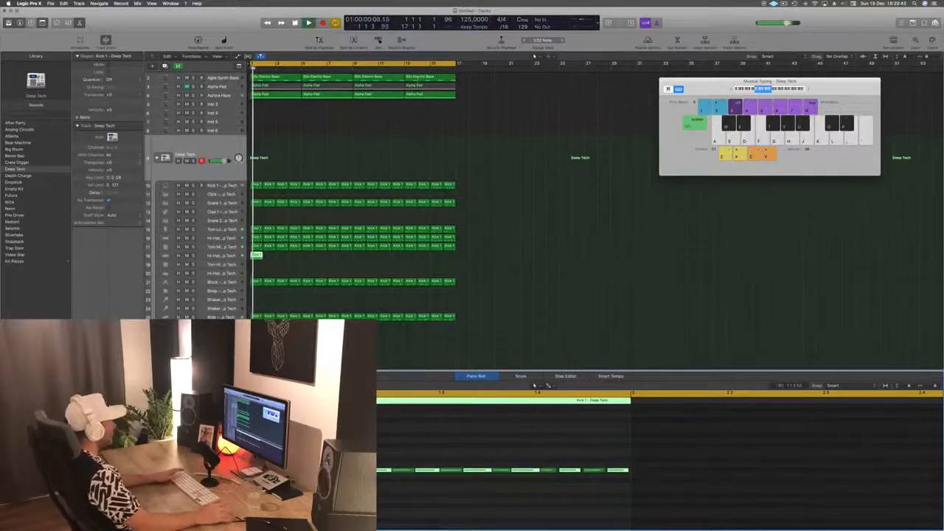
# Step: Repeat the one-bar Hi-Hat 2 region along its track up to bar 17
pyautogui.click(221, 256)
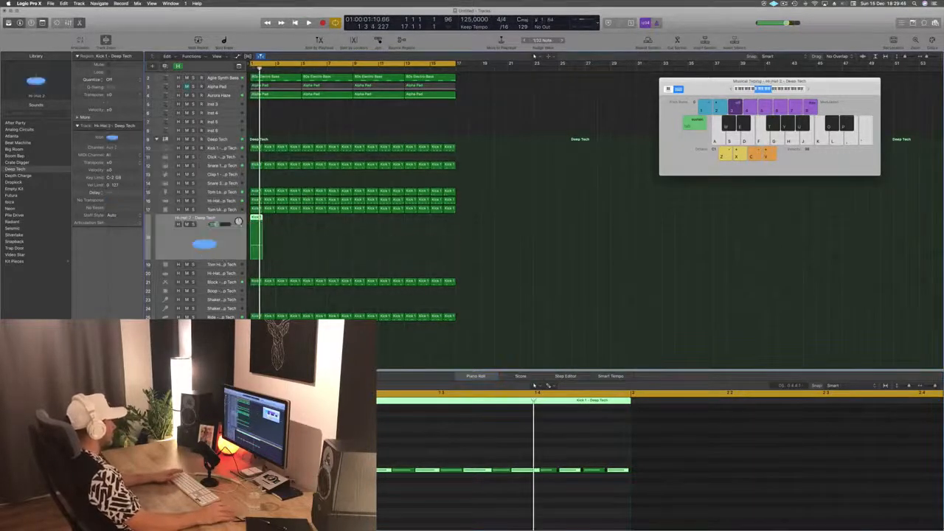
pyautogui.press('space')
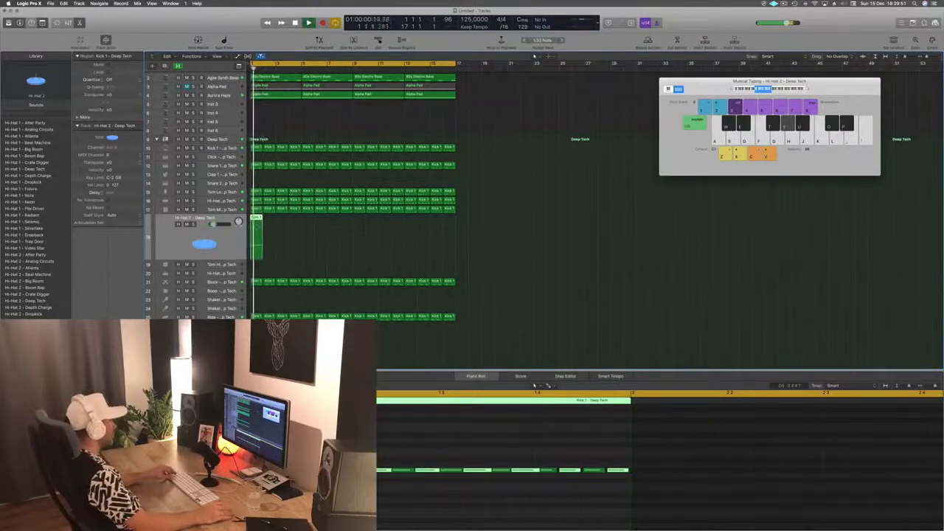
pyautogui.moveTo(257, 226); pyautogui.dragTo(360, 234)
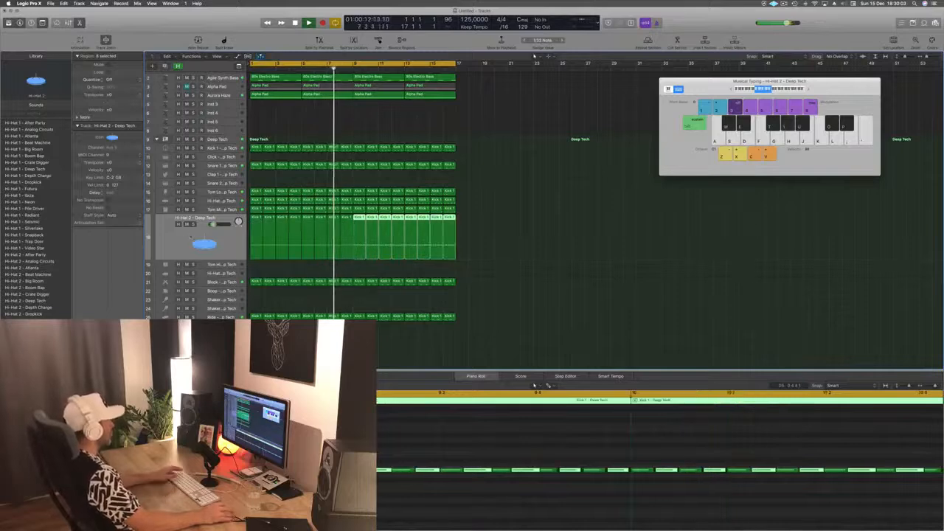
pyautogui.click(190, 237)
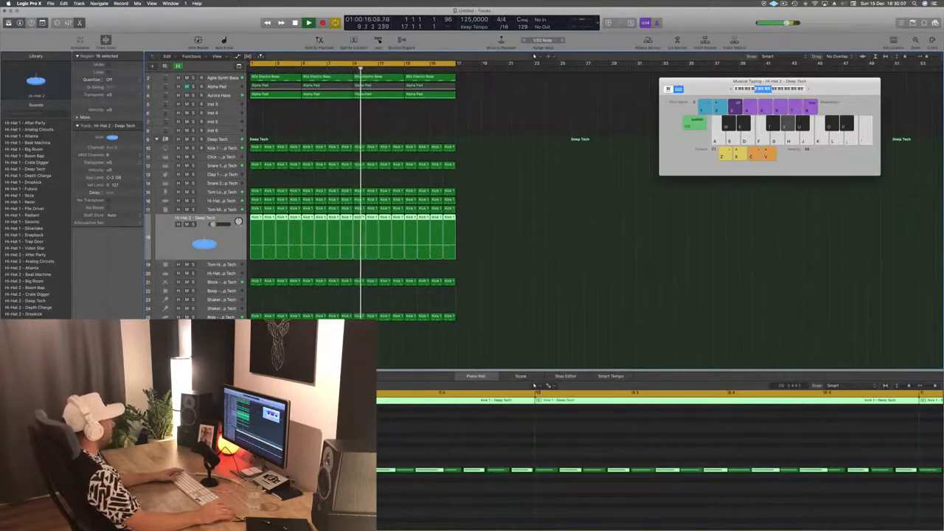
# Step: Cut the low end of Hi-Hat 2 in Channel EQ with a 24 dB/Oct low cut at about 455 Hz, then close the EQ
pyautogui.click(90, 336)
pyautogui.moveTo(148, 140); pyautogui.dragTo(240, 179)
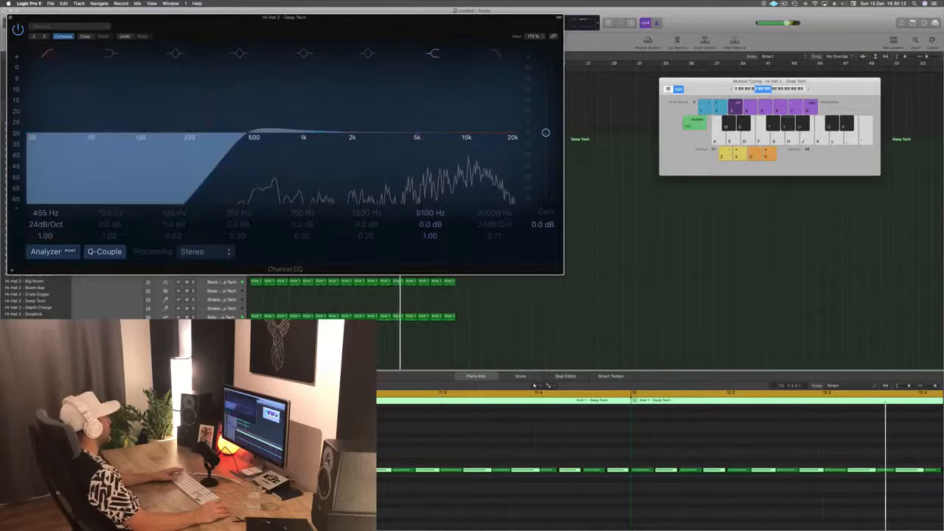
pyautogui.press('super+w')
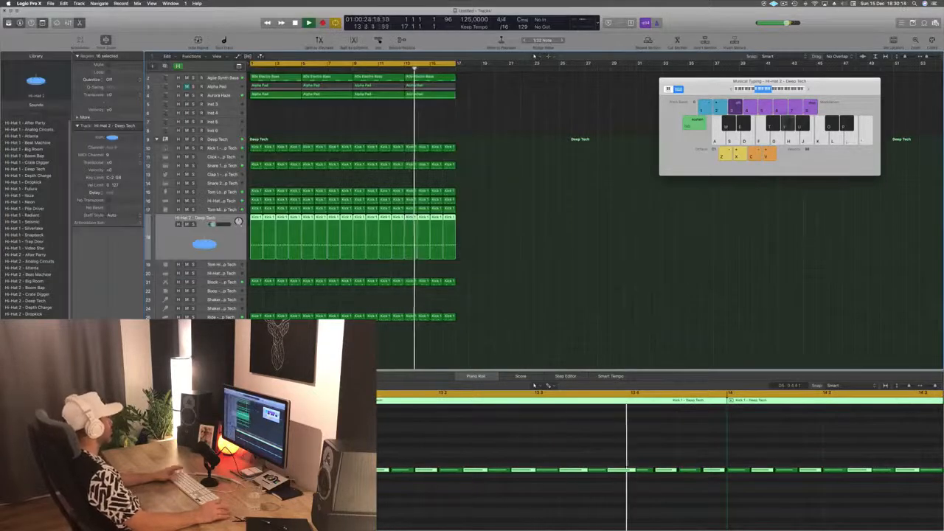
# Step: Select the empty Inst 3 track and load the Alchemy synthesizer on it
pyautogui.click(222, 316)
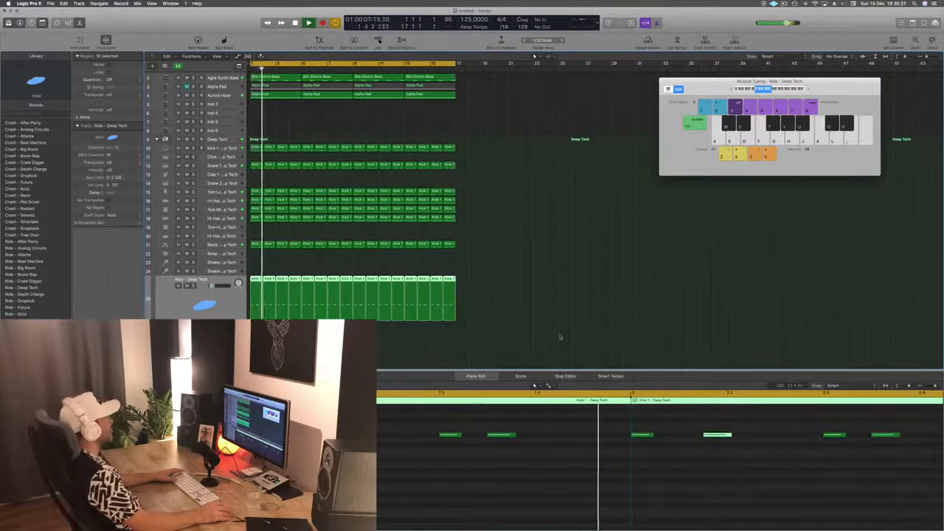
pyautogui.scroll(1, 559, 337)
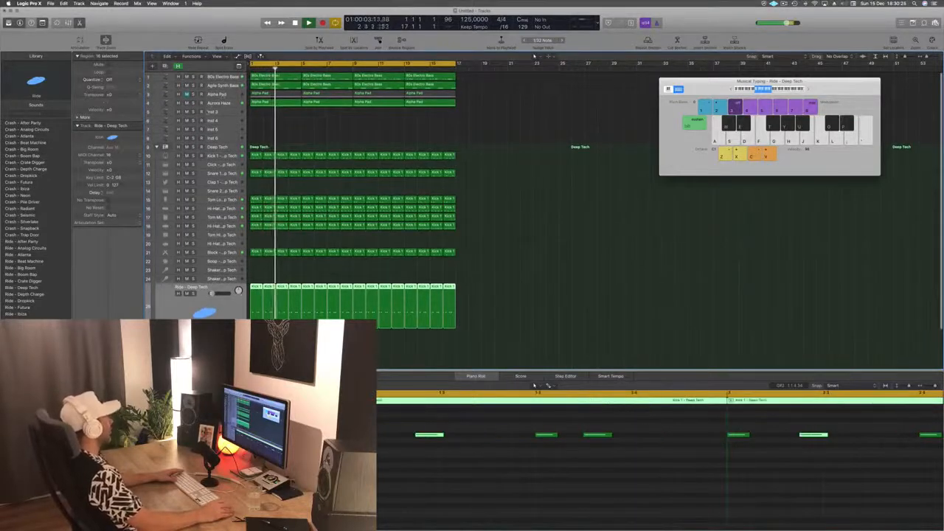
pyautogui.click(215, 104)
pyautogui.click(227, 150)
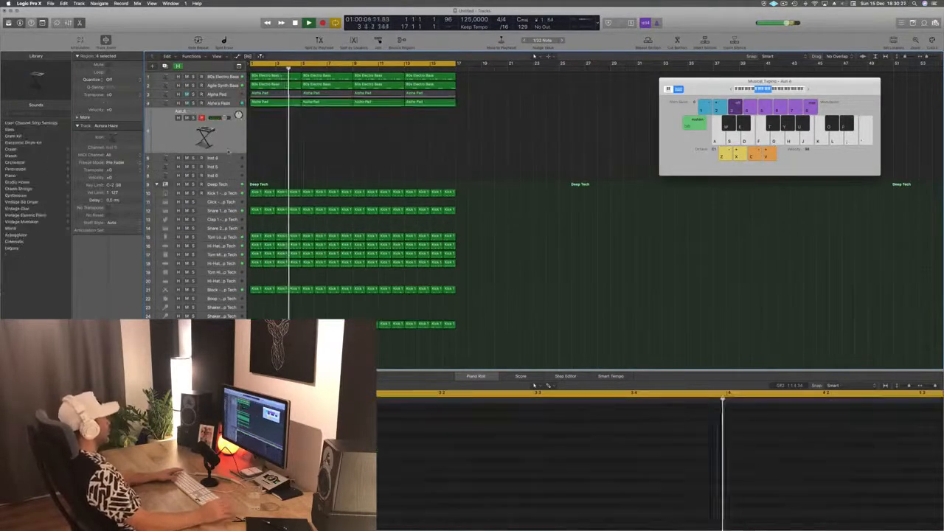
pyautogui.press('space')
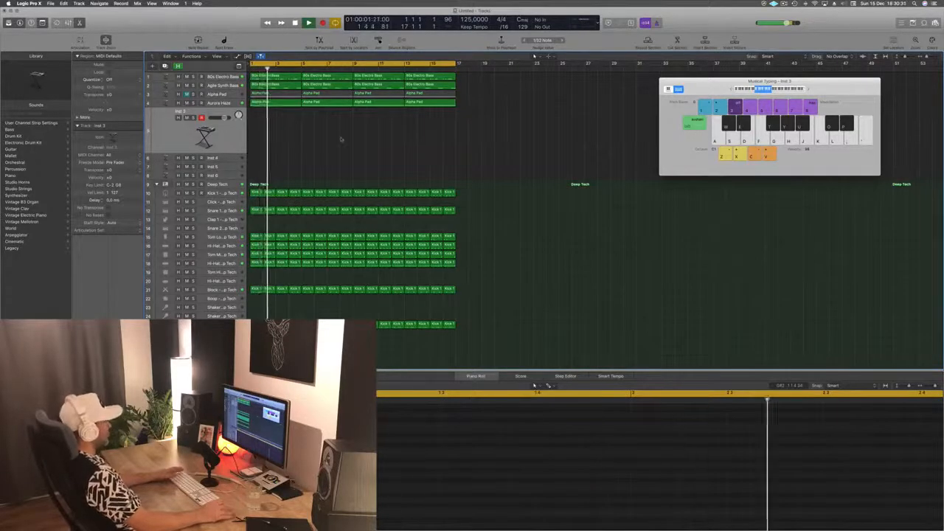
pyautogui.press('v')
pyautogui.moveTo(261, 30); pyautogui.dragTo(553, 98)
pyautogui.click(784, 3)
pyautogui.click(725, 28)
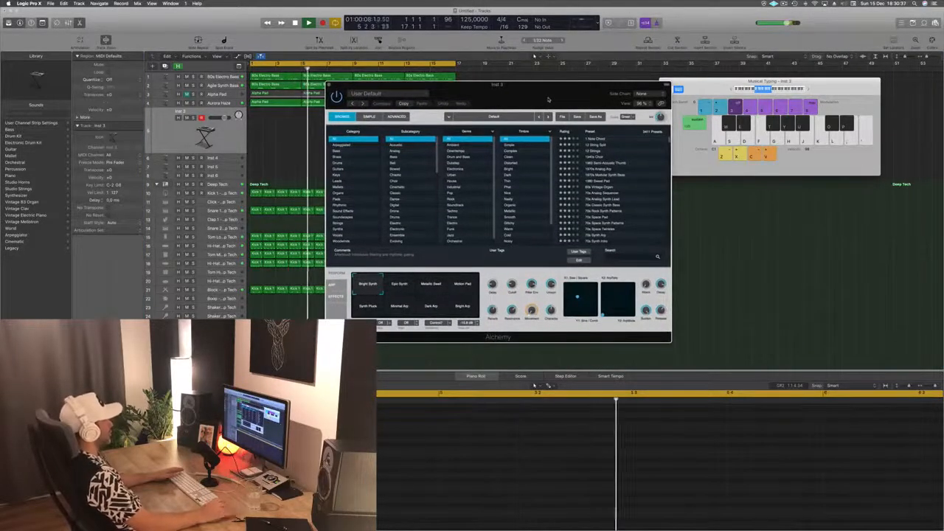
# Step: Filter the Alchemy presets by the Downtempo genre and load the 12 Strings preset
pyautogui.click(463, 151)
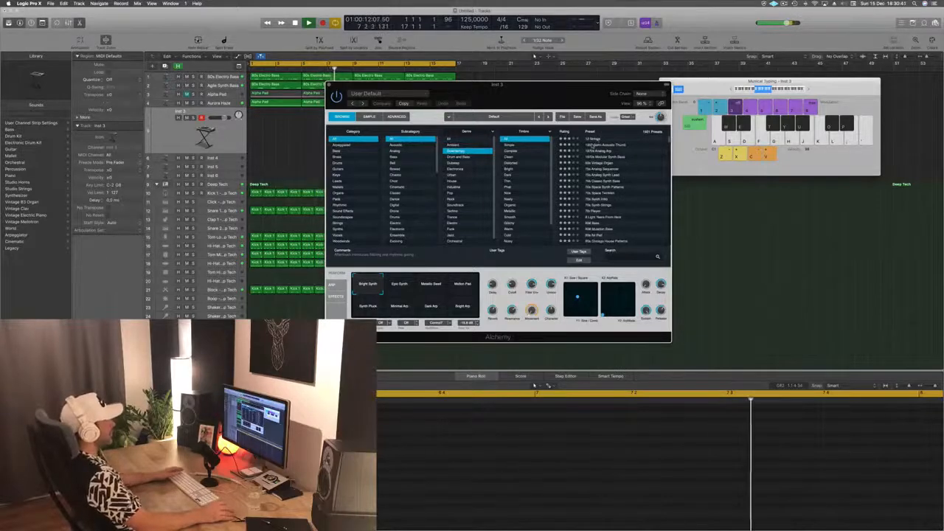
pyautogui.moveTo(576, 103); pyautogui.dragTo(598, 142)
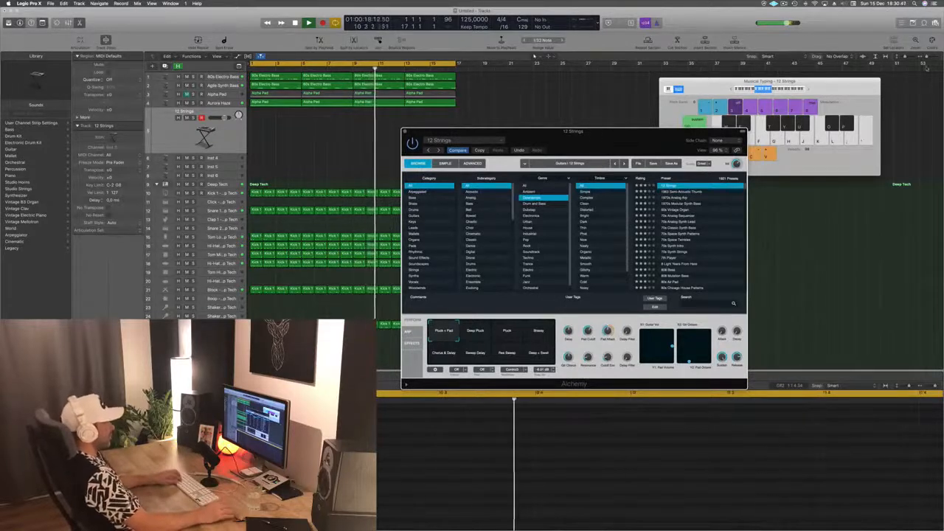
# Step: Raise the Musical Typing range to octave C3 and play test notes on the 12 Strings sound
pyautogui.click(777, 89)
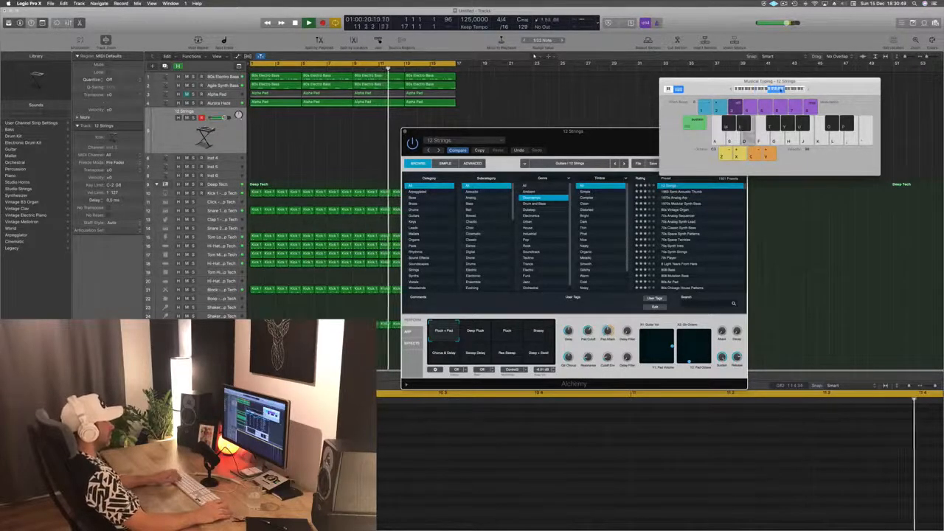
pyautogui.click(676, 139)
pyautogui.moveTo(676, 139); pyautogui.dragTo(636, 138)
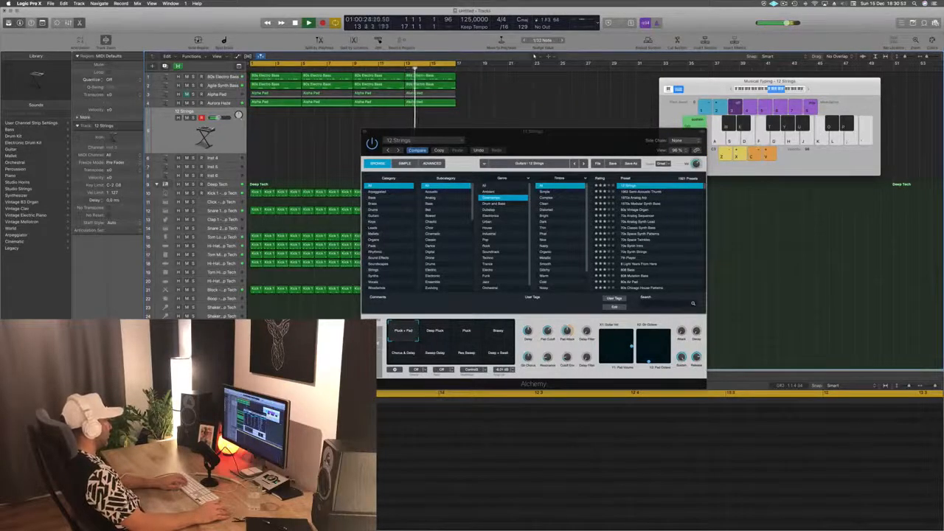
pyautogui.press('j')
pyautogui.press('k')
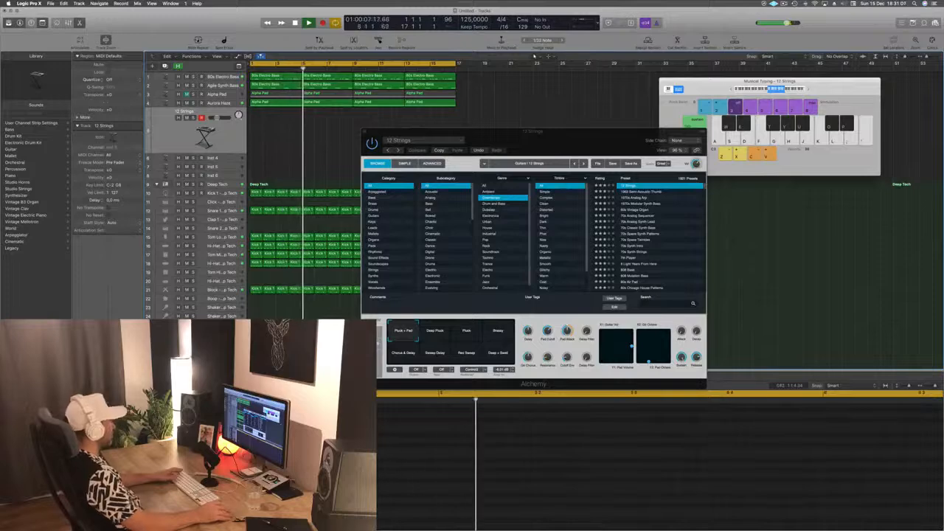
# Step: Open a SilverVerb reverb on the synth's aux channel and play test notes through it
pyautogui.click(125, 365)
pyautogui.moveTo(214, 29); pyautogui.dragTo(484, 89)
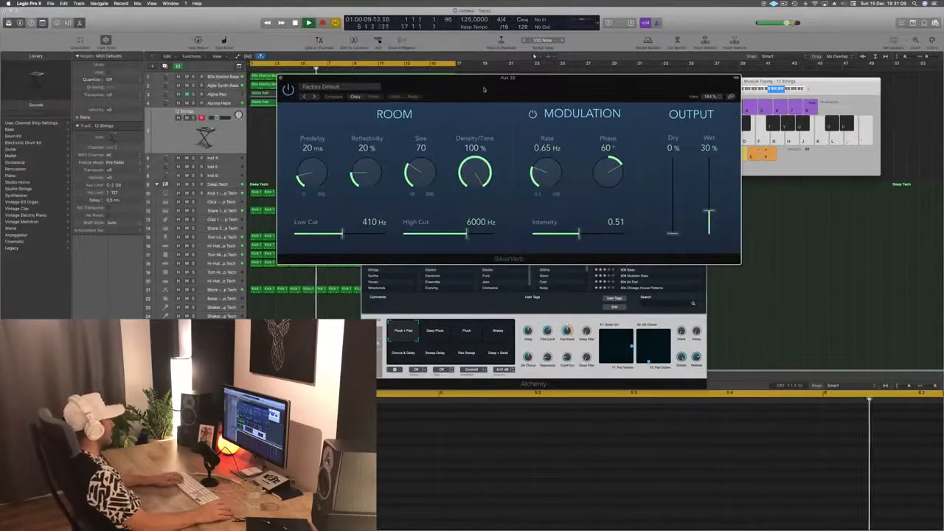
pyautogui.click(811, 244)
pyautogui.press('f')
pyautogui.press('f')
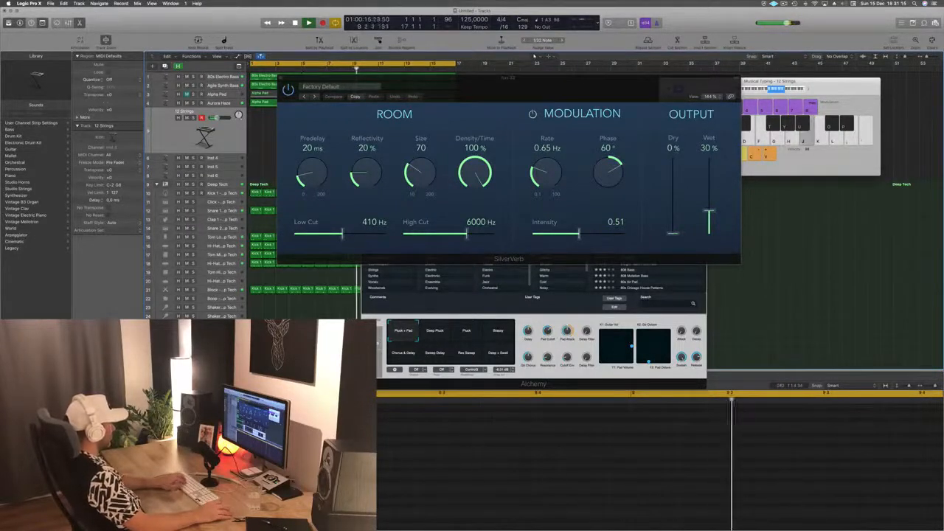
pyautogui.press('k')
# Step: Set SilverVerb's wet output to 100%, load its grandiose preset, and close the reverb
pyautogui.moveTo(708, 218); pyautogui.dragTo(714, 123)
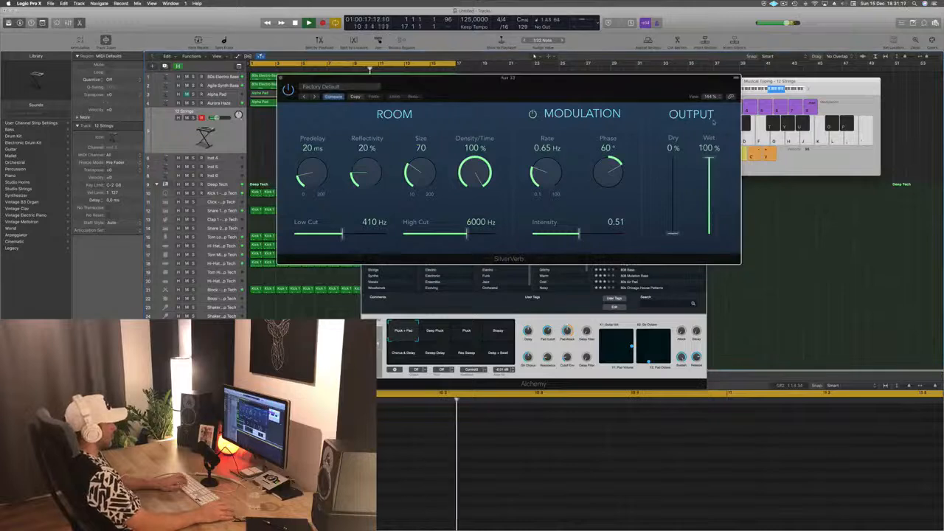
pyautogui.click(347, 87)
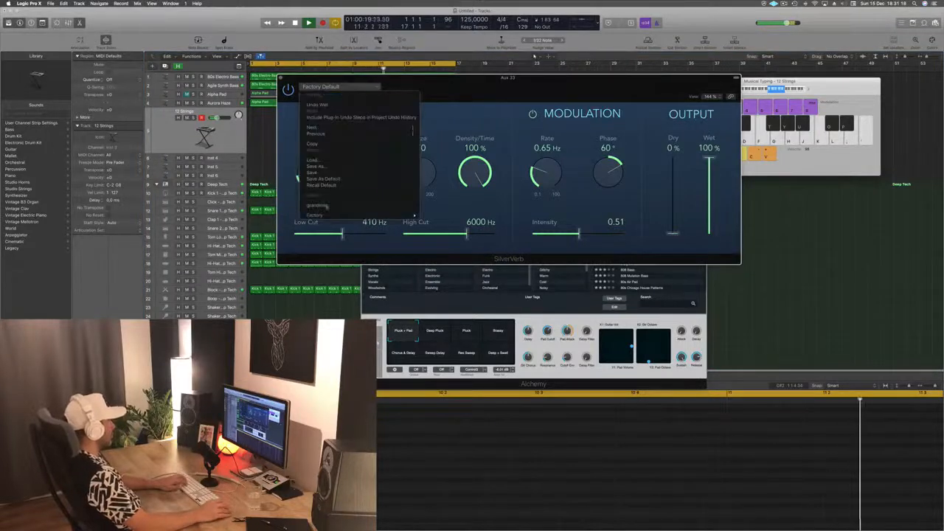
pyautogui.click(328, 207)
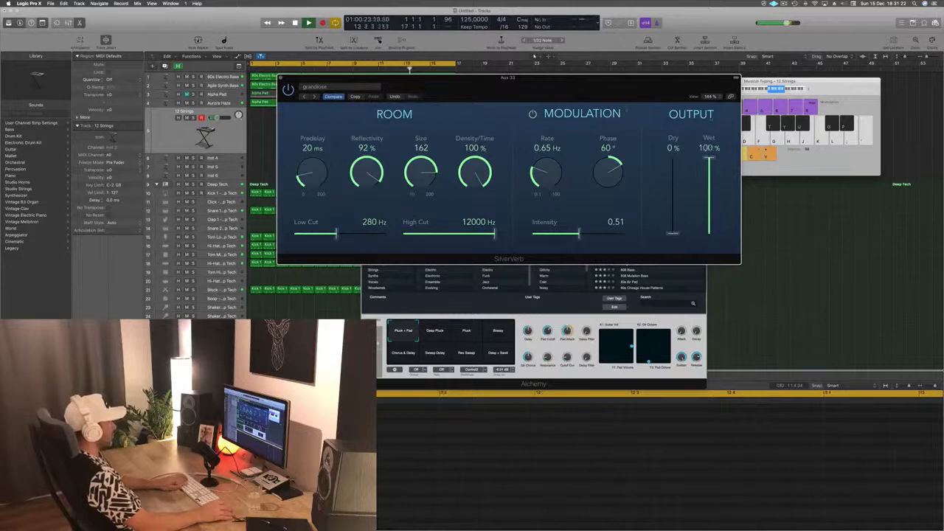
pyautogui.moveTo(436, 84); pyautogui.dragTo(361, 85)
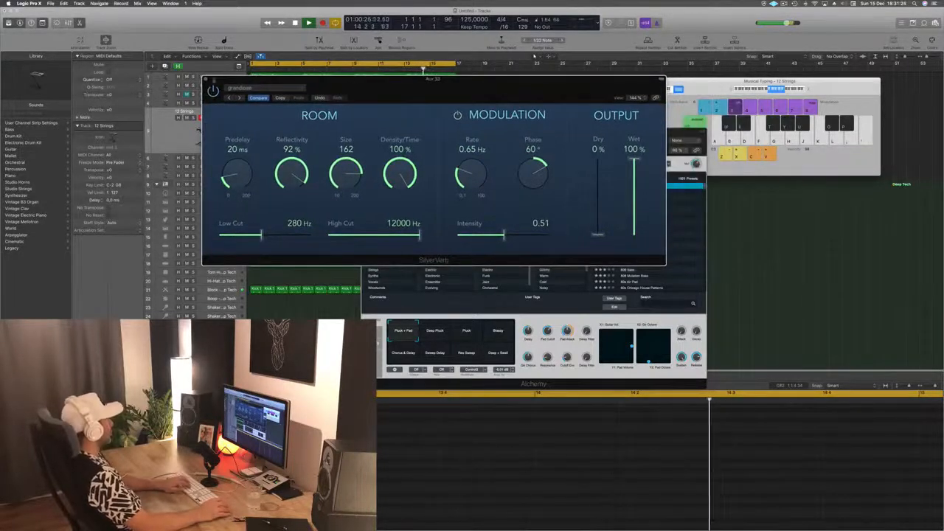
pyautogui.click(205, 79)
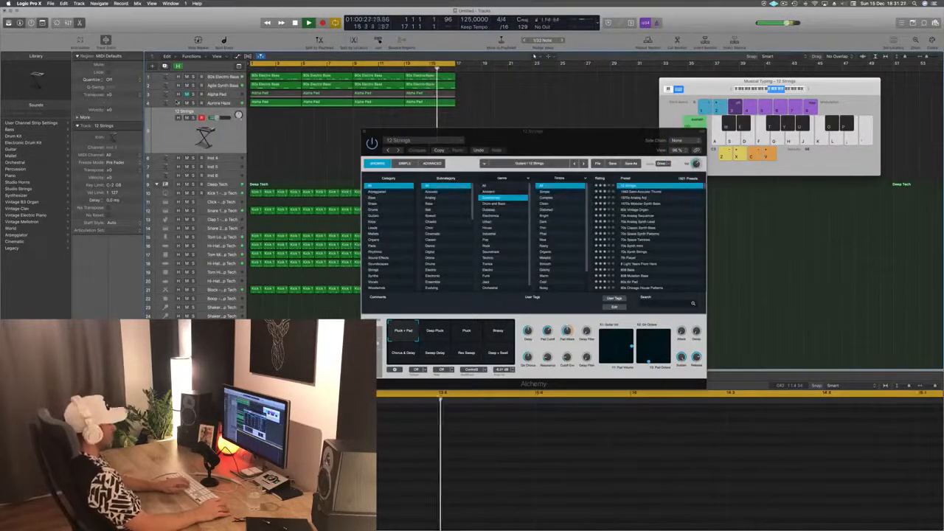
# Step: Audition the 1963 Semi-Acoustic Thumb and 1970s Analog Arp presets in Alchemy
pyautogui.moveTo(567, 143); pyautogui.dragTo(642, 152)
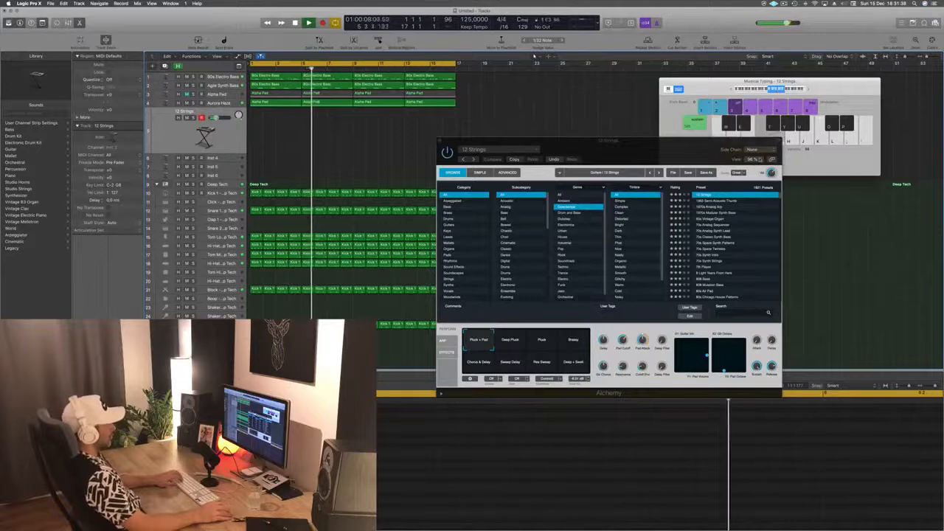
pyautogui.click(716, 200)
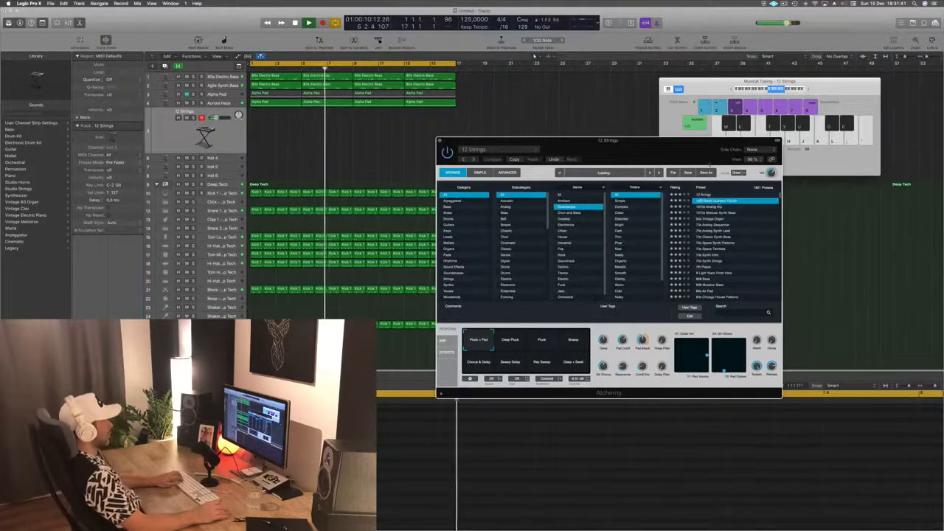
pyautogui.moveTo(701, 152); pyautogui.dragTo(643, 143)
pyautogui.press('g')
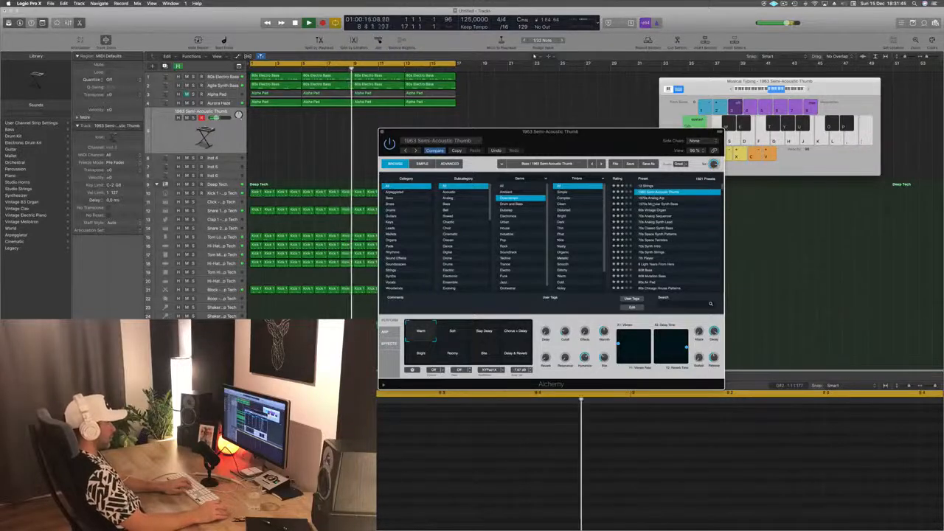
pyautogui.click(655, 199)
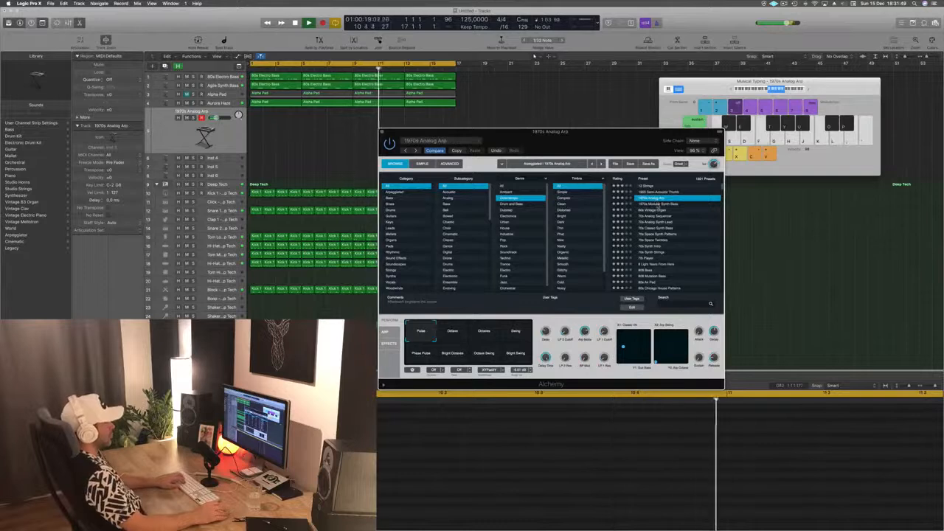
# Step: Load the 1970s Modular Synth Bass preset in Alchemy and try a few high notes on it
pyautogui.click(657, 204)
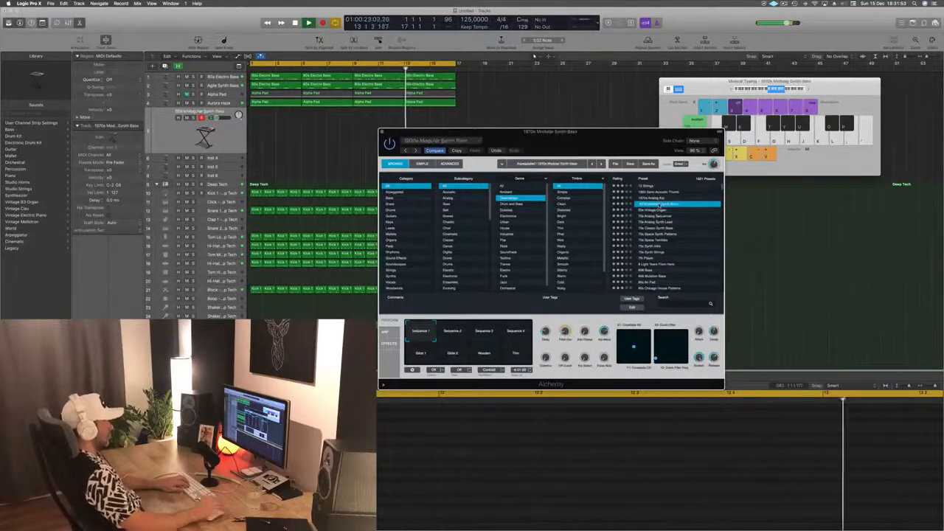
pyautogui.press(';')
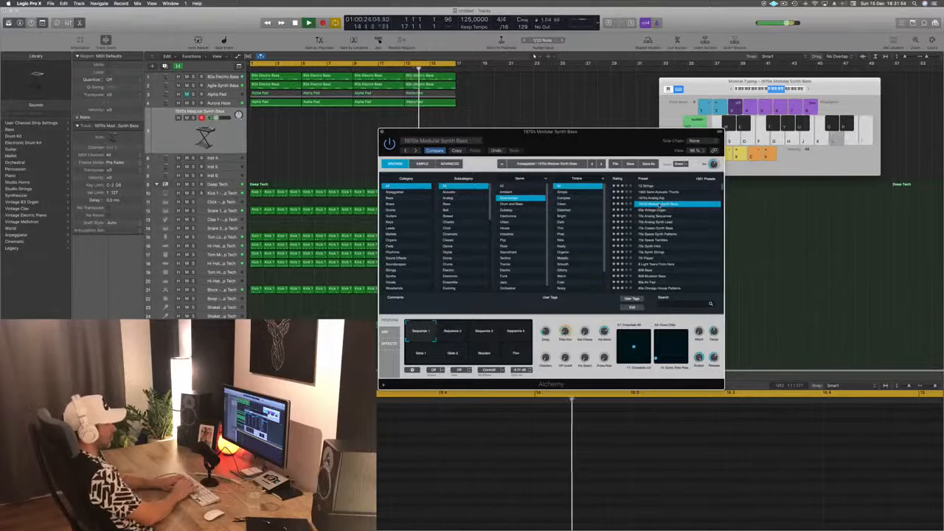
pyautogui.press("'")
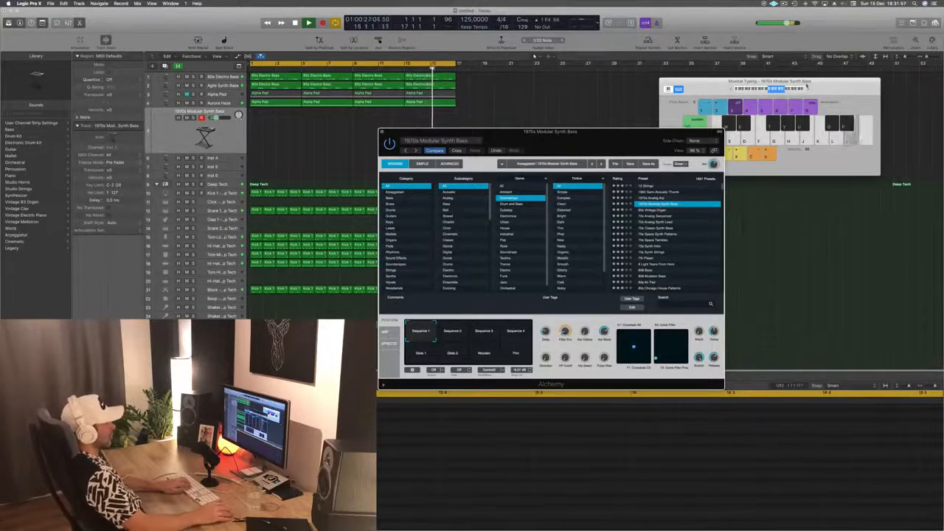
# Step: Try a different Musical Typing range, return to octave C3, and play a short melody on the synth bass
pyautogui.click(807, 87)
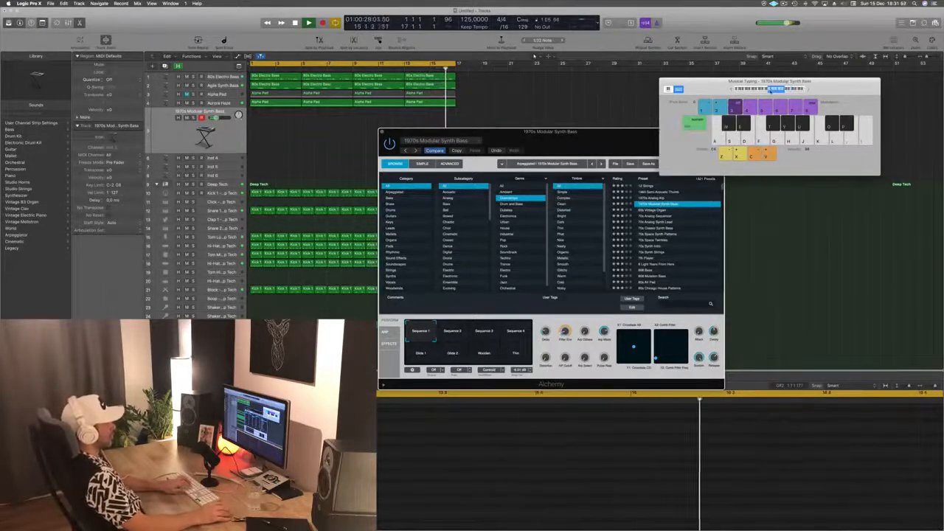
pyautogui.press('g')
pyautogui.press('h')
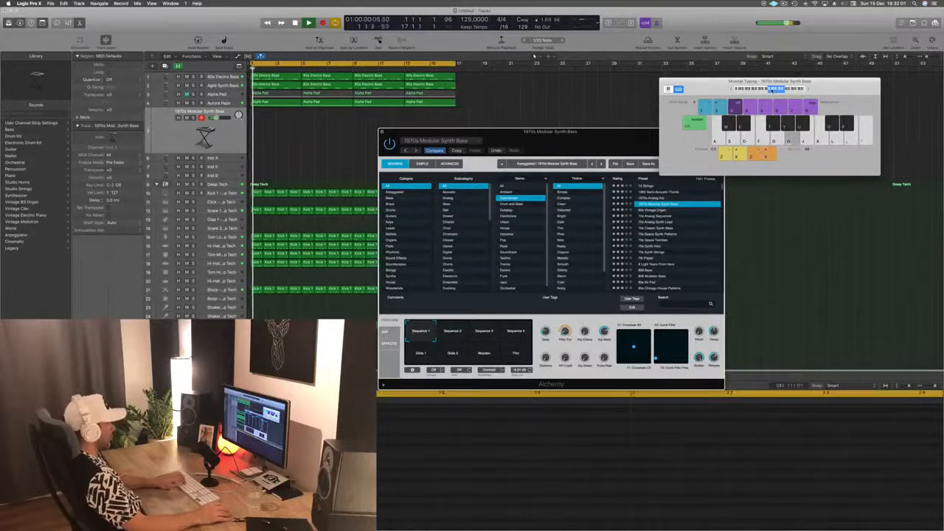
pyautogui.press('j')
pyautogui.press('d')
pyautogui.press('f')
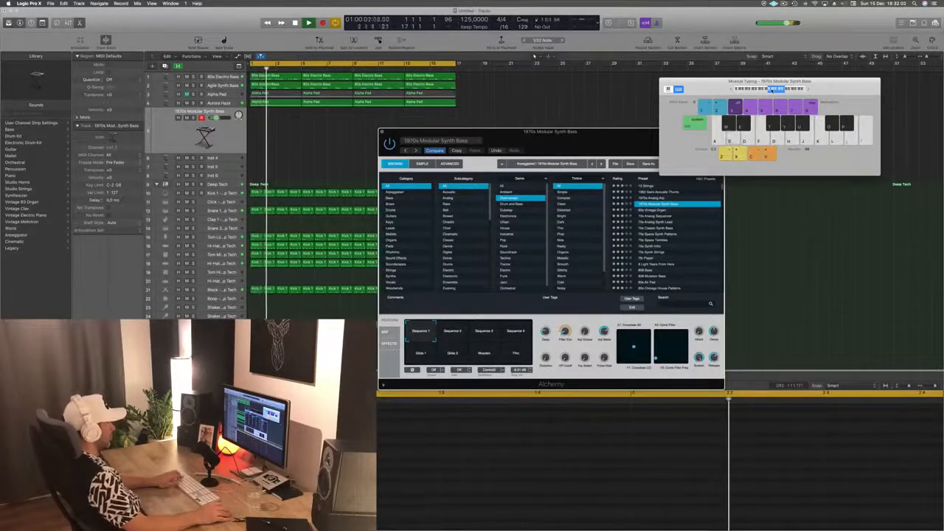
pyautogui.press('d')
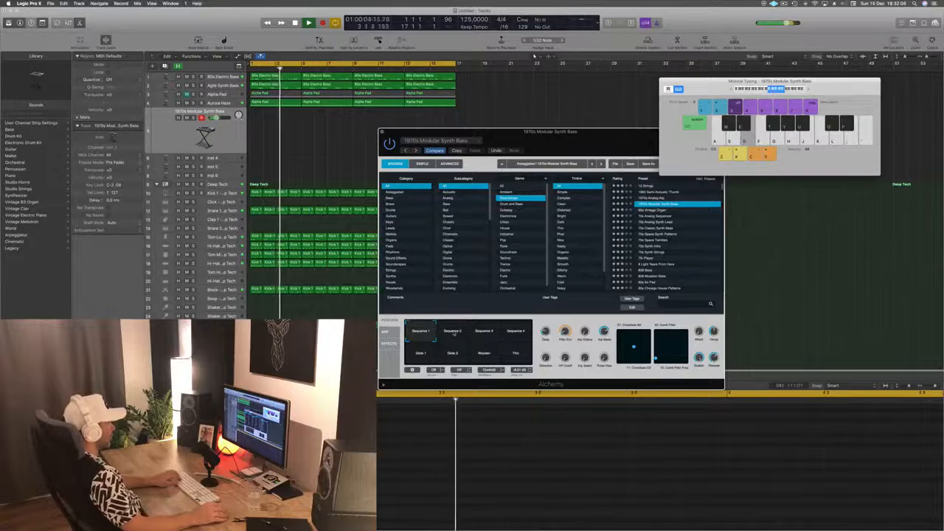
# Step: Switch through the synth bass's Sequence 2 and Sequence 3 performance snapshots to Sequence 4
pyautogui.click(453, 333)
pyautogui.click(483, 332)
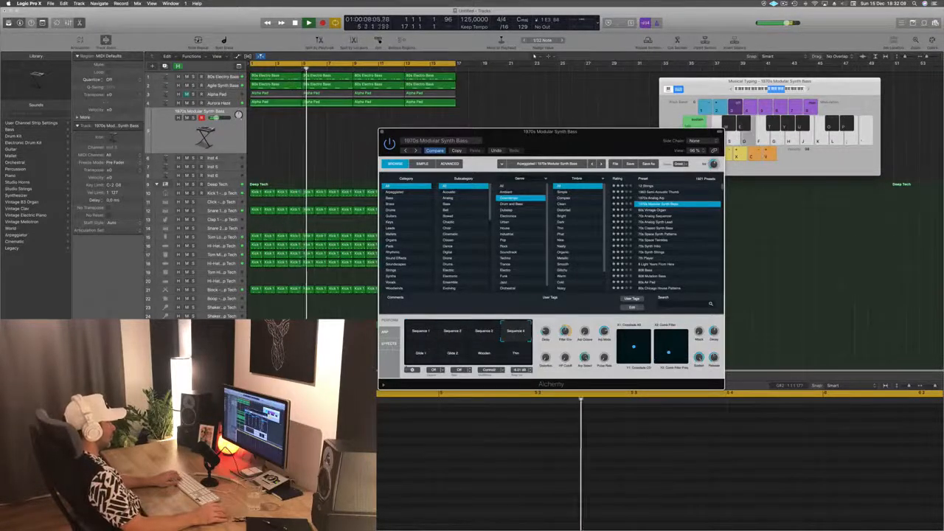
# Step: Try the synth bass's Glide 2, Wooden and Thin performance snapshots, and return to Sequence 1
pyautogui.click(424, 354)
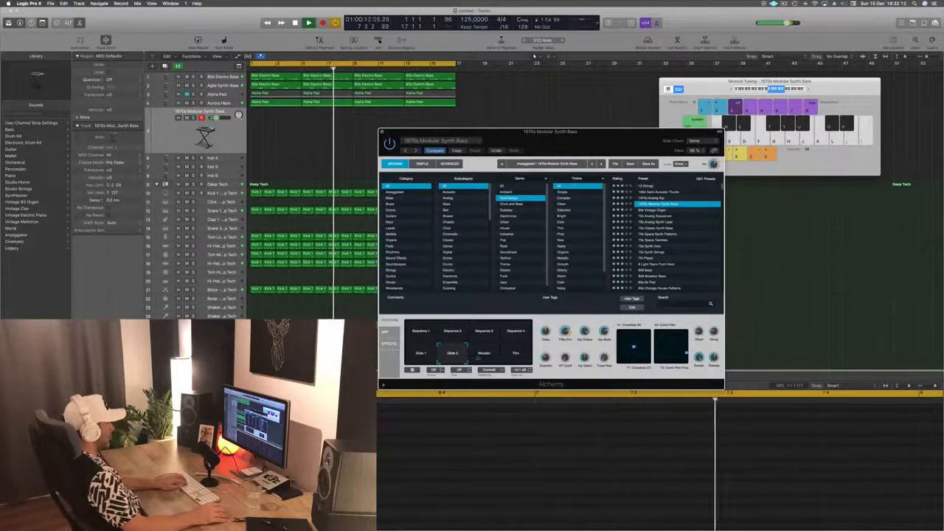
pyautogui.click(484, 354)
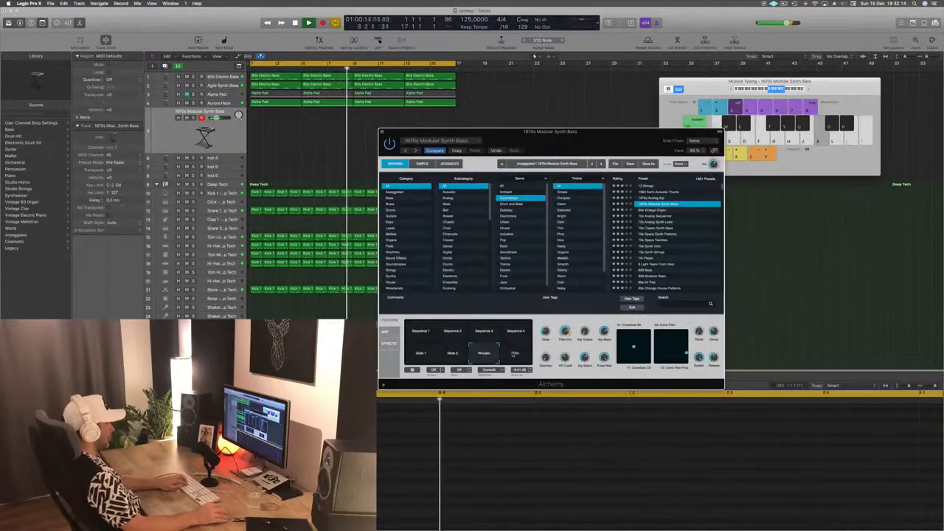
pyautogui.click(515, 353)
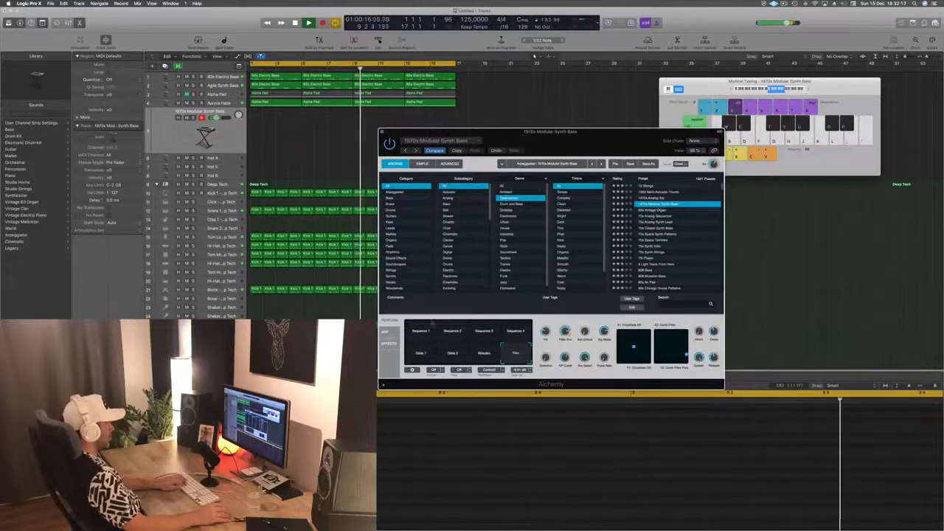
pyautogui.click(420, 332)
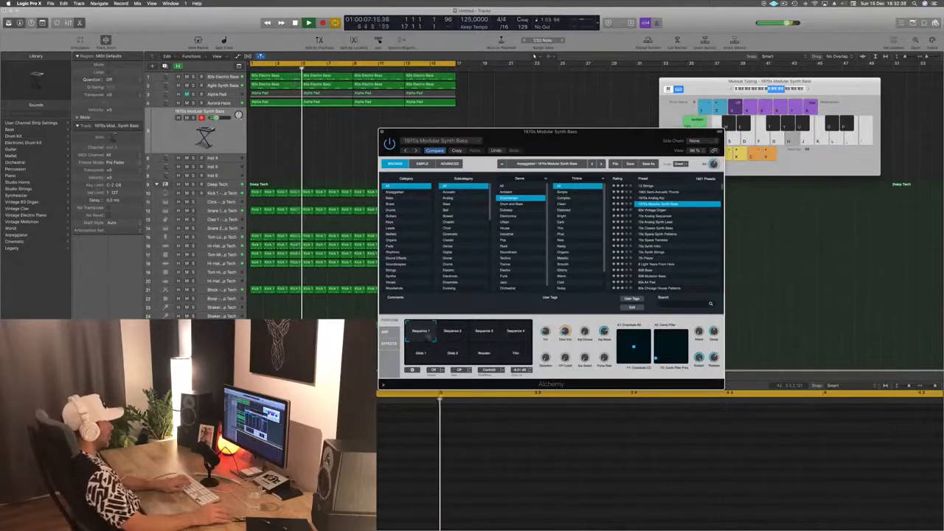
# Step: Adjust the synth bass's arpeggiator by setting its mode to Chord and turning off its sync and key trigger
pyautogui.click(388, 332)
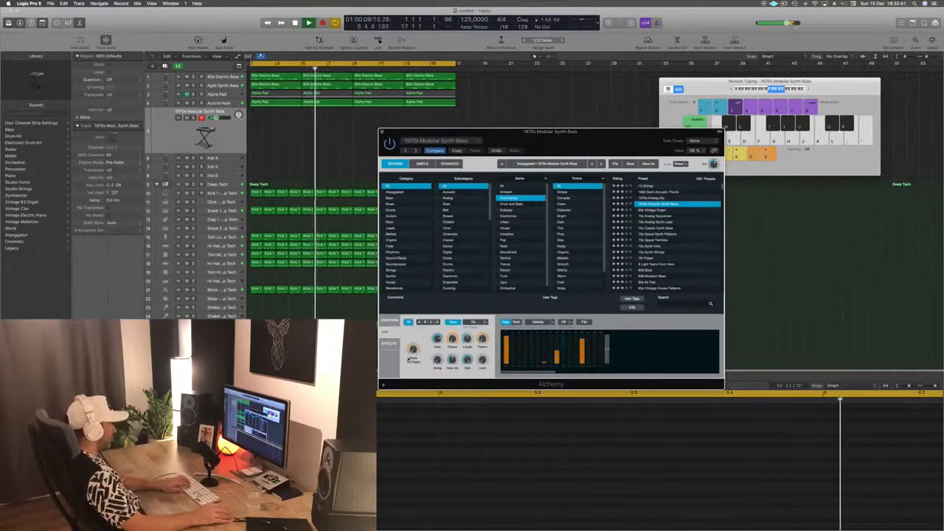
pyautogui.moveTo(413, 351); pyautogui.dragTo(413, 342)
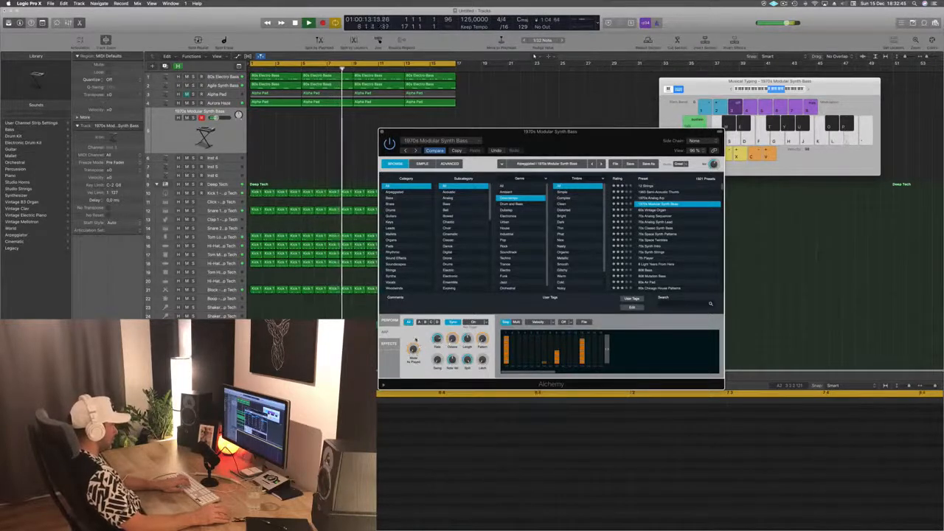
pyautogui.click(472, 322)
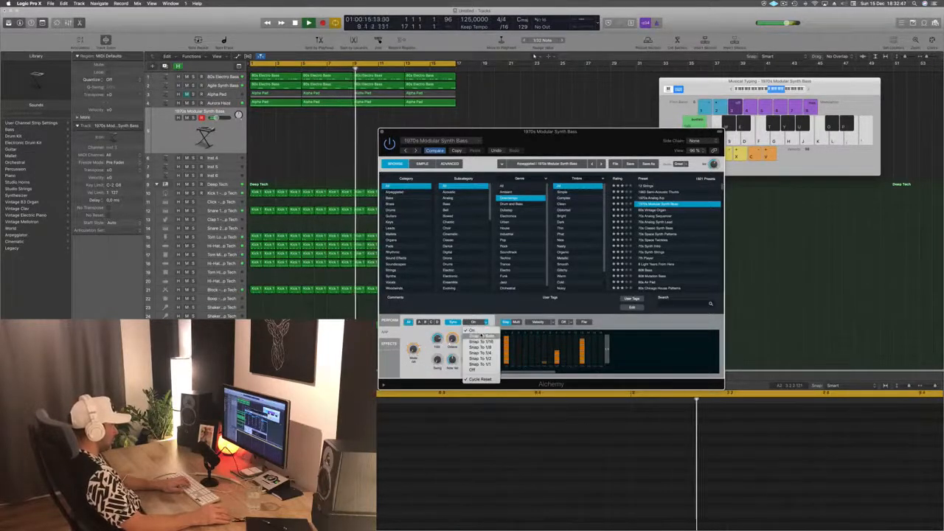
pyautogui.click(439, 338)
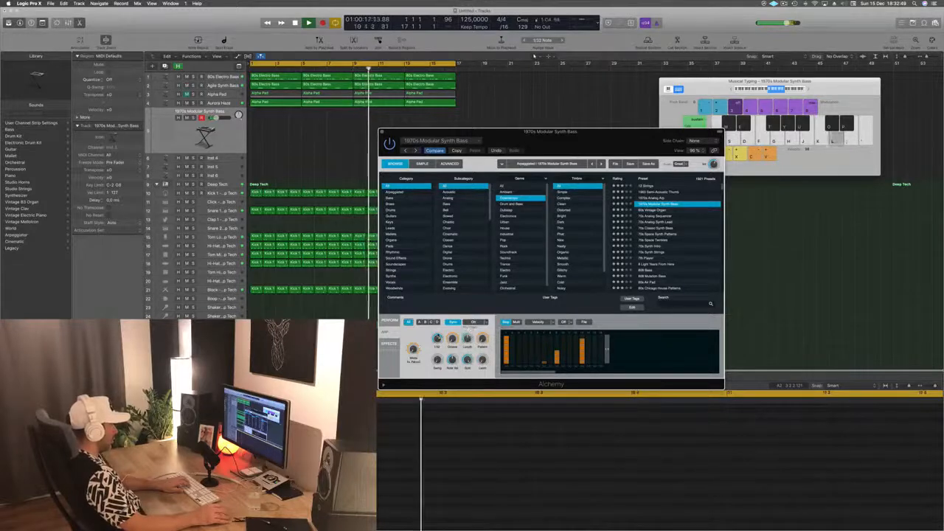
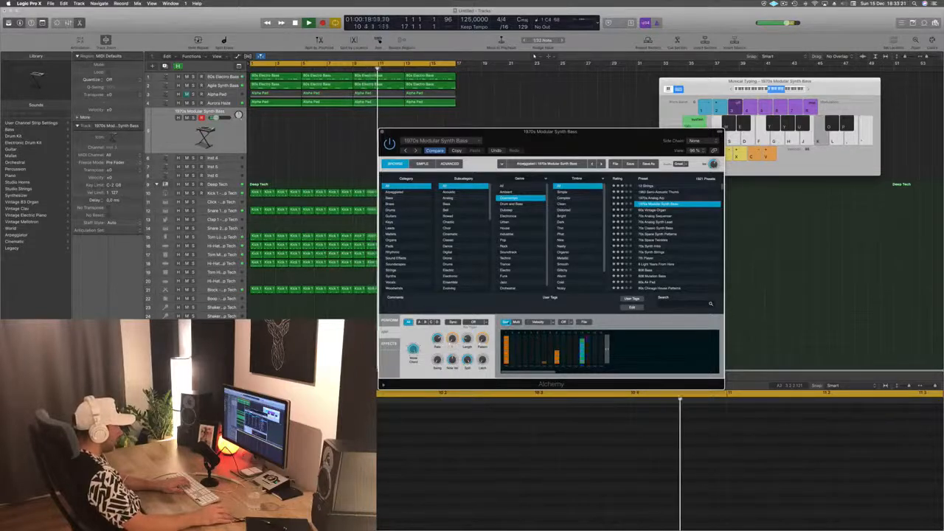
# Step: Show the multi-step arpeggiator pattern for source A, and alternate between two high notes to hear it
pyautogui.click(514, 322)
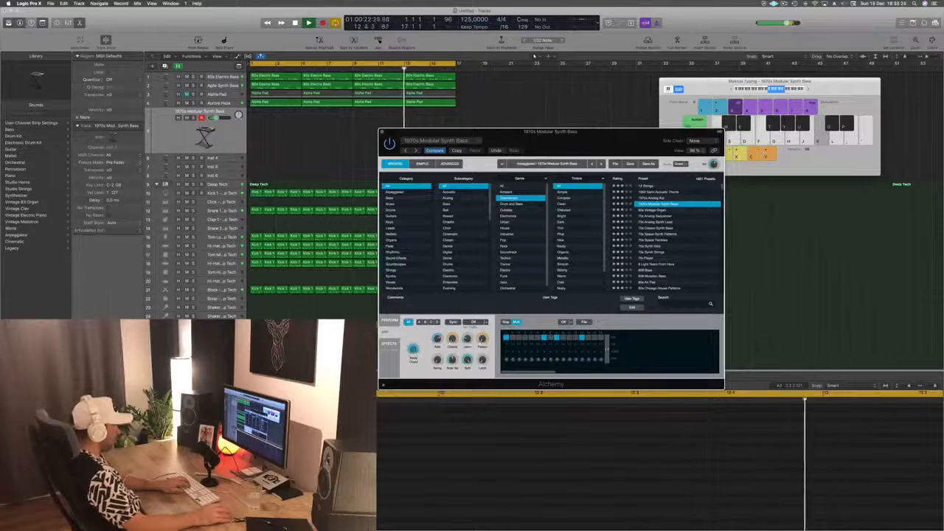
pyautogui.click(421, 322)
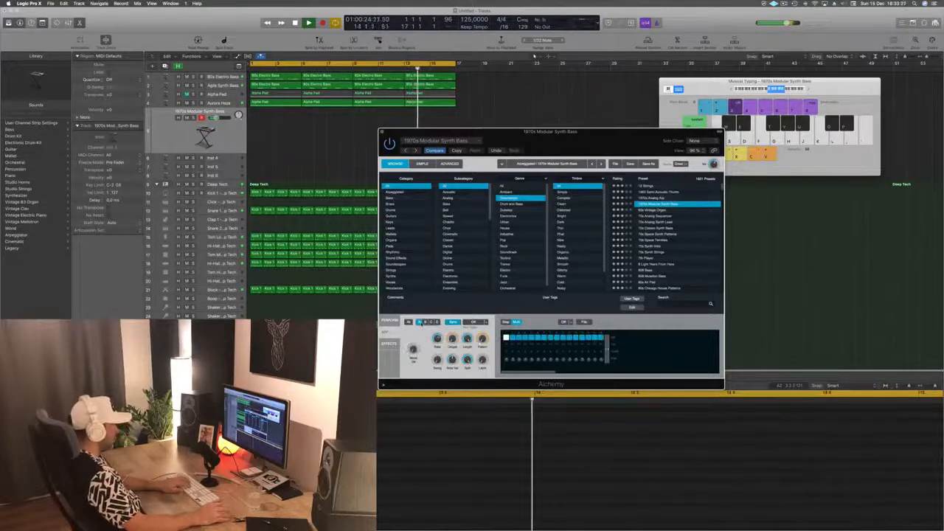
pyautogui.press('l')
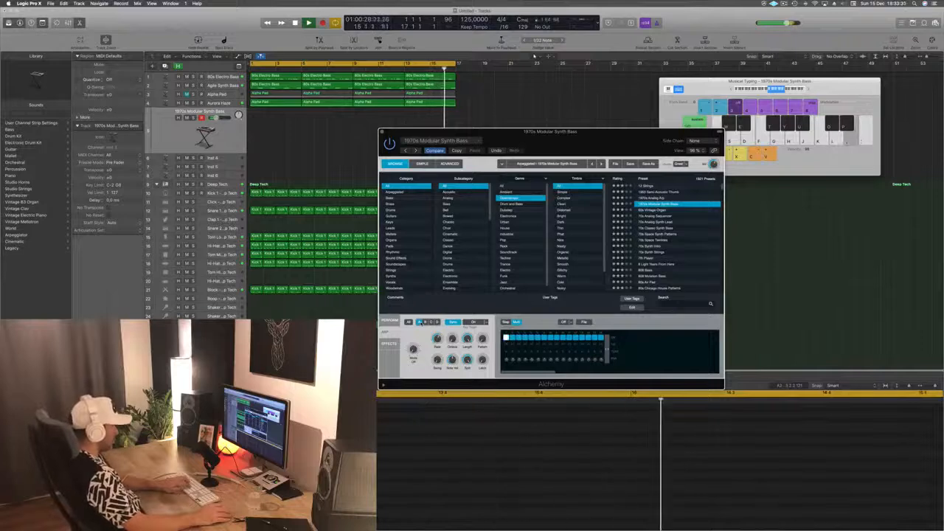
pyautogui.press('k')
pyautogui.press('l')
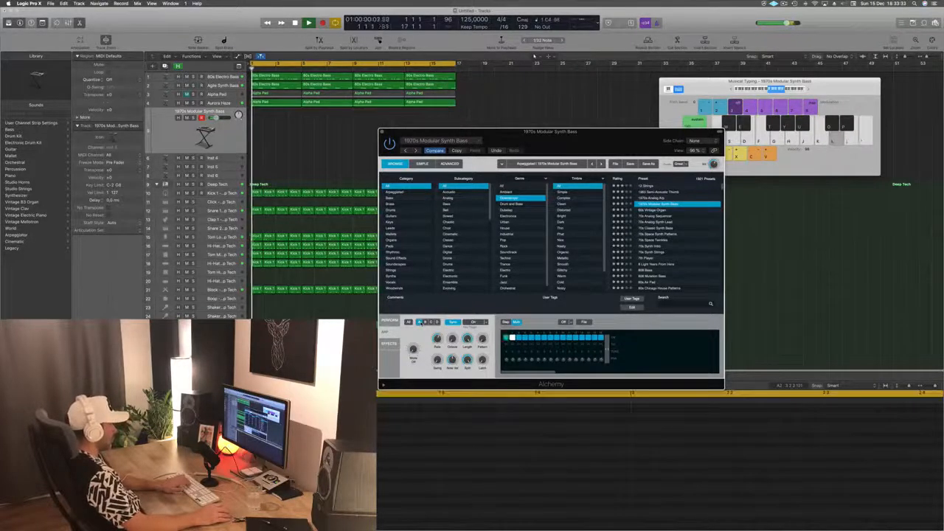
pyautogui.press('k')
pyautogui.press('l')
pyautogui.press('k')
pyautogui.press('l')
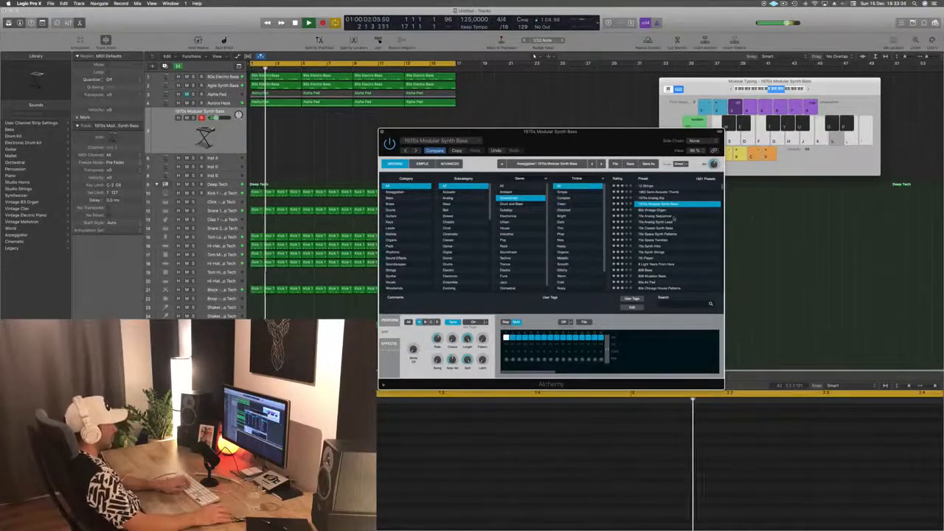
# Step: Audition the 60s Vintage Organ, 70s Analog Sequencer and 70s Classic Synth Bass presets in Alchemy
pyautogui.click(660, 211)
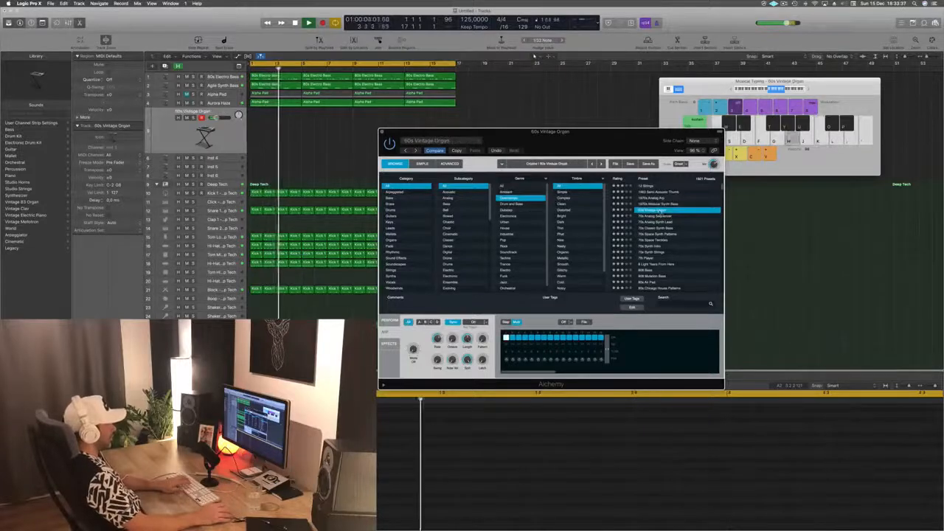
pyautogui.click(662, 216)
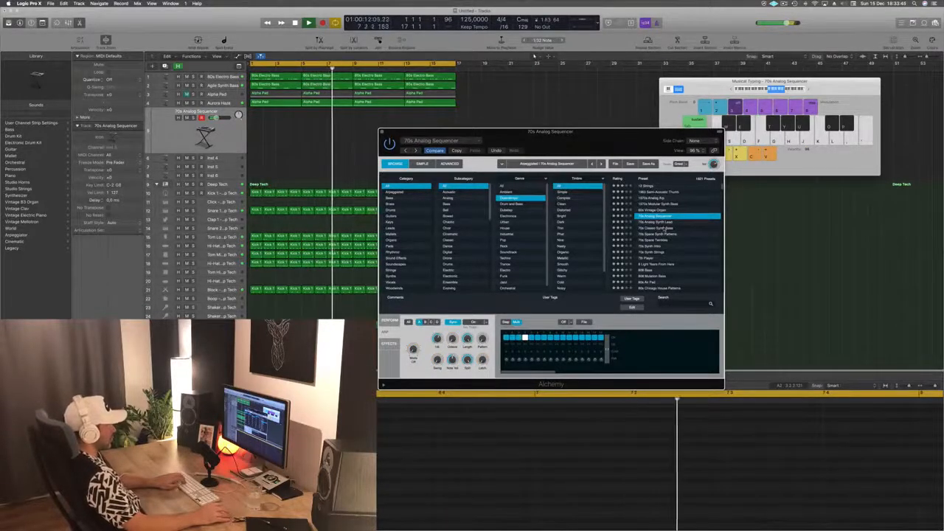
pyautogui.click(668, 229)
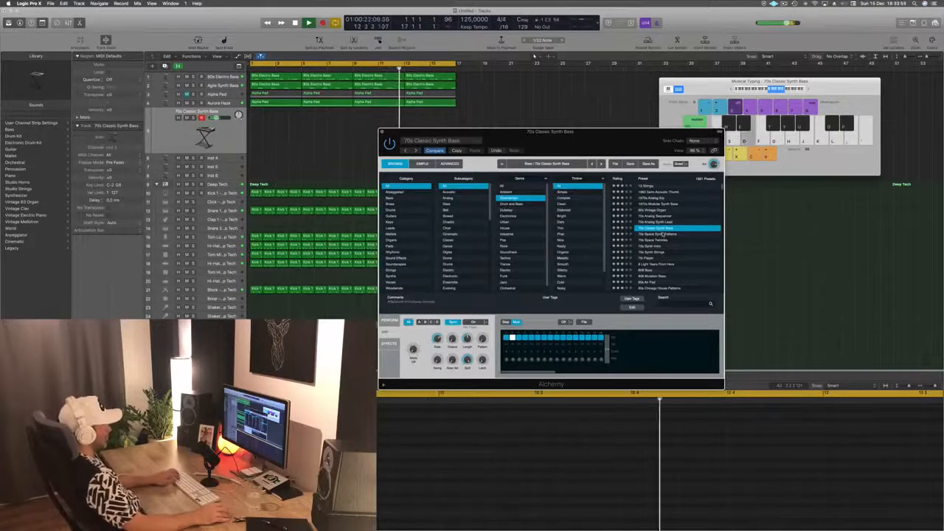
# Step: Audition the 70s Space Synth Patterns, 70s Synth Intro and 7th Player presets
pyautogui.click(658, 234)
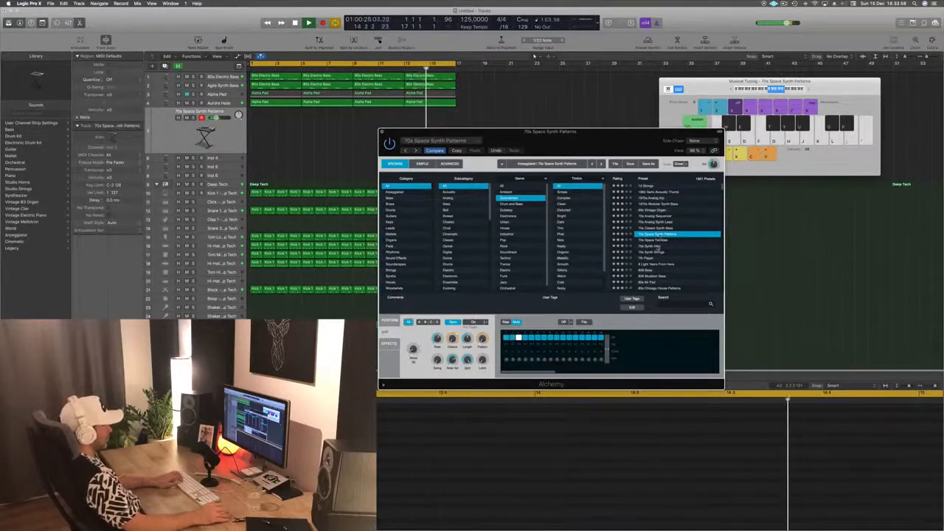
pyautogui.click(656, 246)
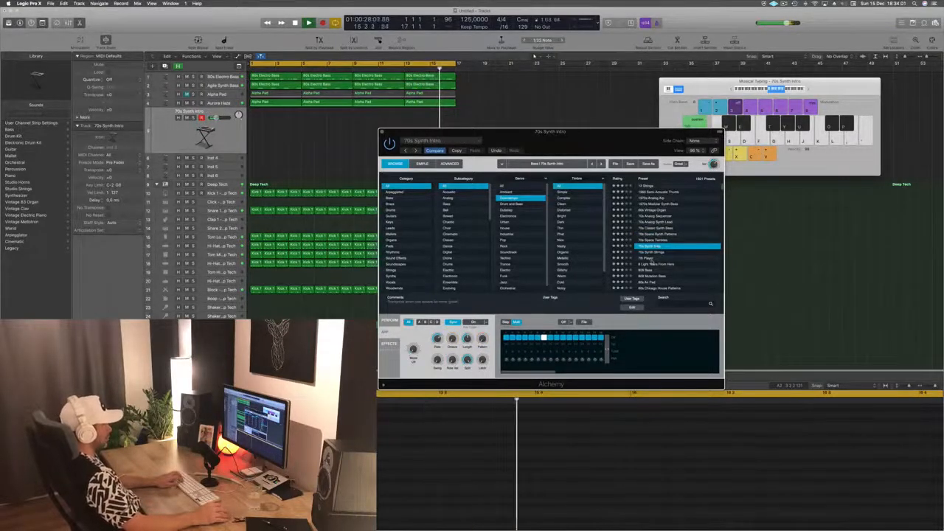
pyautogui.click(651, 259)
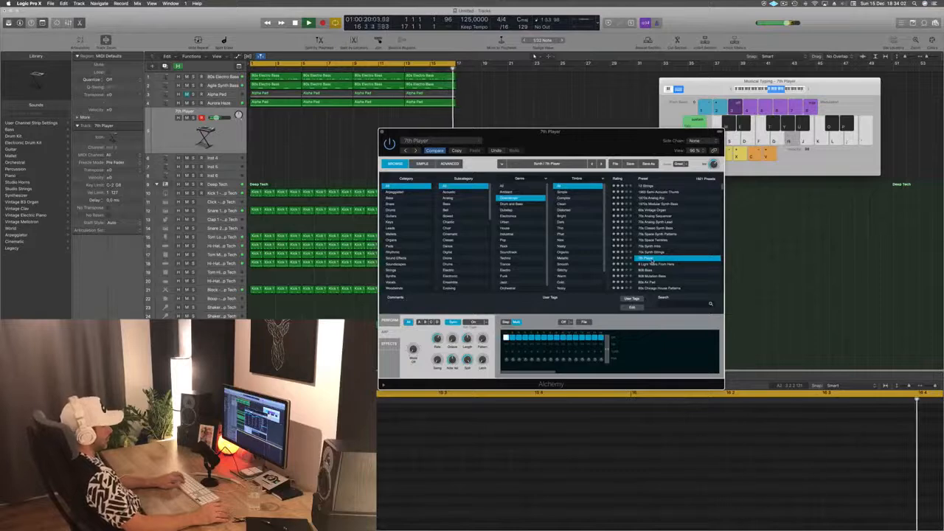
# Step: Load the 8 Light Years From Here preset and play a note before and after lowering the Musical Typing octave to C2
pyautogui.click(650, 264)
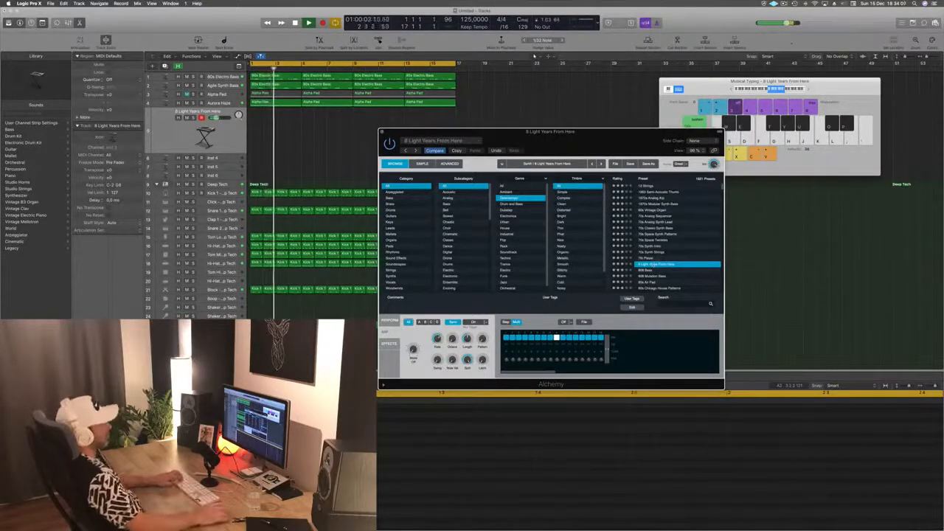
pyautogui.press('d')
pyautogui.press('z')
pyautogui.press('d')
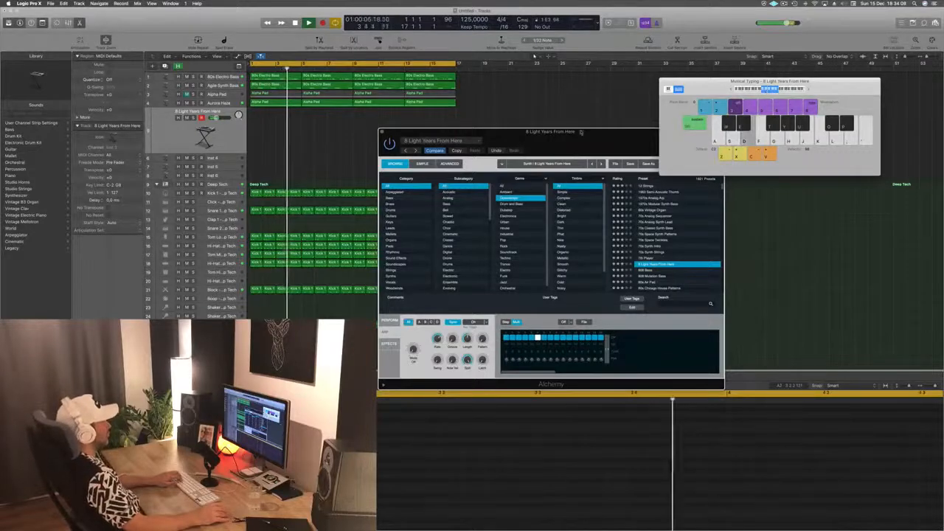
# Step: Move the Alchemy window clear of the piano roll, and compare a higher and a lower Musical Typing range on the sound
pyautogui.moveTo(580, 132); pyautogui.dragTo(574, 54)
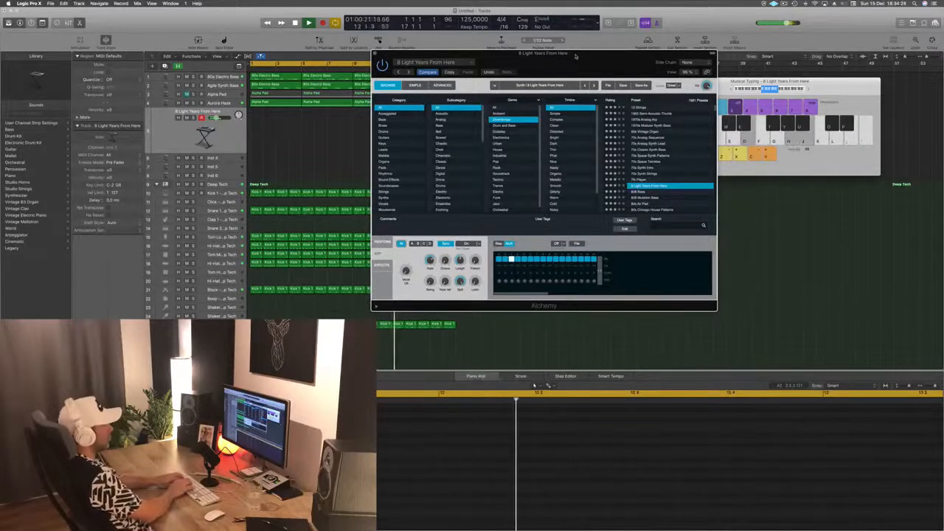
pyautogui.click(780, 89)
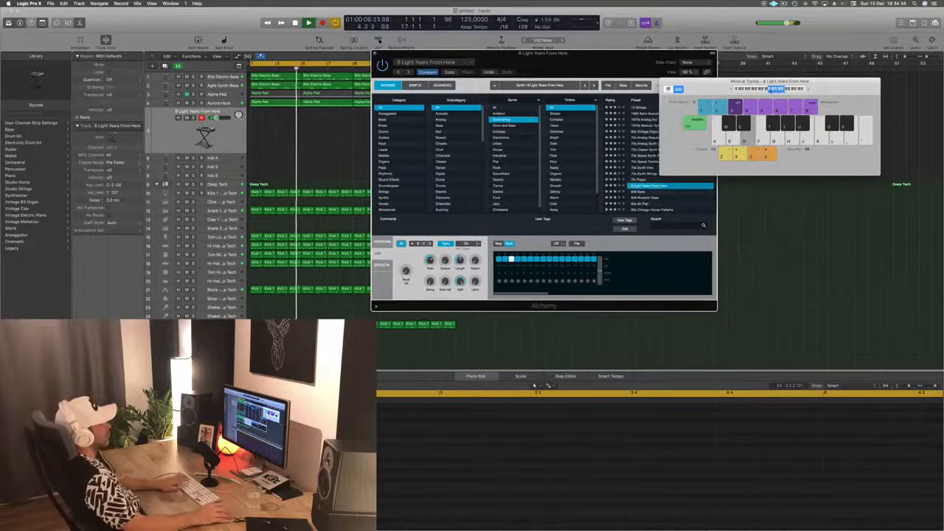
pyautogui.click(764, 90)
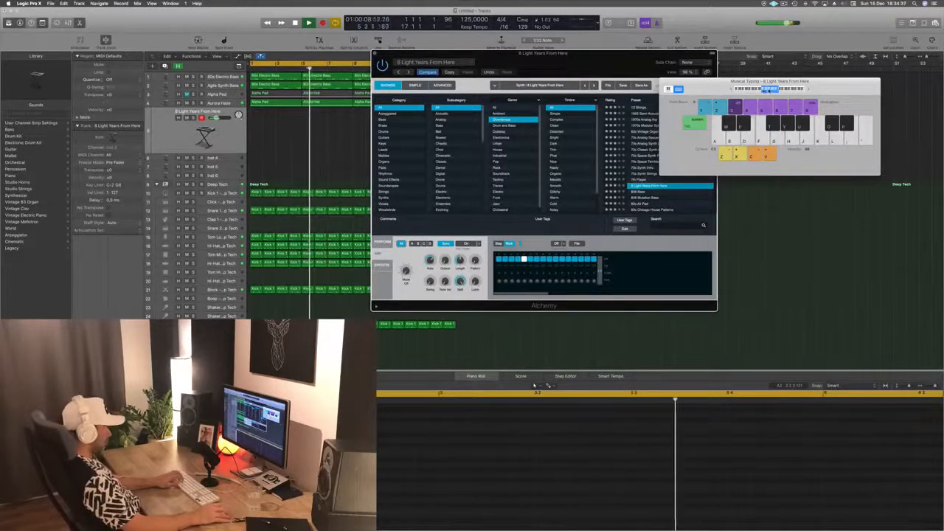
pyautogui.press('f')
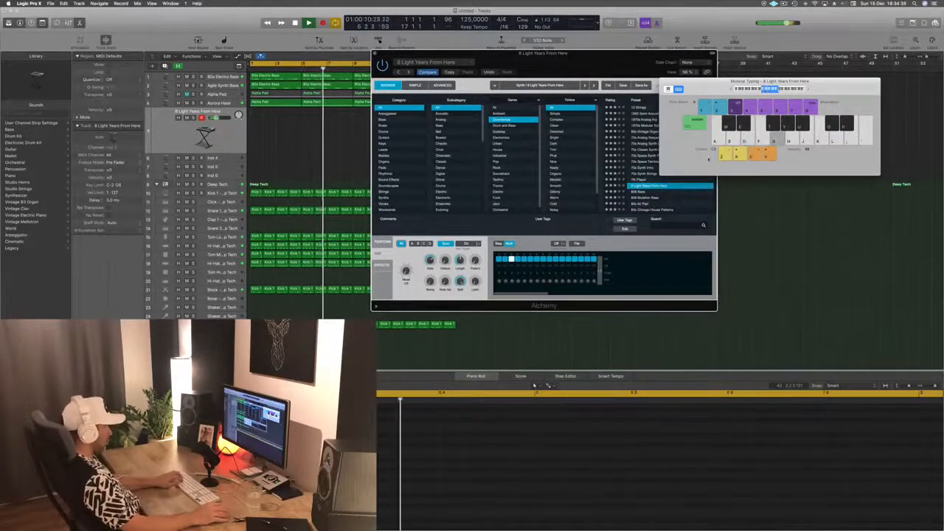
# Step: Audition the 80s Air Pad, 80s Chicago House Patterns, 80s Glassy Electric Piano and 80s Slow Pop Sweep presets
pyautogui.click(652, 204)
pyautogui.scroll(-2, 670, 182)
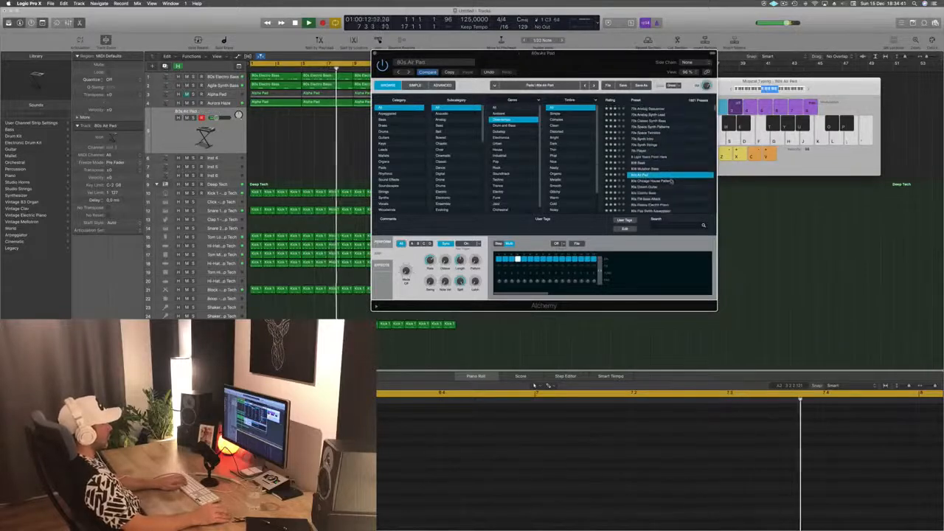
pyautogui.click(662, 181)
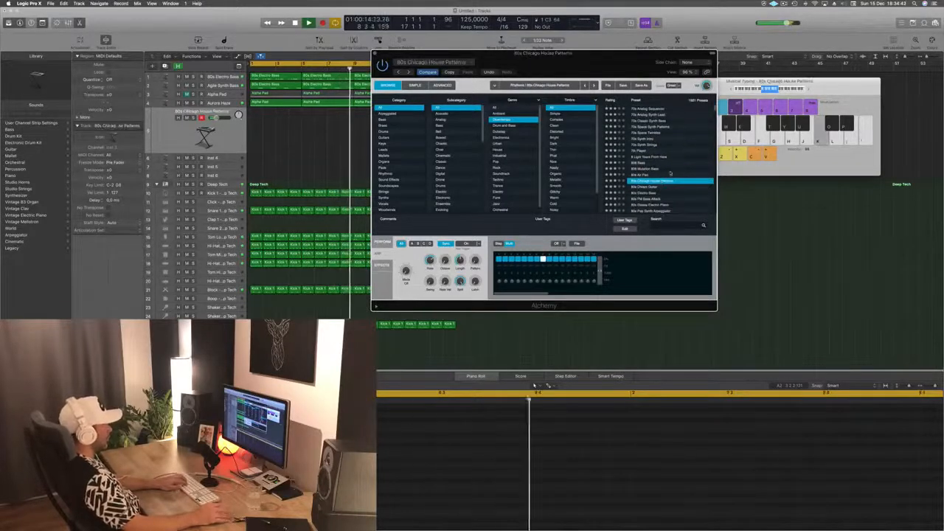
pyautogui.scroll(-2, 662, 166)
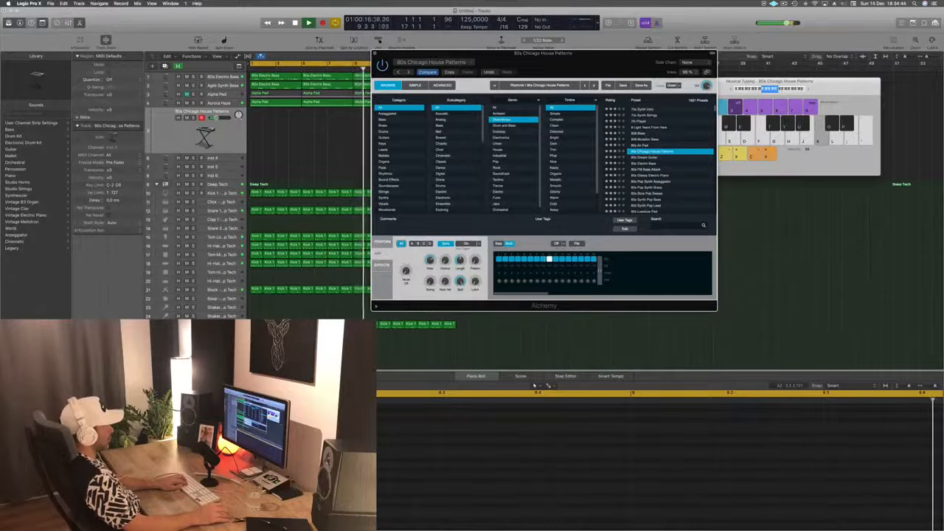
pyautogui.click(648, 176)
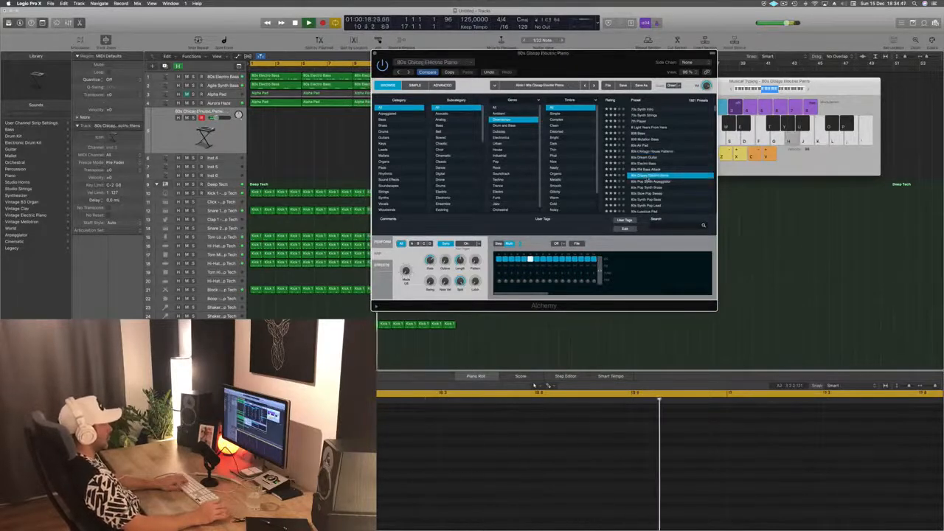
pyautogui.scroll(-2, 691, 155)
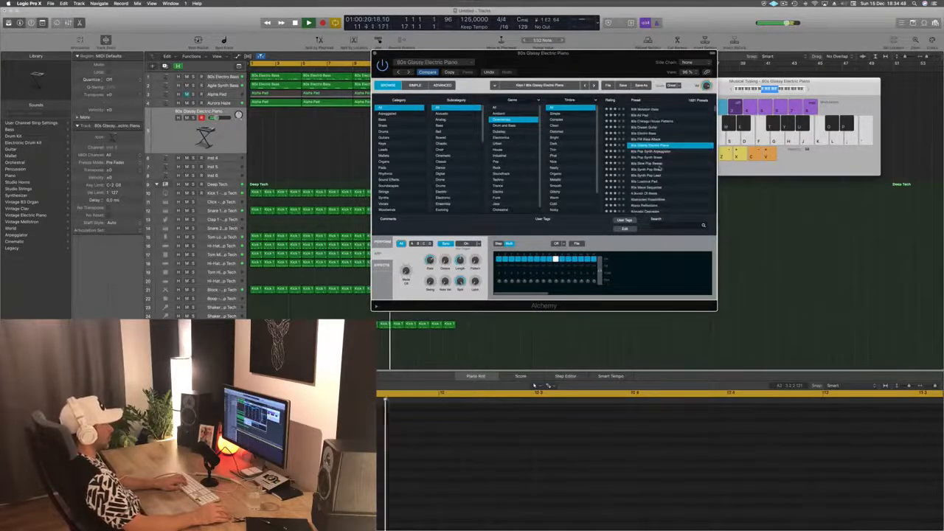
pyautogui.click(658, 164)
# Step: Load the Abstracted Possibilities preset and switch it to the Jittery performance snapshot
pyautogui.scroll(-2, 660, 168)
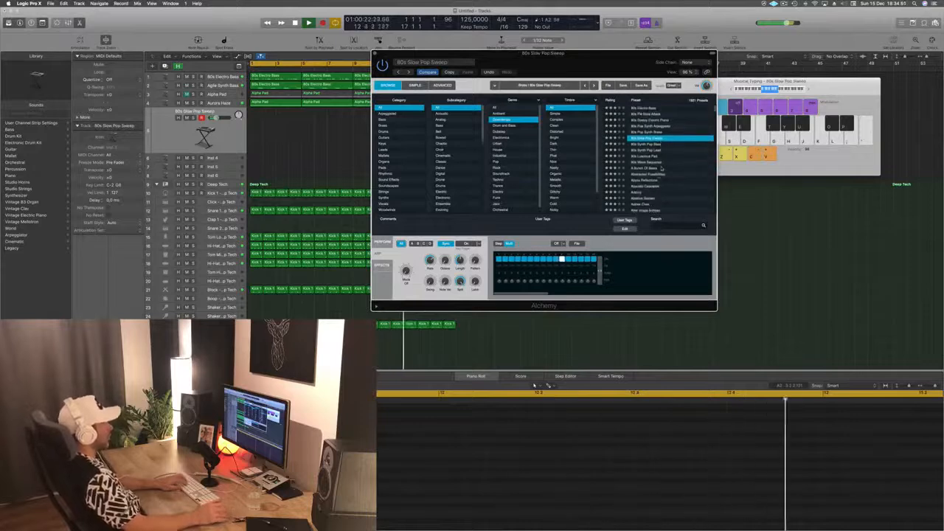
pyautogui.click(651, 174)
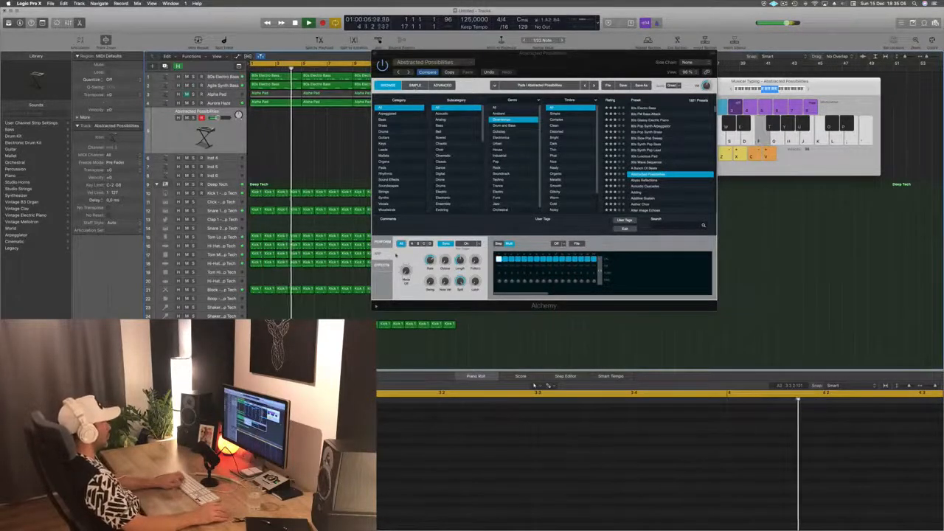
pyautogui.click(387, 243)
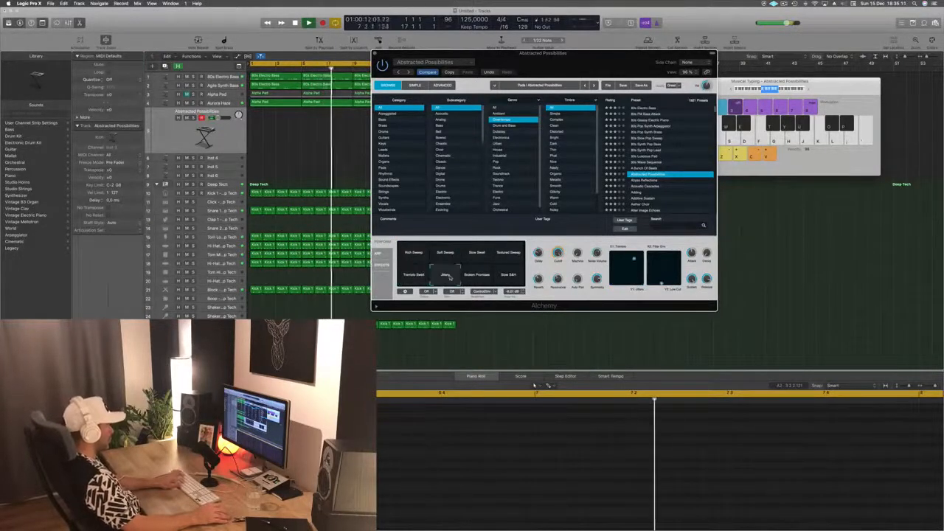
pyautogui.scroll(5, 670, 138)
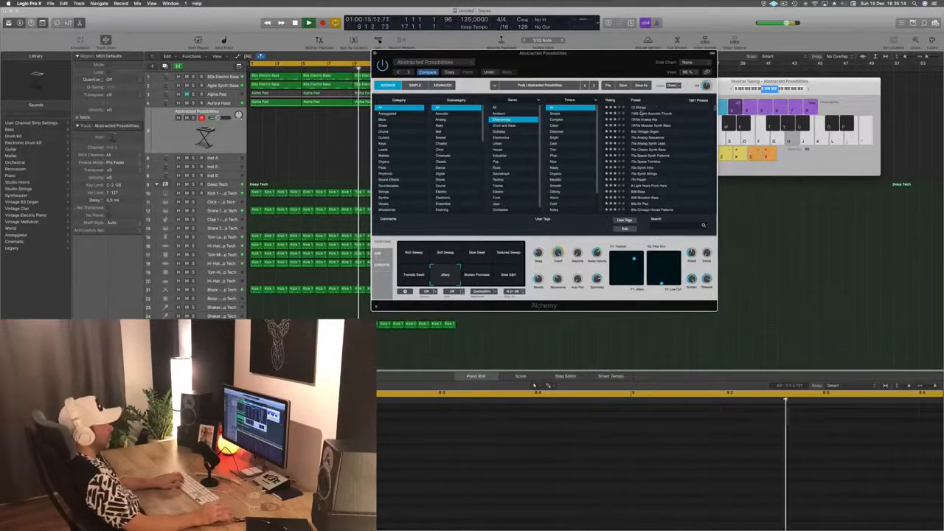
# Step: Load the 12 Strings preset and audition its Deep Pluck and Pluck snapshots in different Musical Typing octave ranges
pyautogui.click(641, 109)
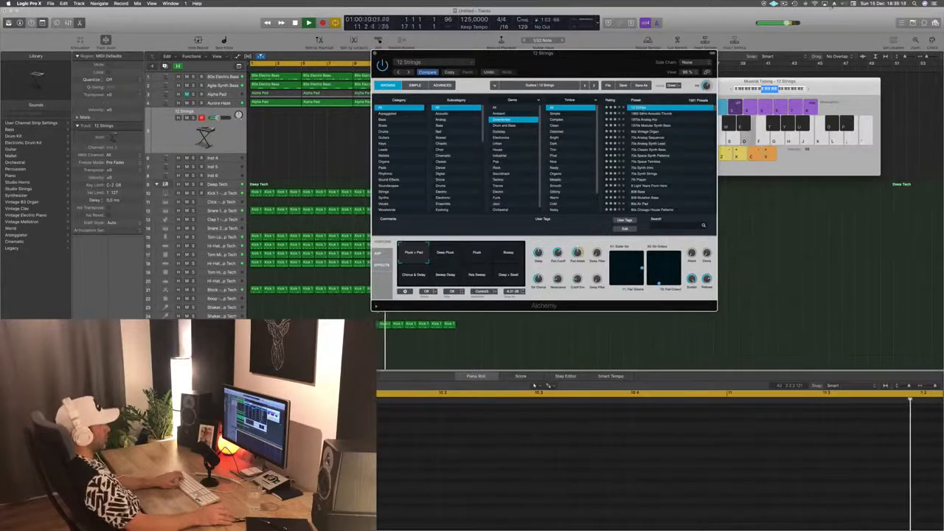
pyautogui.click(777, 90)
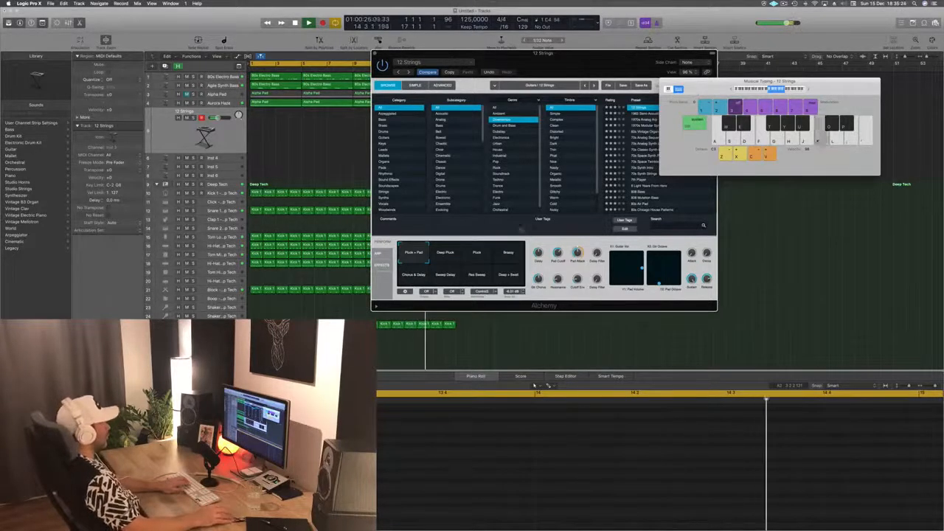
pyautogui.click(446, 255)
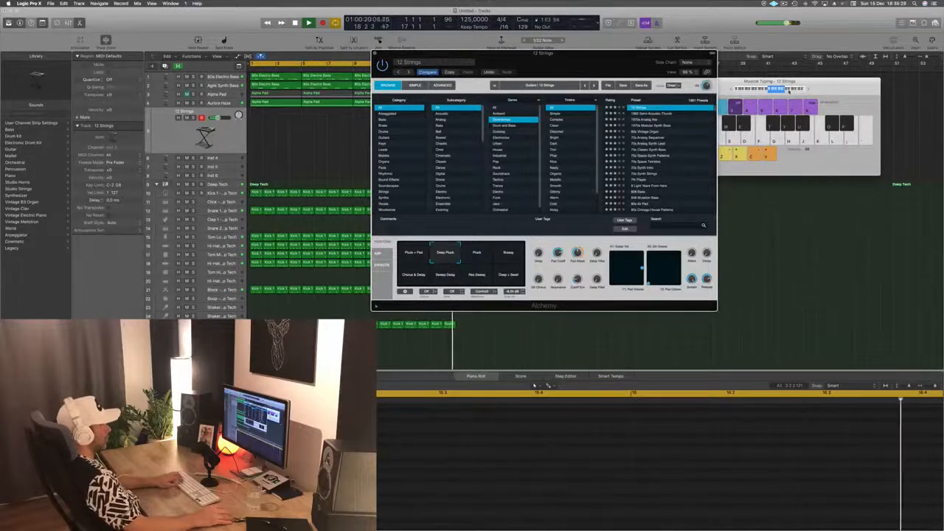
pyautogui.click(485, 255)
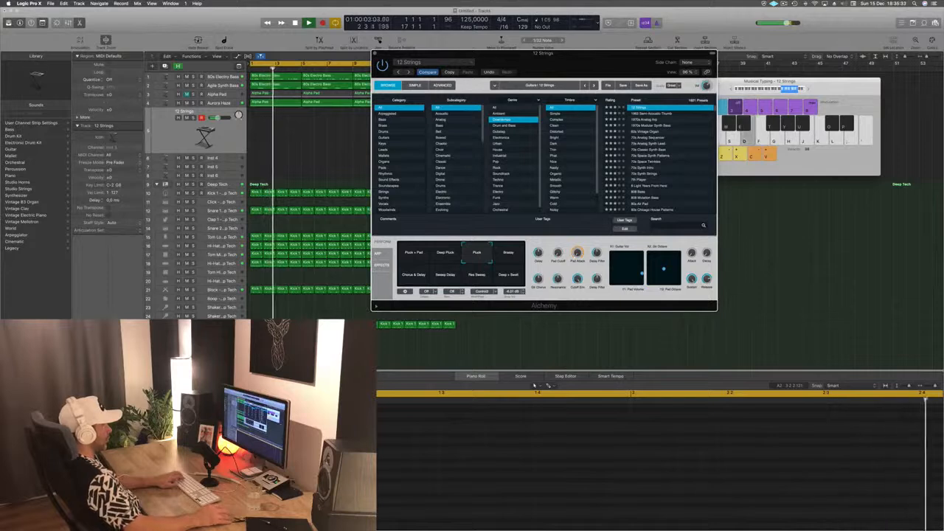
pyautogui.click(768, 89)
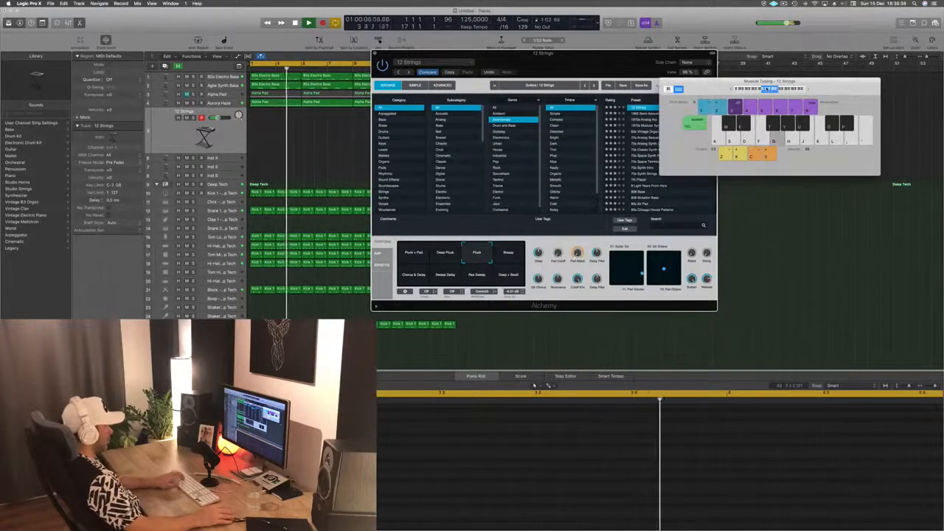
pyautogui.press('j')
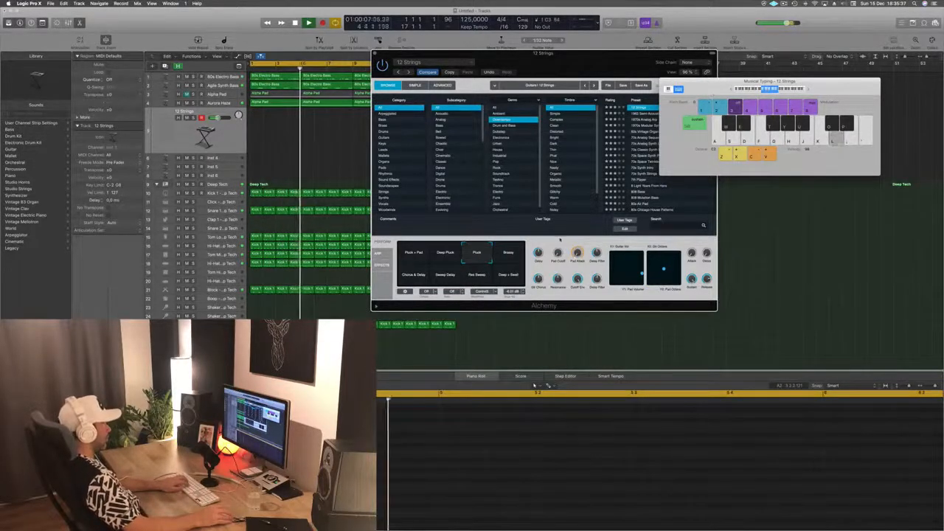
# Step: Audition the remaining 12 Strings snapshots, including Chorus & Delay and Sweep Delay
pyautogui.click(510, 254)
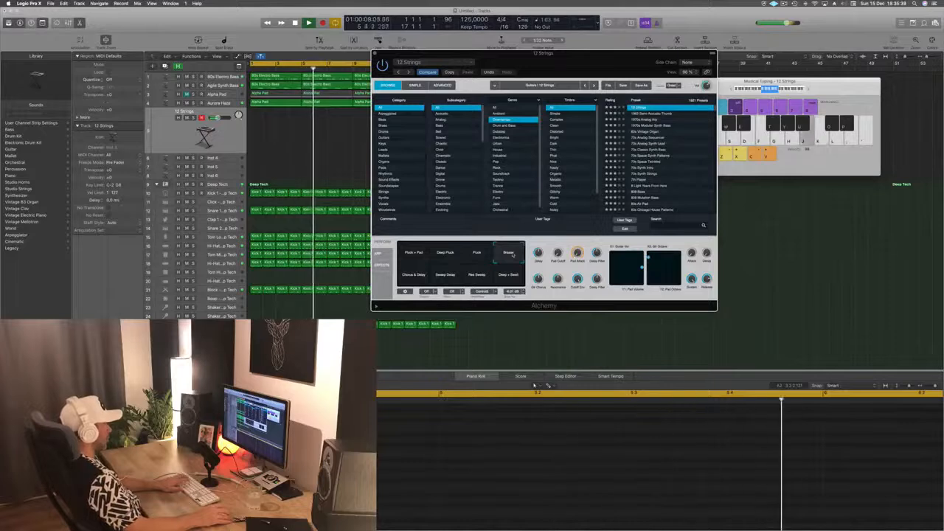
pyautogui.click(415, 274)
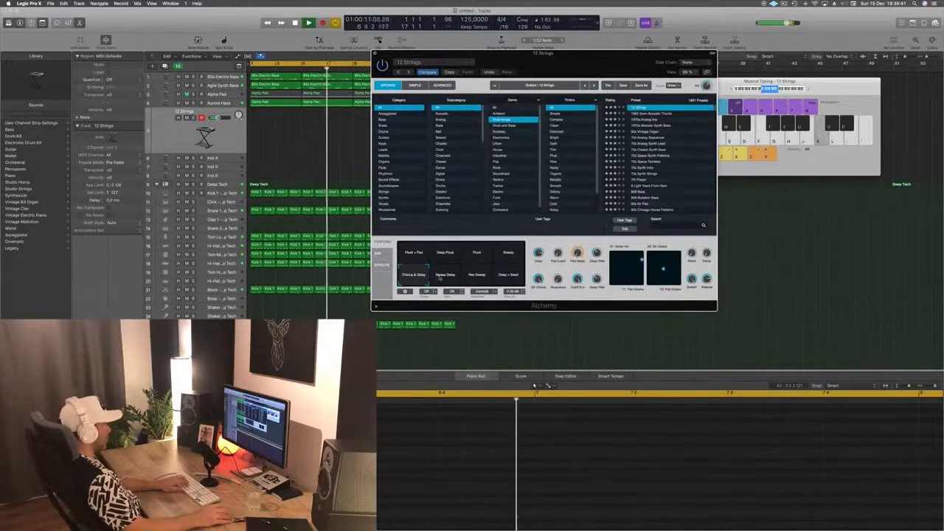
pyautogui.click(444, 275)
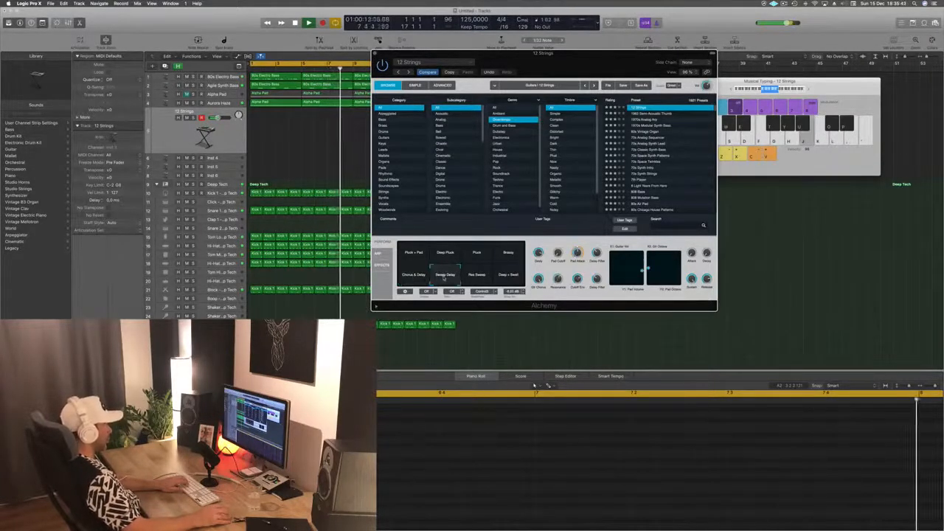
pyautogui.click(478, 275)
pyautogui.click(509, 275)
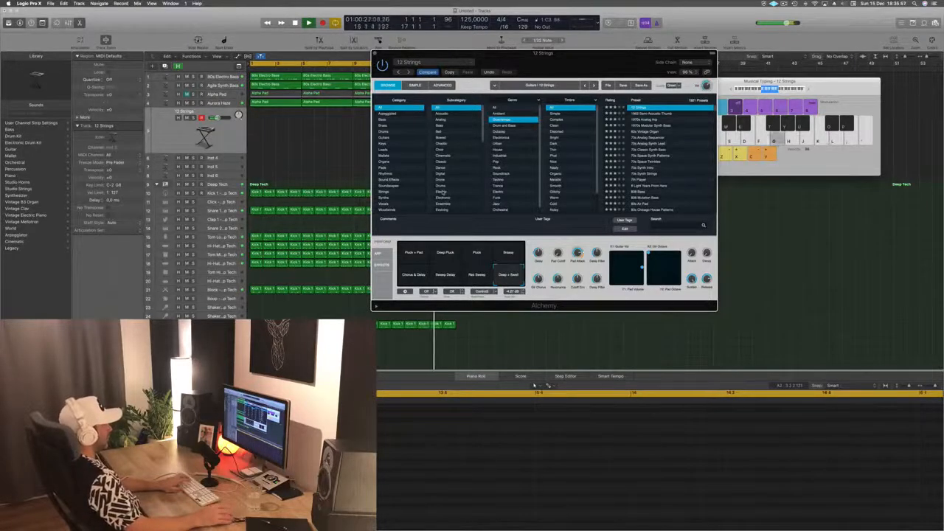
# Step: Filter the presets to the Techno genre, try 70s Synth Lead Hero, and load 70s Synth Strings
pyautogui.click(513, 179)
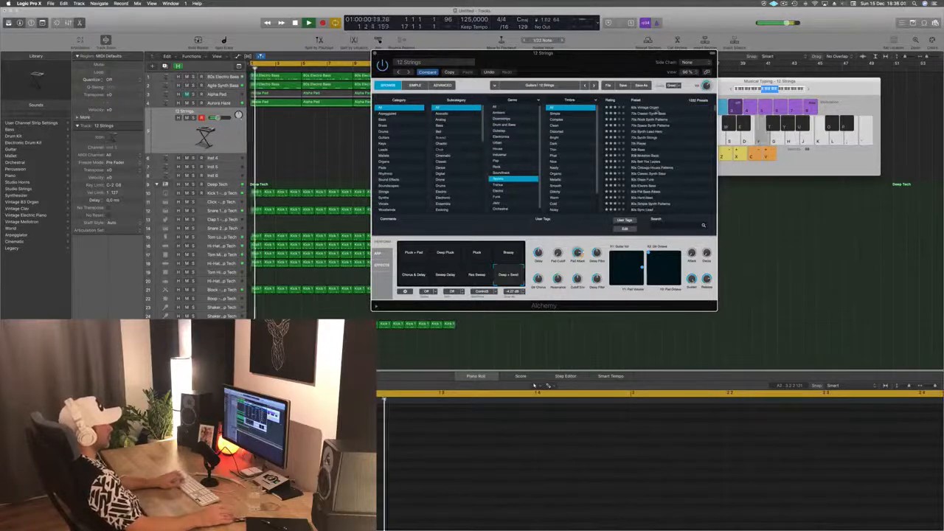
pyautogui.click(645, 132)
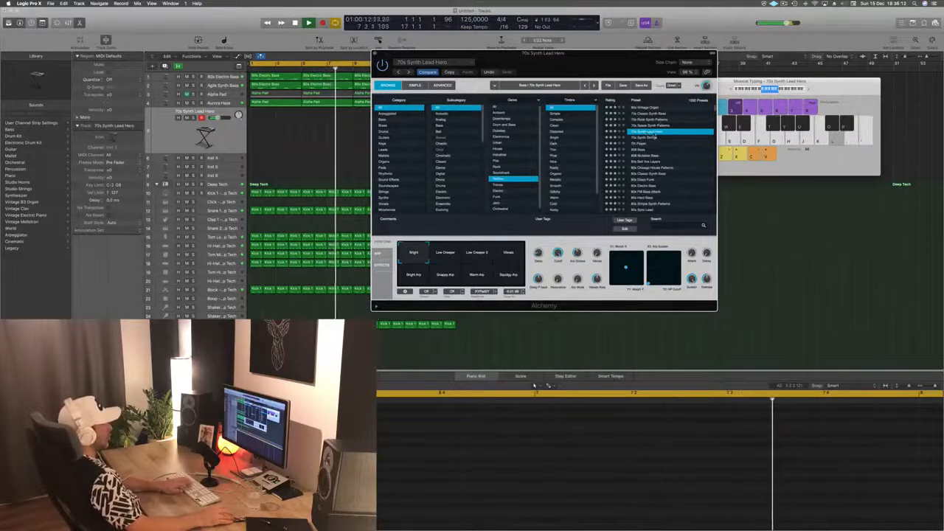
pyautogui.click(648, 138)
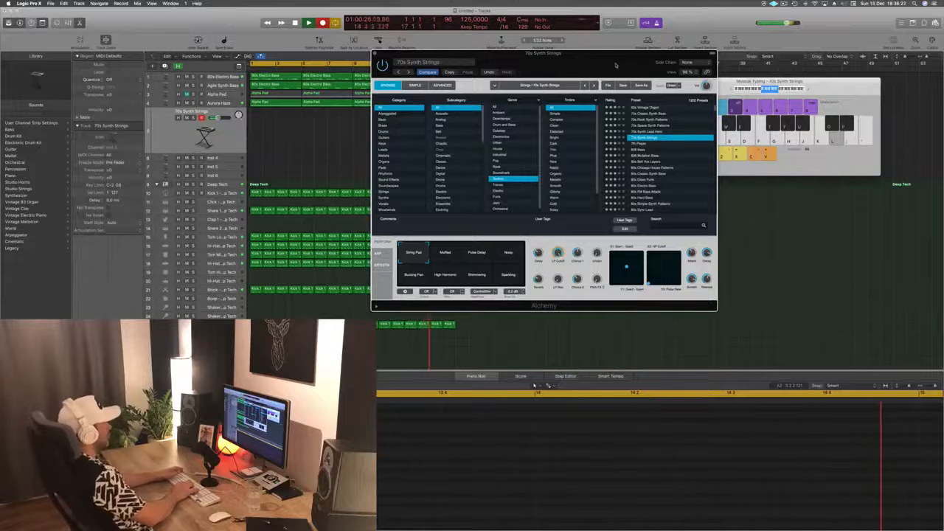
# Step: Record a repeating descending three-note melody on the 70s Synth Strings track over the cycled beat, ending the recording after the last phrase
pyautogui.press("'")
pyautogui.press(';')
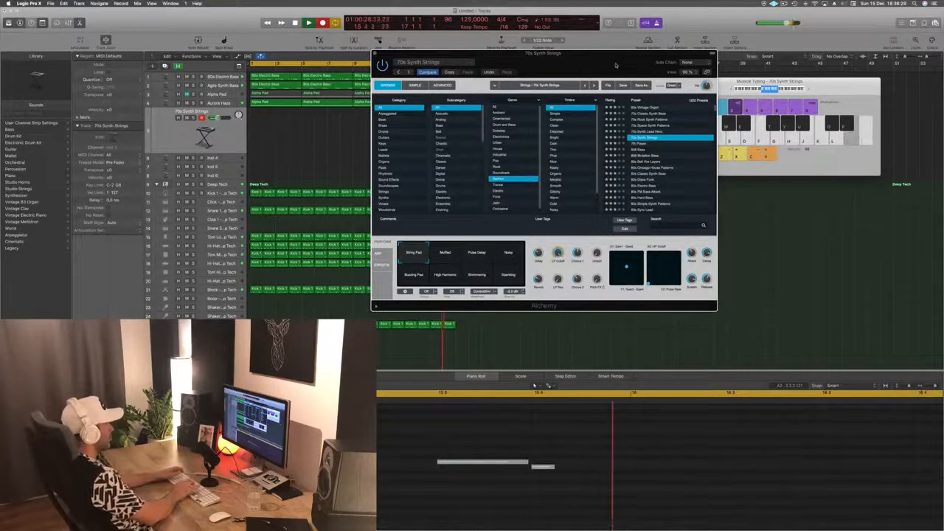
pyautogui.press('l')
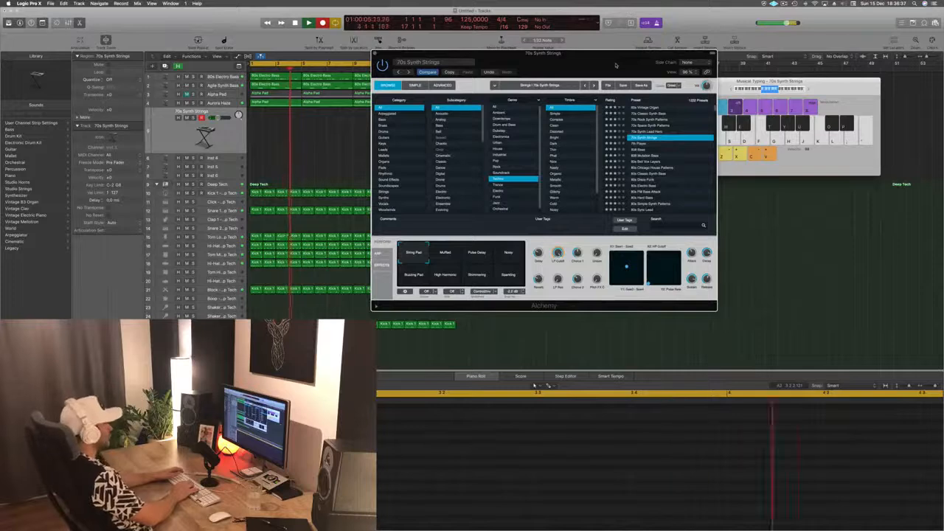
pyautogui.press("'")
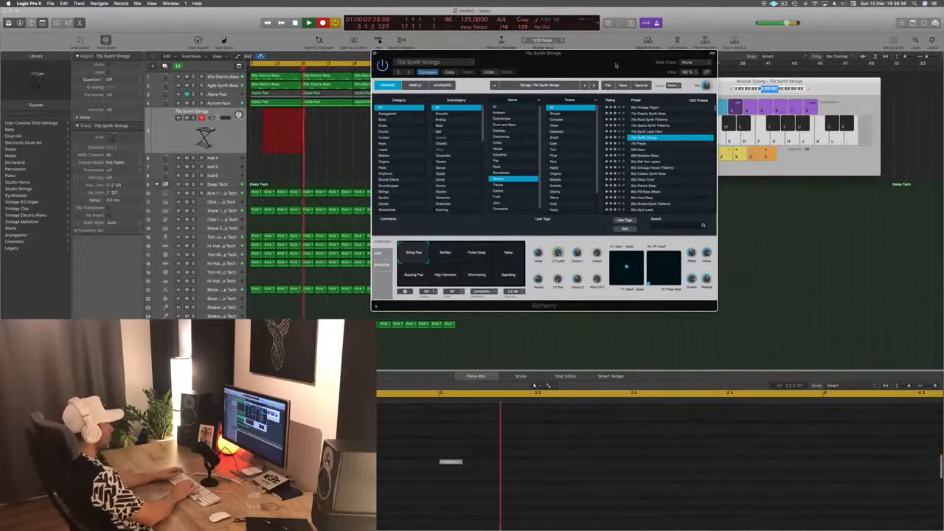
pyautogui.press(';')
pyautogui.press('l')
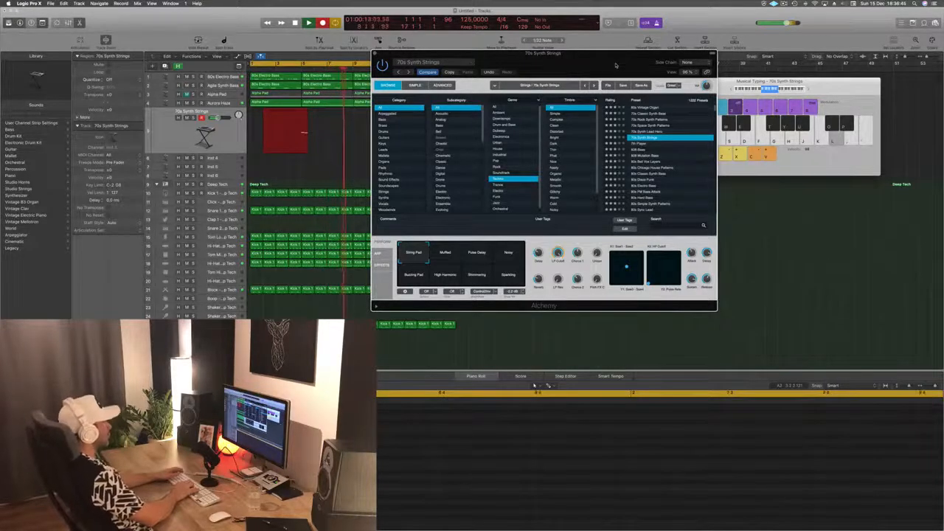
pyautogui.press("'")
pyautogui.press(';')
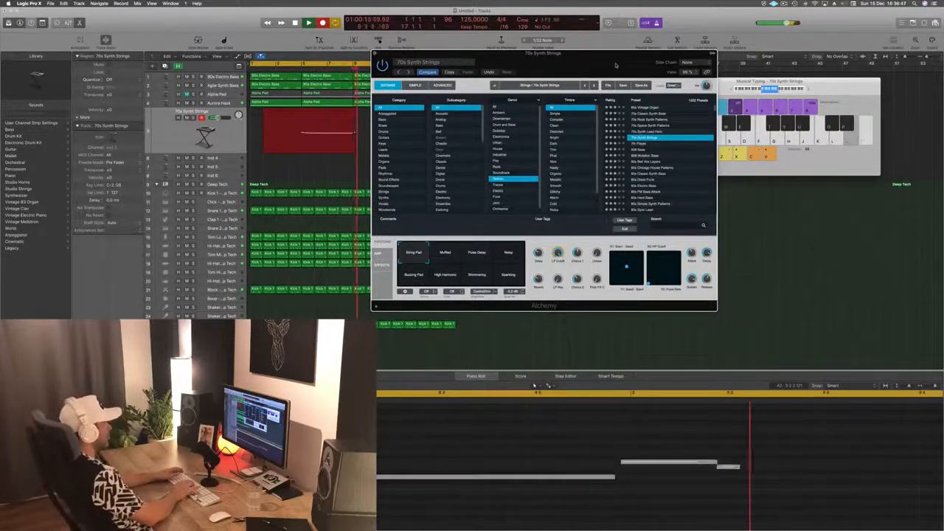
pyautogui.press('l')
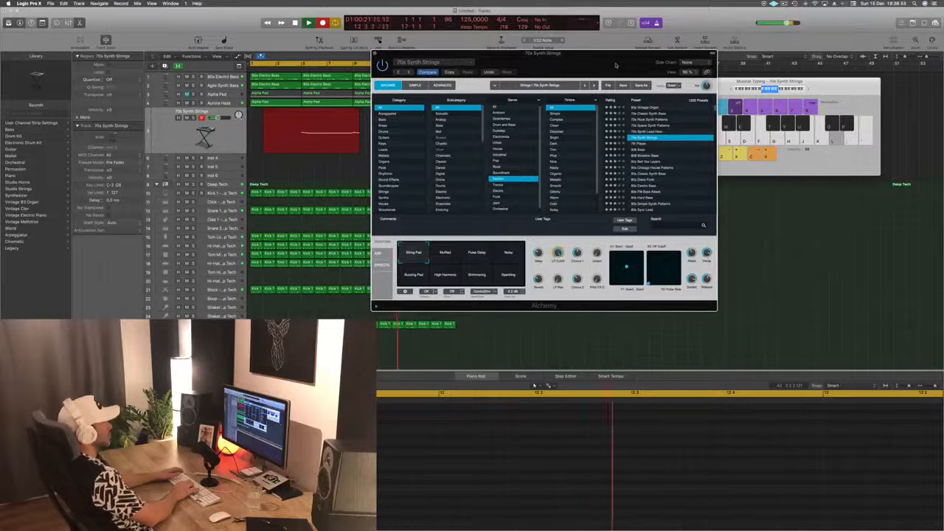
pyautogui.press("'")
pyautogui.press(';')
pyautogui.press('l')
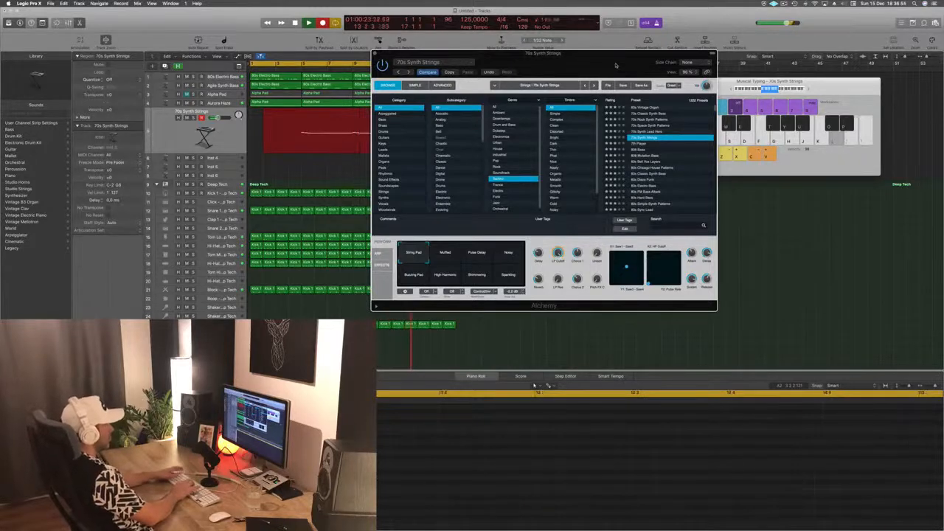
pyautogui.press("'")
pyautogui.press(';')
pyautogui.press('l')
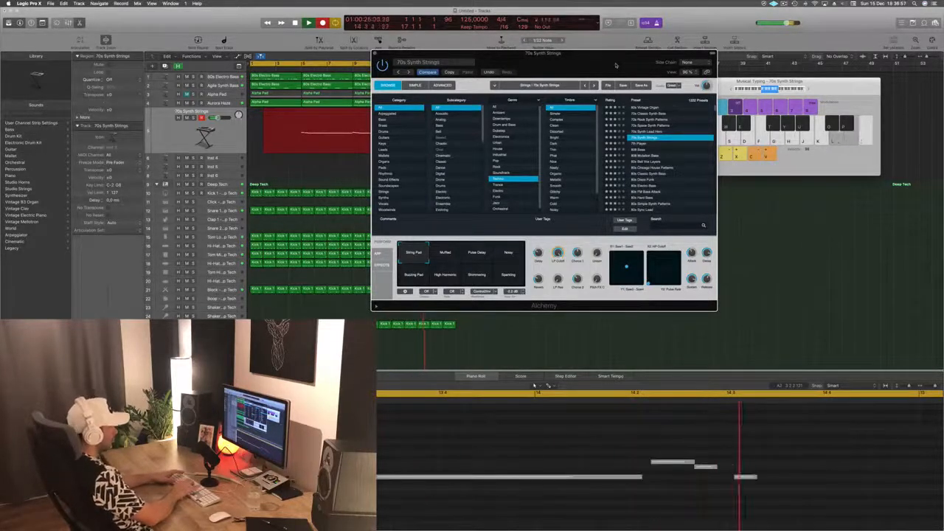
pyautogui.press('space')
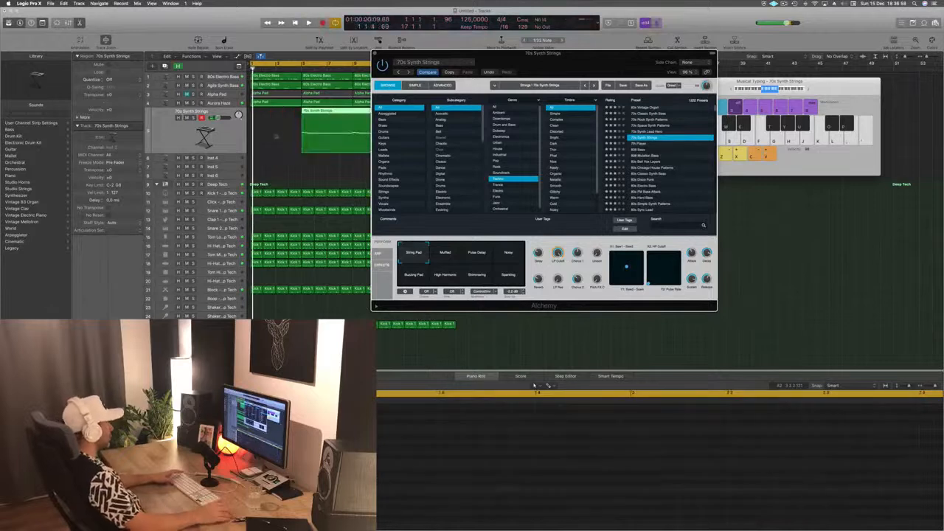
# Step: Move the recorded 70s Synth Strings region back to start at bar 1 and briefly play it
pyautogui.moveTo(328, 110); pyautogui.dragTo(276, 112)
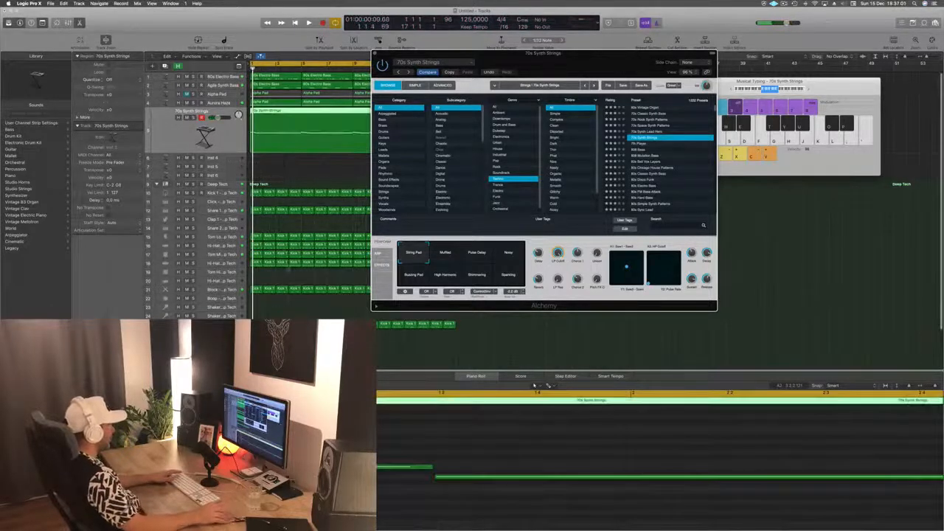
pyautogui.press('space')
pyautogui.press('space')
# Step: Lengthen the short note before the first long note to close the gap, and extend that long note to bar 5
pyautogui.click(442, 494)
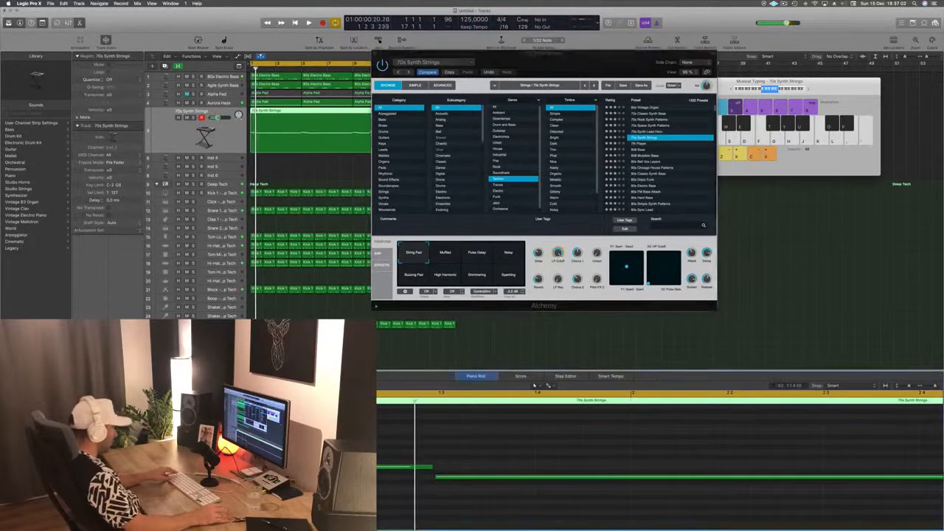
pyautogui.press('space')
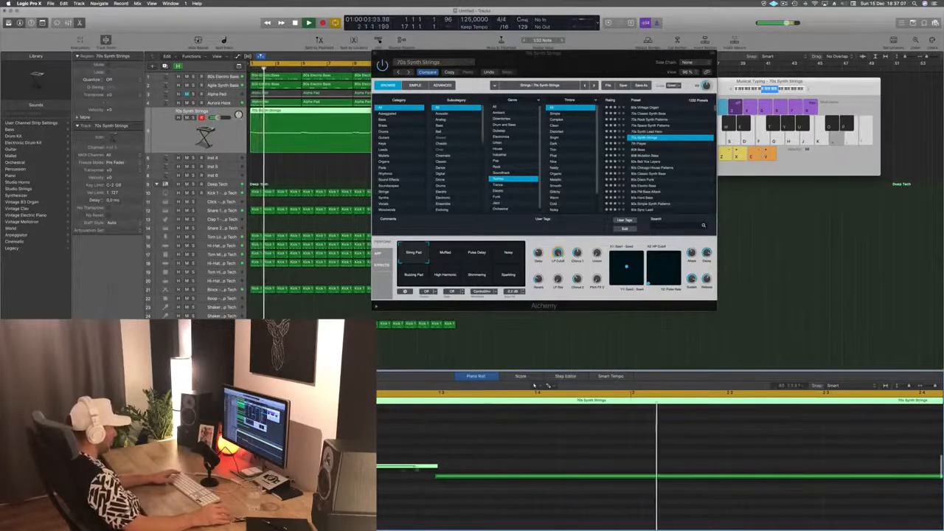
pyautogui.press('Return')
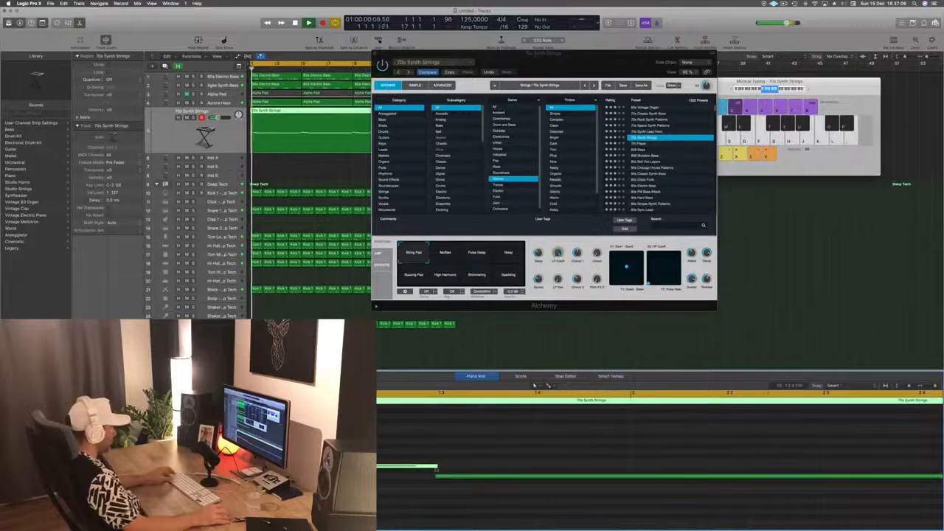
pyautogui.scroll(-3, 435, 472)
pyautogui.moveTo(430, 451); pyautogui.dragTo(435, 481)
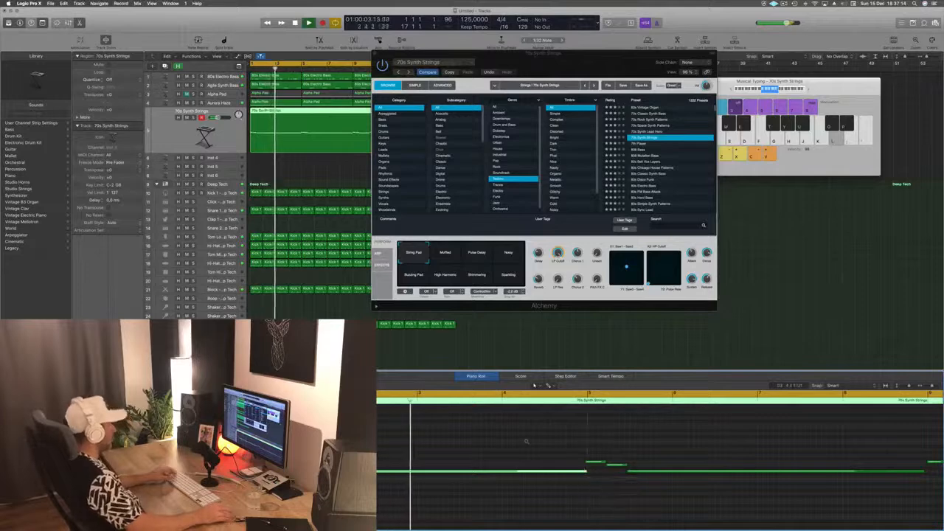
# Step: Split the strings region and its crossing notes at bar 5, keep only the first four bars, and delete the stray note at their end
pyautogui.press('super+t')
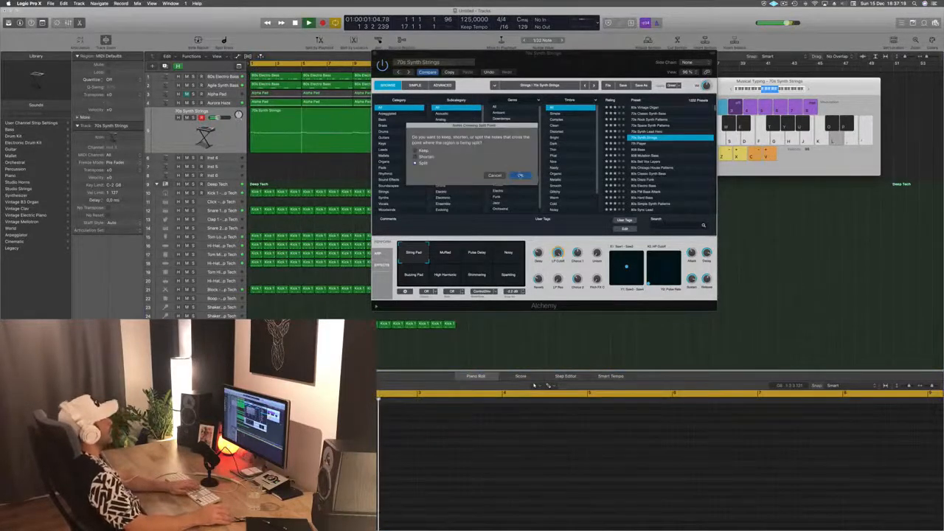
pyautogui.press('Return')
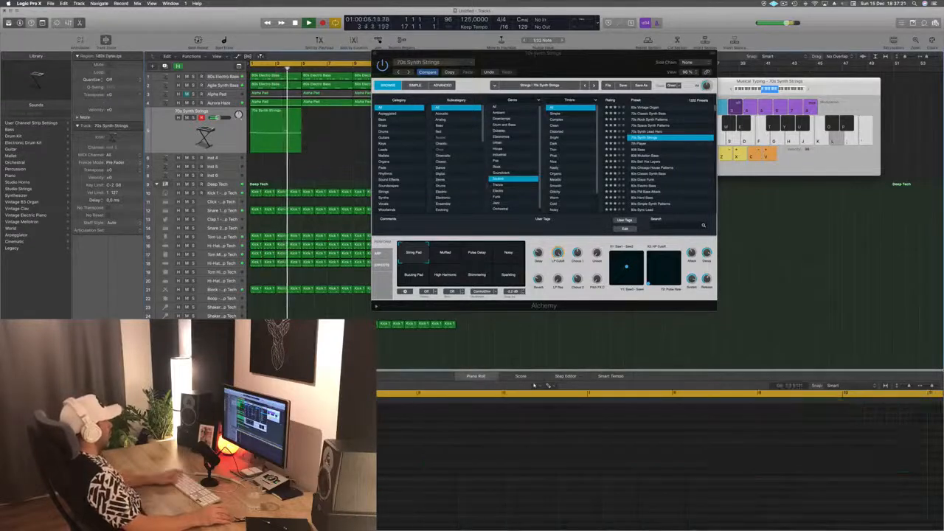
pyautogui.click(285, 130)
pyautogui.press('Return')
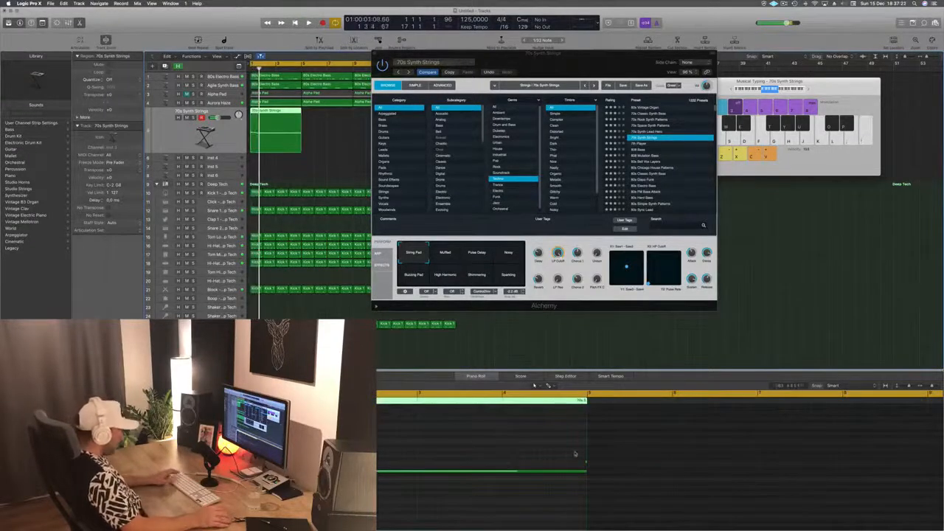
pyautogui.moveTo(575, 452); pyautogui.dragTo(598, 464)
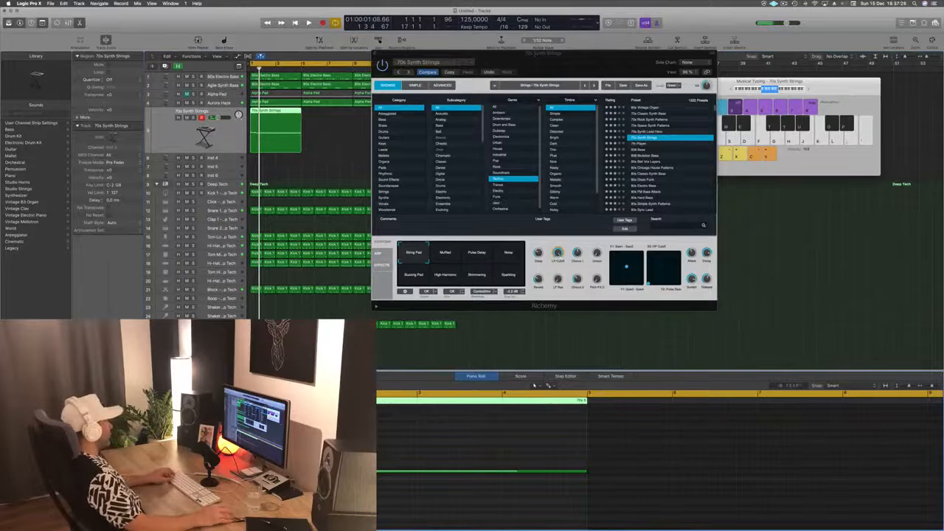
# Step: Copy the four-bar strings region to bars 5, 9 and 13, replacing the leftover region near bar 15, and play the result
pyautogui.moveTo(271, 111); pyautogui.dragTo(325, 124)
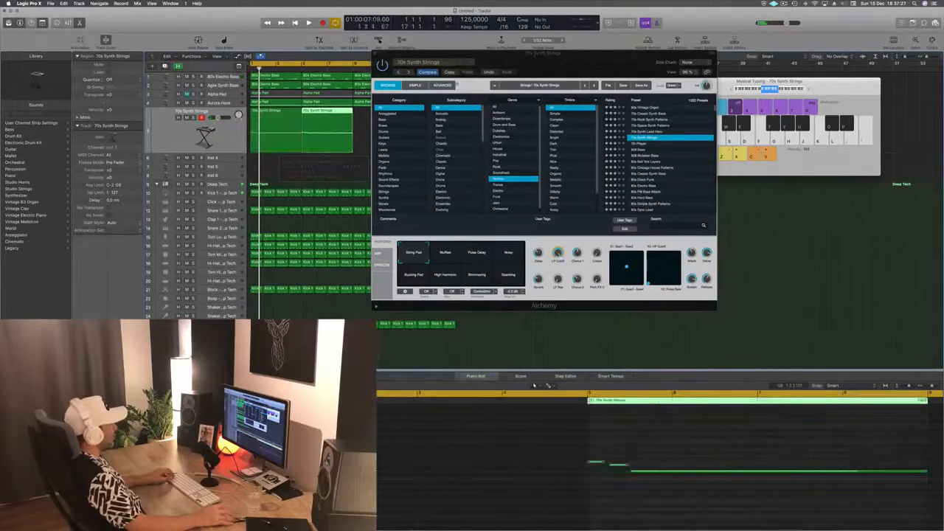
pyautogui.moveTo(536, 54); pyautogui.dragTo(494, 227)
pyautogui.click(439, 136)
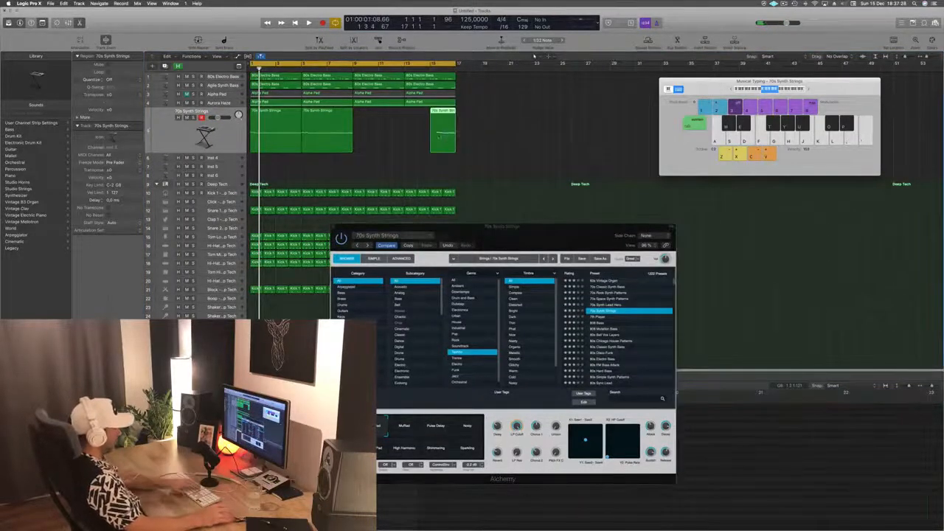
pyautogui.moveTo(330, 119); pyautogui.dragTo(430, 120)
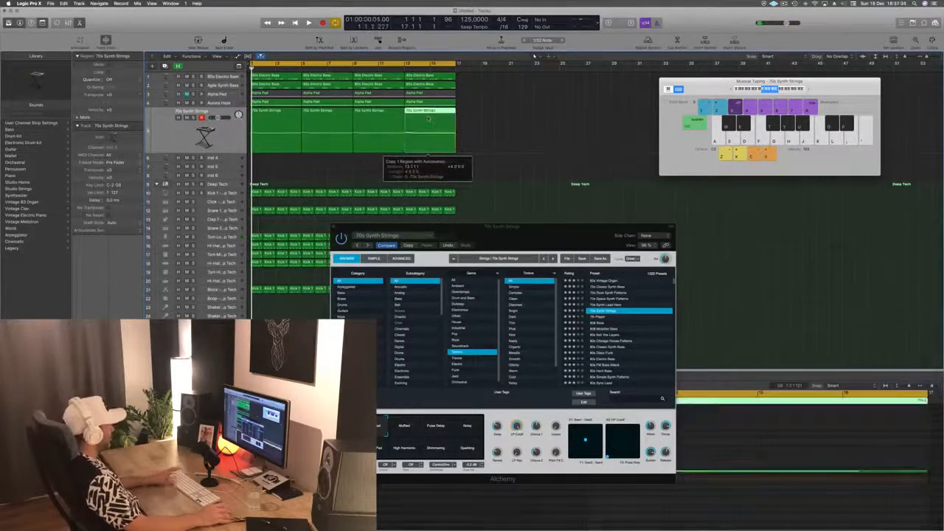
pyautogui.press('space')
pyautogui.moveTo(489, 241); pyautogui.dragTo(478, 158)
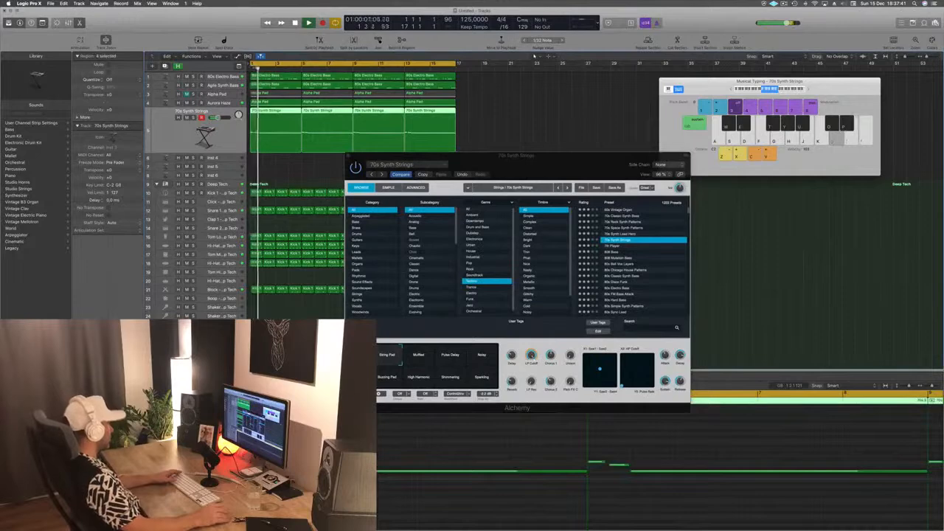
# Step: Audition the 70s Synth Strings variations Muffled, Pulse Delay, Noisy, Buzzing Pad, High Harmonic, Shimmering and Sparkling, and return to String Pad
pyautogui.click(423, 358)
pyautogui.click(452, 357)
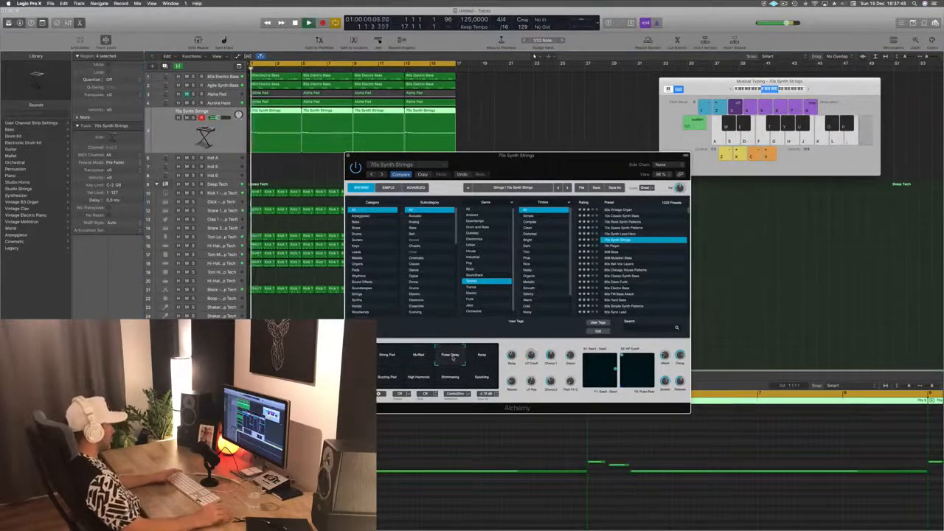
pyautogui.click(483, 357)
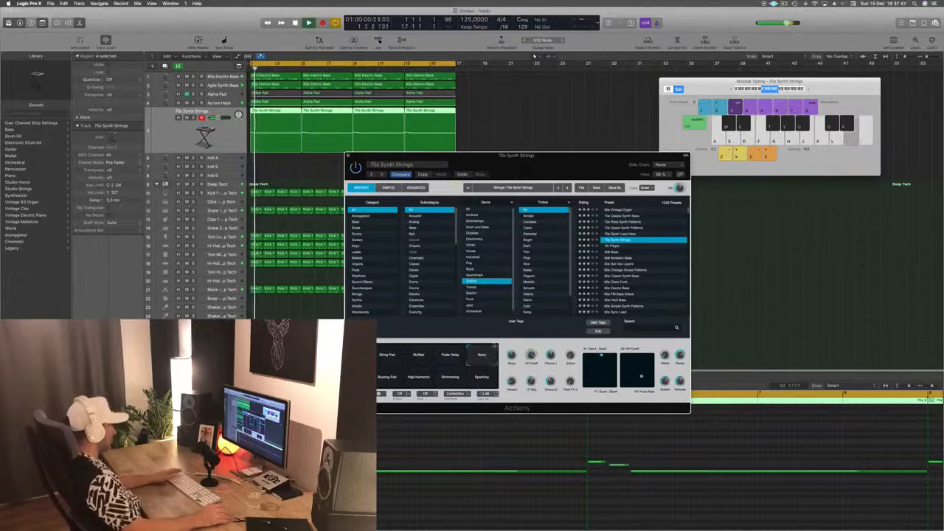
pyautogui.click(388, 378)
pyautogui.click(419, 378)
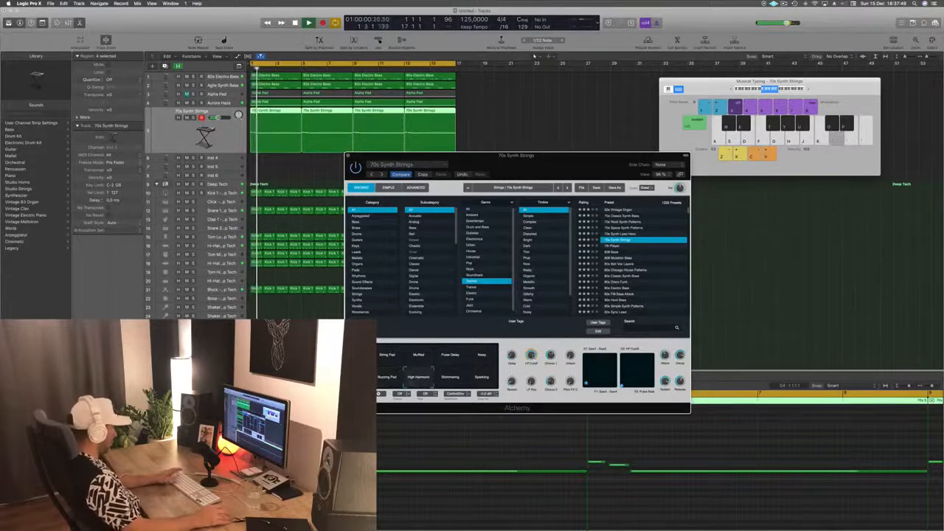
pyautogui.click(450, 378)
pyautogui.click(482, 378)
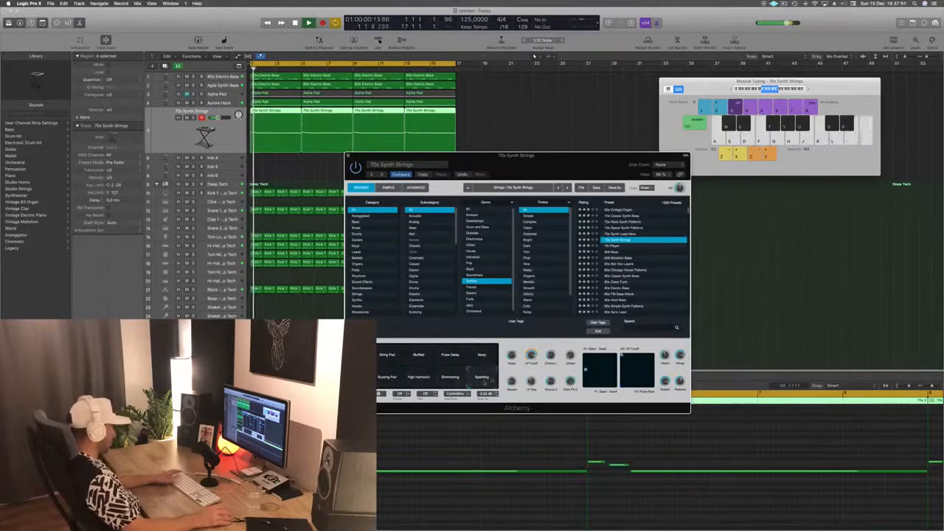
pyautogui.click(386, 354)
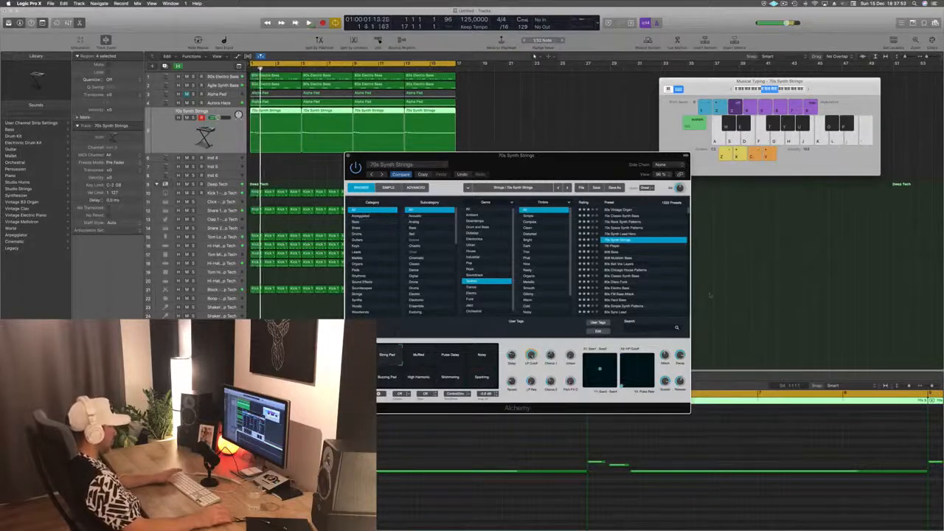
# Step: Try the 7th Player preset, reload 70s Synth Strings, and move the Alchemy window clear of the regions and track list
pyautogui.click(615, 249)
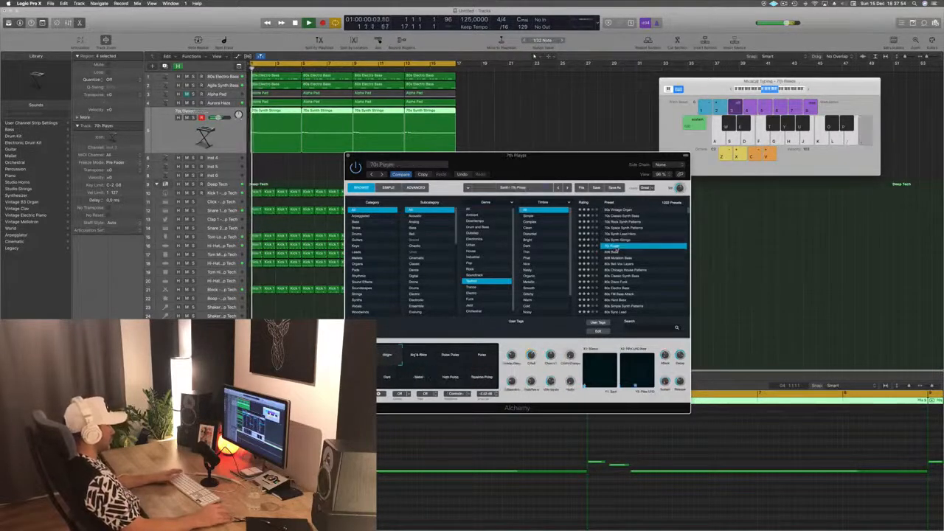
pyautogui.click(623, 240)
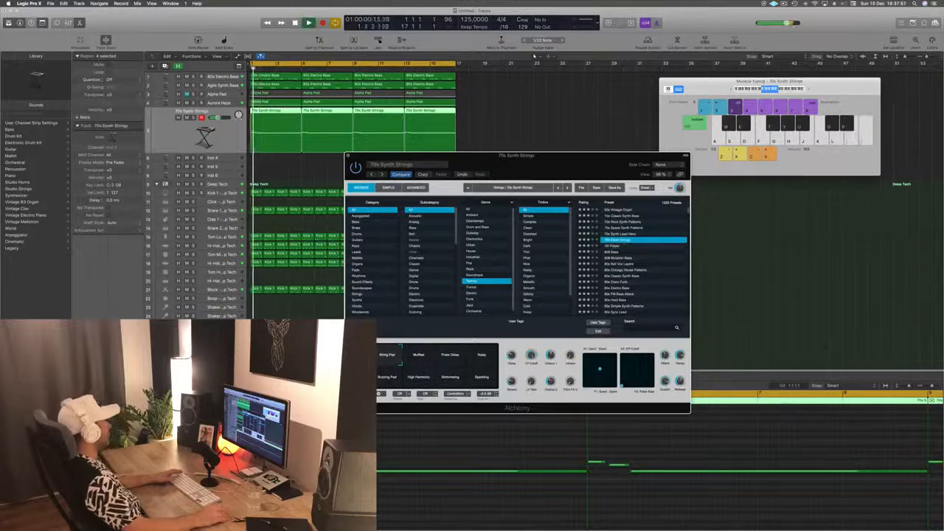
pyautogui.moveTo(595, 155); pyautogui.dragTo(776, 100)
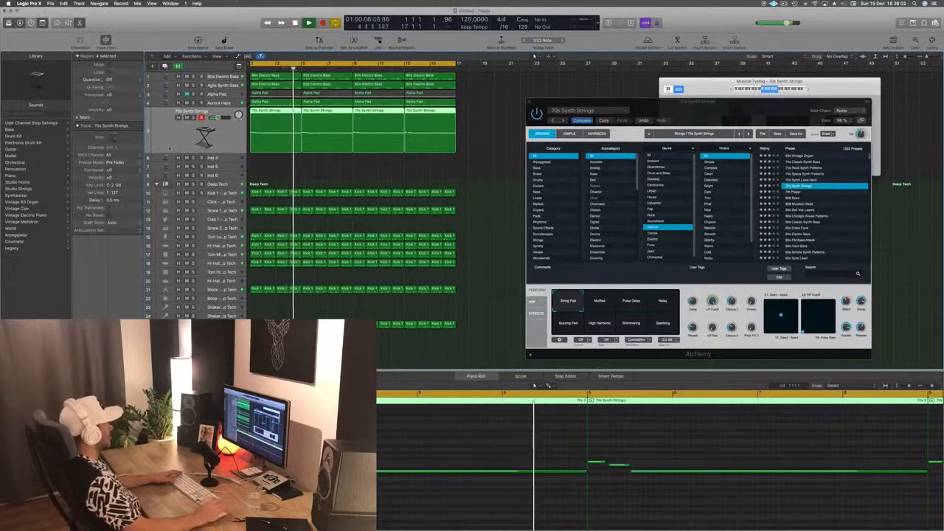
# Step: Restart playback on the strings track and audition the presets 80s Hard Bass, 90s Drama Keys and Abstract Electric Piano
pyautogui.click(169, 157)
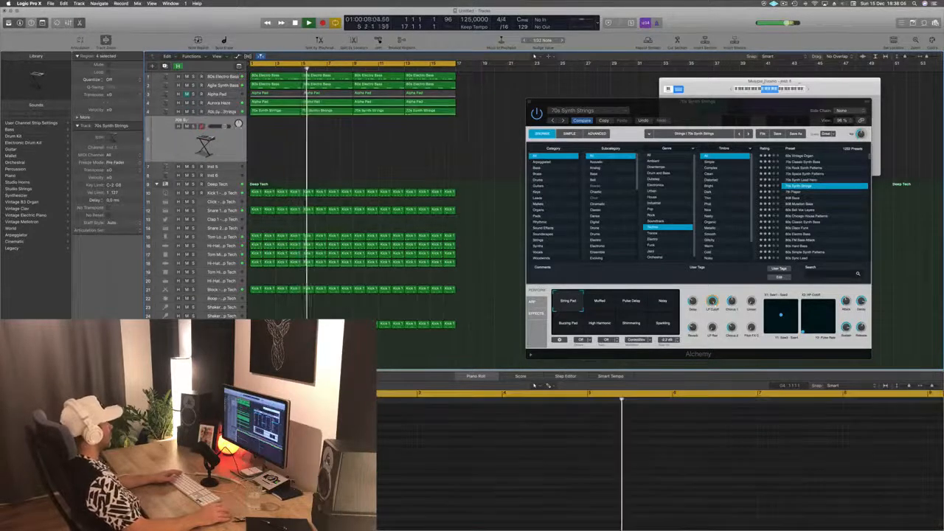
pyautogui.press('r')
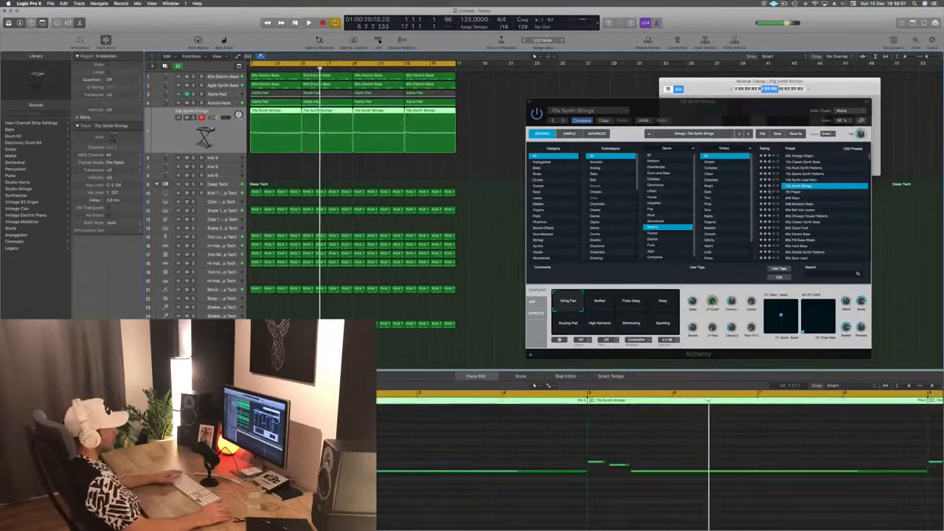
pyautogui.press('Return')
pyautogui.press('space')
pyautogui.scroll(-3, 807, 232)
pyautogui.click(810, 220)
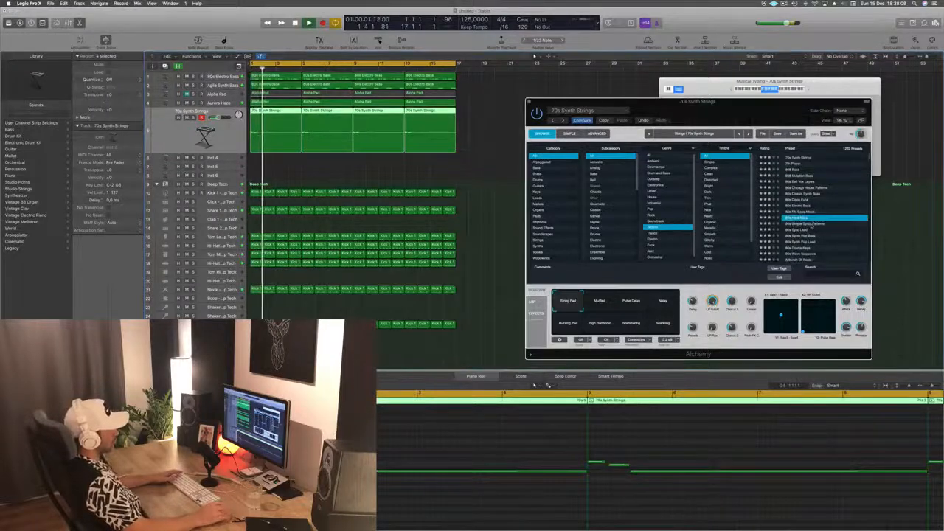
pyautogui.scroll(-2, 815, 225)
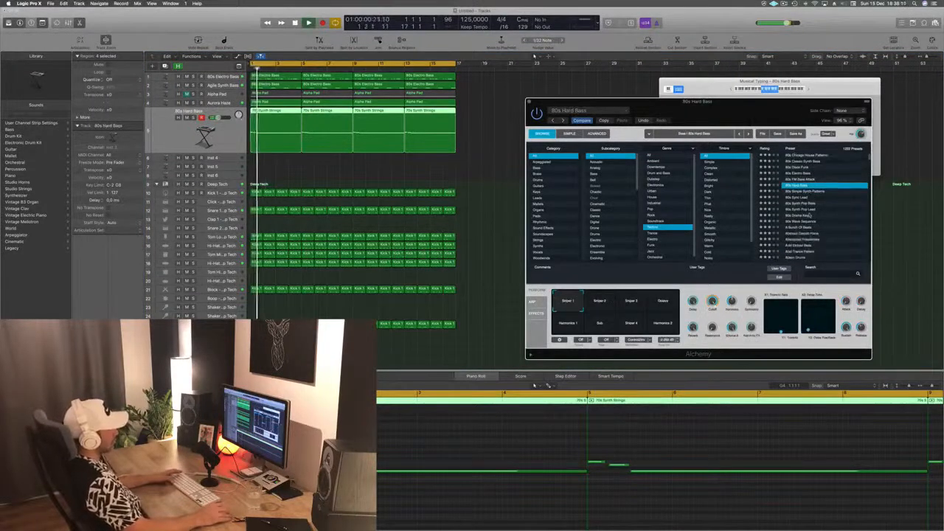
pyautogui.click(811, 215)
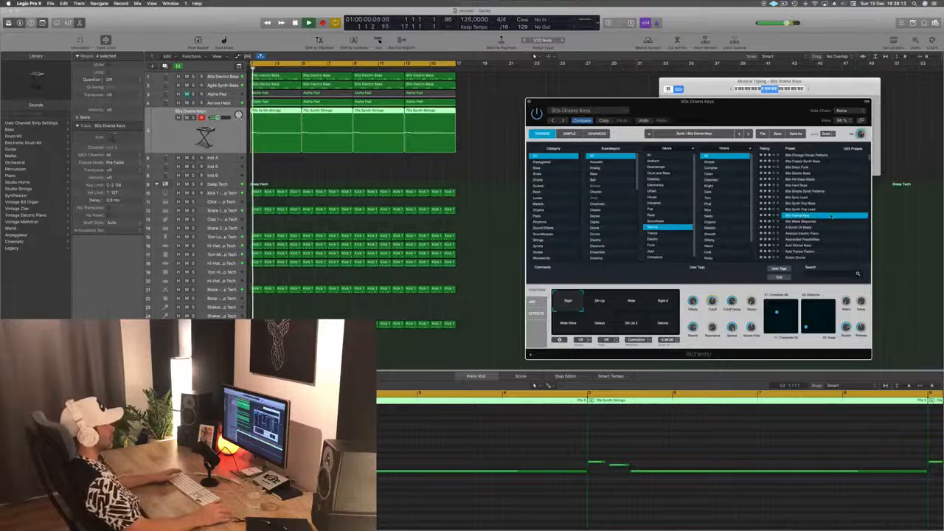
pyautogui.scroll(-2, 832, 215)
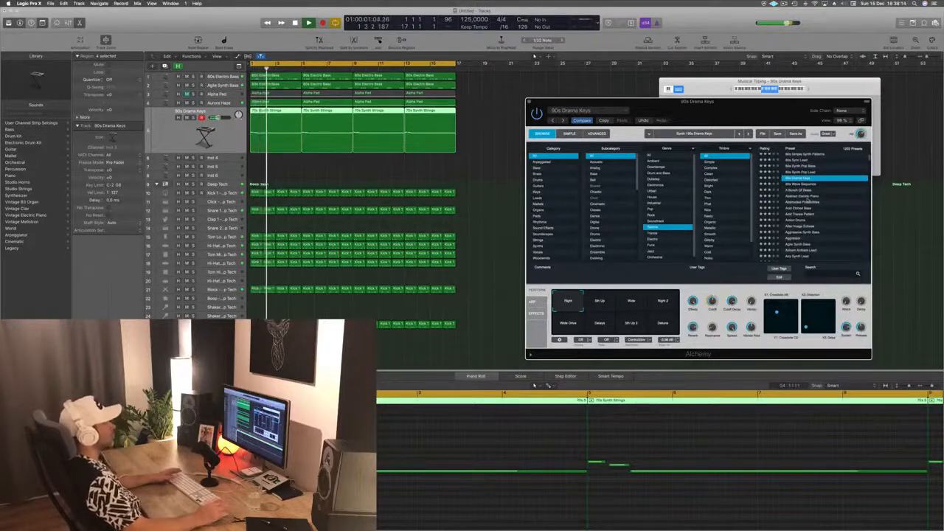
pyautogui.click(809, 196)
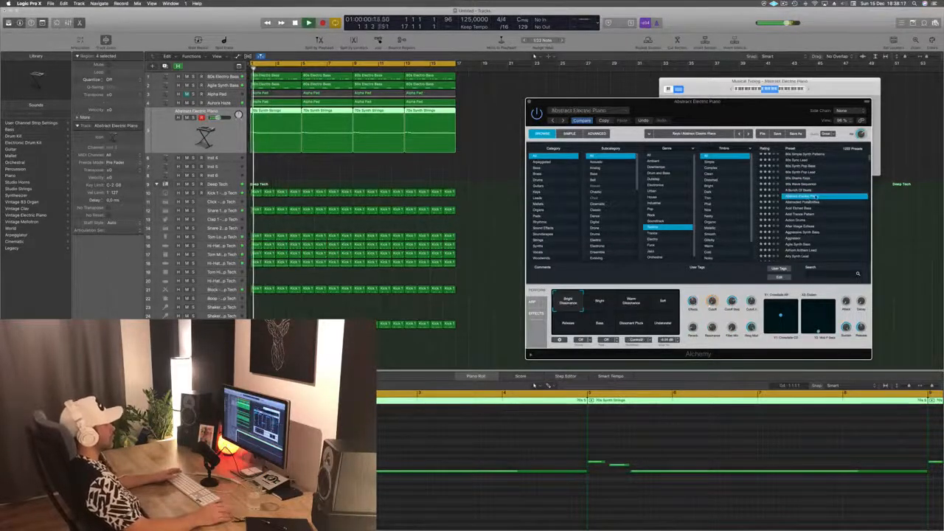
# Step: Audition the presets Acid Trance Pattern, Aggressor, Alloy and Analog Bounce on the strings melody
pyautogui.scroll(-3, 810, 196)
pyautogui.click(805, 178)
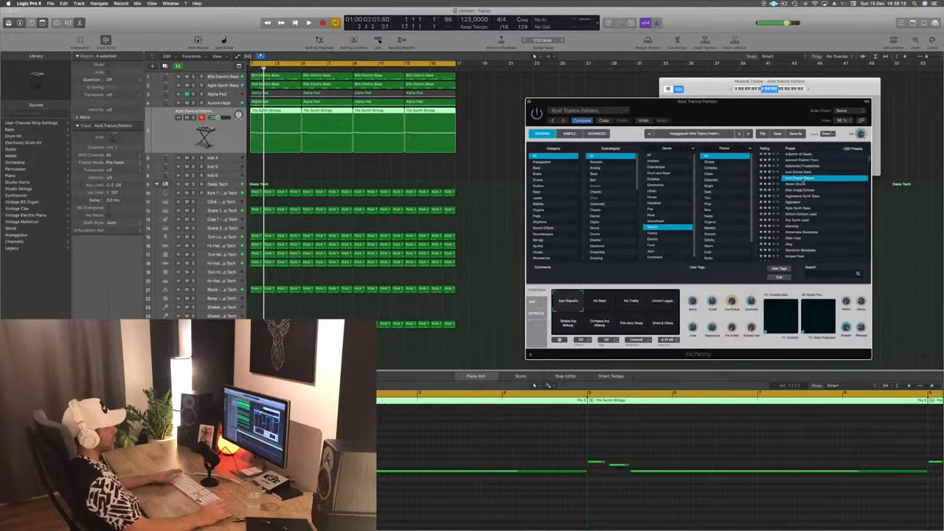
pyautogui.scroll(-2, 819, 192)
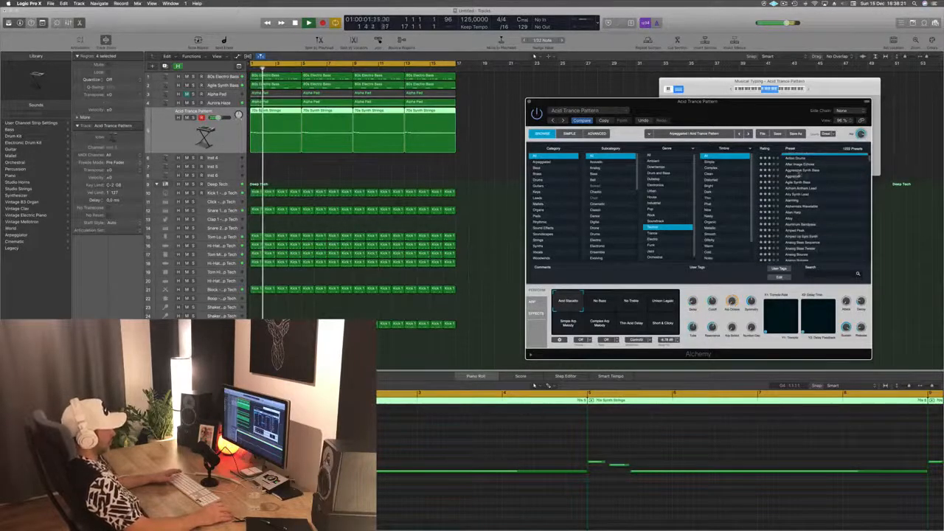
pyautogui.click(795, 176)
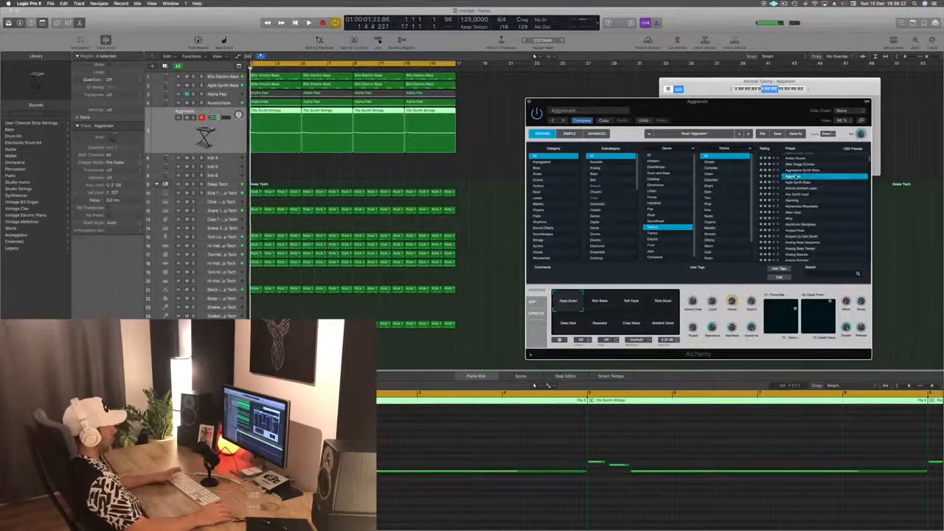
pyautogui.scroll(-2, 810, 195)
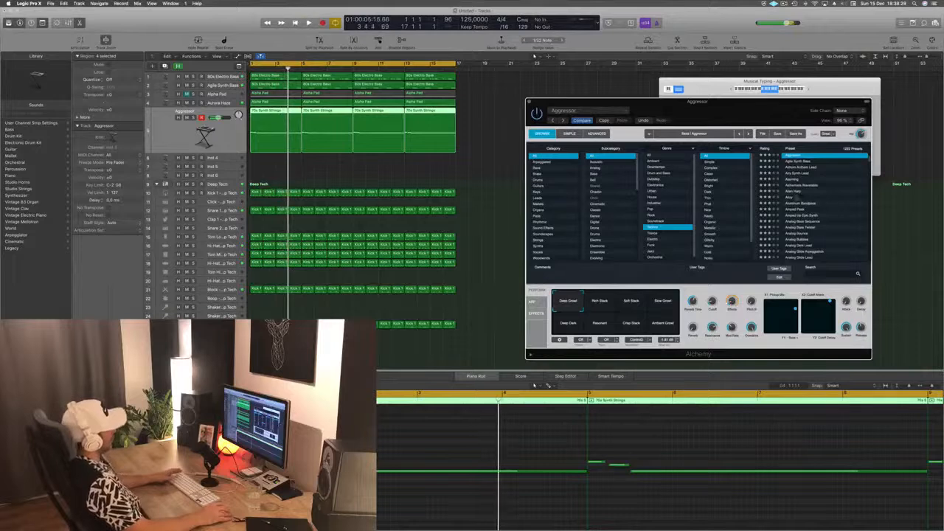
pyautogui.click(789, 198)
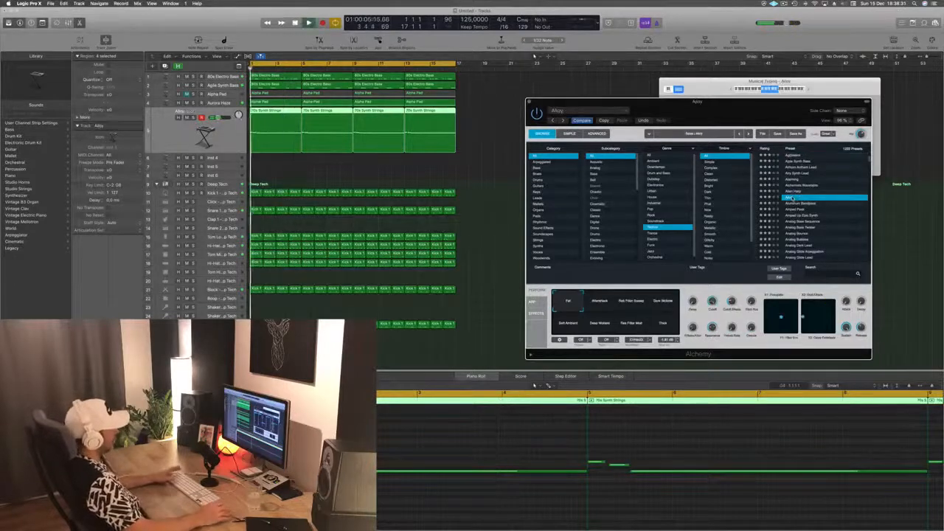
pyautogui.scroll(-2, 837, 212)
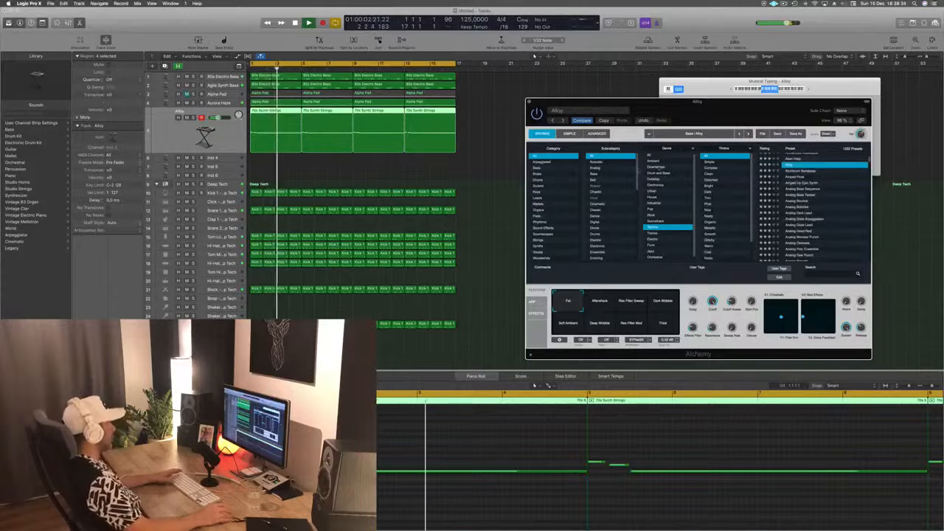
pyautogui.click(811, 200)
# Step: Filter the Alchemy presets to the Brass category across all genres and stop playback
pyautogui.click(536, 174)
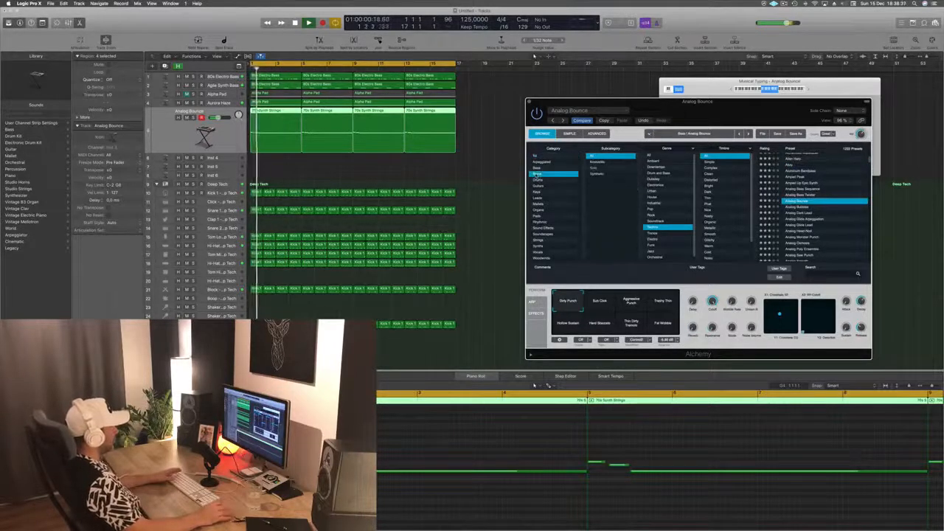
pyautogui.click(653, 156)
pyautogui.press('space')
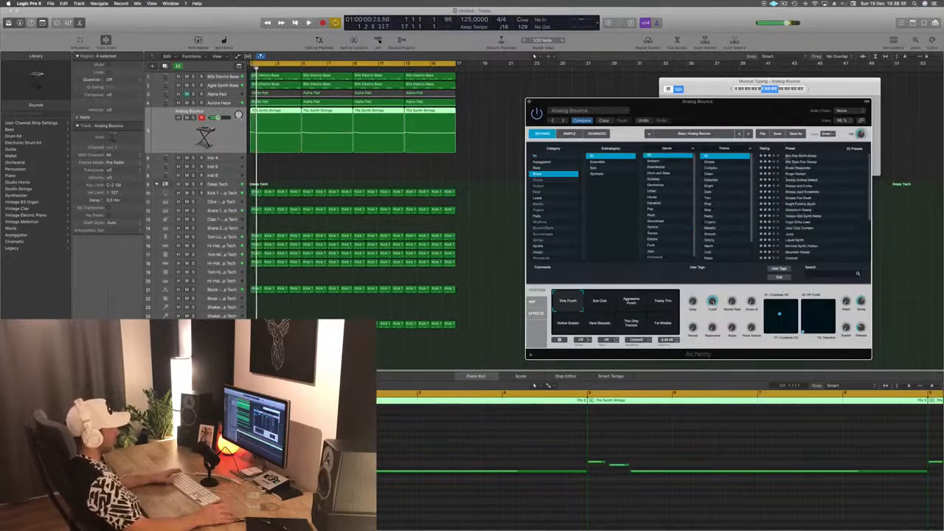
# Step: Audition the brass presets 80s Pop Synth Brass, Brassy Analog Sweep, Brassy and Funky, and Brassy Pad Swell with the melody playing
pyautogui.click(808, 157)
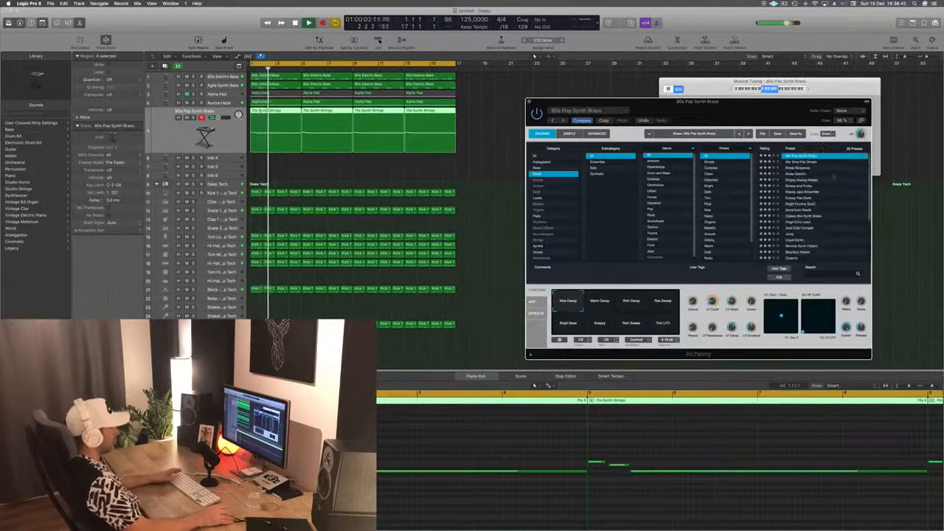
pyautogui.press('space')
pyautogui.click(803, 179)
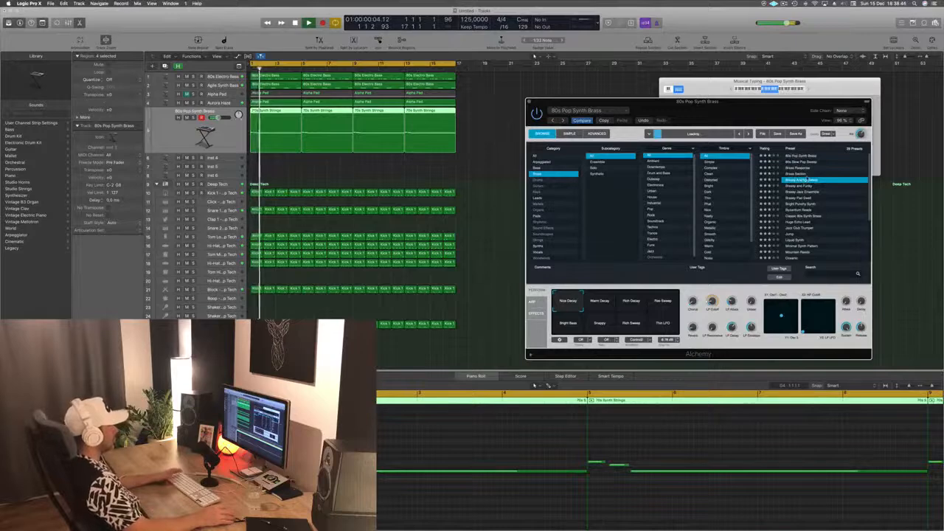
pyautogui.click(808, 186)
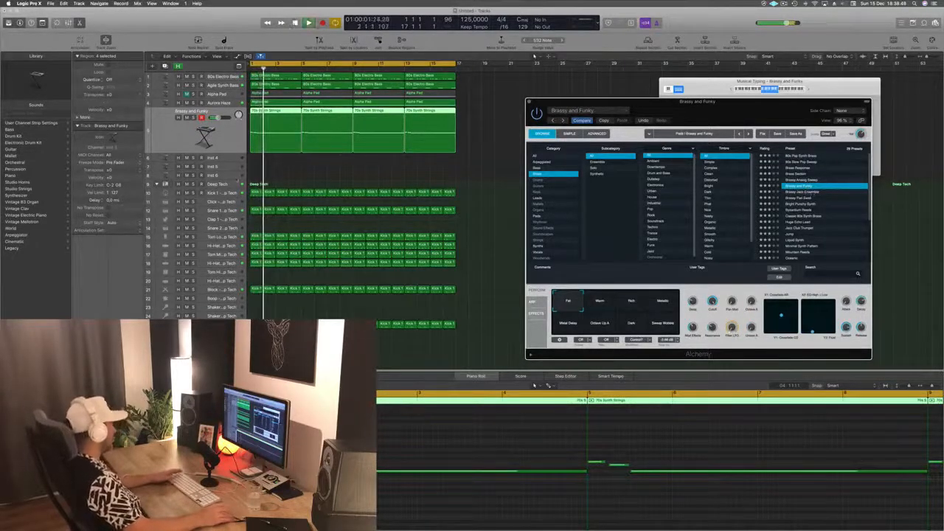
pyautogui.press('super+w')
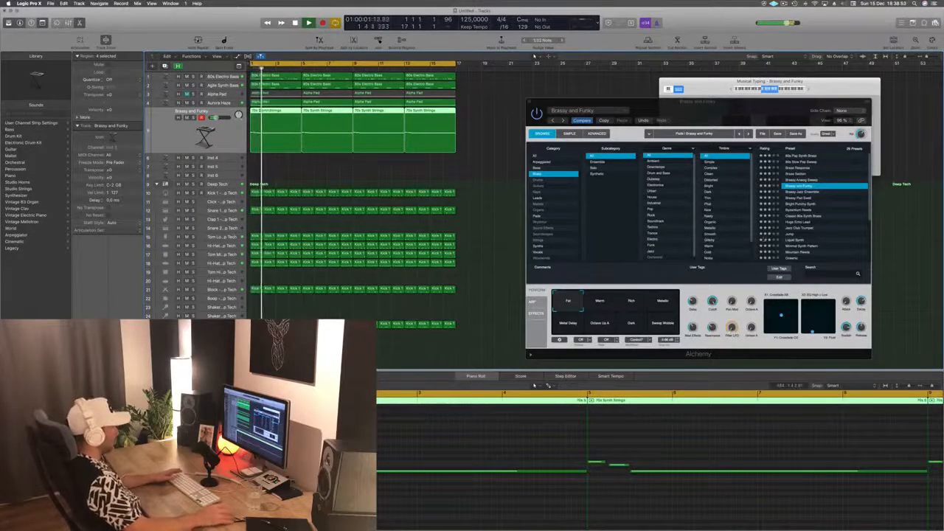
pyautogui.click(788, 198)
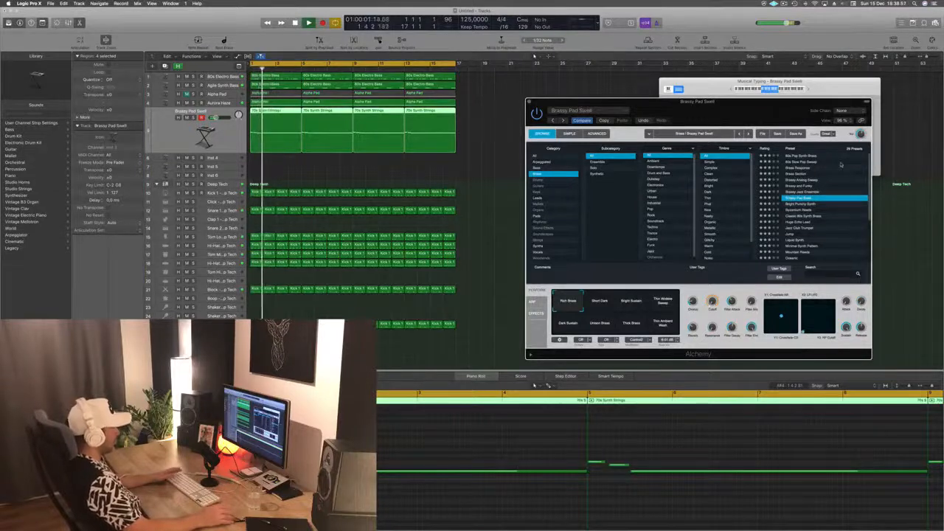
# Step: Audition the presets Bright Punchy Synth, Byzantium Reeds, Classic 80s Synth Brass, Huge Echo Lead and Jazz Club Trumpet
pyautogui.click(807, 204)
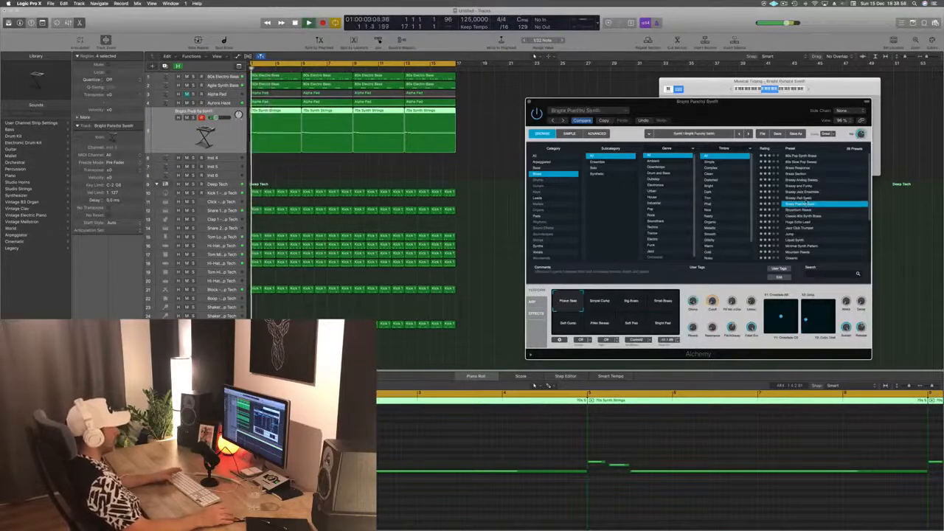
pyautogui.click(793, 211)
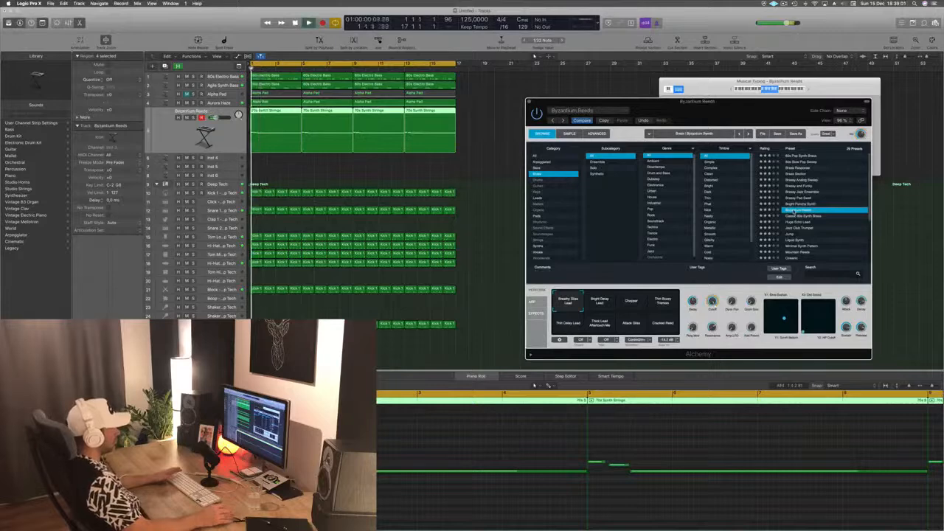
pyautogui.click(807, 216)
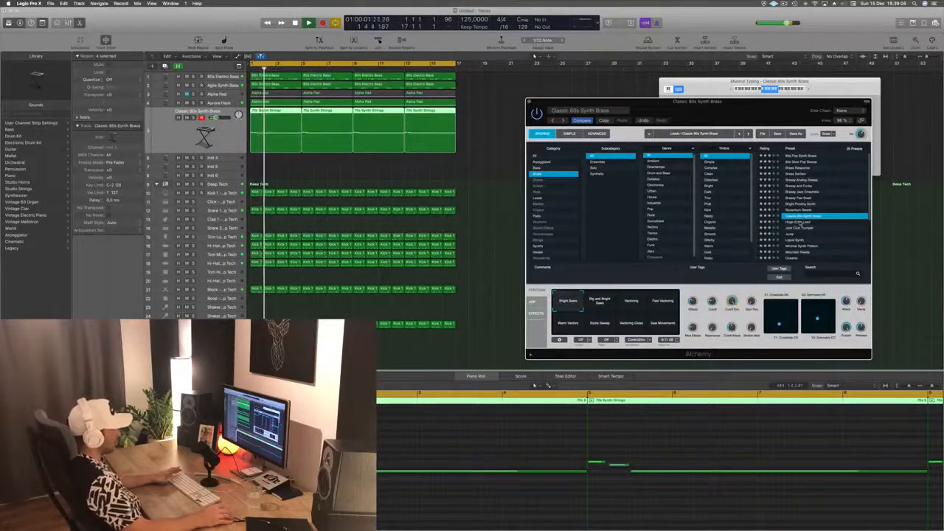
pyautogui.click(800, 222)
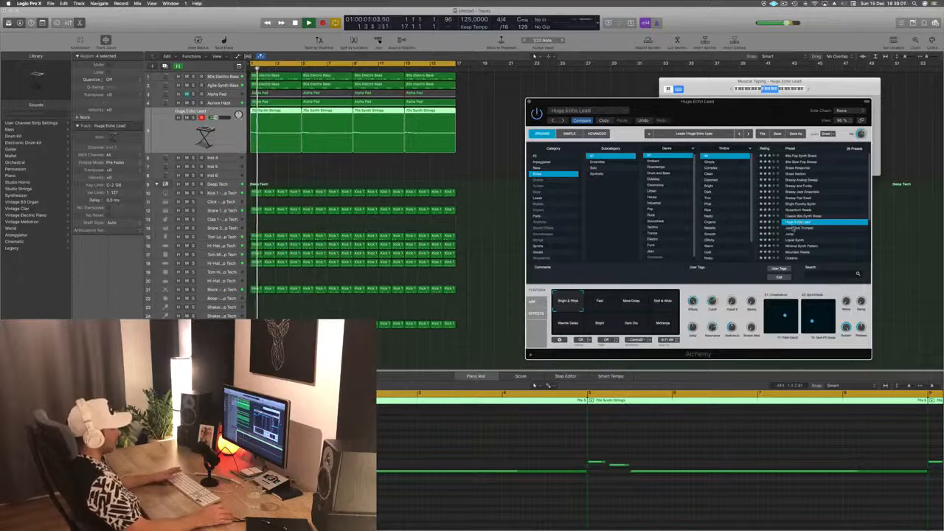
pyautogui.click(793, 228)
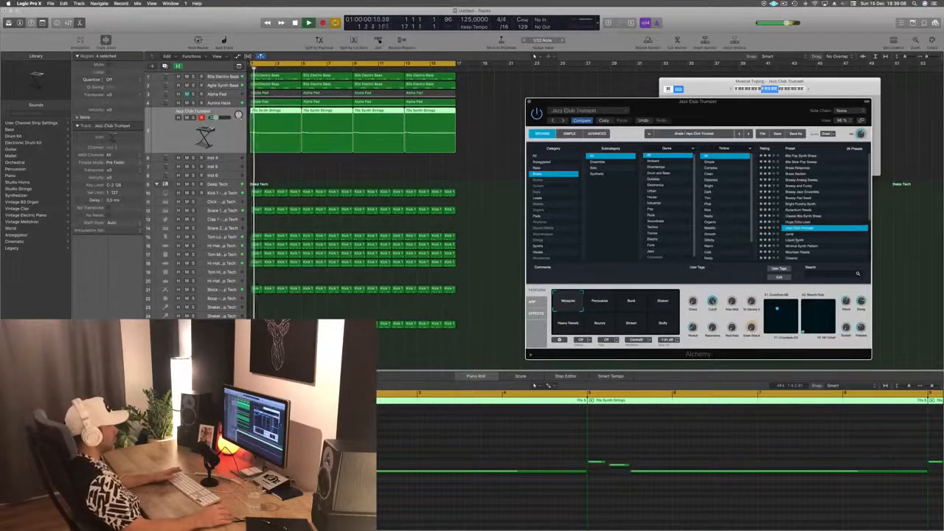
# Step: Try the Liquid Synth preset and load Minimal Synth Pattern on the melody track
pyautogui.click(794, 240)
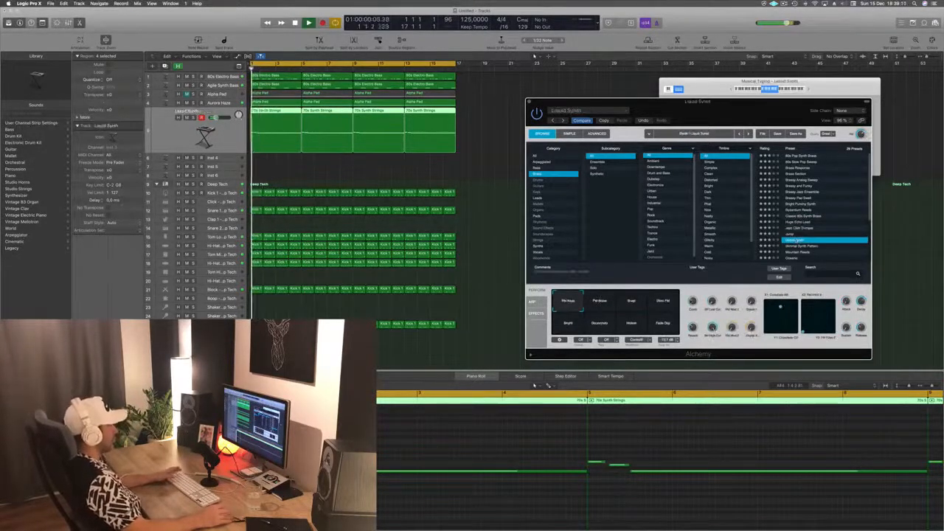
pyautogui.scroll(-5, 796, 240)
pyautogui.click(797, 184)
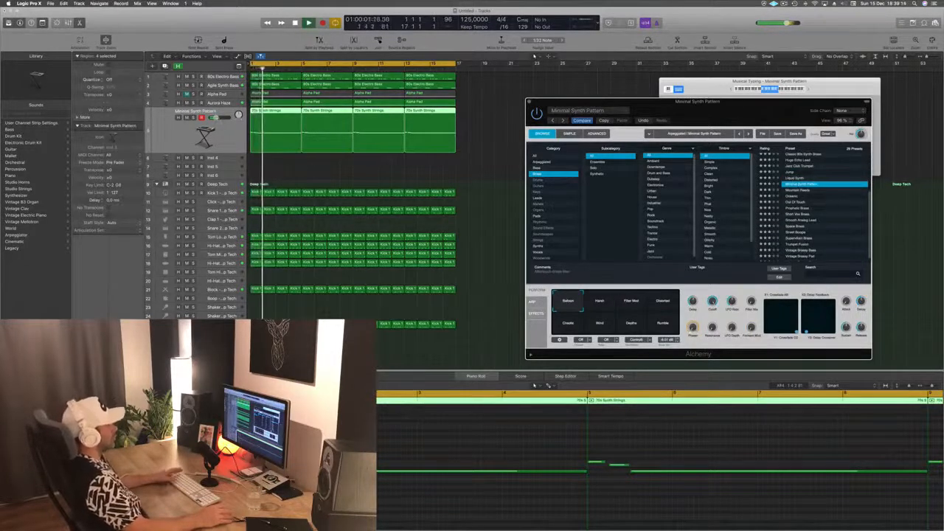
# Step: Audition the brass presets Oceanic, Prophetic Brass, Smooth Analog Lead and Space Brass on the melody track during playback
pyautogui.click(795, 197)
pyautogui.scroll(-1, 819, 213)
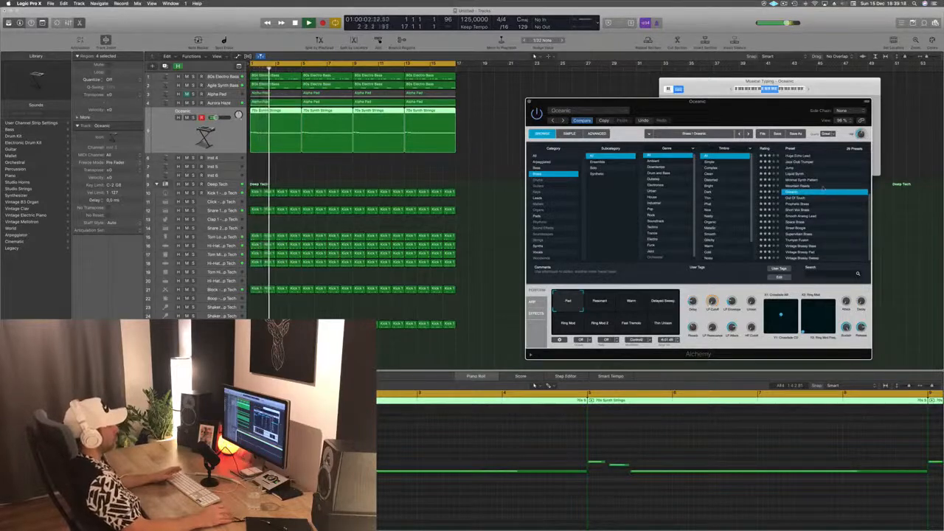
pyautogui.click(796, 204)
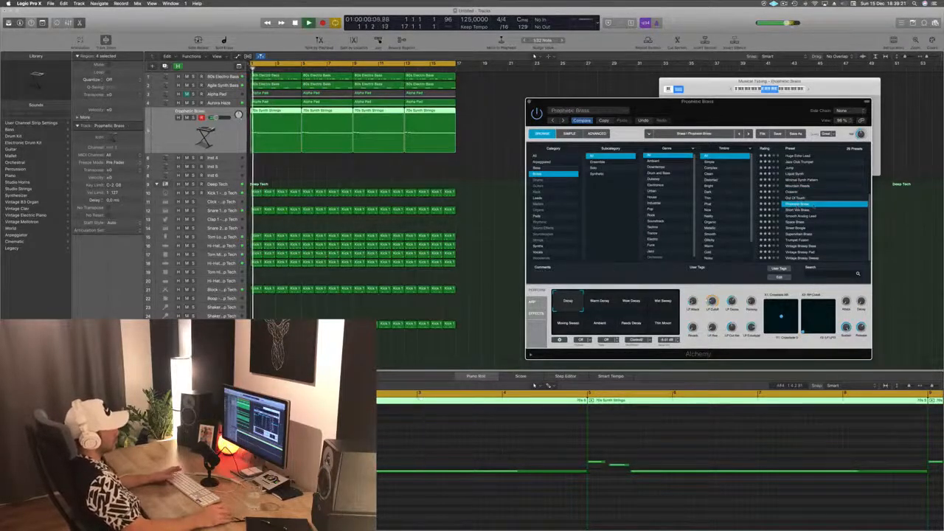
pyautogui.click(796, 215)
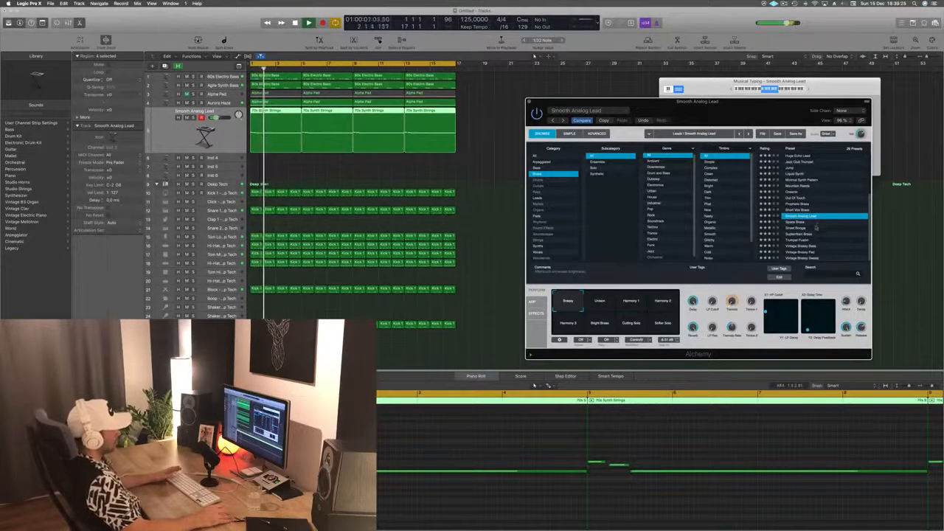
pyautogui.click(797, 221)
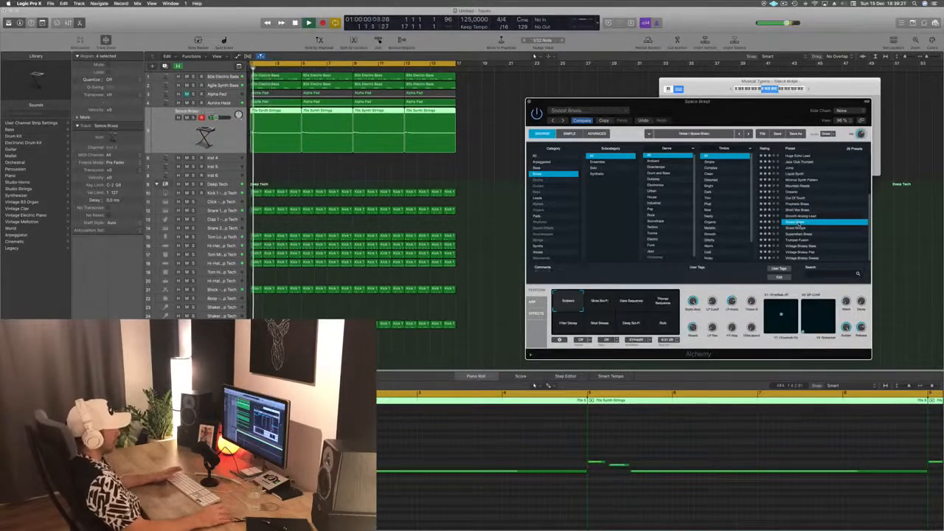
# Step: Look through the brass presets, load Street Boogie on the melody track and replay the loop from bar 1
pyautogui.scroll(4, 834, 225)
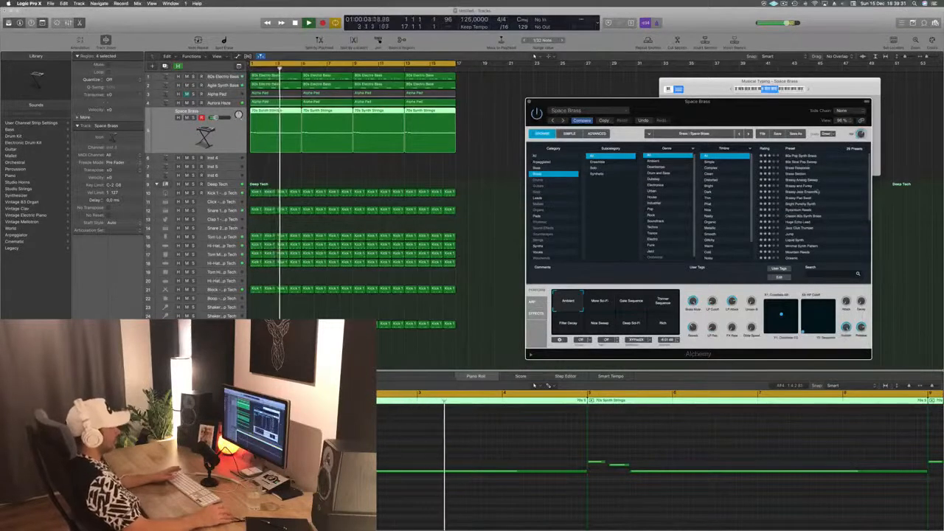
pyautogui.scroll(-3, 818, 191)
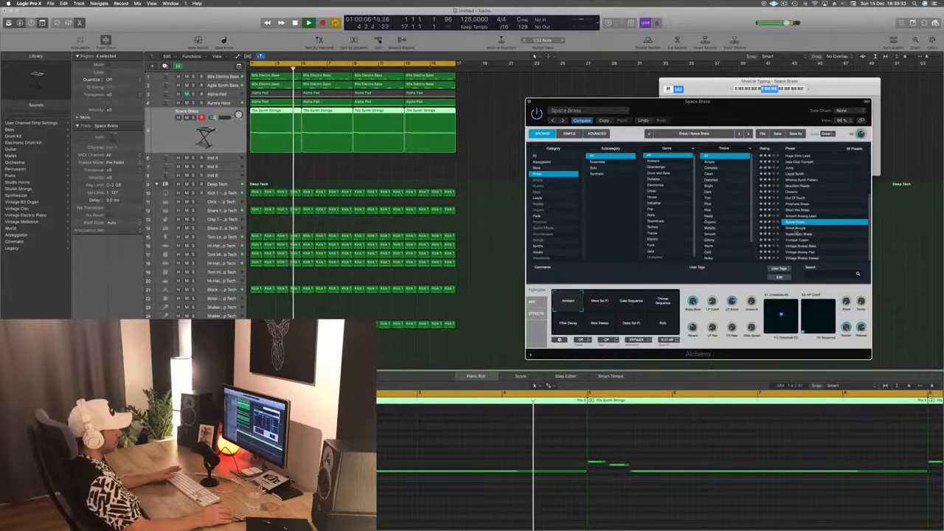
pyautogui.click(797, 228)
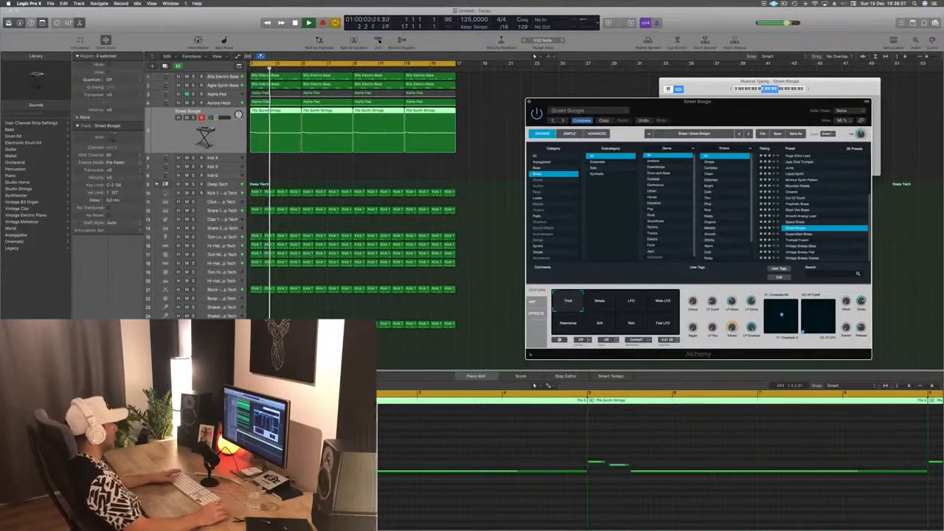
pyautogui.press('space')
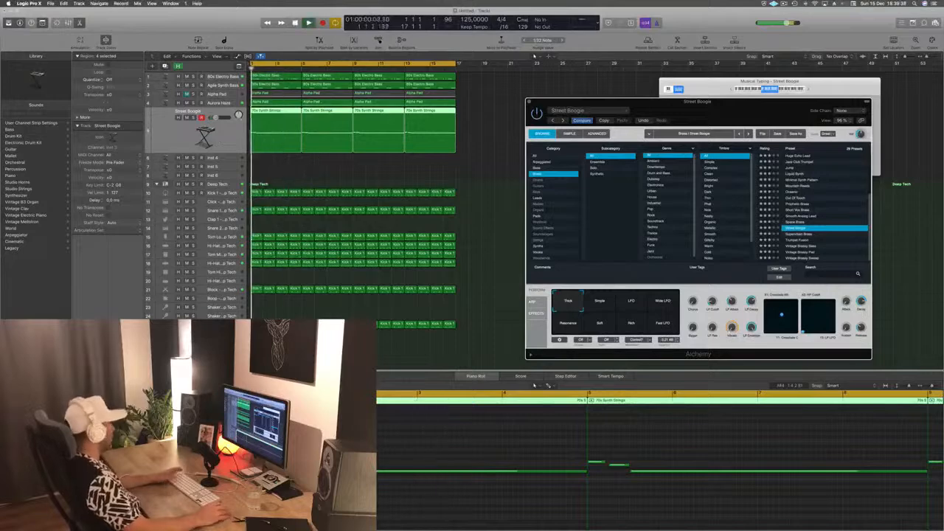
pyautogui.press('space')
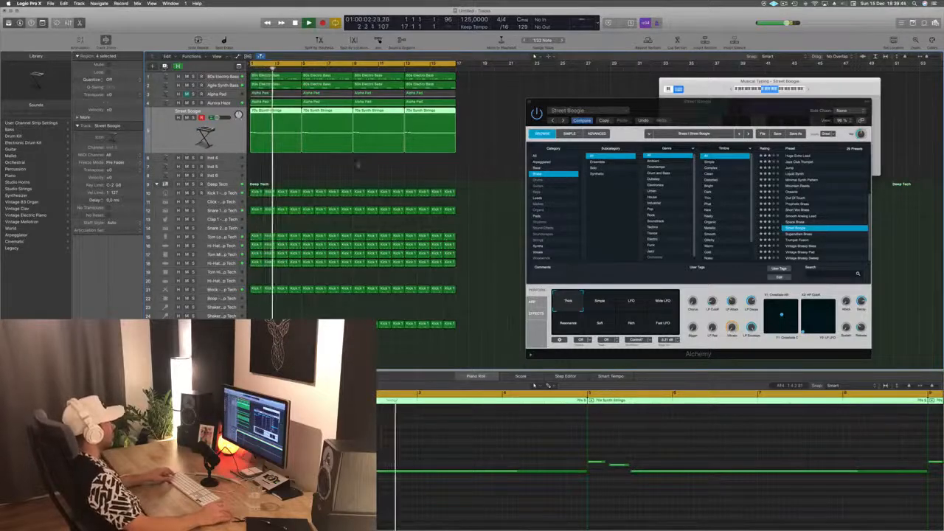
# Step: Duplicate the melody track with its regions and cut the copy down to a single two-bar region, splitting the crossing notes at bar 3
pyautogui.click(484, 116)
pyautogui.moveTo(468, 116); pyautogui.dragTo(274, 138)
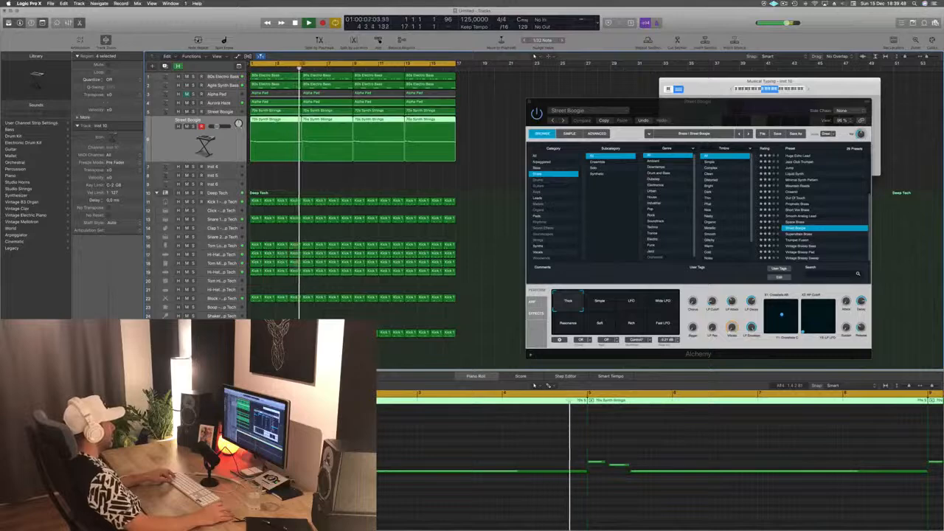
pyautogui.doubleClick(276, 137)
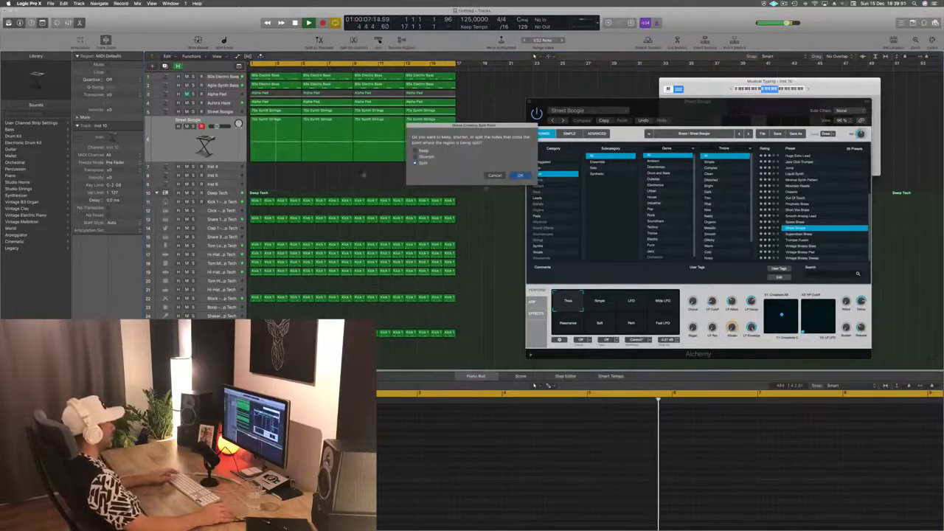
pyautogui.click(520, 175)
pyautogui.moveTo(507, 162); pyautogui.dragTo(507, 161)
pyautogui.press('Delete')
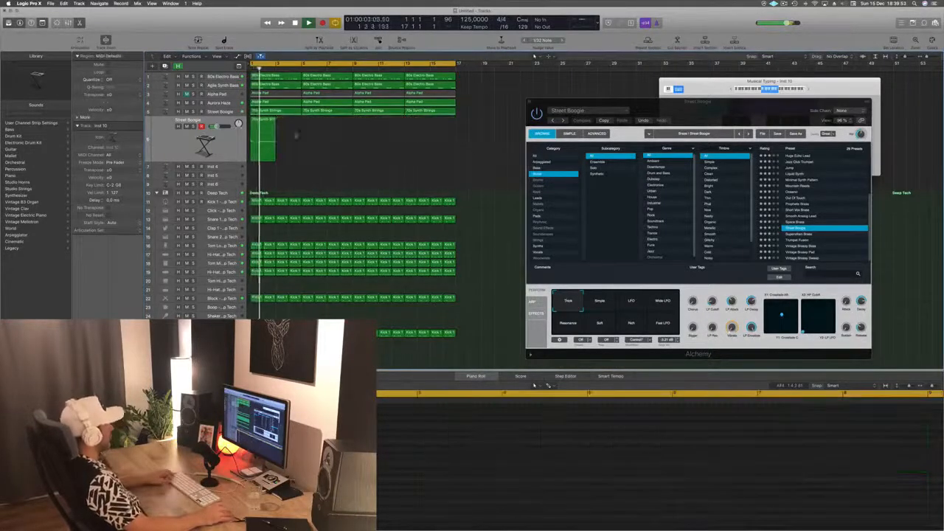
# Step: Move the two-bar region to bar 3, rearrange its three notes into a rising phrase and play it back
pyautogui.moveTo(273, 136); pyautogui.dragTo(300, 138)
pyautogui.press('space')
pyautogui.click(434, 463)
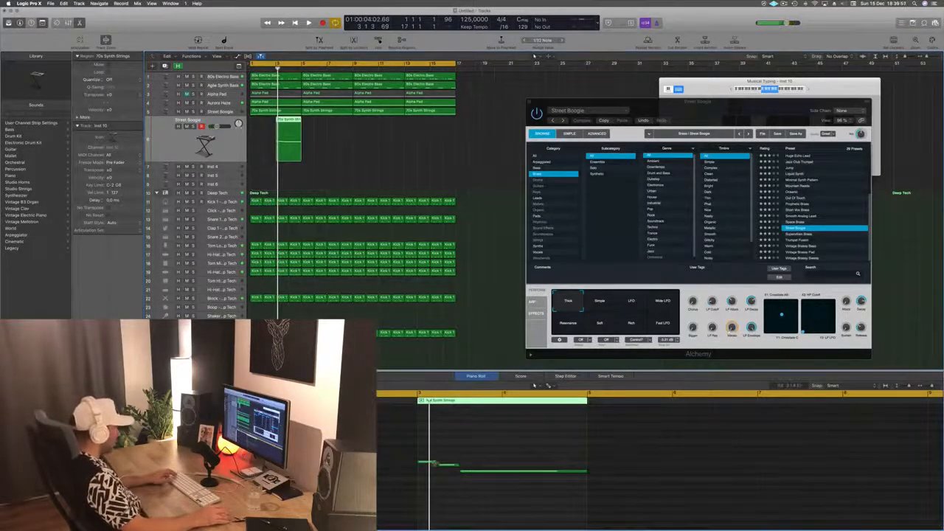
pyautogui.moveTo(433, 464); pyautogui.dragTo(478, 460)
pyautogui.press('space')
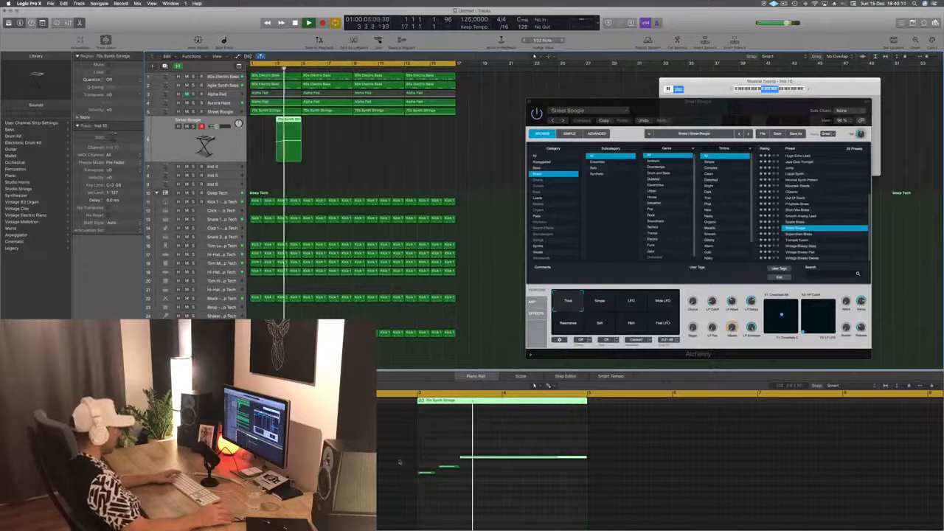
pyautogui.press('space')
pyautogui.press('space')
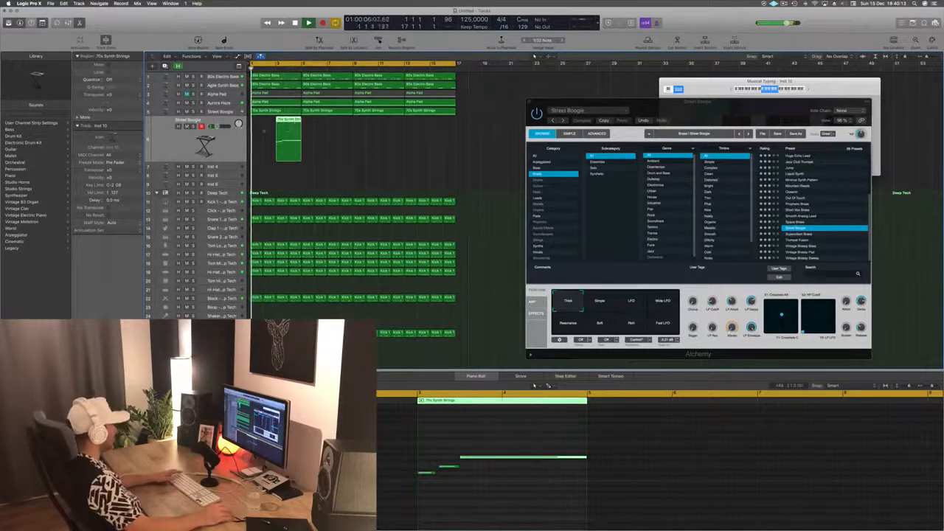
# Step: Load the 80s Slow Pop Sweep preset on the original melody track and close that track's Alchemy window
pyautogui.scroll(4, 817, 171)
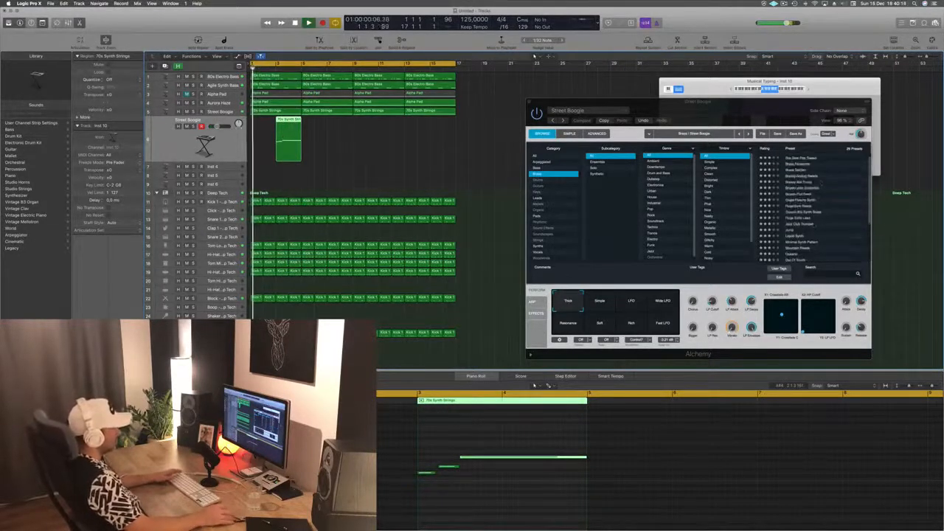
pyautogui.click(803, 156)
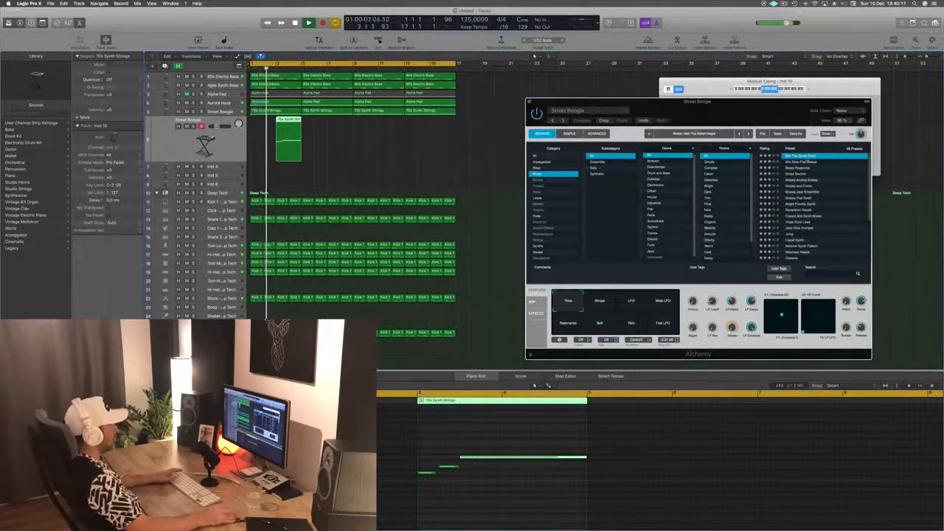
pyautogui.moveTo(735, 105); pyautogui.dragTo(512, 118)
pyautogui.click(601, 173)
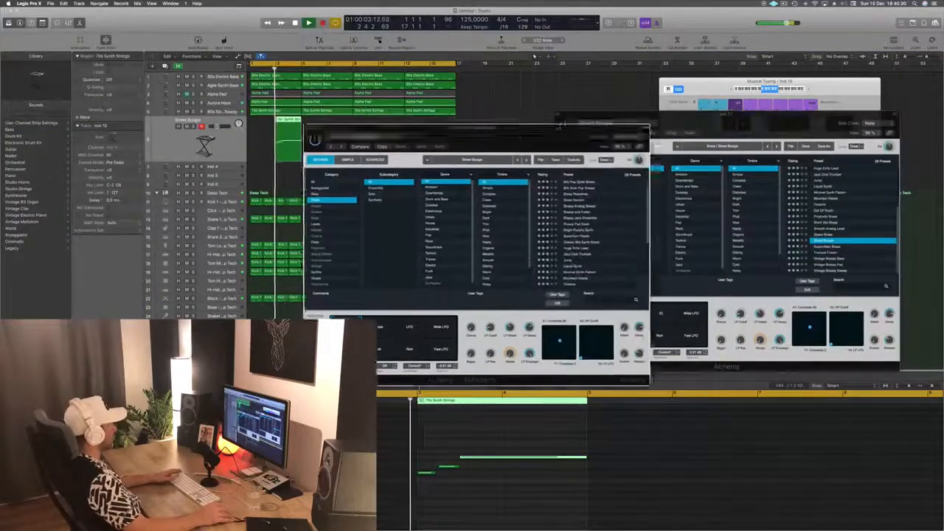
pyautogui.moveTo(561, 126); pyautogui.dragTo(524, 167)
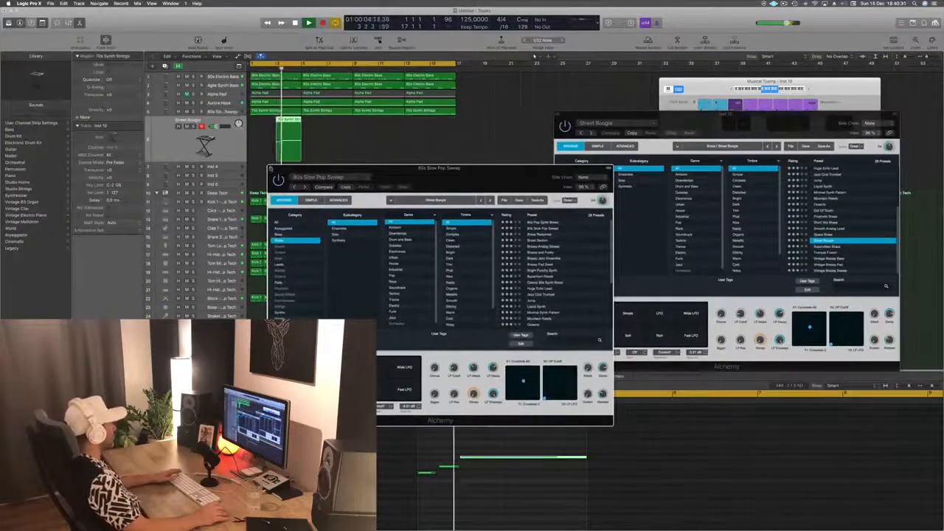
pyautogui.click(272, 168)
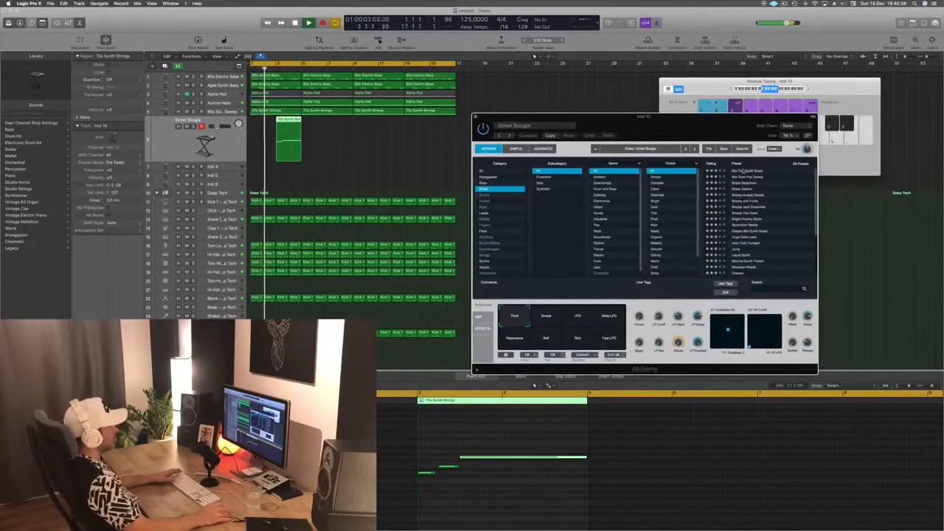
# Step: Load 80s Pop Synth Brass on the duplicated track and copy its two-bar phrase to bars 7, 11 and 15
pyautogui.click(767, 171)
pyautogui.moveTo(285, 129); pyautogui.dragTo(391, 129)
pyautogui.click(743, 183)
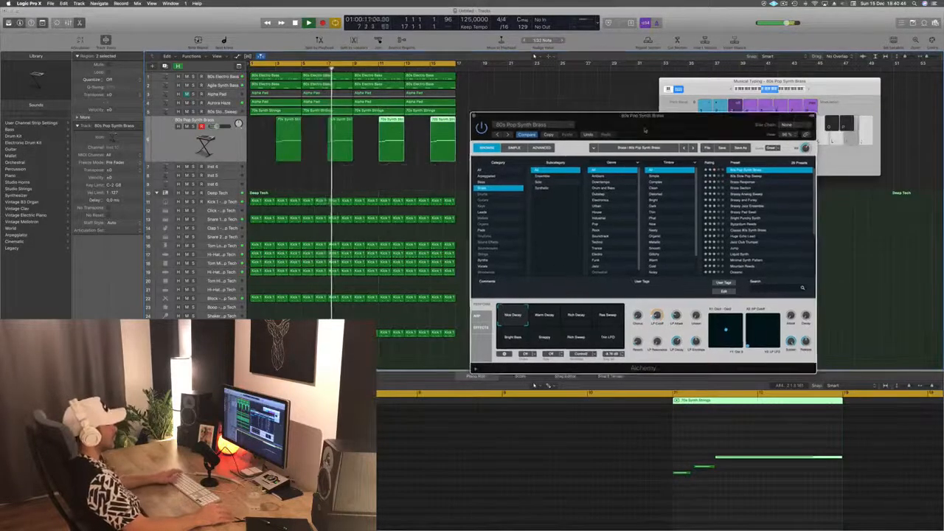
# Step: Audition Brass Response, Brass Section, Brassy and Funky, and Brassy Jazz Ensemble on the duplicated track
pyautogui.click(744, 182)
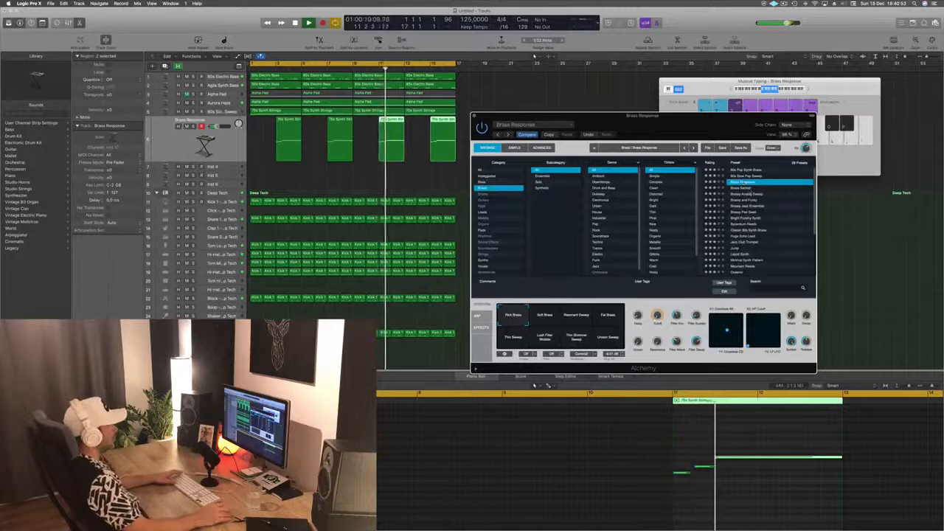
pyautogui.click(747, 188)
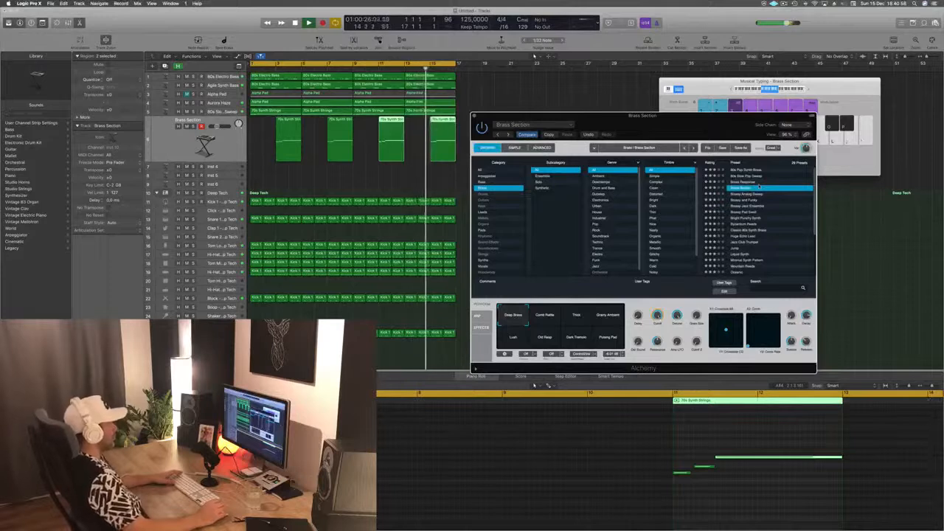
pyautogui.click(755, 201)
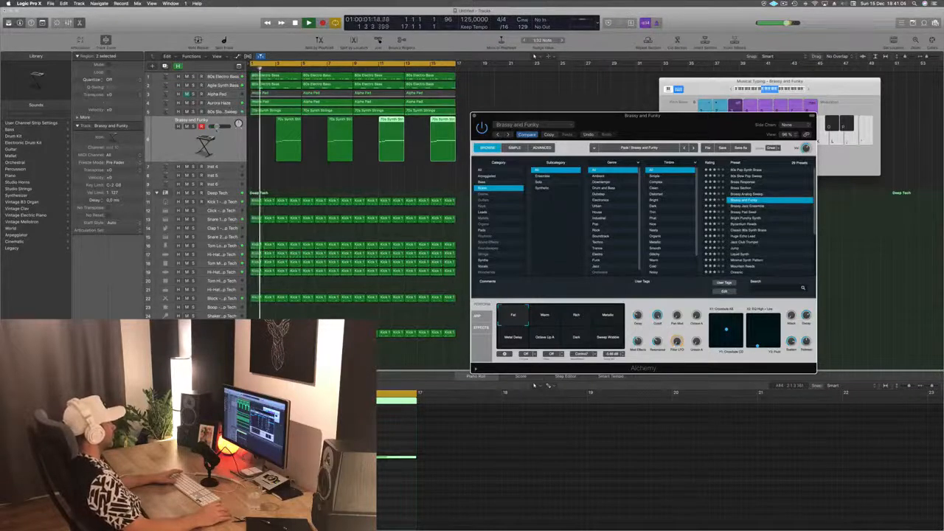
pyautogui.press('Up')
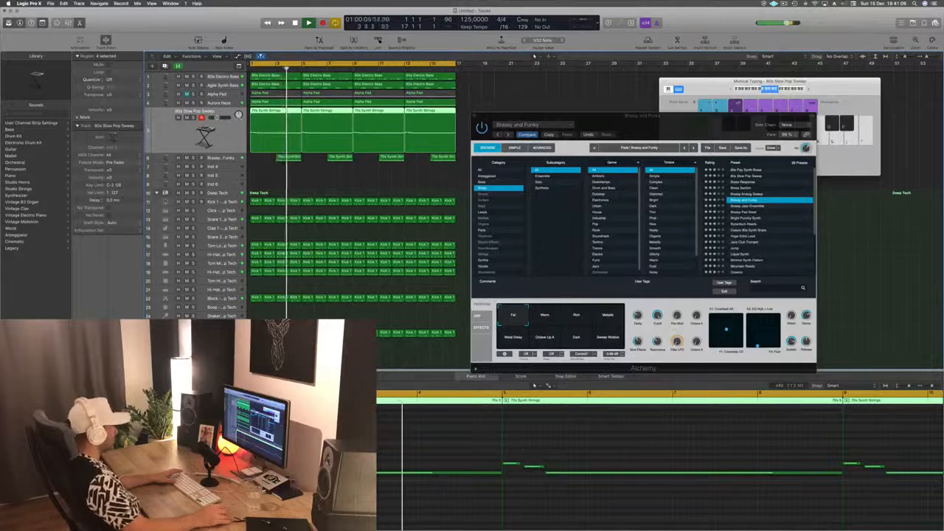
pyautogui.press('Down')
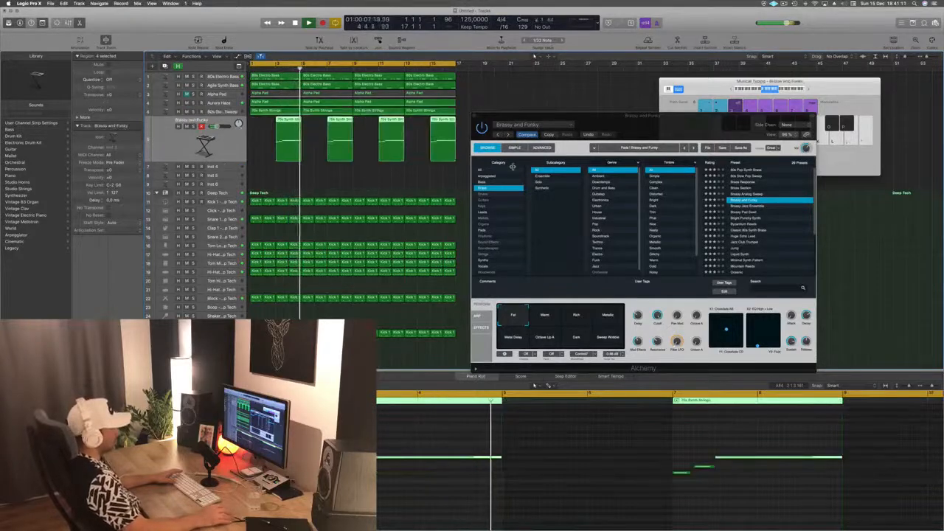
pyautogui.click(766, 207)
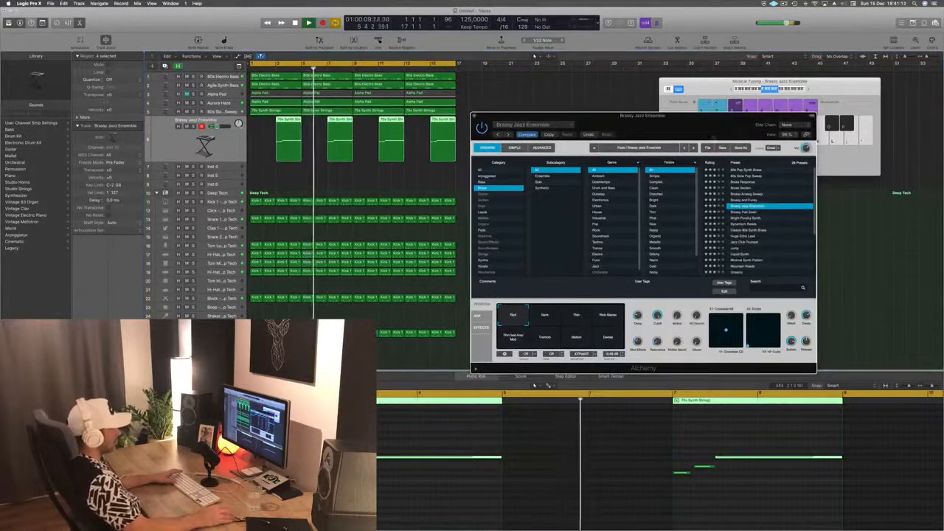
pyautogui.moveTo(714, 123); pyautogui.dragTo(701, 112)
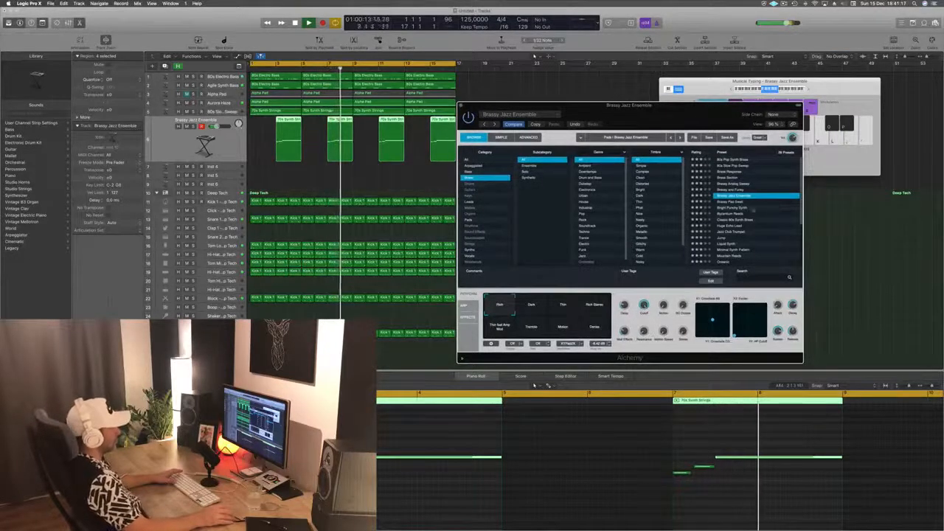
# Step: Try Brassy Pad Swell and Bright Punchy Synth, load Classic 80s Synth Brass on the duplicated track and close Alchemy
pyautogui.click(730, 202)
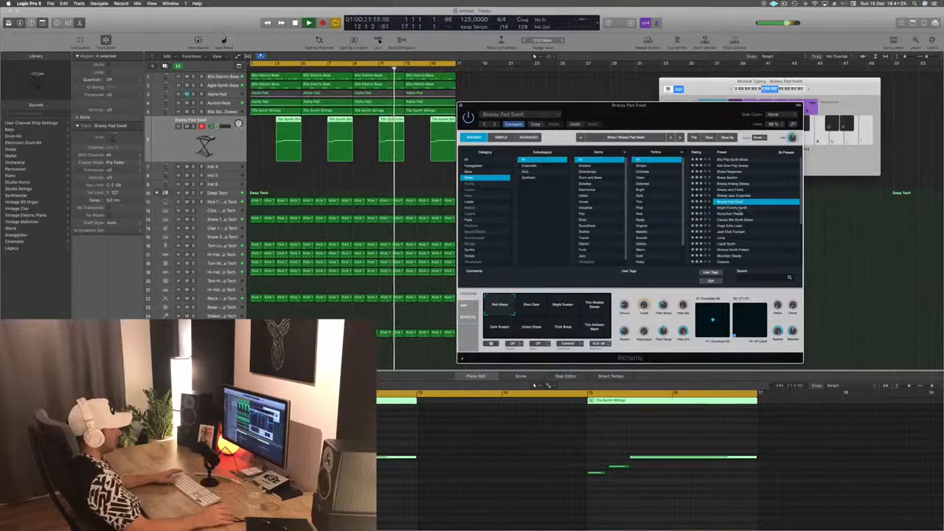
pyautogui.press('Down')
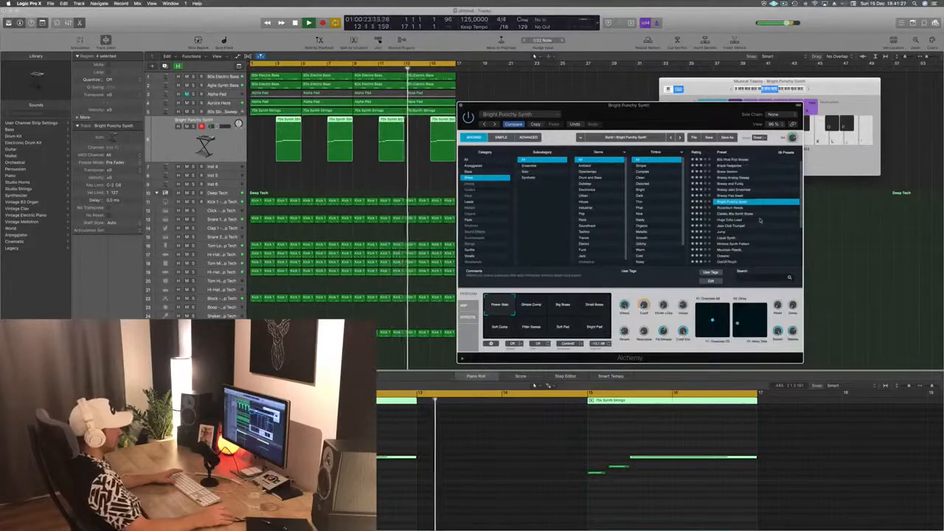
pyautogui.press('Down')
pyautogui.press('Down')
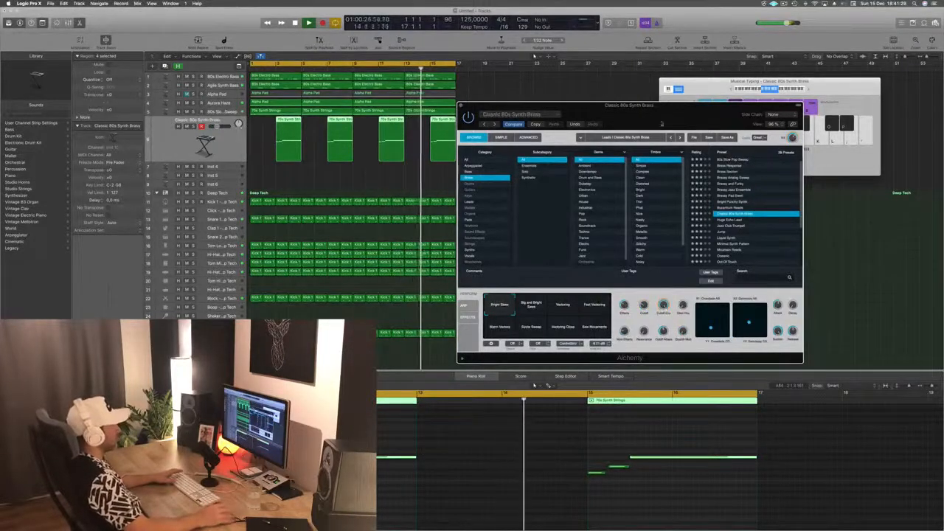
pyautogui.moveTo(689, 111); pyautogui.dragTo(667, 93)
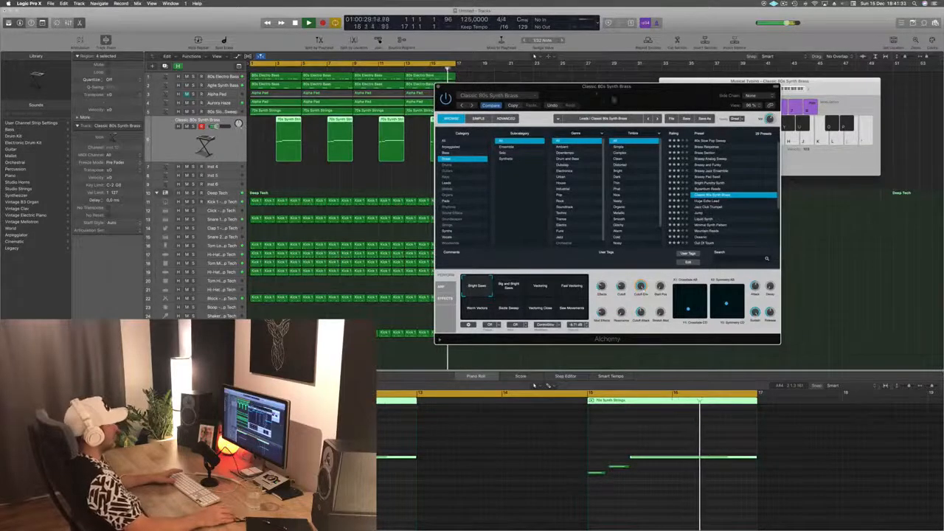
pyautogui.moveTo(614, 98); pyautogui.dragTo(561, 103)
pyautogui.press('super+w')
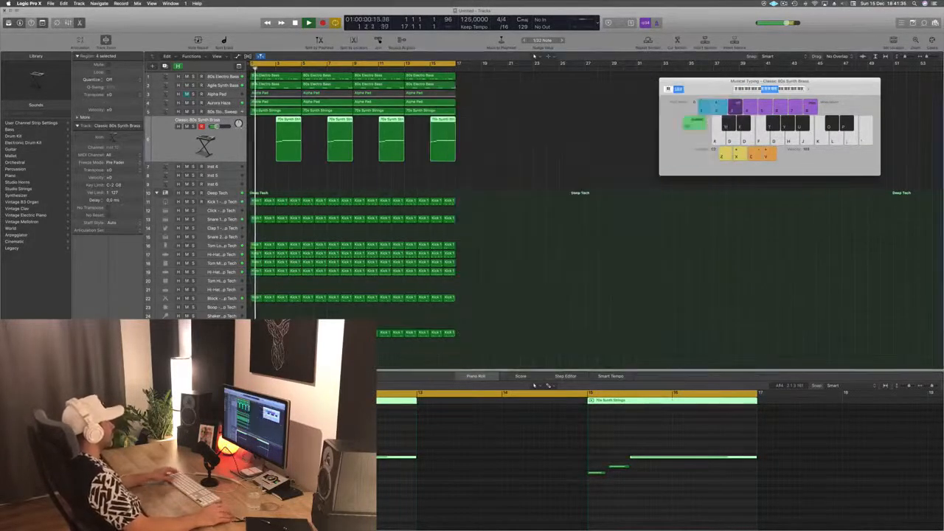
# Step: Select the Classic 80s Synth Brass track again and mute it during playback
pyautogui.press('Down')
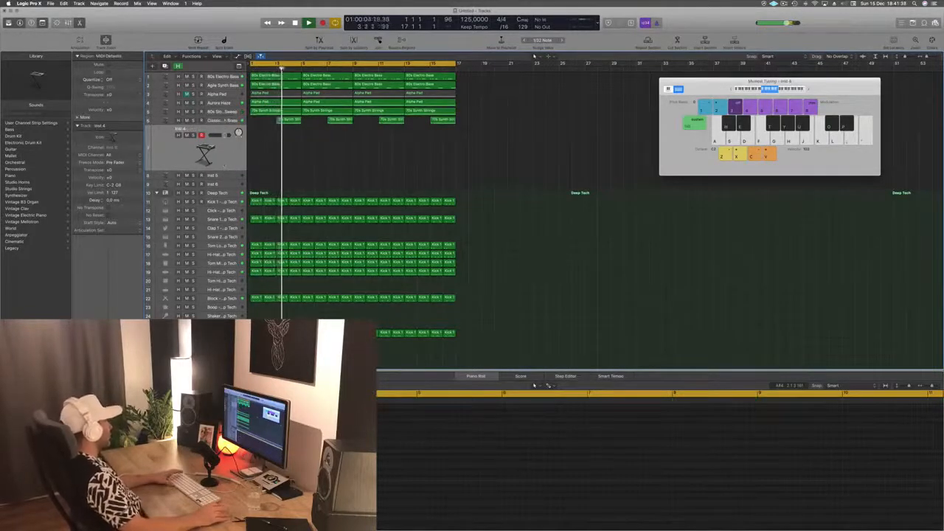
pyautogui.press('Up')
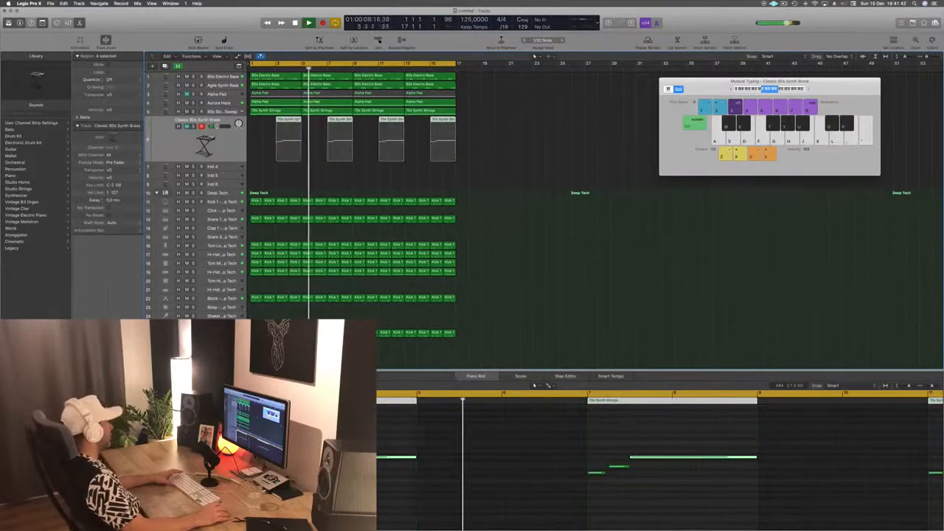
# Step: Select the empty Inst 4 track and copy the first four-bar 80s Electro Bass region onto it at bar 1
pyautogui.press('Down')
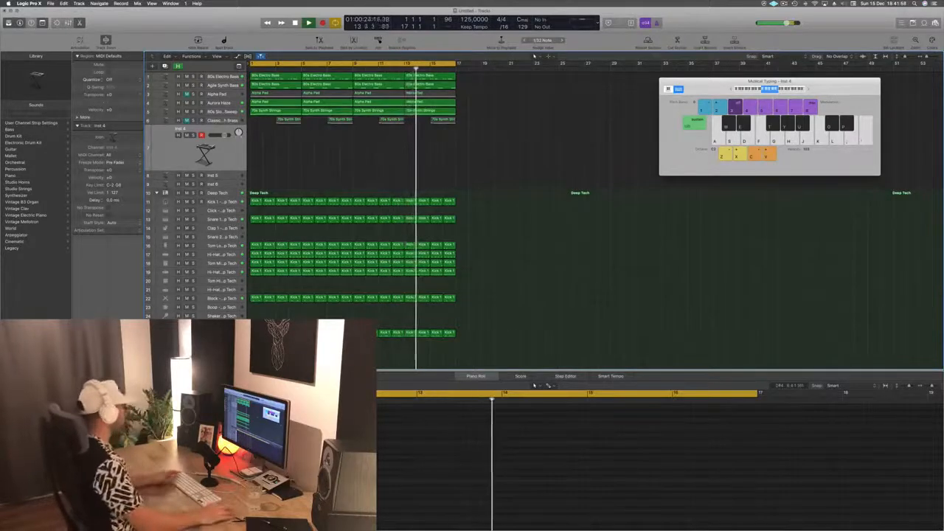
pyautogui.click(263, 77)
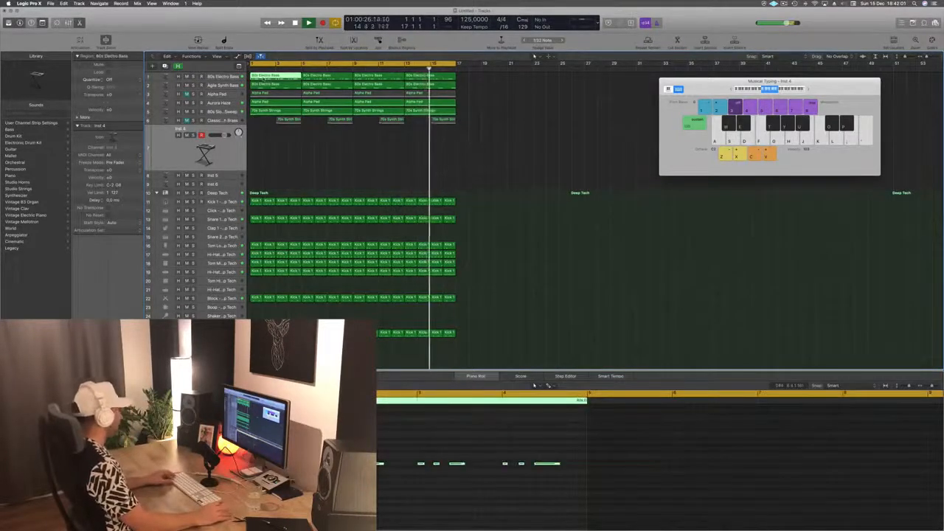
pyautogui.moveTo(263, 78); pyautogui.dragTo(264, 158)
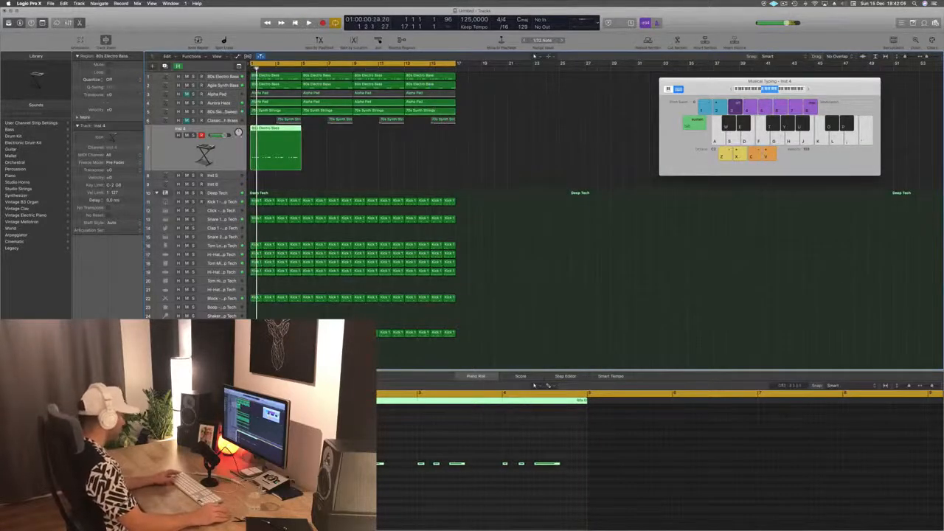
# Step: Shorten the long notes in the copied bass region so they match the short notes, and transpose all its notes up
pyautogui.click(310, 443)
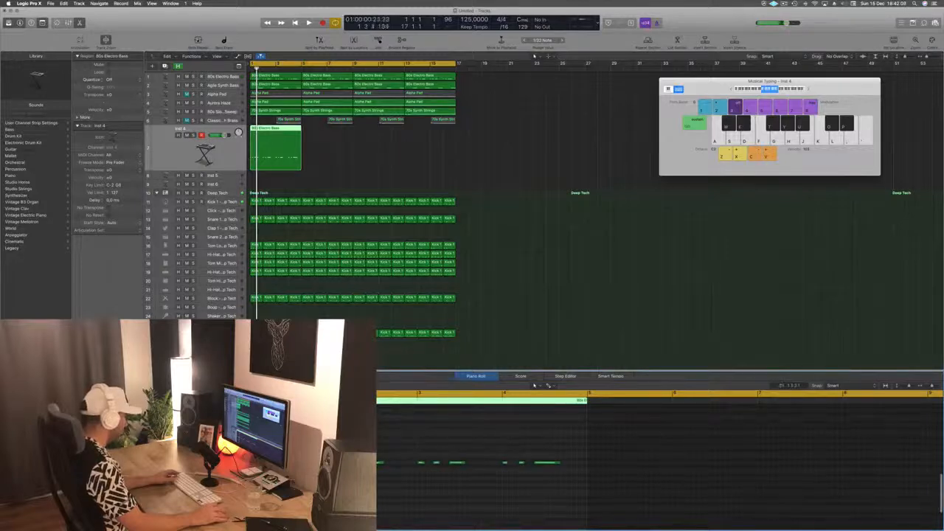
pyautogui.moveTo(380, 462); pyautogui.dragTo(363, 463)
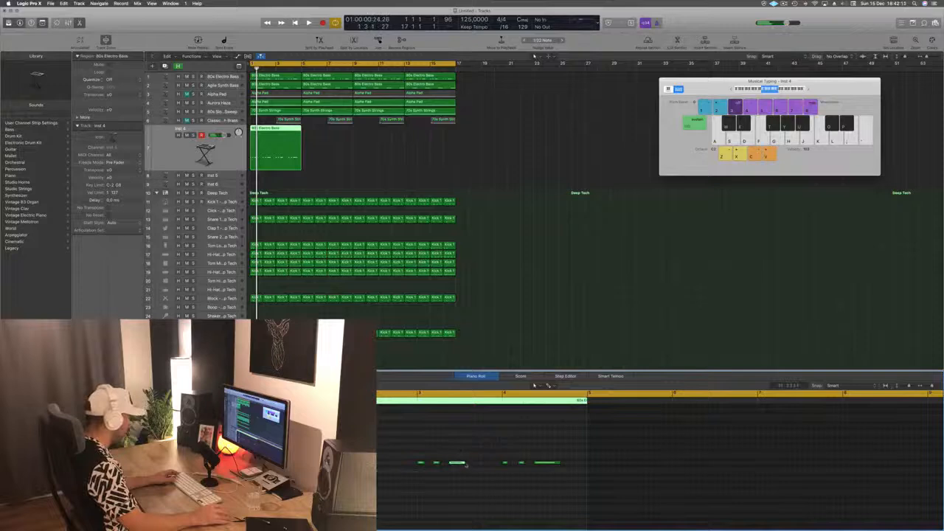
pyautogui.moveTo(465, 466); pyautogui.dragTo(461, 464)
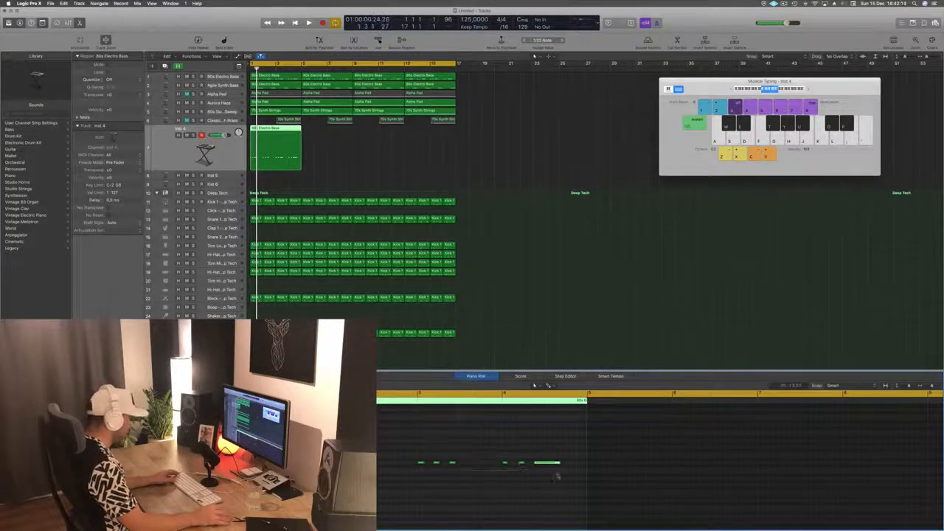
pyautogui.moveTo(560, 462); pyautogui.dragTo(538, 464)
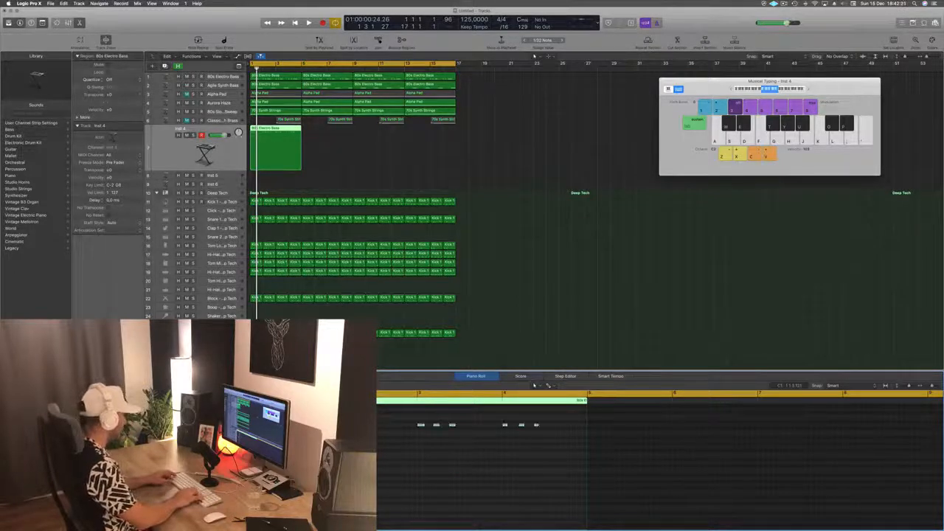
# Step: Layer a higher copy of all the notes in the region, play it back and raise the copied notes further
pyautogui.scroll(2, 535, 385)
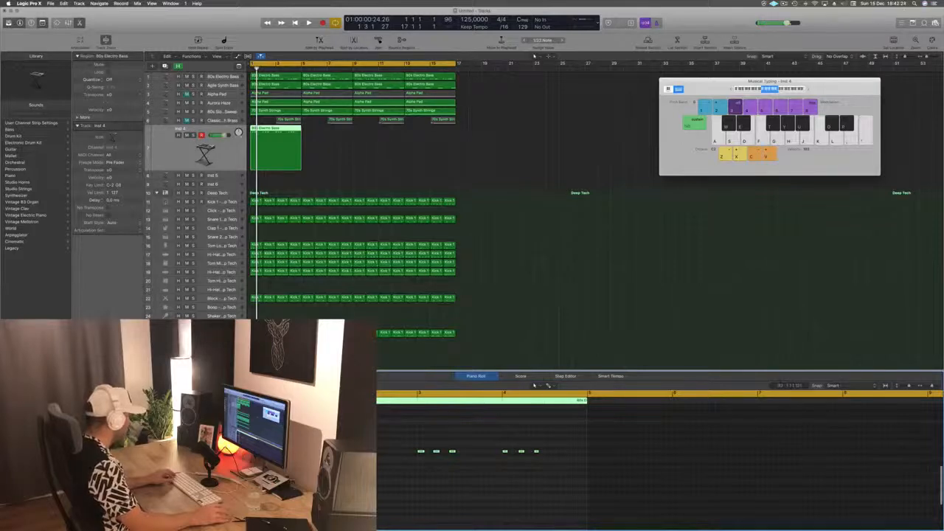
pyautogui.moveTo(253, 451); pyautogui.dragTo(252, 442)
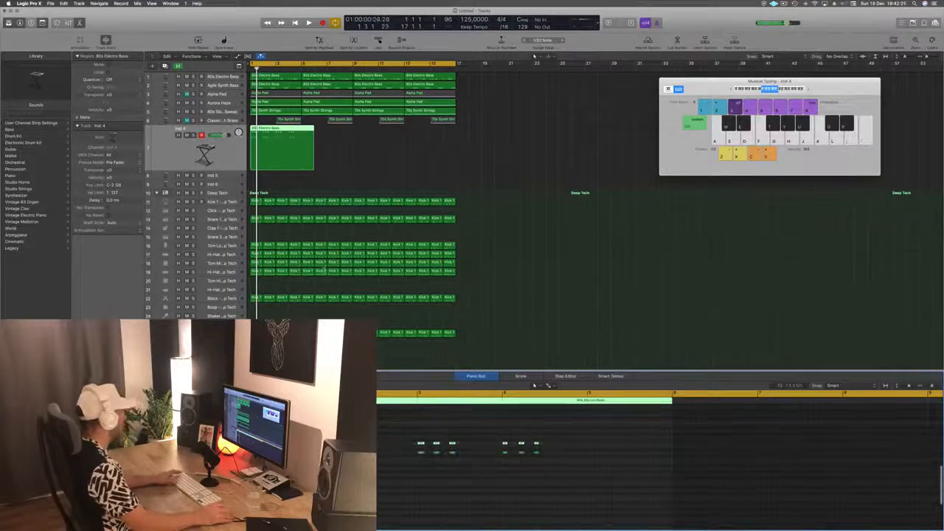
pyautogui.press('space')
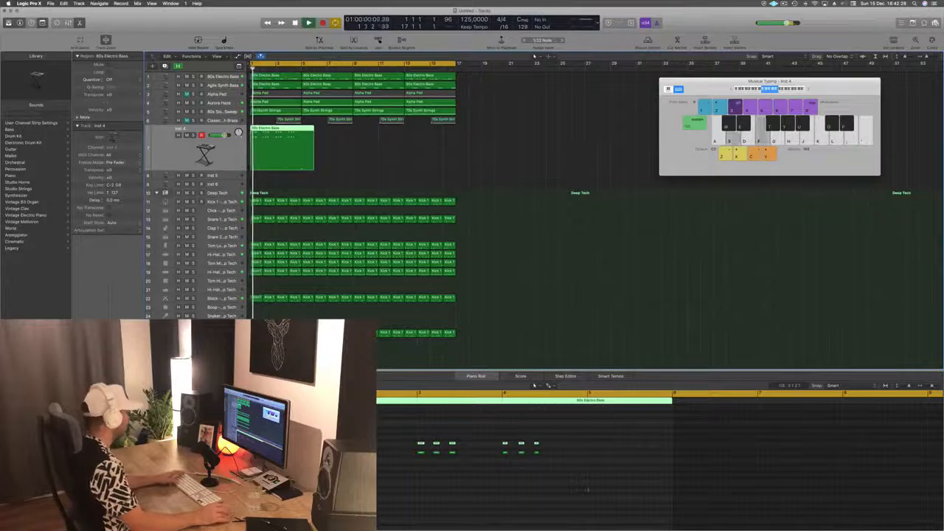
pyautogui.press('space')
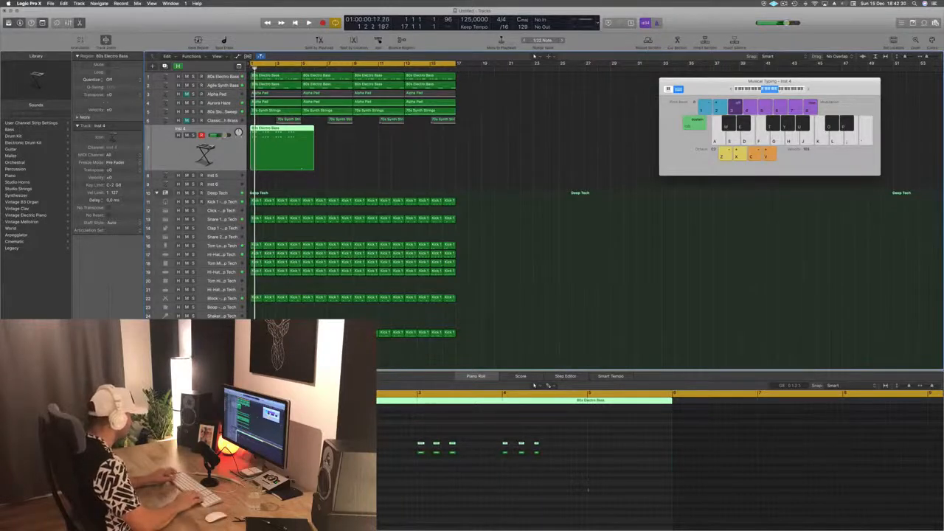
pyautogui.press('space')
pyautogui.press('space')
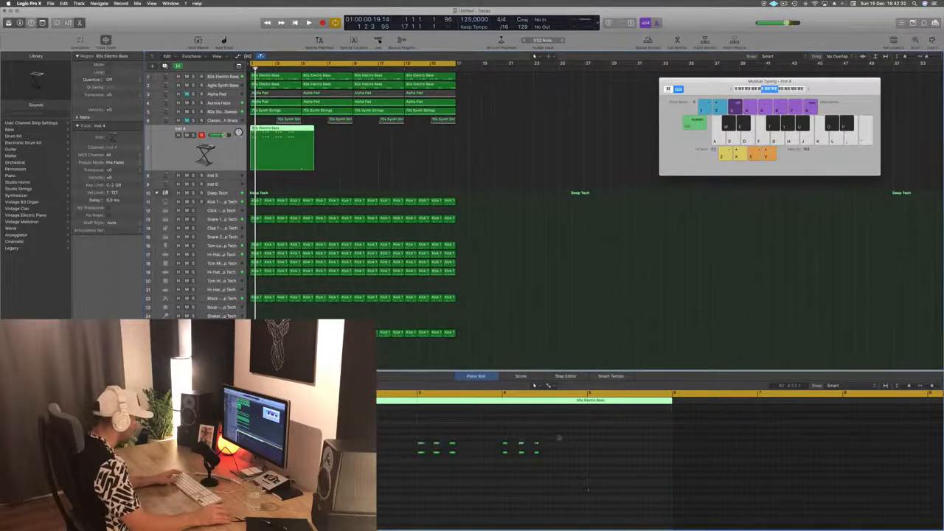
pyautogui.moveTo(560, 437); pyautogui.dragTo(376, 430)
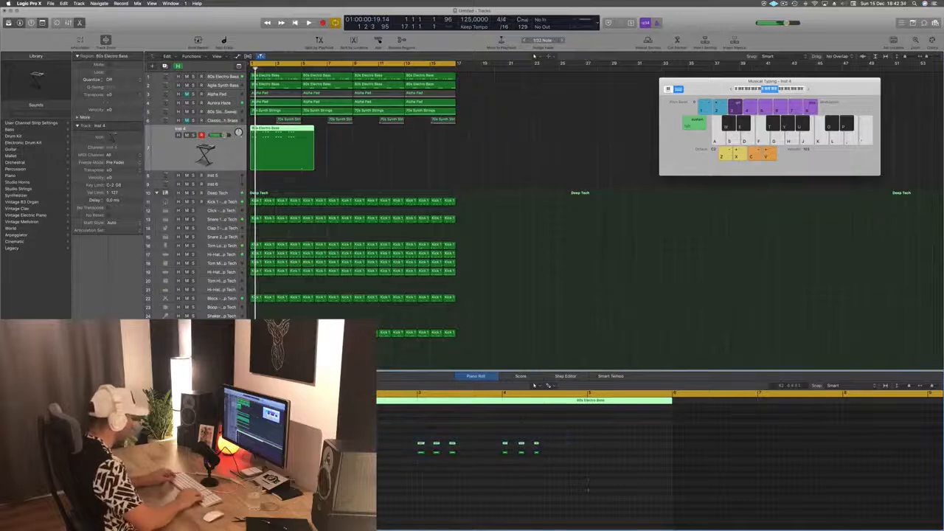
pyautogui.press('space')
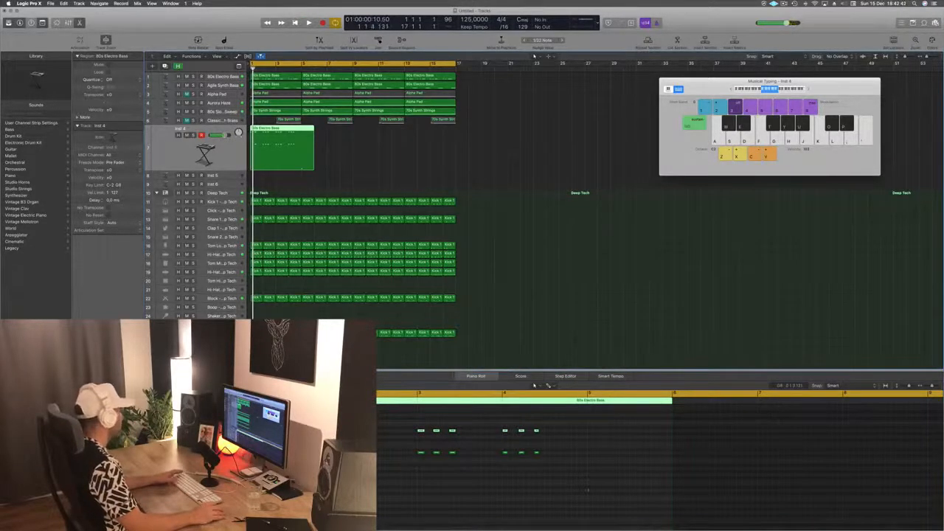
# Step: Bring up Alchemy on the Inst 4 track and audition its Synth Pluck and arp variations during playback
pyautogui.press('v')
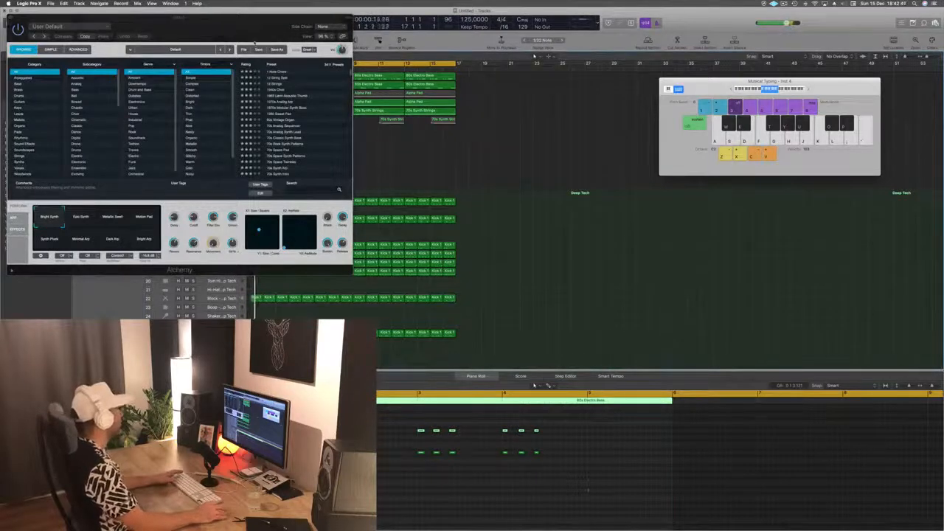
pyautogui.moveTo(254, 42); pyautogui.dragTo(760, 109)
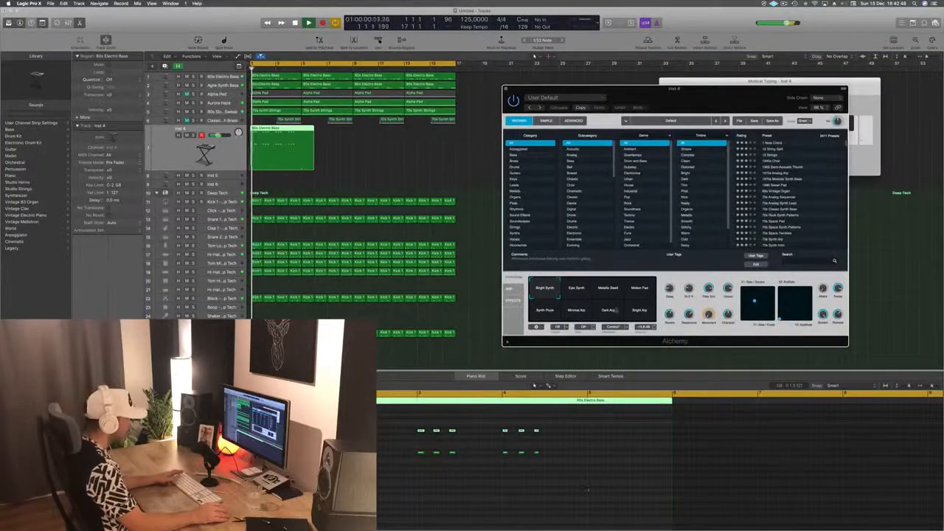
pyautogui.click(546, 315)
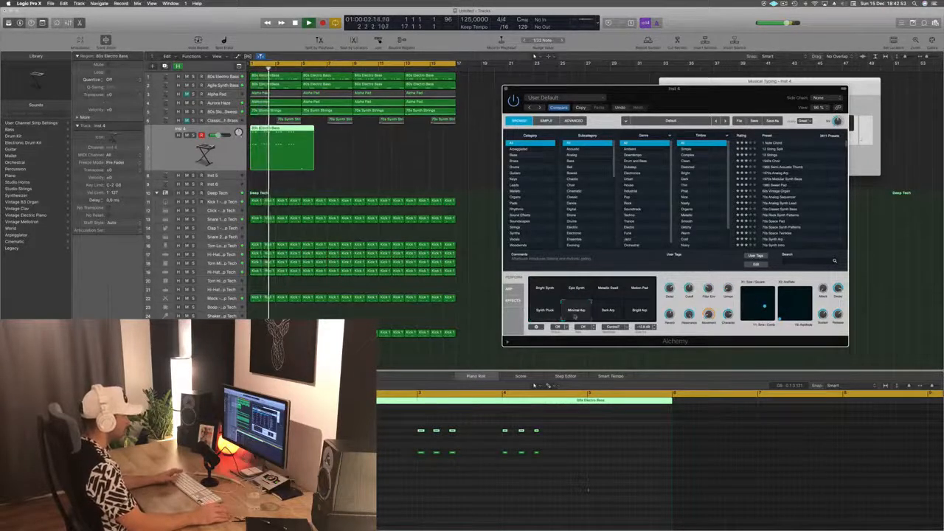
pyautogui.click(612, 316)
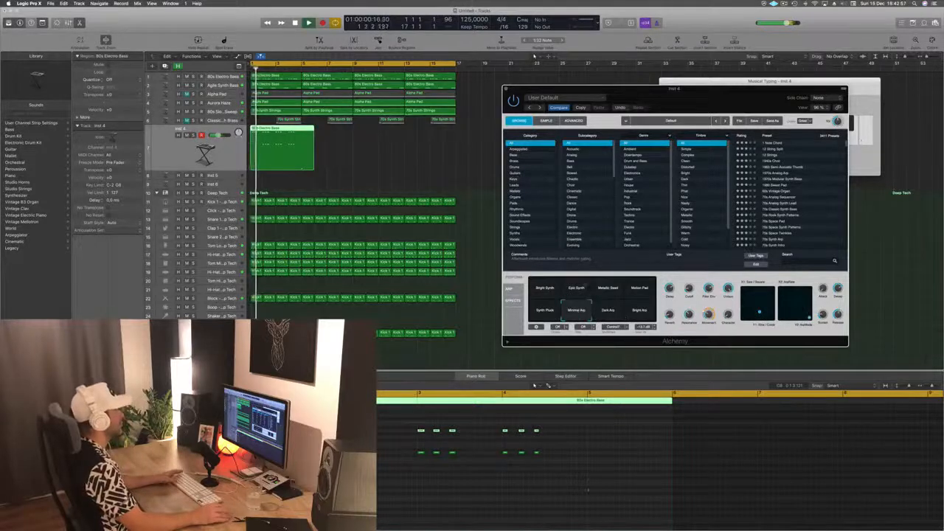
# Step: Search Alchemy's presets for "plucks" and audition Brassy Glass Bells and Breaking Bass with the loop playing
pyautogui.moveTo(764, 105); pyautogui.dragTo(640, 109)
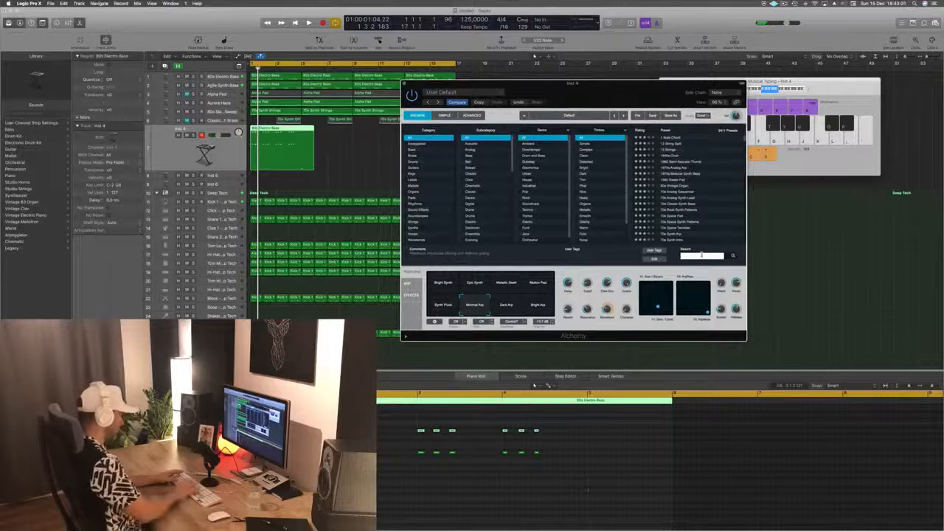
pyautogui.write('plucks')
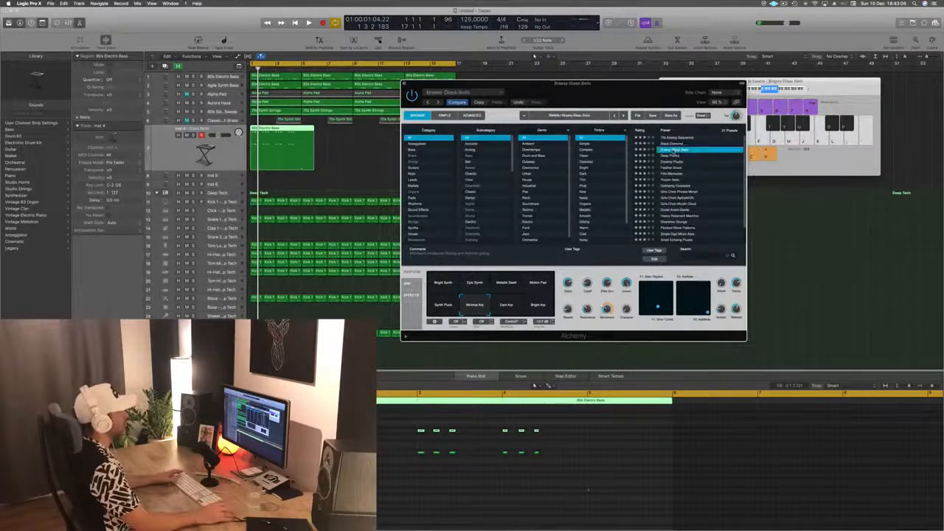
pyautogui.press('space')
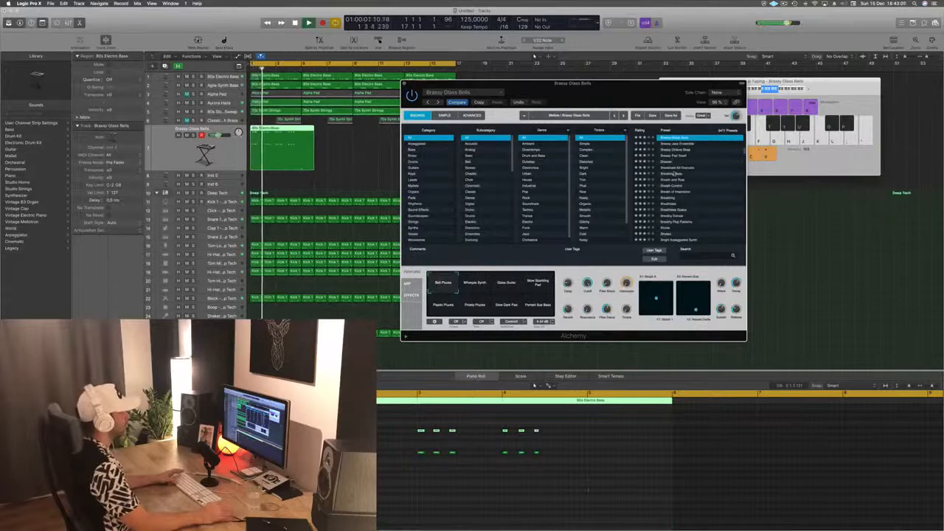
pyautogui.click(675, 173)
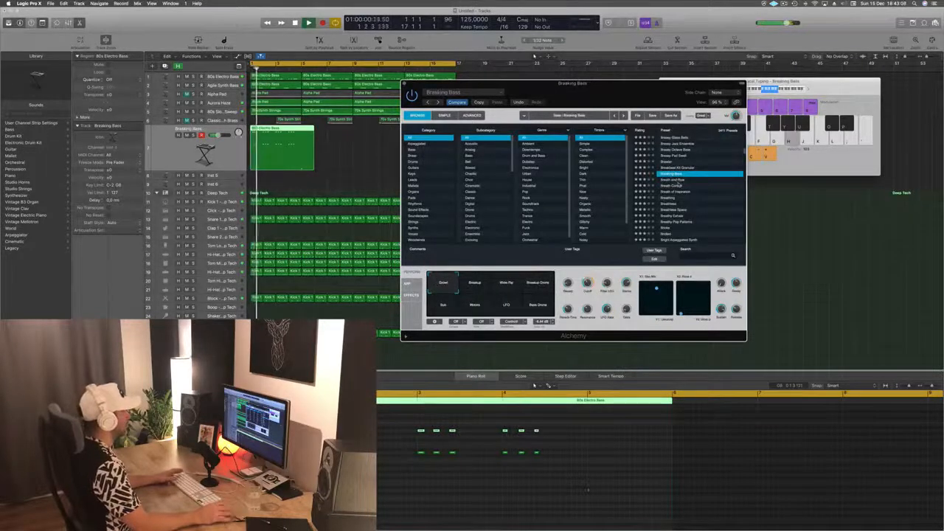
pyautogui.press('space')
pyautogui.press('space')
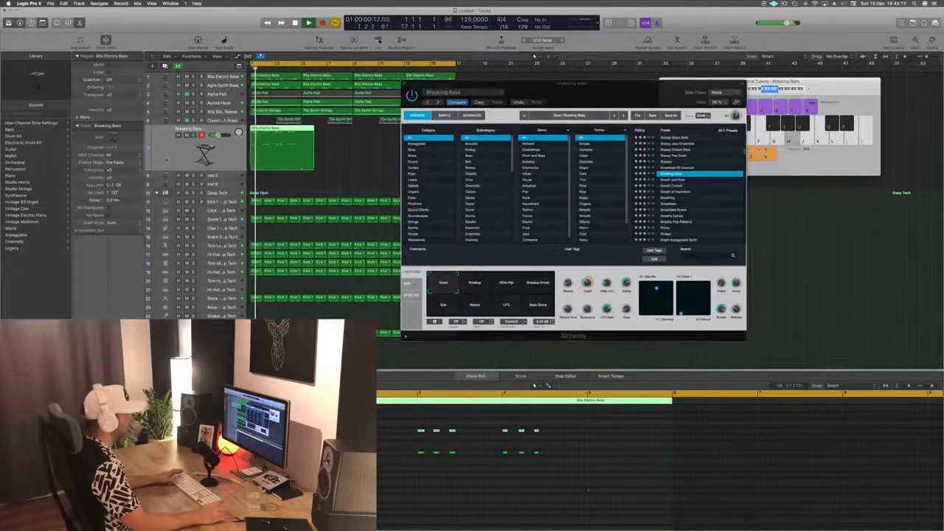
# Step: Search Alchemy's presets for "pluck" and load 80s Simple Synth Patterns on the track
pyautogui.click(692, 256)
pyautogui.click(692, 256)
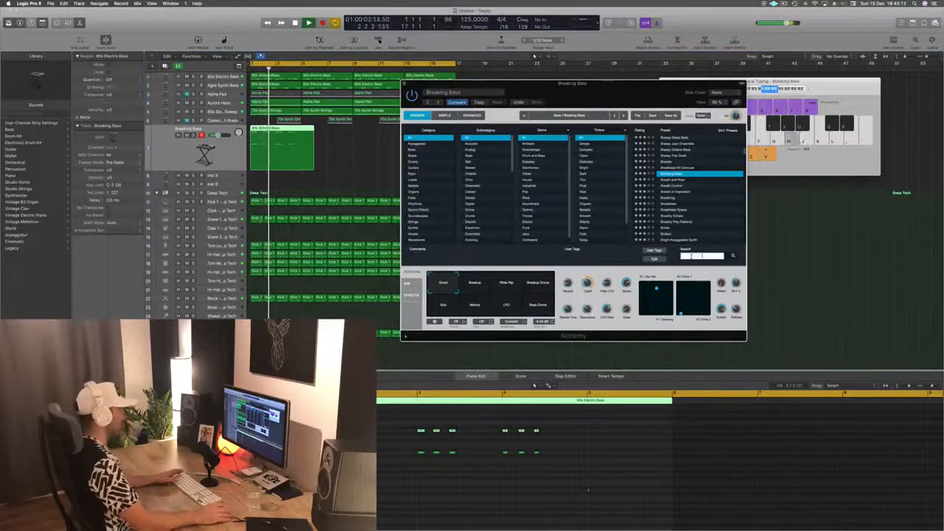
pyautogui.write('plu')
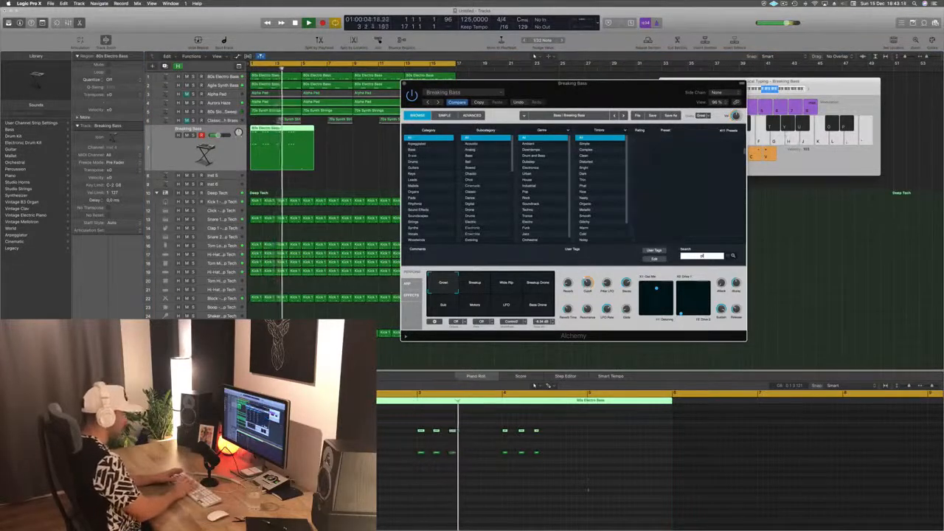
pyautogui.write('ck')
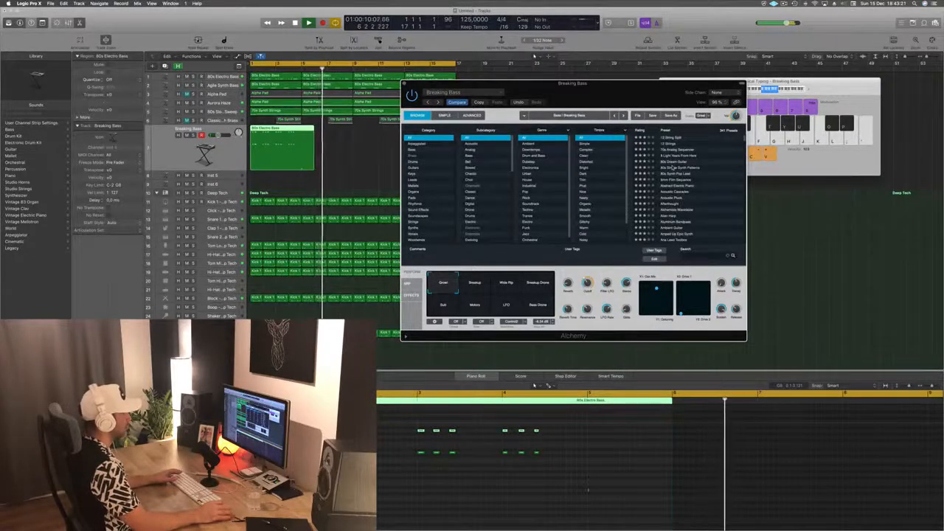
pyautogui.click(679, 168)
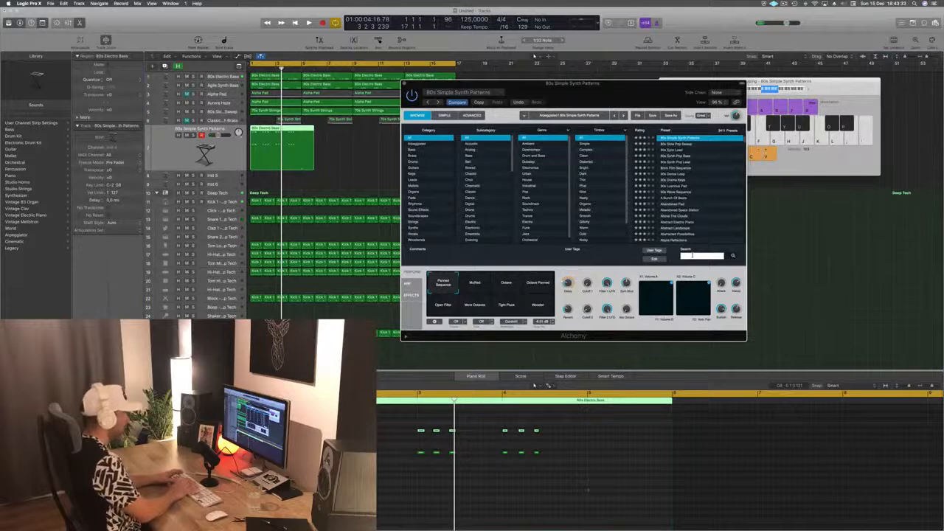
# Step: Search Alchemy's preset list for "pluck" again with playback stopped
pyautogui.write('pluk')
pyautogui.press('BackSpace')
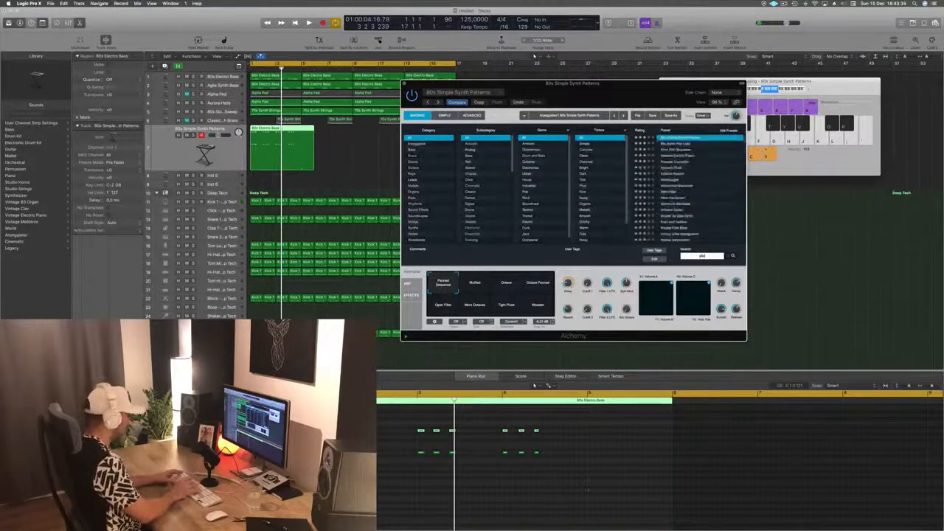
pyautogui.write('ck')
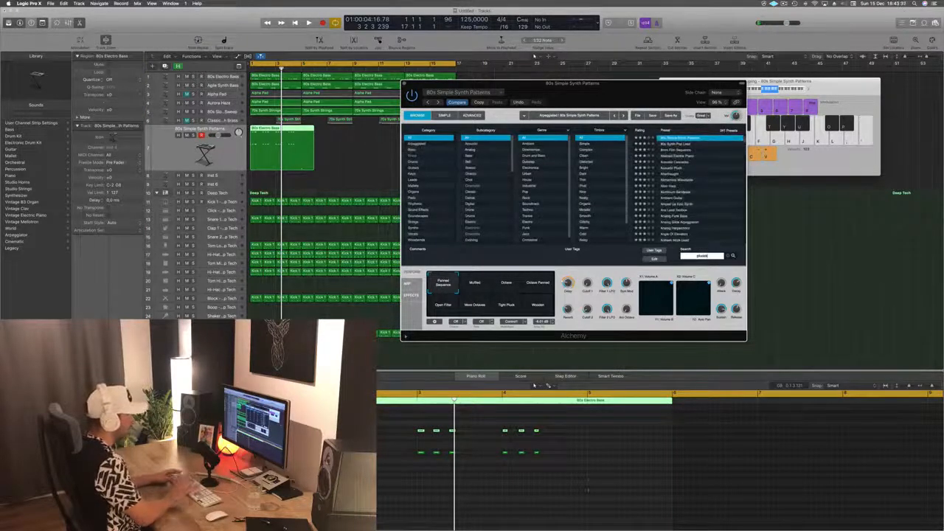
pyautogui.write('s')
pyautogui.press('BackSpace')
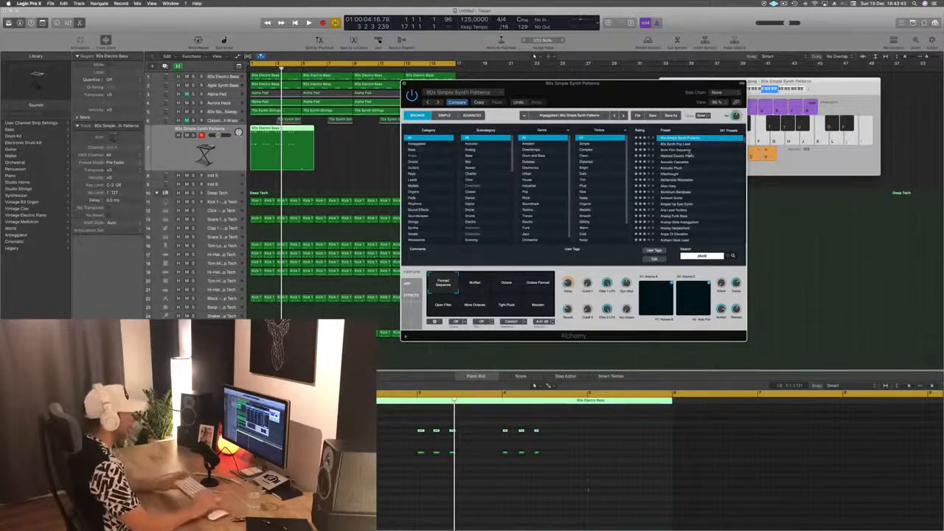
# Step: Split the copied bass region at bar 5 and delete the leftover part, leaving a four-bar region
pyautogui.click(241, 146)
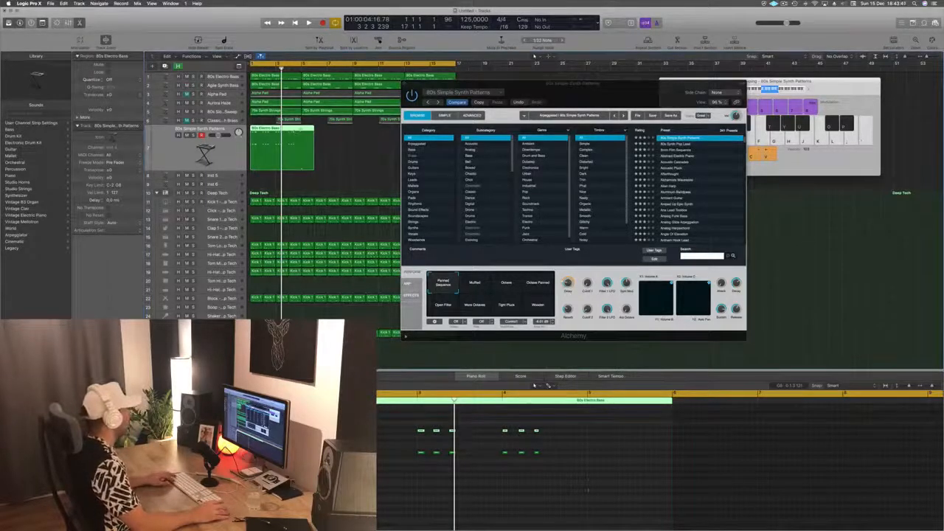
pyautogui.keyDown('super'); pyautogui.doubleClick(302, 129); pyautogui.keyUp('super')
pyautogui.press('Delete')
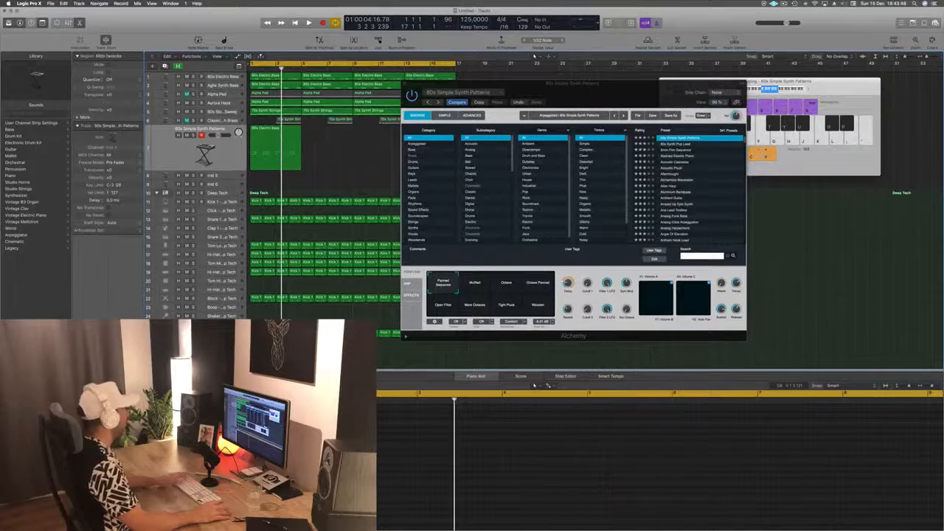
# Step: Copy the trimmed four-bar region to bar 5 and duplicate both regions from bar 9 onward
pyautogui.click(267, 134)
pyautogui.moveTo(267, 134); pyautogui.dragTo(317, 137)
pyautogui.moveTo(482, 84); pyautogui.dragTo(720, 108)
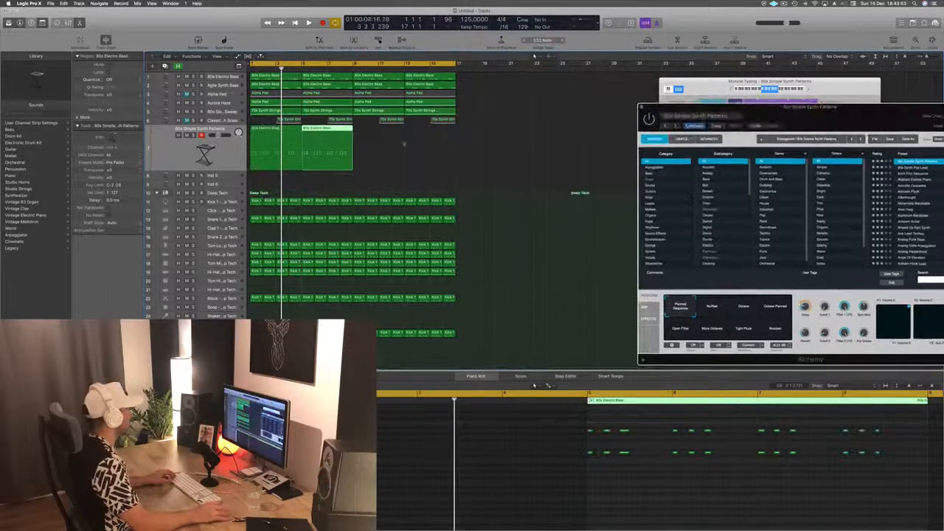
pyautogui.moveTo(402, 157); pyautogui.dragTo(373, 135)
# Step: Start playback of the arrangement and filter Alchemy's presets by "pluck"
pyautogui.moveTo(715, 108); pyautogui.dragTo(285, 70)
pyautogui.press('space')
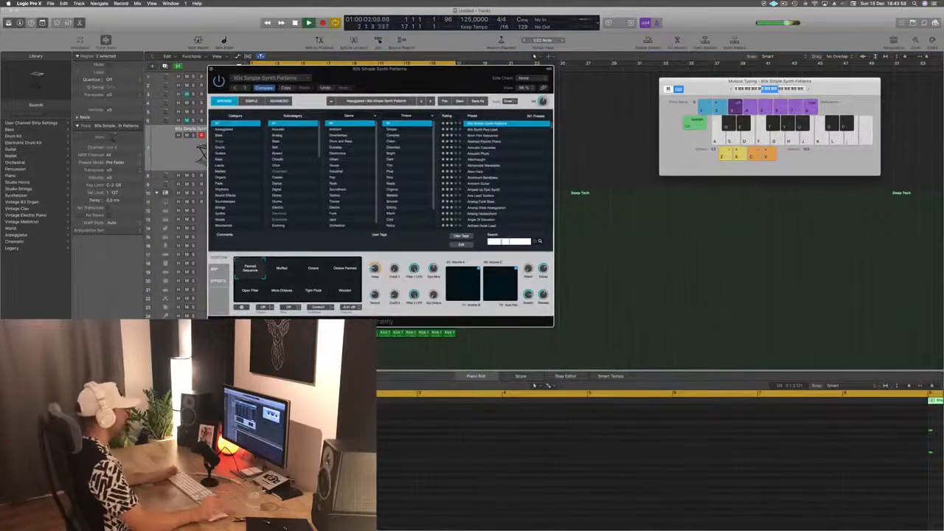
pyautogui.write('pluck')
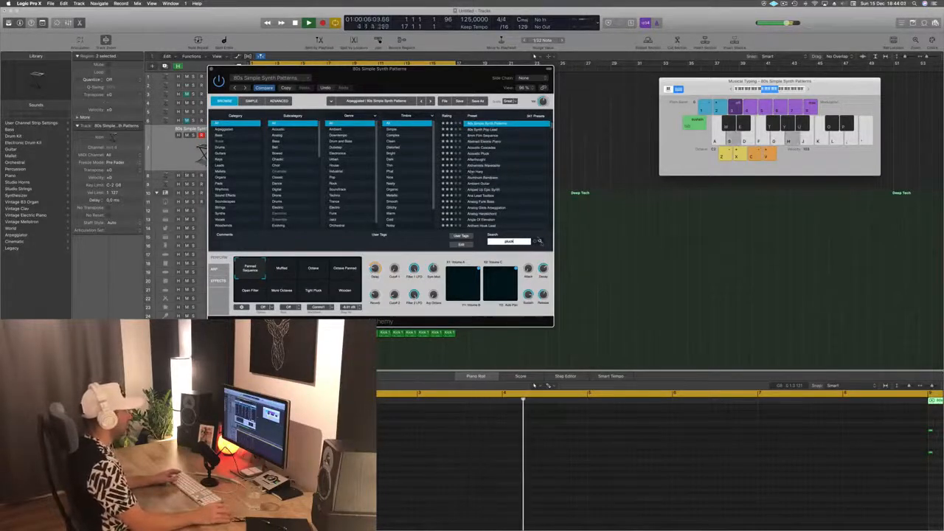
# Step: Clear Alchemy's preset filter and search the presets for "piano" instead
pyautogui.click(539, 241)
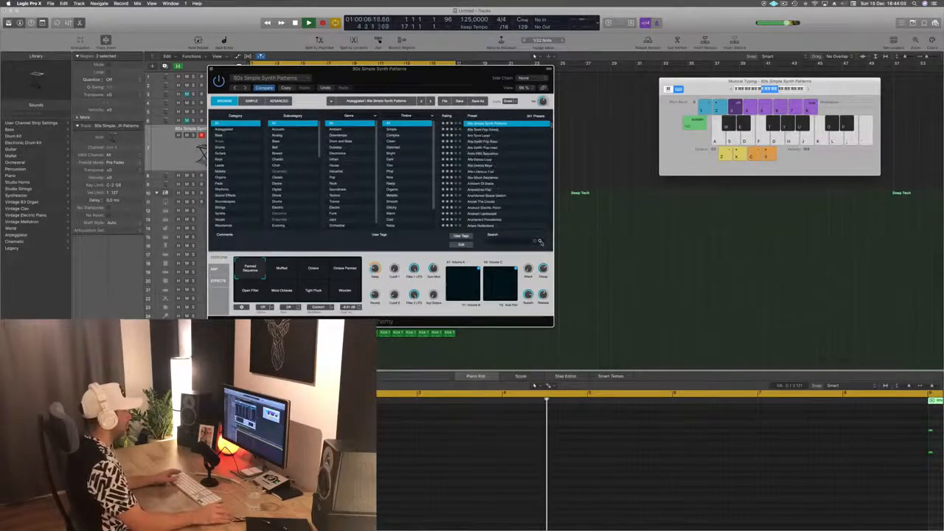
pyautogui.click(500, 243)
pyautogui.write('piano')
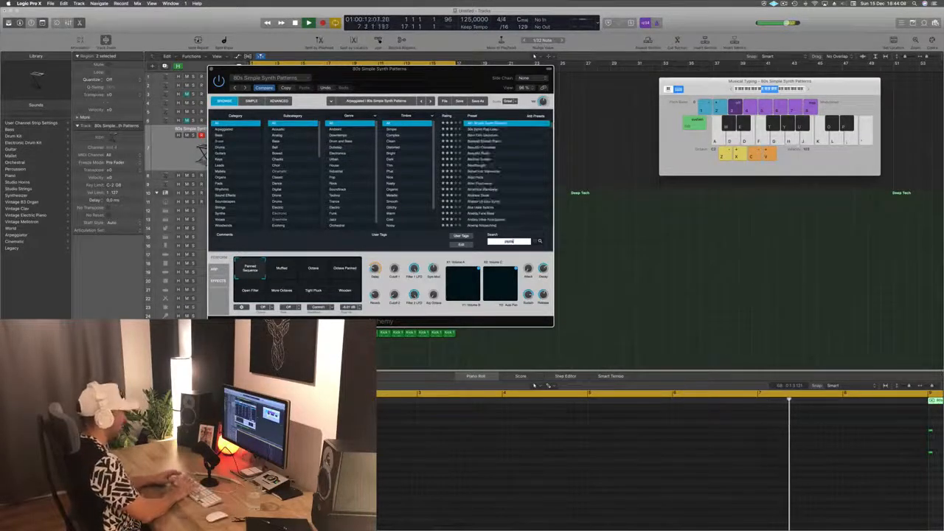
# Step: Clear the preset search, load Alchemy's Acoustic Cascades preset and return the arrangement to its start
pyautogui.click(478, 151)
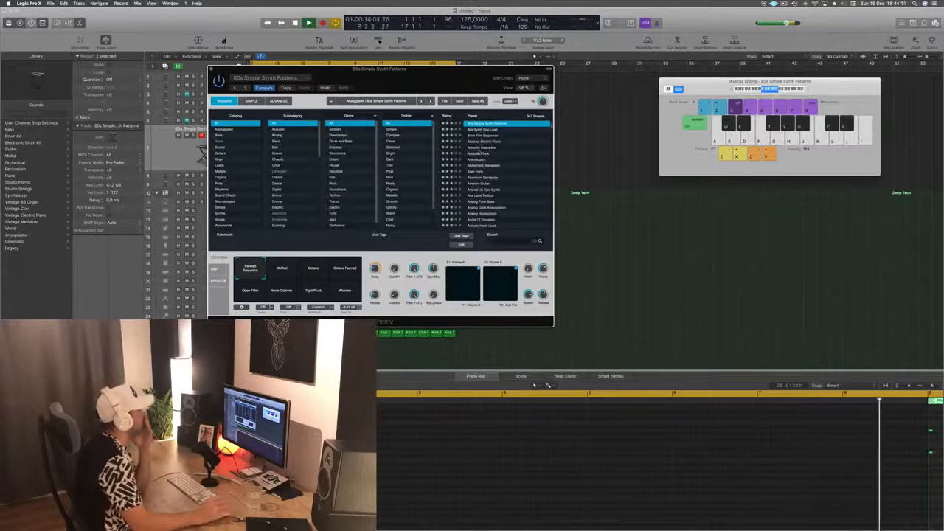
pyautogui.click(480, 148)
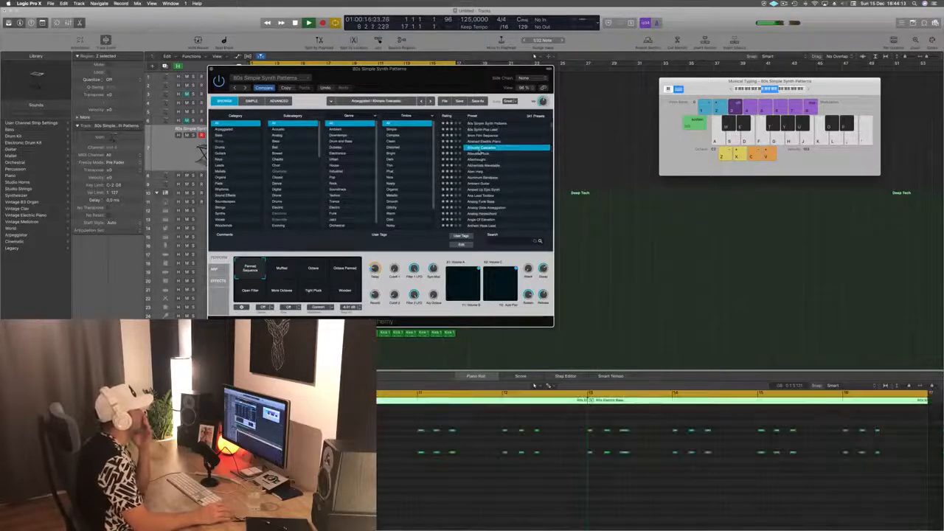
pyautogui.moveTo(476, 70); pyautogui.dragTo(697, 96)
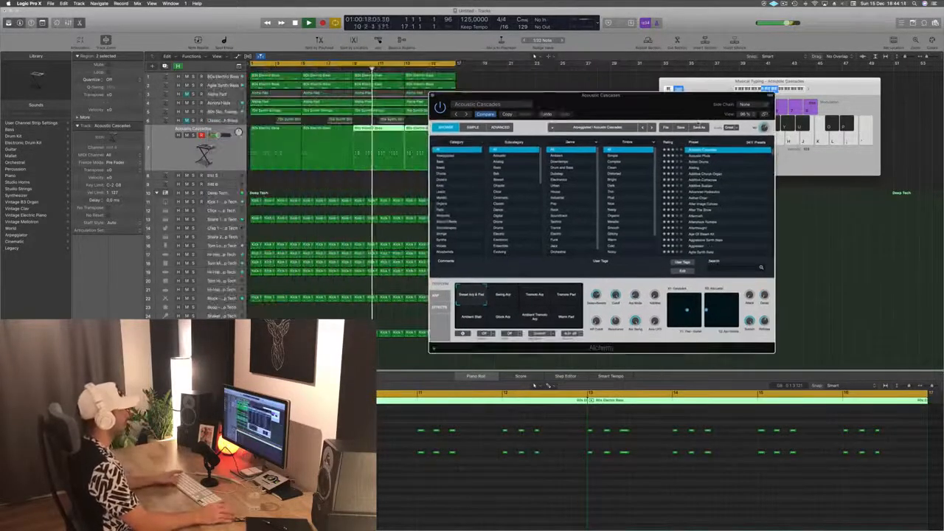
pyautogui.press('Return')
pyautogui.press('h')
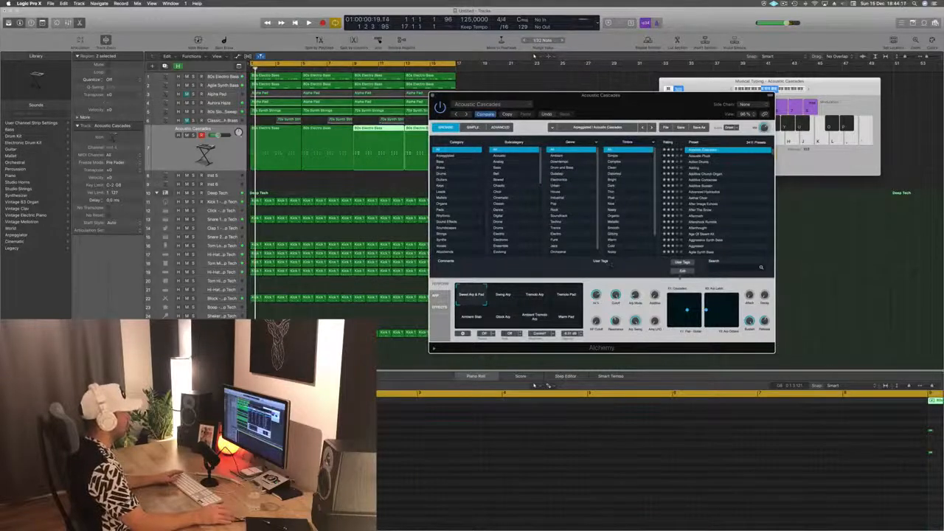
# Step: Start playback and audition the Alchemy presets from Adding down the list to After Image Echoes
pyautogui.click(682, 271)
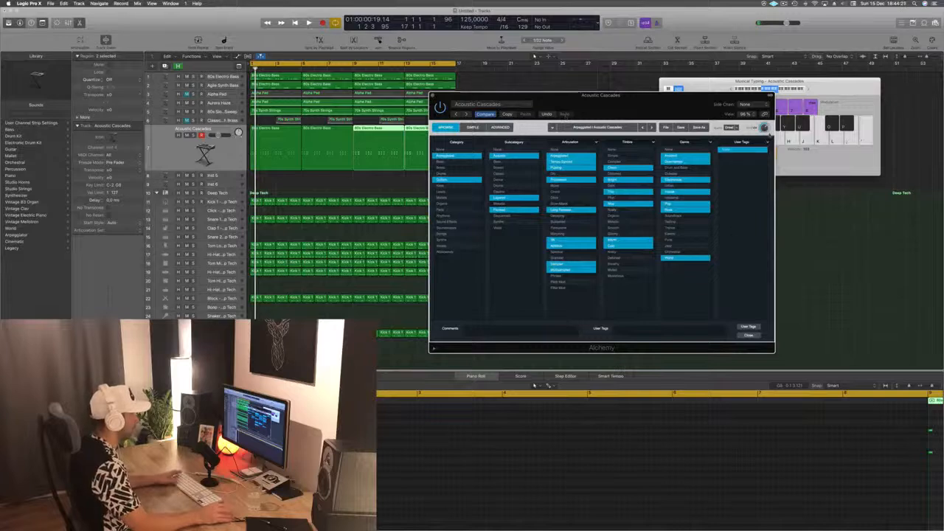
pyautogui.click(748, 336)
pyautogui.press('space')
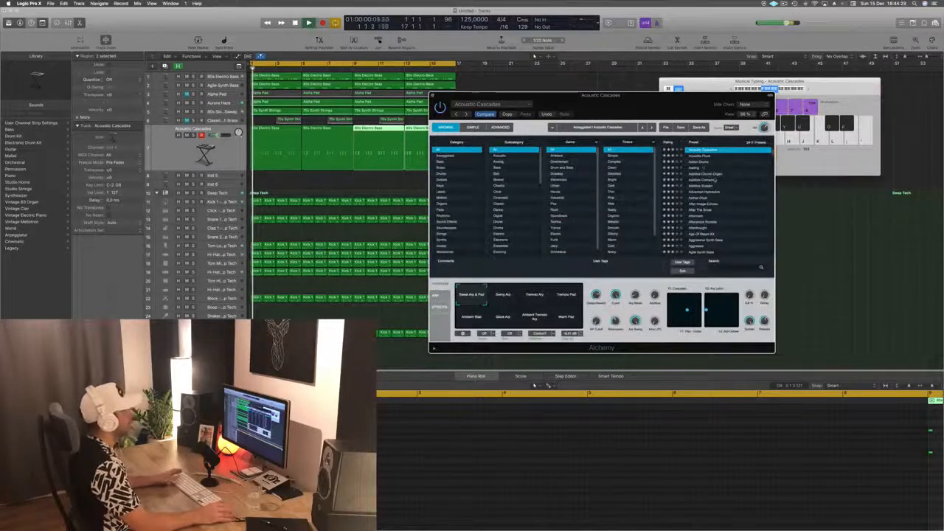
pyautogui.click(701, 168)
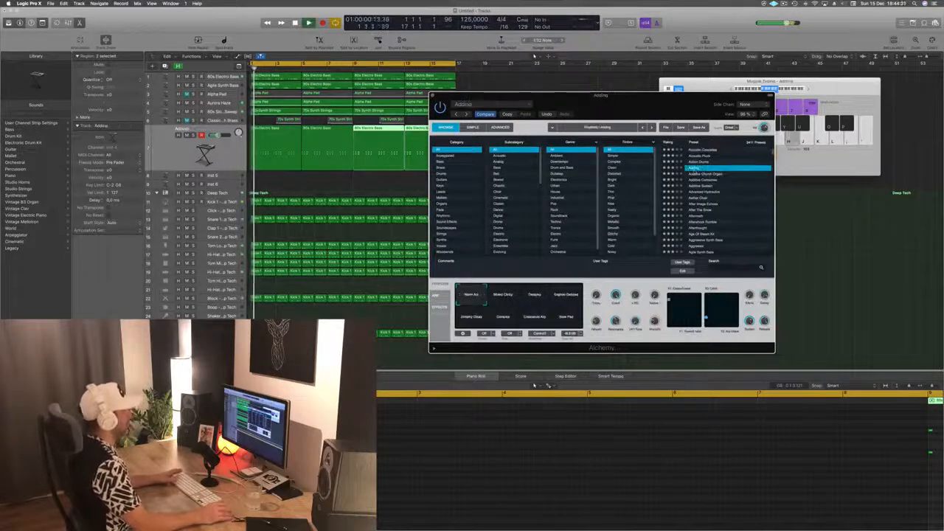
pyautogui.moveTo(660, 107); pyautogui.dragTo(601, 84)
pyautogui.click(654, 155)
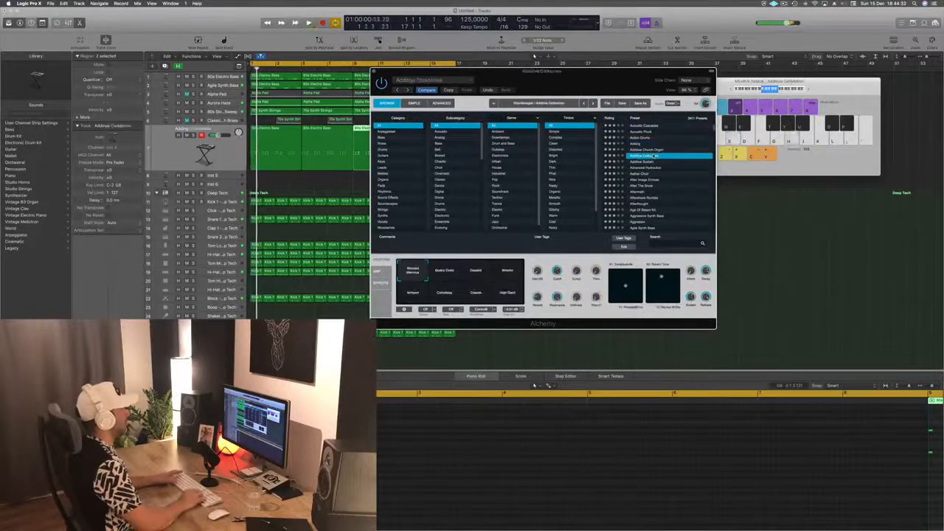
pyautogui.press('Down')
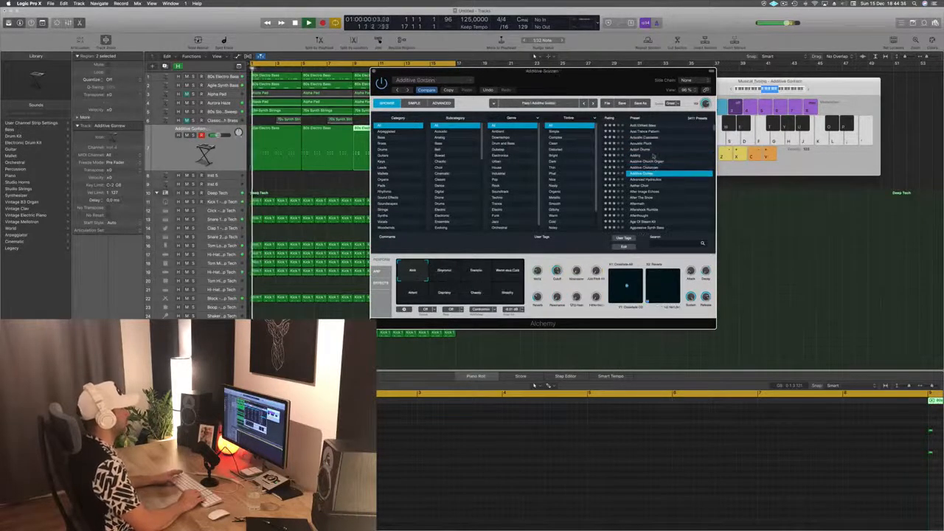
pyautogui.press('Down')
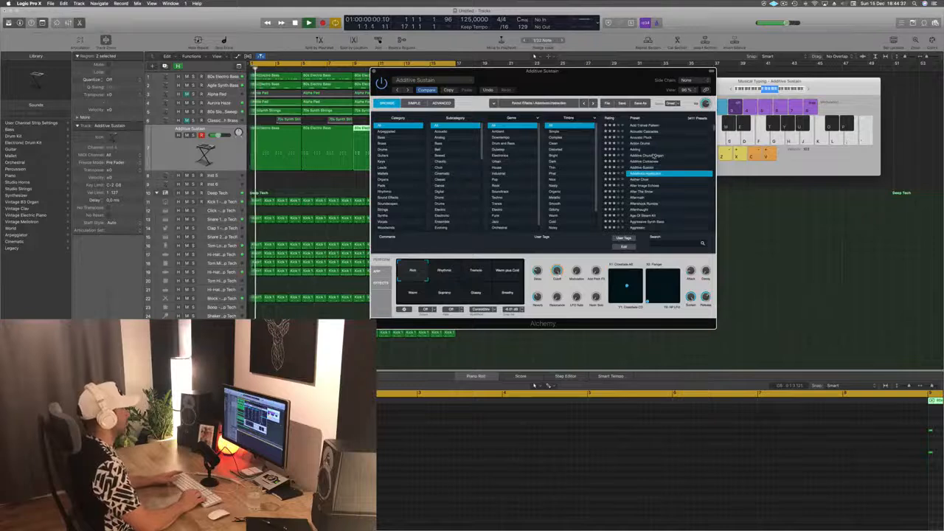
pyautogui.press('Down')
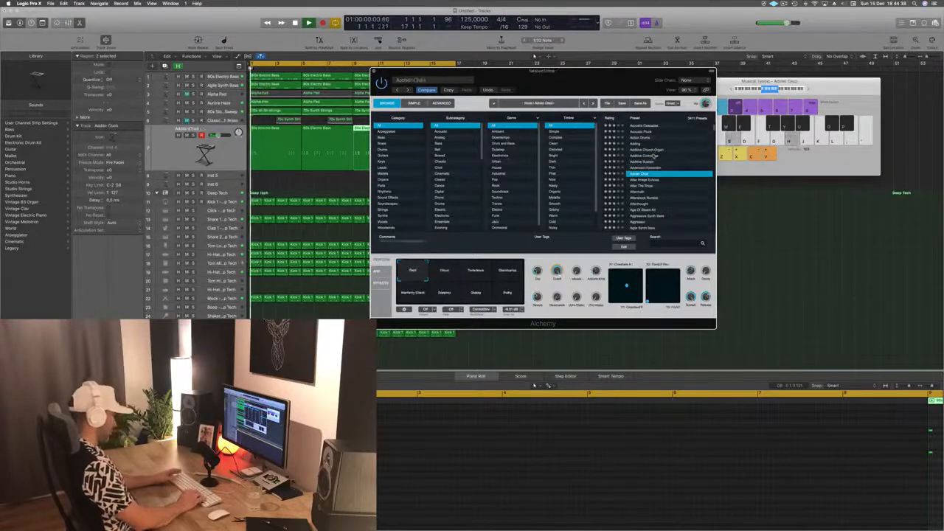
pyautogui.press('Down')
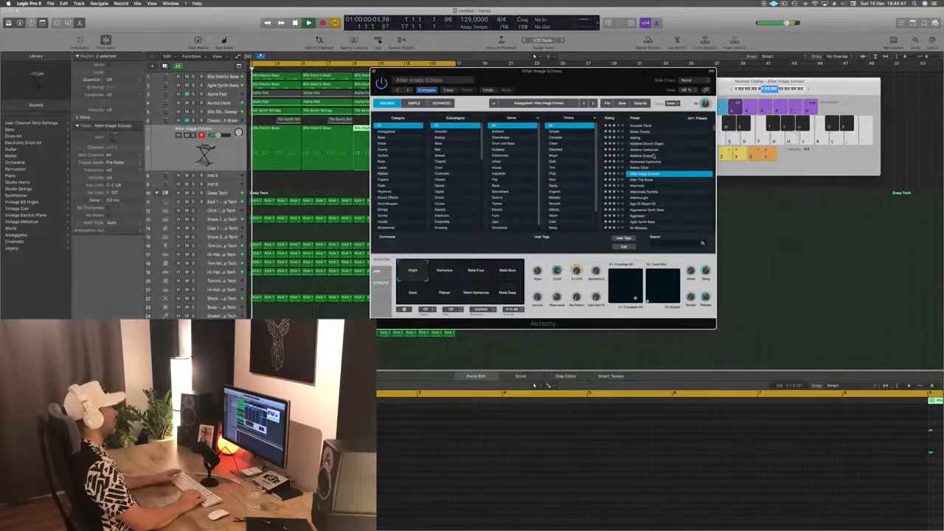
# Step: Select the copied bass regions' track, close Alchemy and choose the Lean on preset in Sculpture for it
pyautogui.click(205, 152)
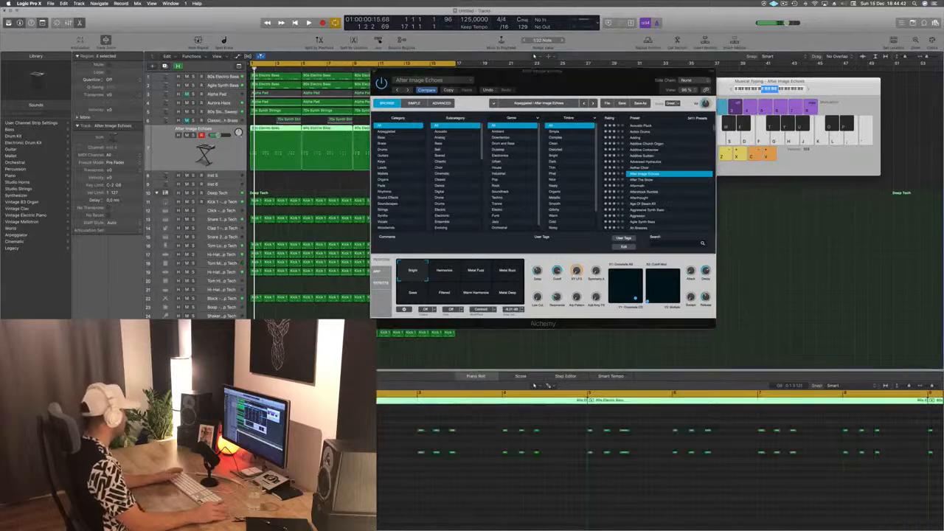
pyautogui.press('super+w')
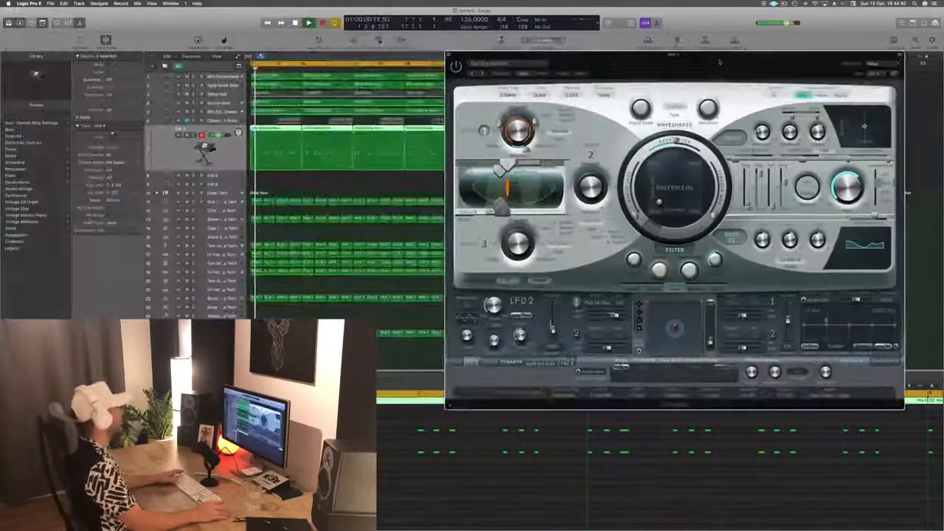
pyautogui.click(482, 73)
pyautogui.press('space')
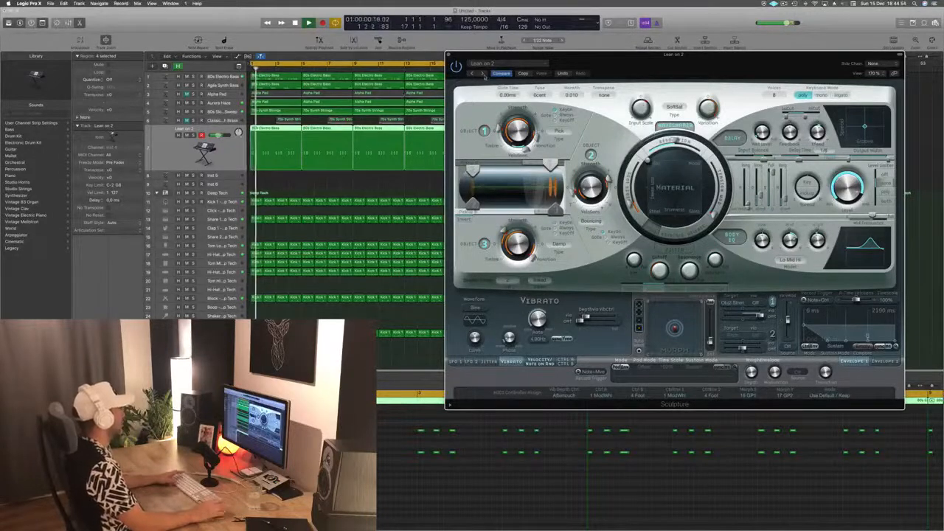
pyautogui.click(483, 74)
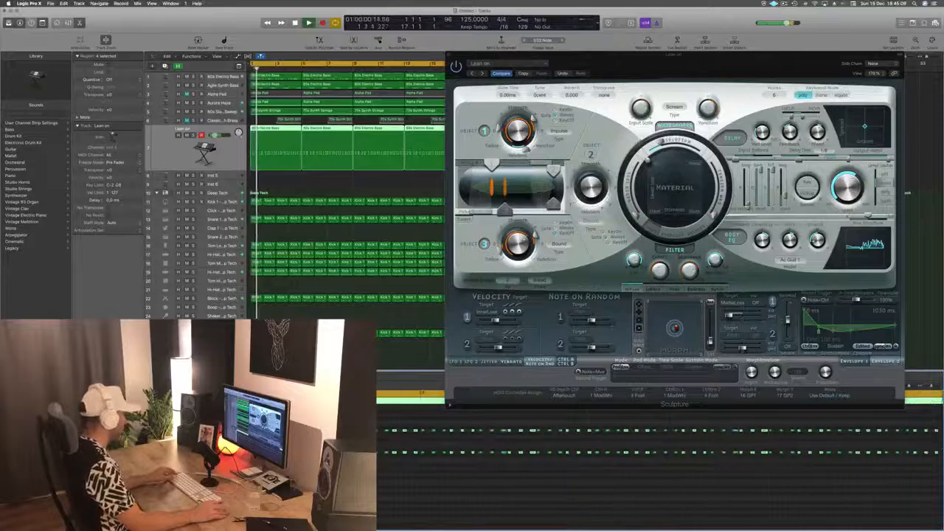
# Step: Close the Sculpture window, listen to the arrangement from the start with the new sound and deselect the regions
pyautogui.press('super+Left')
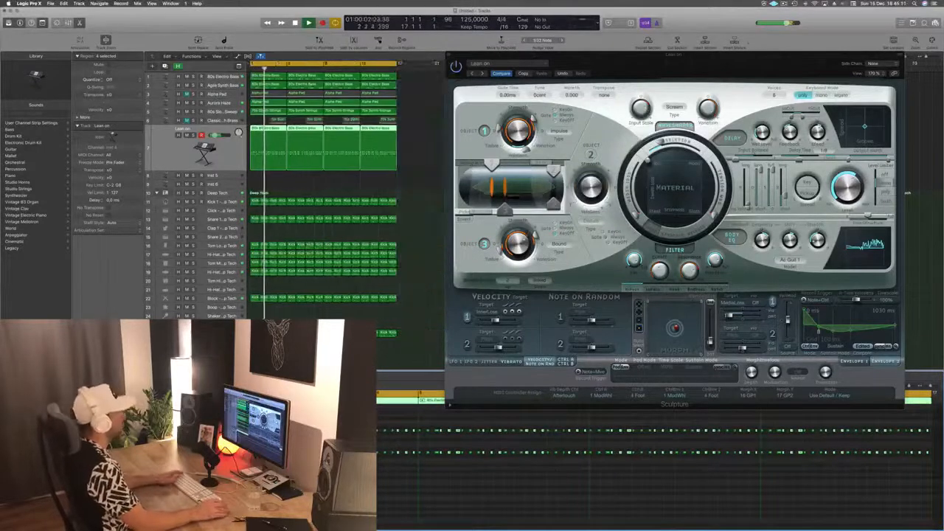
pyautogui.moveTo(623, 54); pyautogui.dragTo(534, 67)
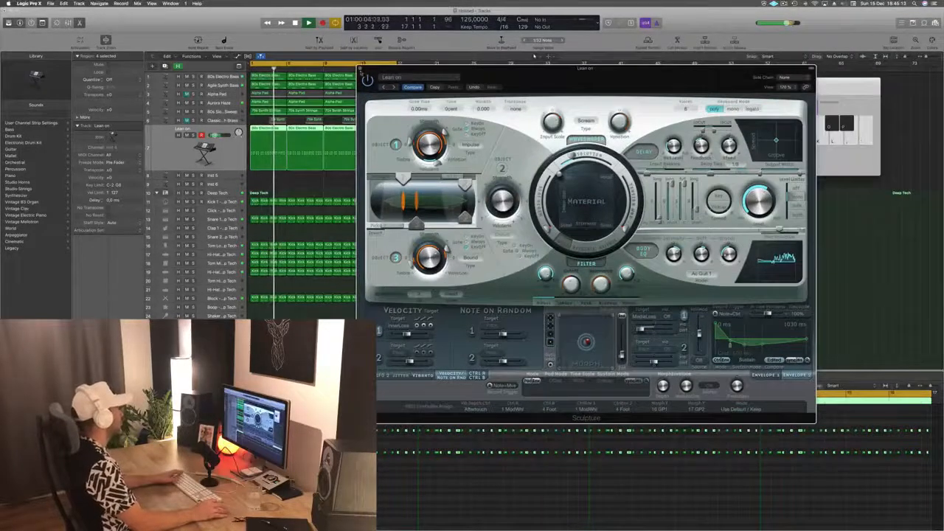
pyautogui.press('super+w')
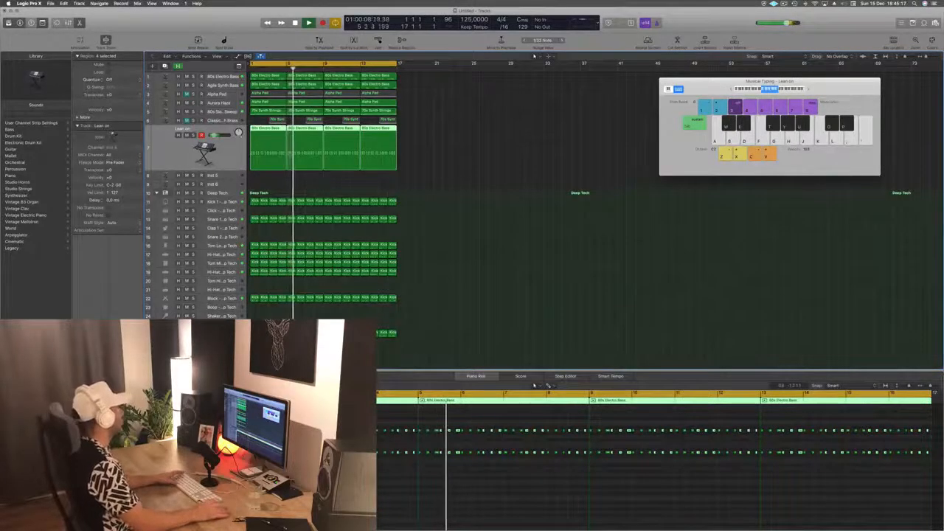
pyautogui.press('Return')
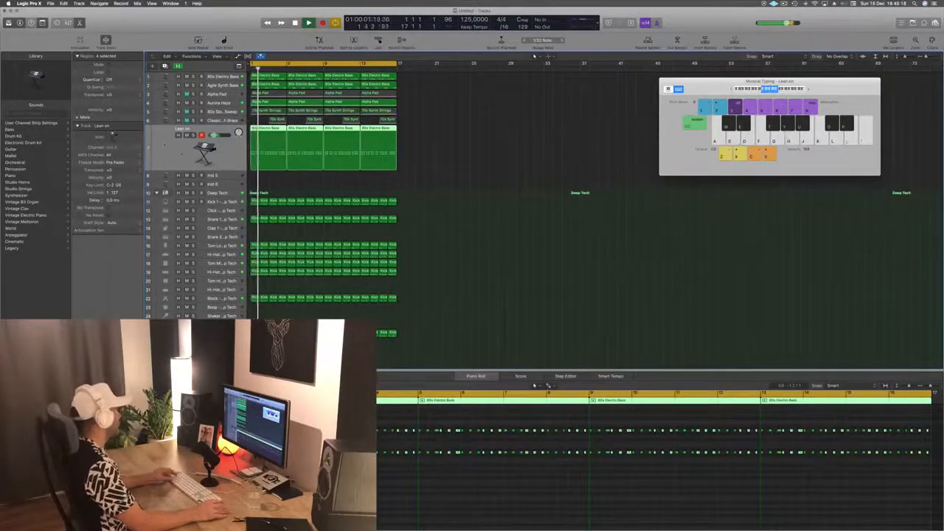
pyautogui.press('super+Right')
pyautogui.press('super+Up')
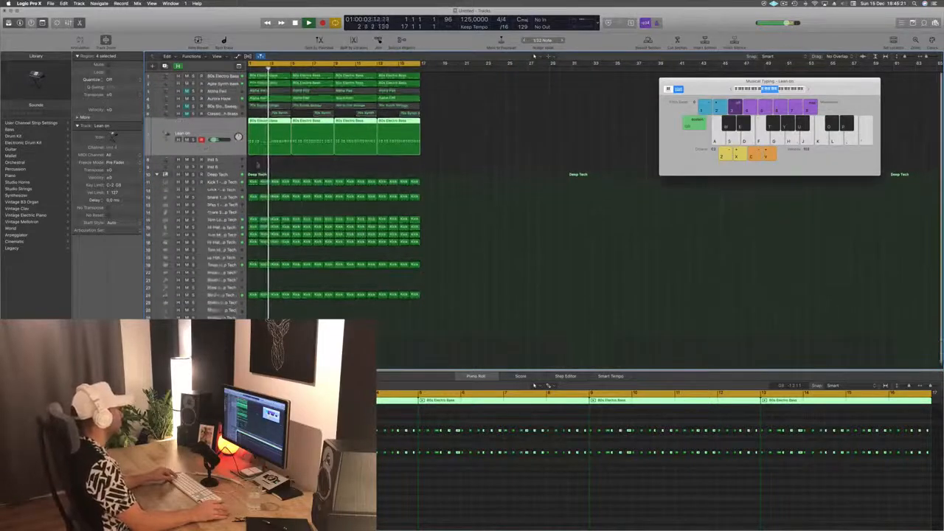
pyautogui.press('super+Right')
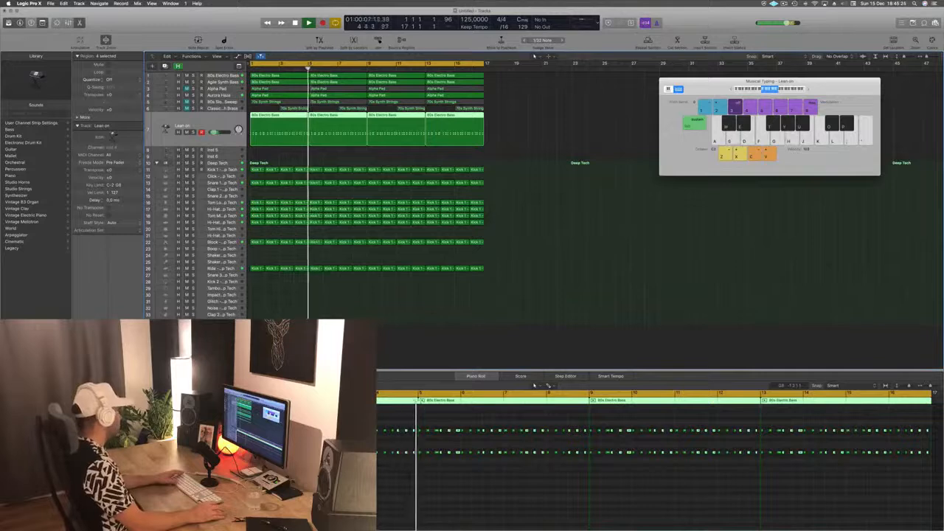
pyautogui.click(607, 200)
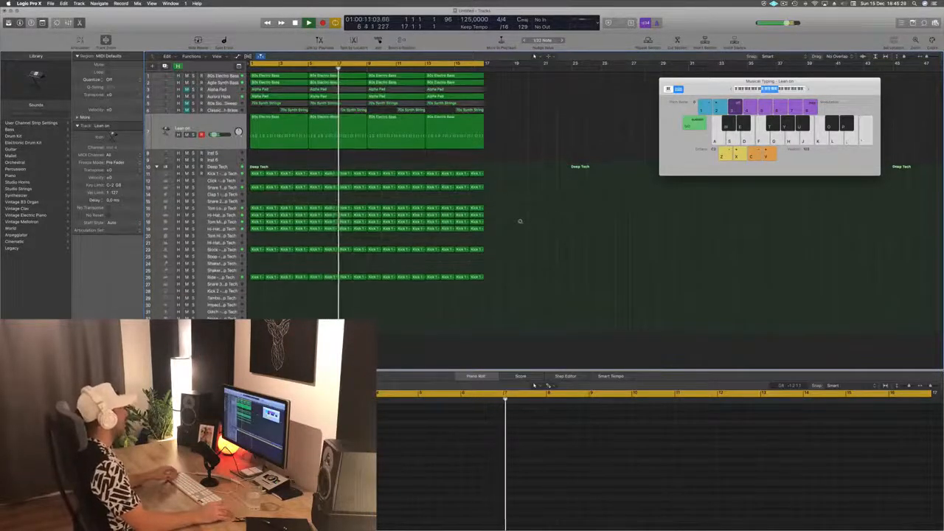
# Step: Unmute the 80s Slow Pop Sweep track, transpose all its 70s Synth Strings notes down an octave and replay from the start
pyautogui.press('Return')
pyautogui.press('Up')
pyautogui.press('Up')
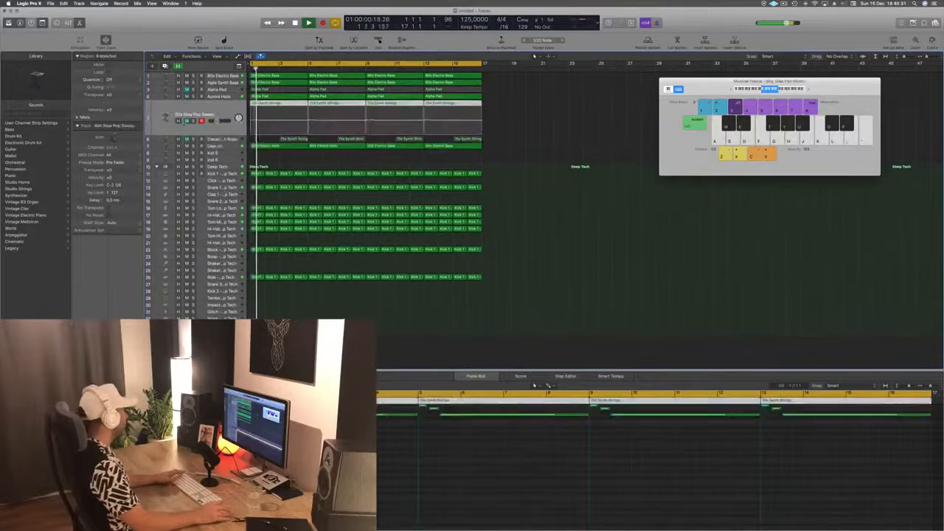
pyautogui.click(355, 476)
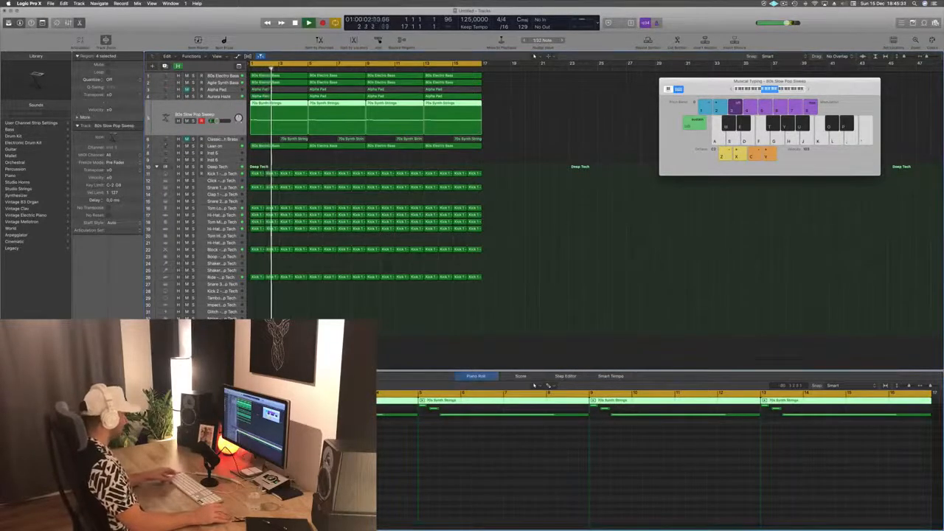
pyautogui.press('super+a')
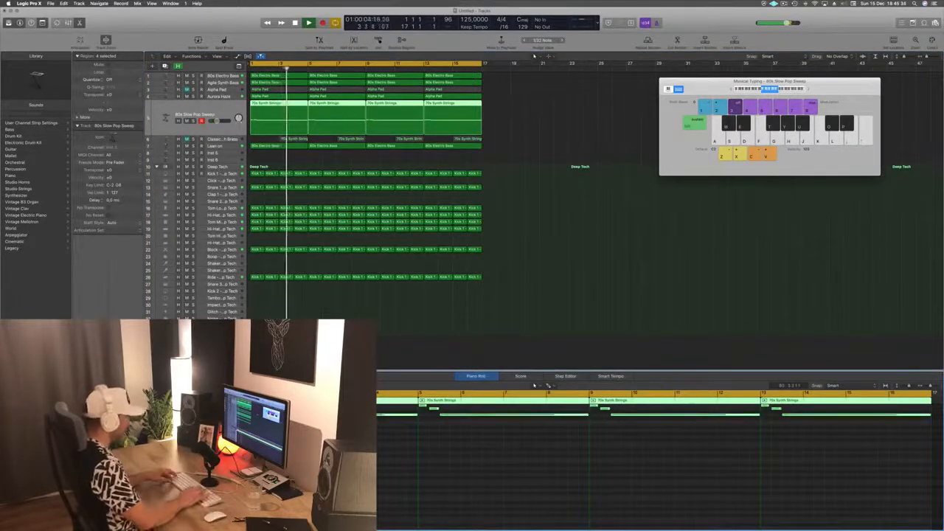
pyautogui.hotkey('alt', 'shift', 'Down')
pyautogui.press('Return')
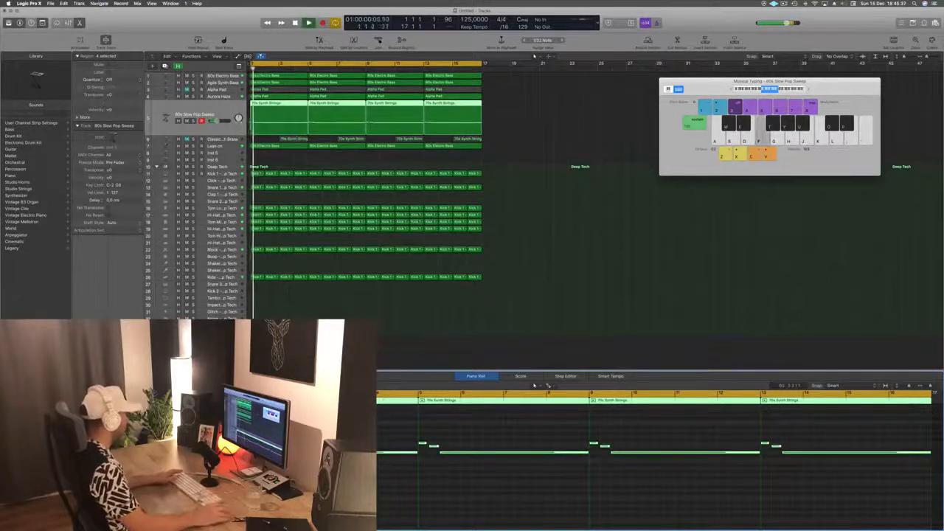
pyautogui.press('Return')
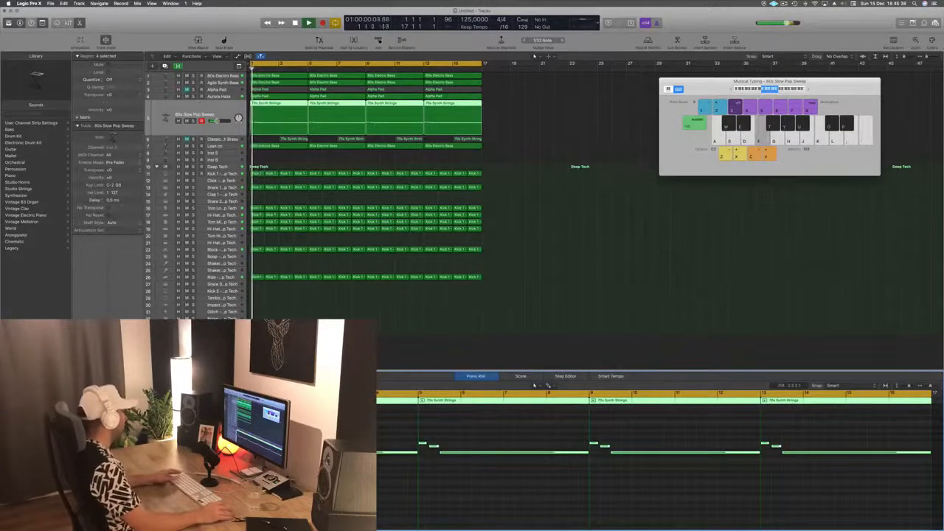
# Step: Duplicate the 80s Slow Pop Sweep track and copy its four 70s Synth Strings regions onto the new track from bar 1
pyautogui.click(195, 116)
pyautogui.press('super+d')
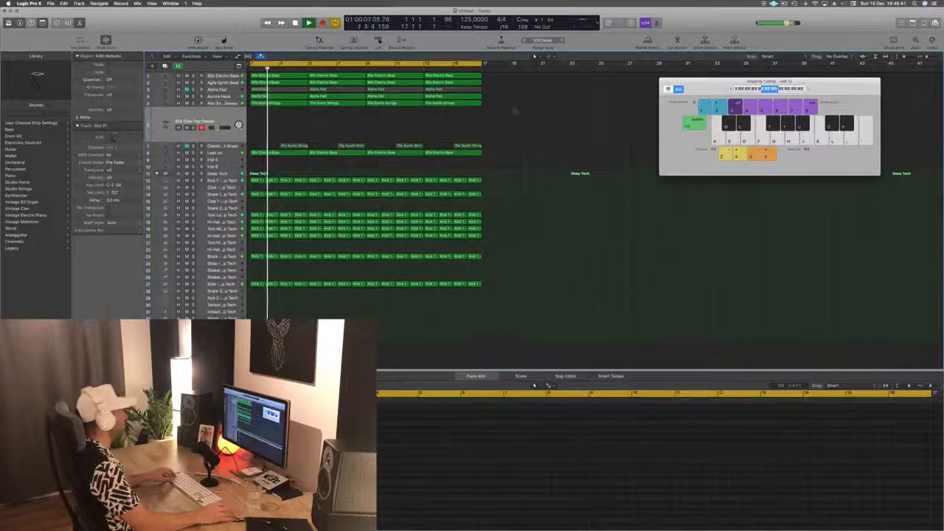
pyautogui.moveTo(506, 104); pyautogui.dragTo(264, 117)
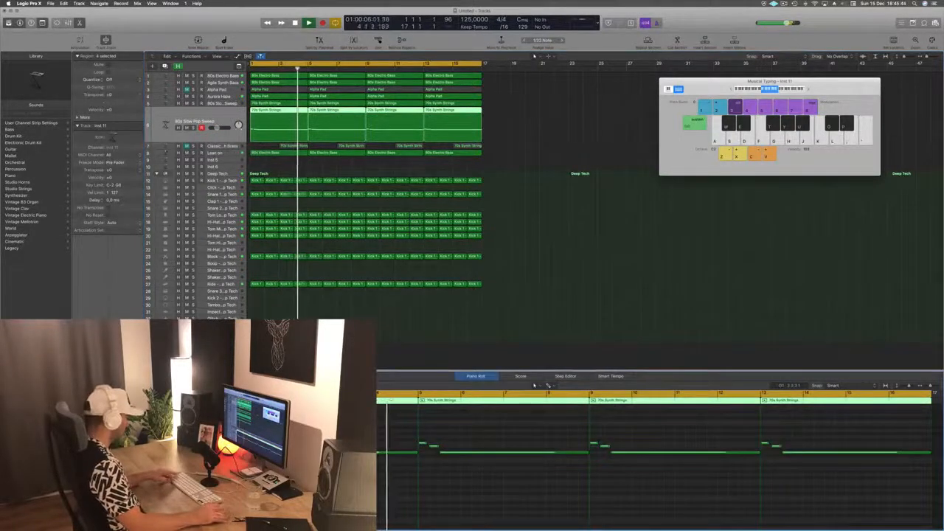
# Step: Transpose all notes in the copied 70s Synth Strings regions up an octave and play the result from the start
pyautogui.click(382, 445)
pyautogui.press('super+a')
pyautogui.hotkey('alt', 'shift', 'Up')
pyautogui.press('space')
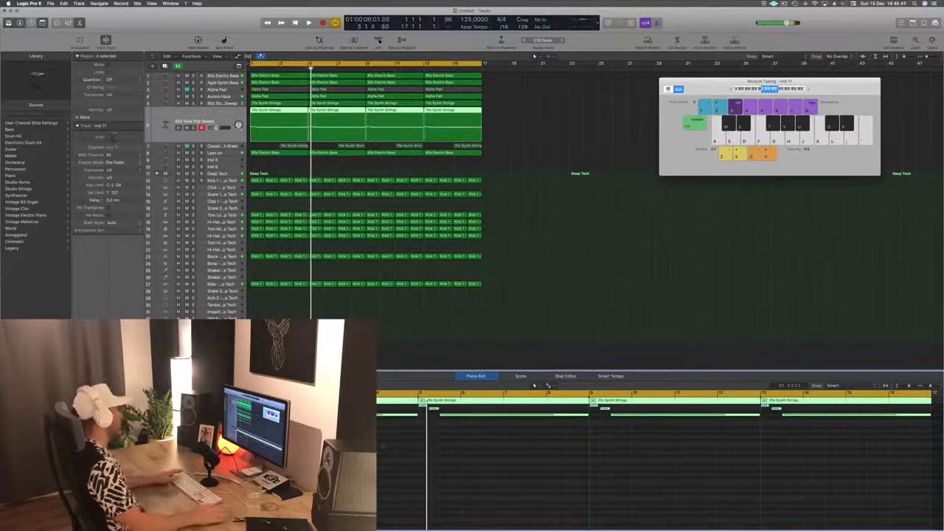
pyautogui.press('space')
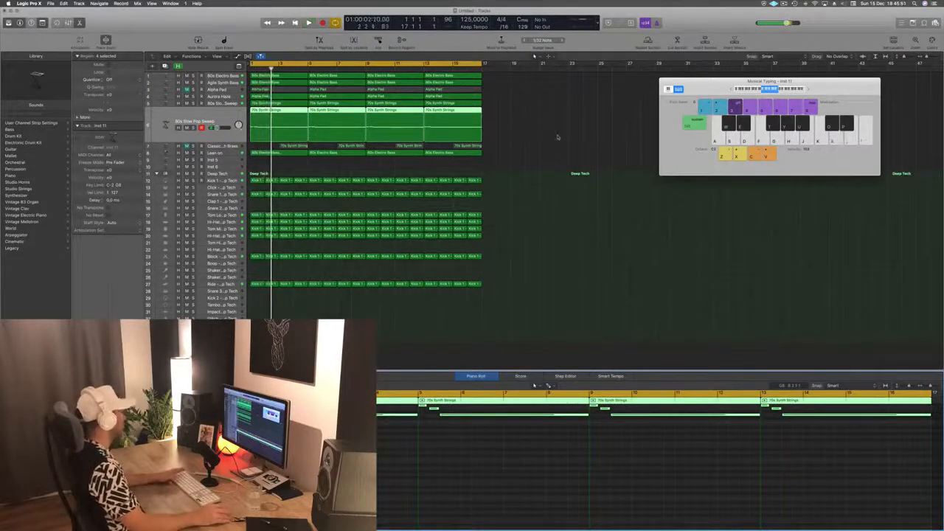
pyautogui.press('space')
pyautogui.press('space')
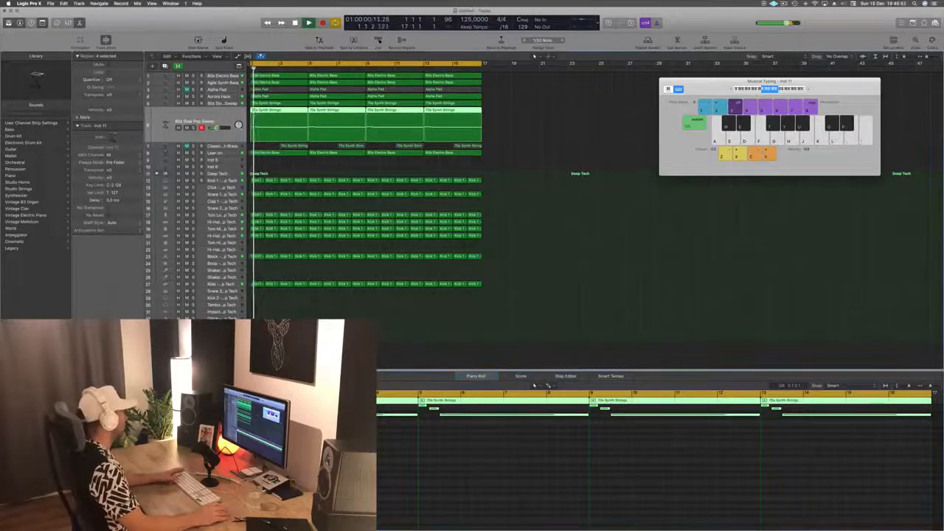
# Step: Compare the mix with and without the original 80s Slow Pop Sweep track by muting and unmuting it while replaying from the start
pyautogui.press('Up')
pyautogui.press('space')
pyautogui.press('space')
pyautogui.click(187, 120)
pyautogui.press('space')
pyautogui.press('space')
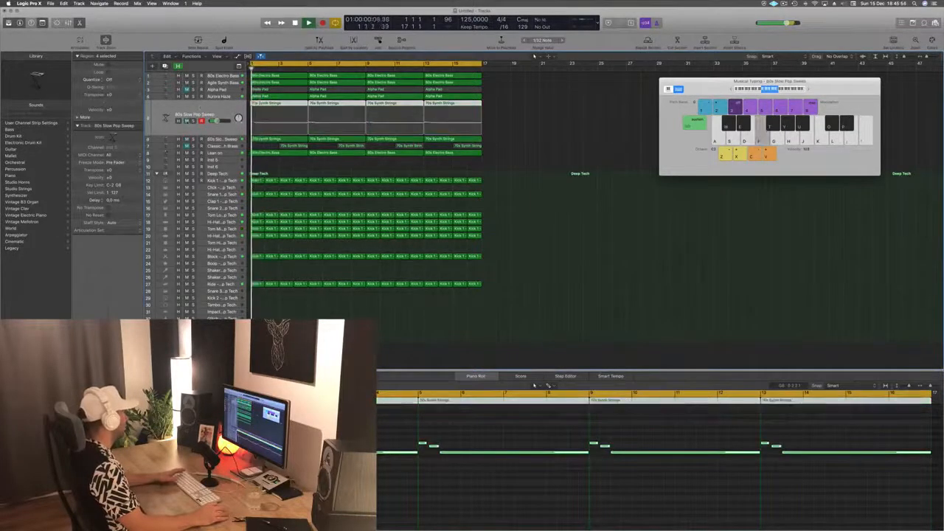
pyautogui.click(187, 120)
# Step: Lower the original 80s Slow Pop Sweep track's volume slightly, replay from the start and deselect the regions
pyautogui.moveTo(216, 120); pyautogui.dragTo(213, 121)
pyautogui.press('space')
pyautogui.press('space')
pyautogui.click(545, 159)
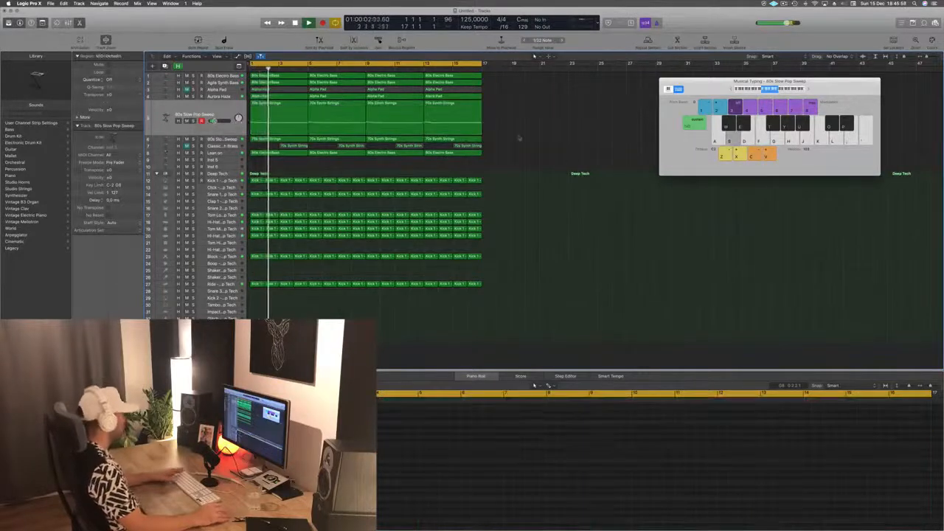
# Step: Save the project as "Episode 42 Guys" in the Electronic Music Jam Sessions folder
pyautogui.press('super+s')
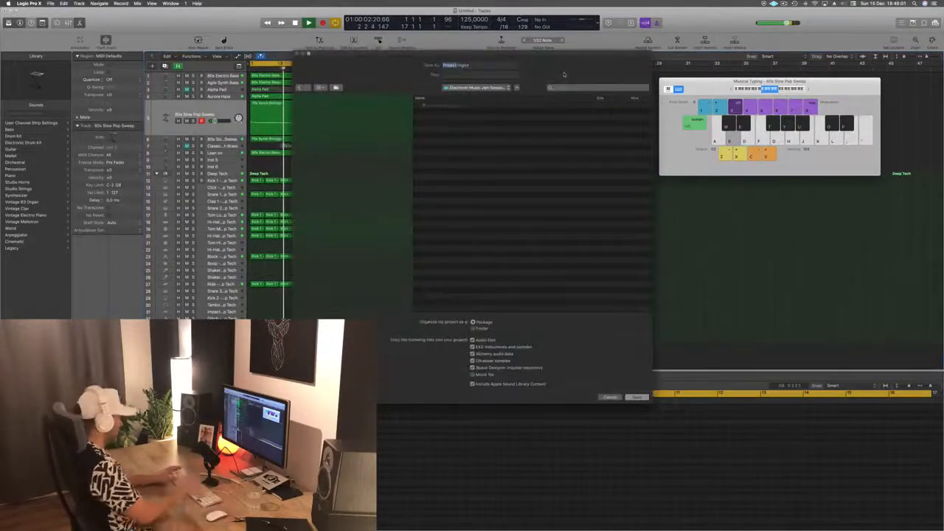
pyautogui.write('Episode 2')
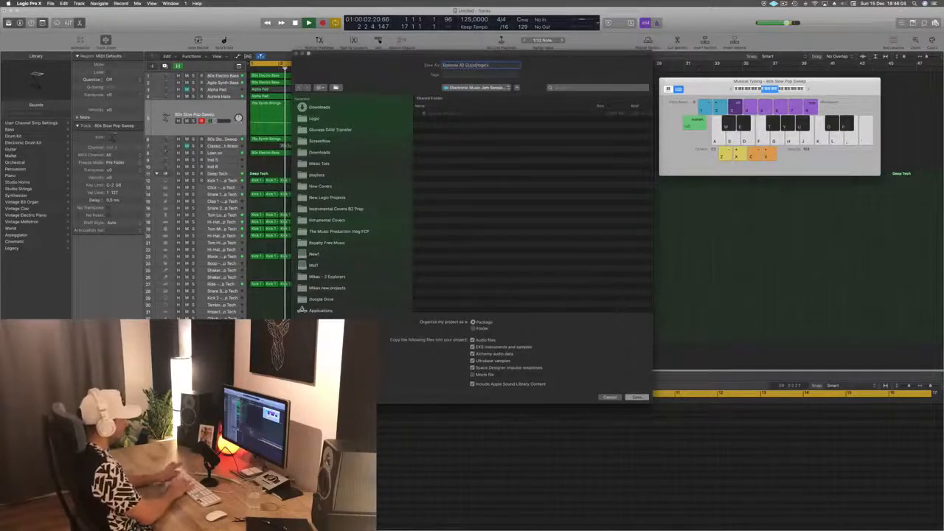
pyautogui.press('Return')
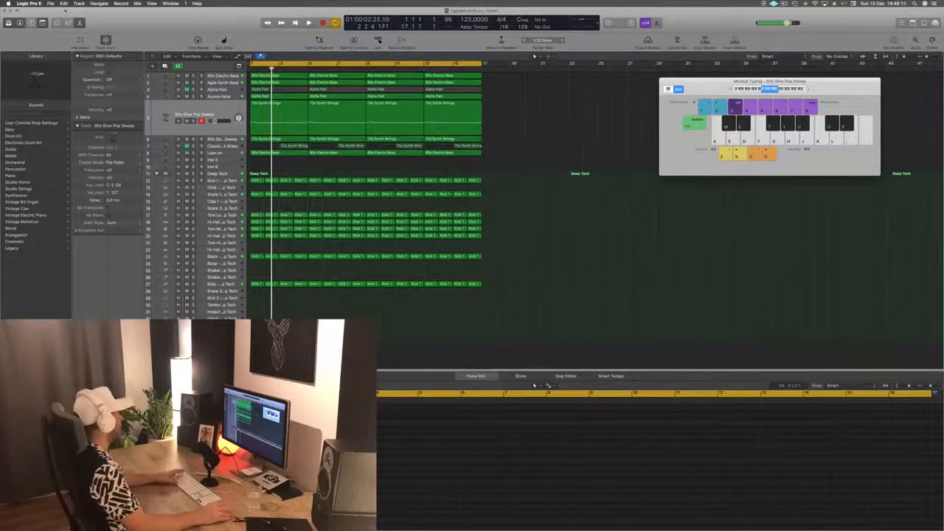
# Step: Save the project again under the name "Episode 42 Guys", choosing the Logic favourites folder as the location
pyautogui.click(51, 3)
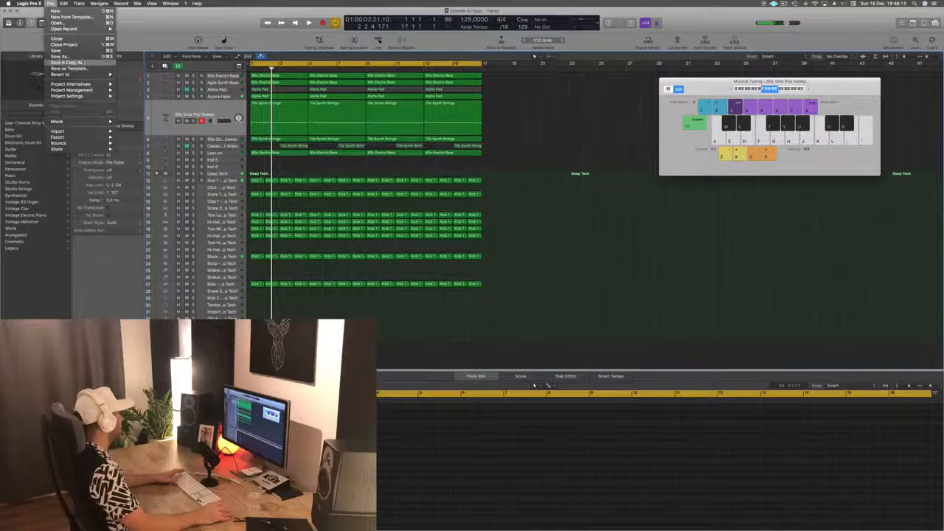
pyautogui.click(67, 56)
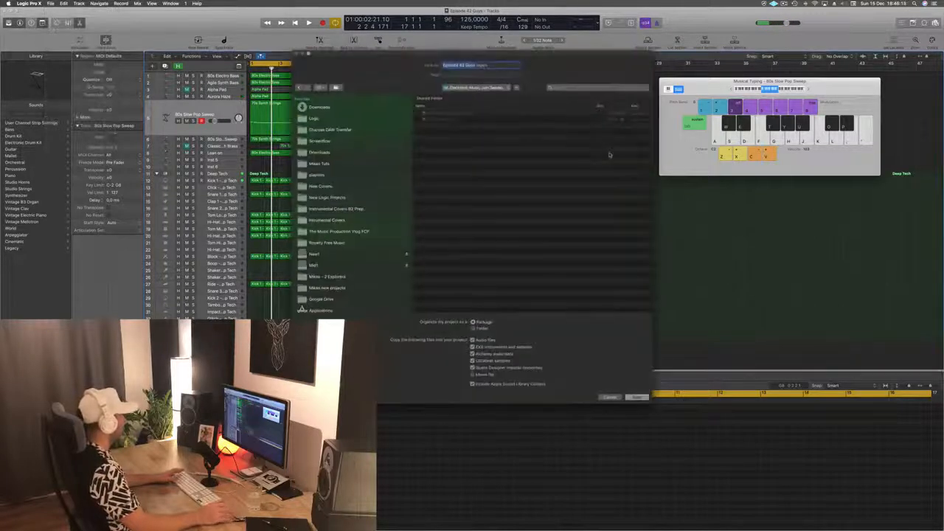
pyautogui.click(325, 197)
pyautogui.click(314, 120)
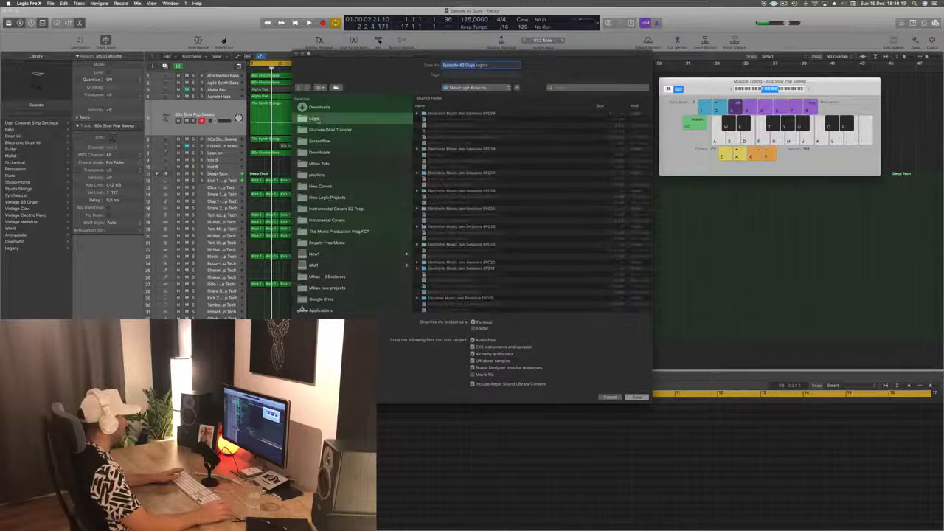
pyautogui.click(635, 397)
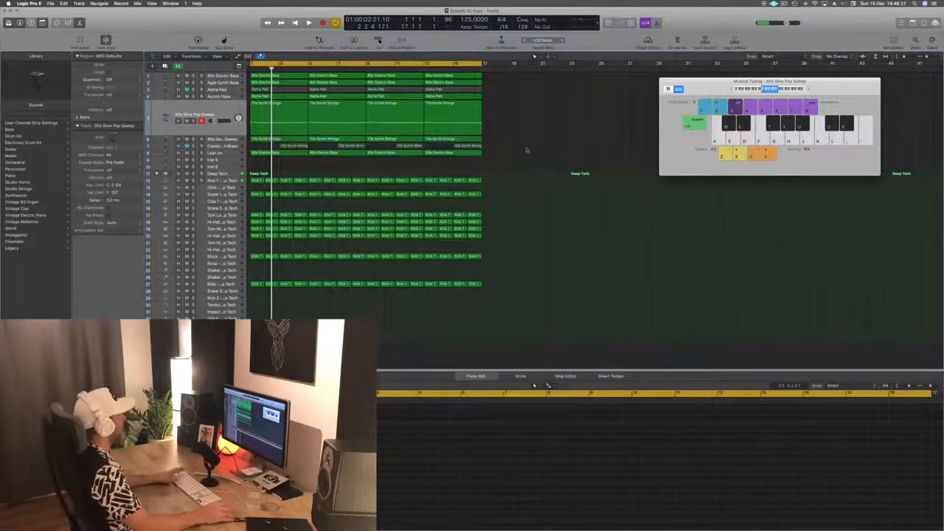
# Step: Play the saved arrangement from the start to listen to all the layered parts
pyautogui.press('space')
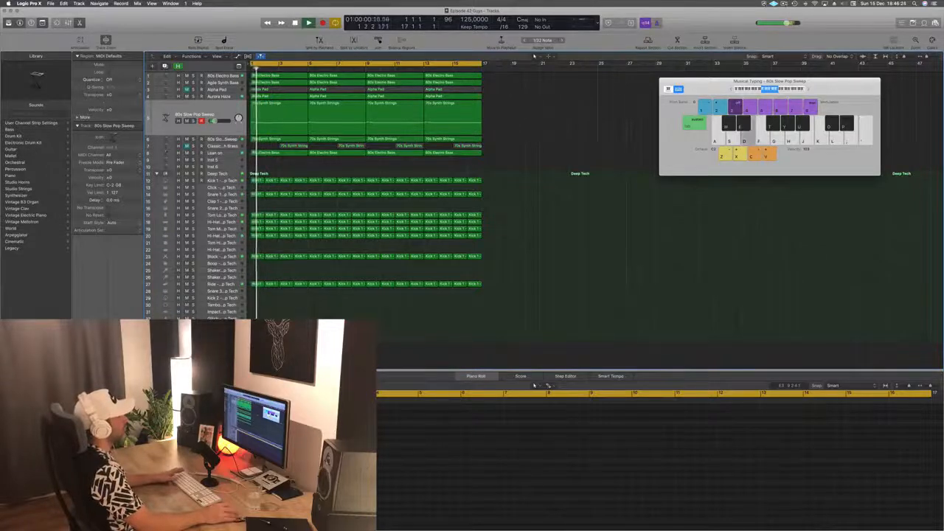
pyautogui.press('s')
pyautogui.click(784, 4)
pyautogui.click(701, 21)
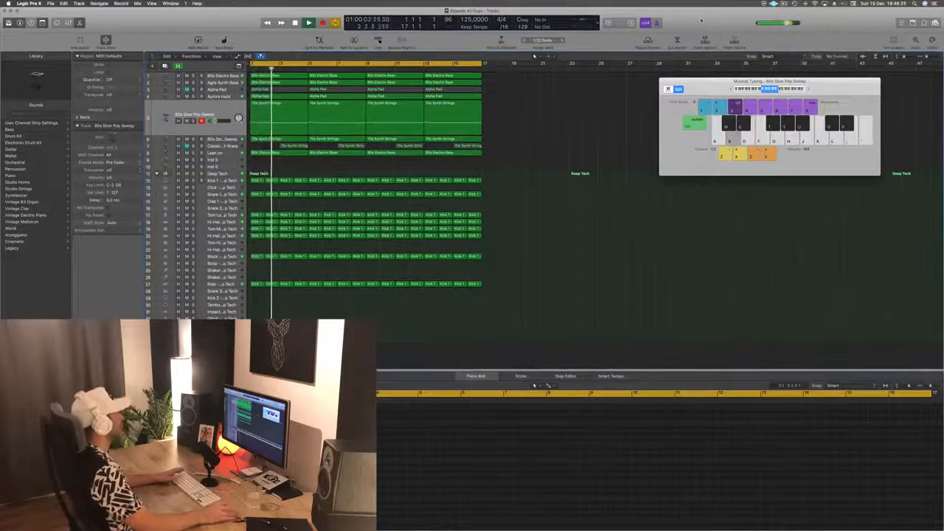